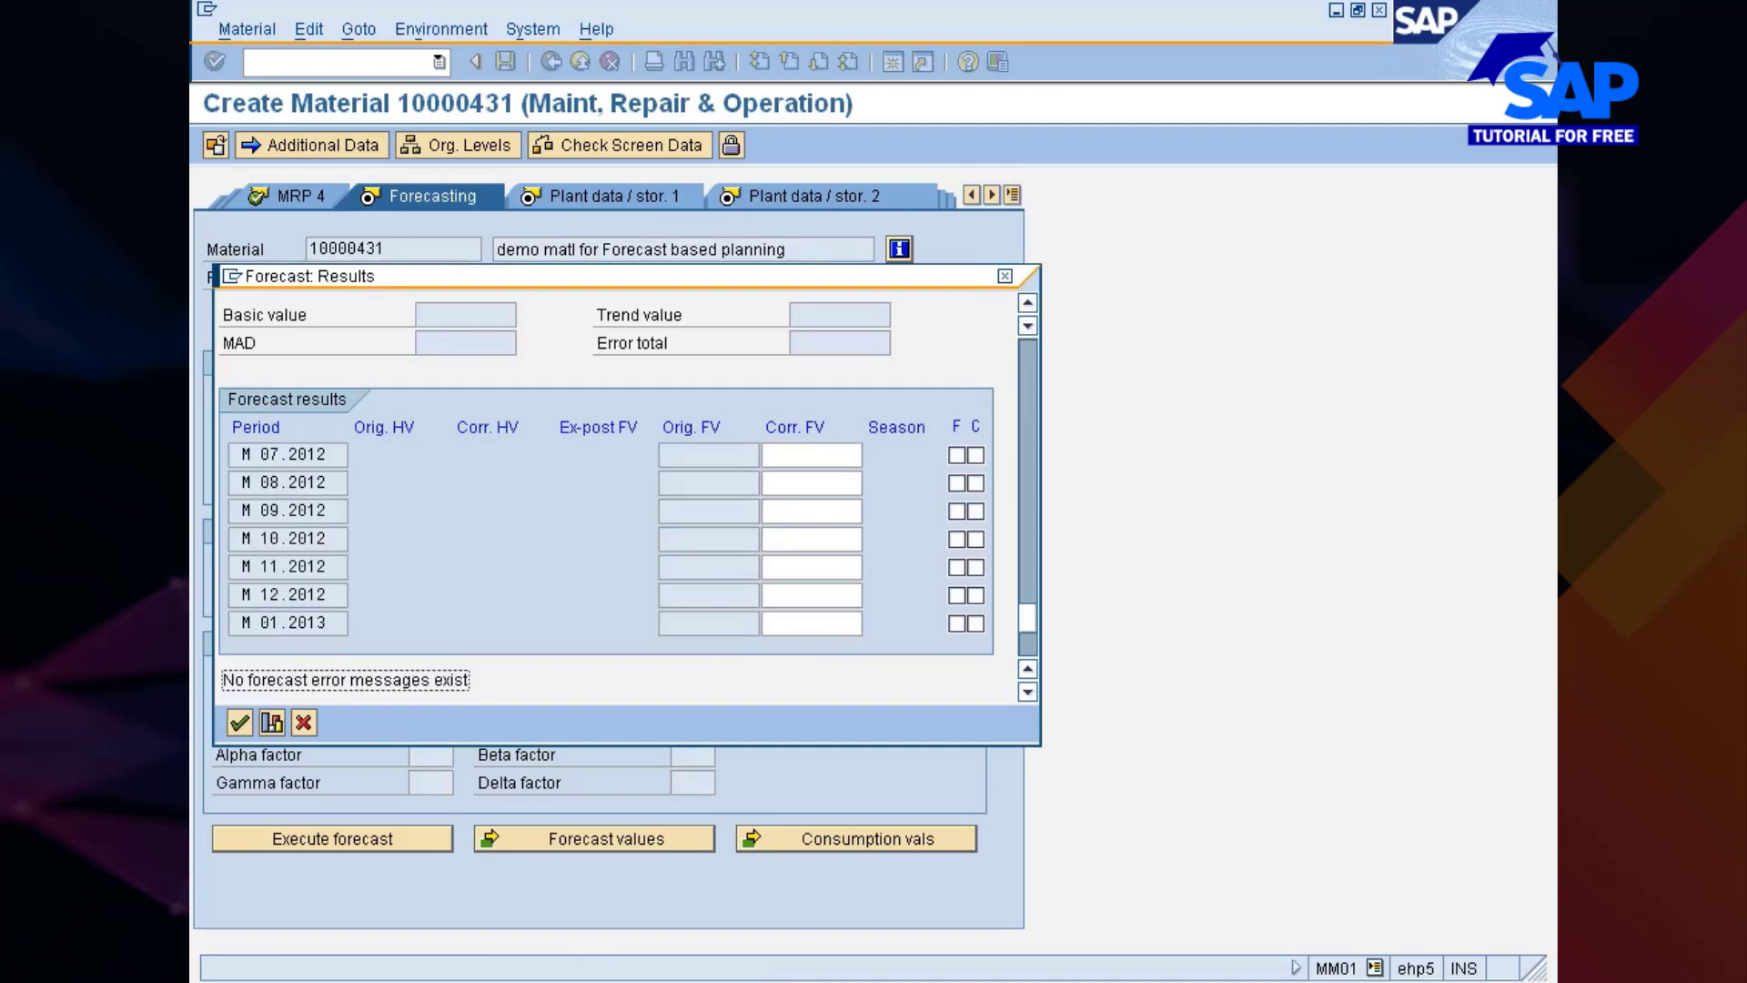
Enter corrected forecast values of 105, 98, 99 and 101 for periods 07.2012 through 10.2012.
left_click_drag(506, 270, 632, 239)
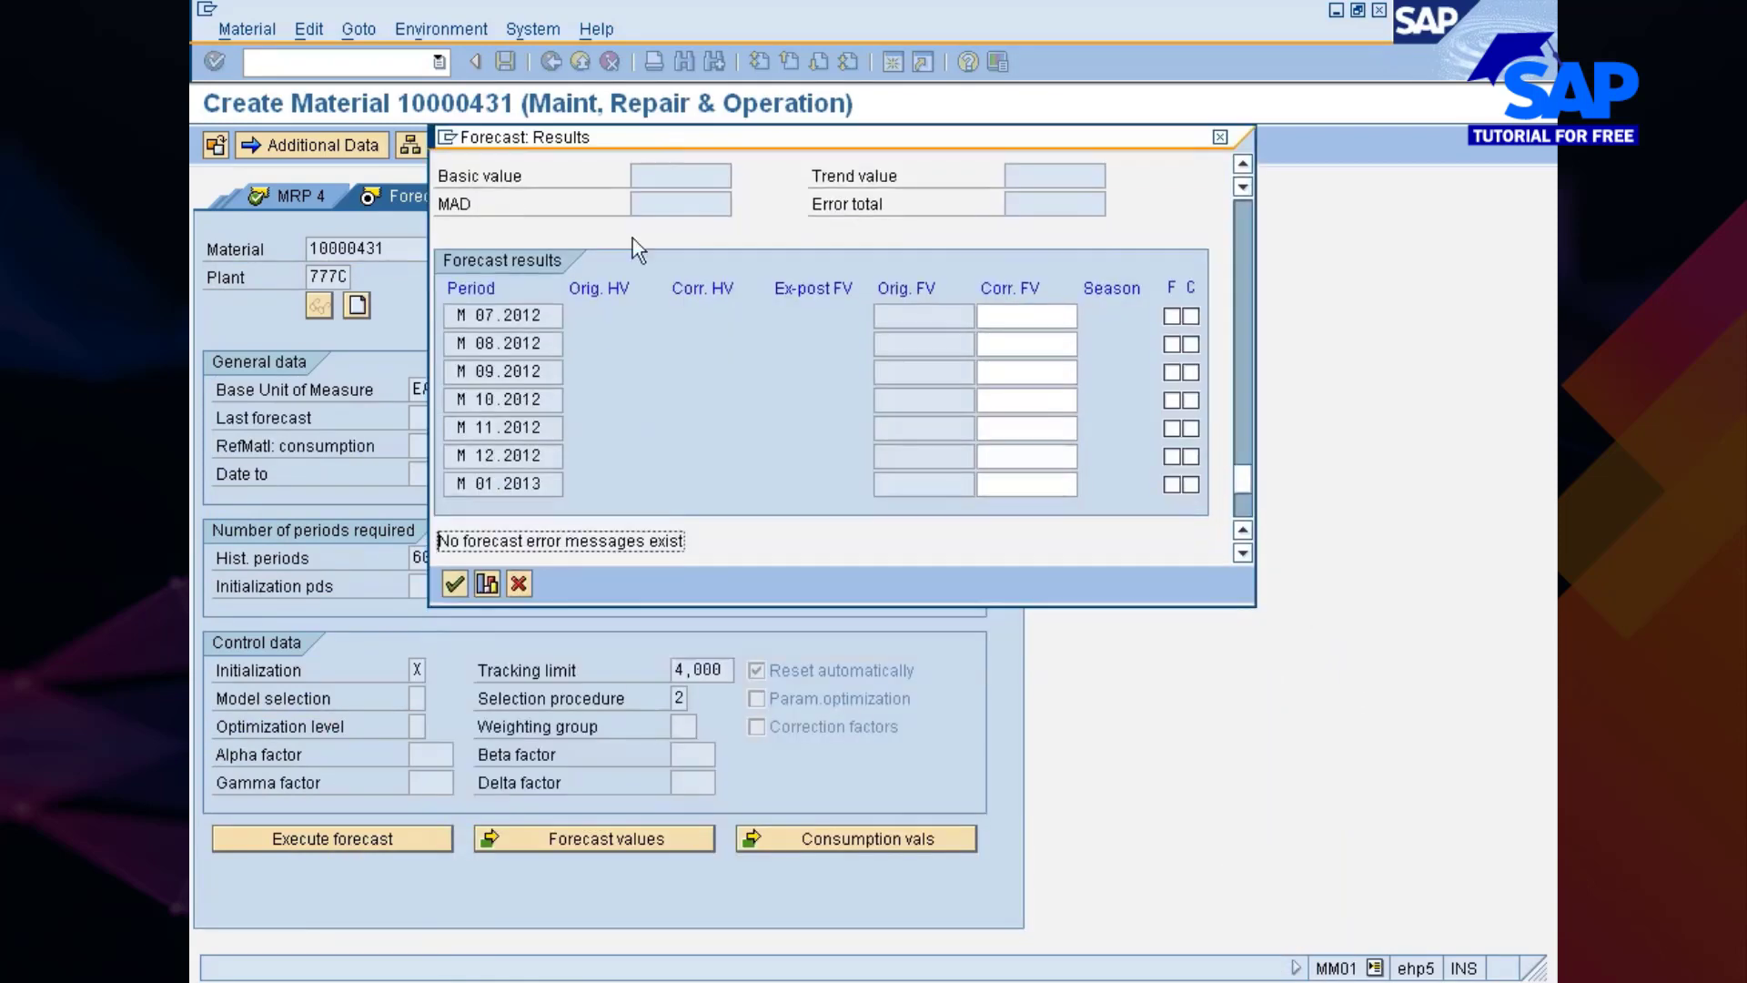
left_click(1027, 316)
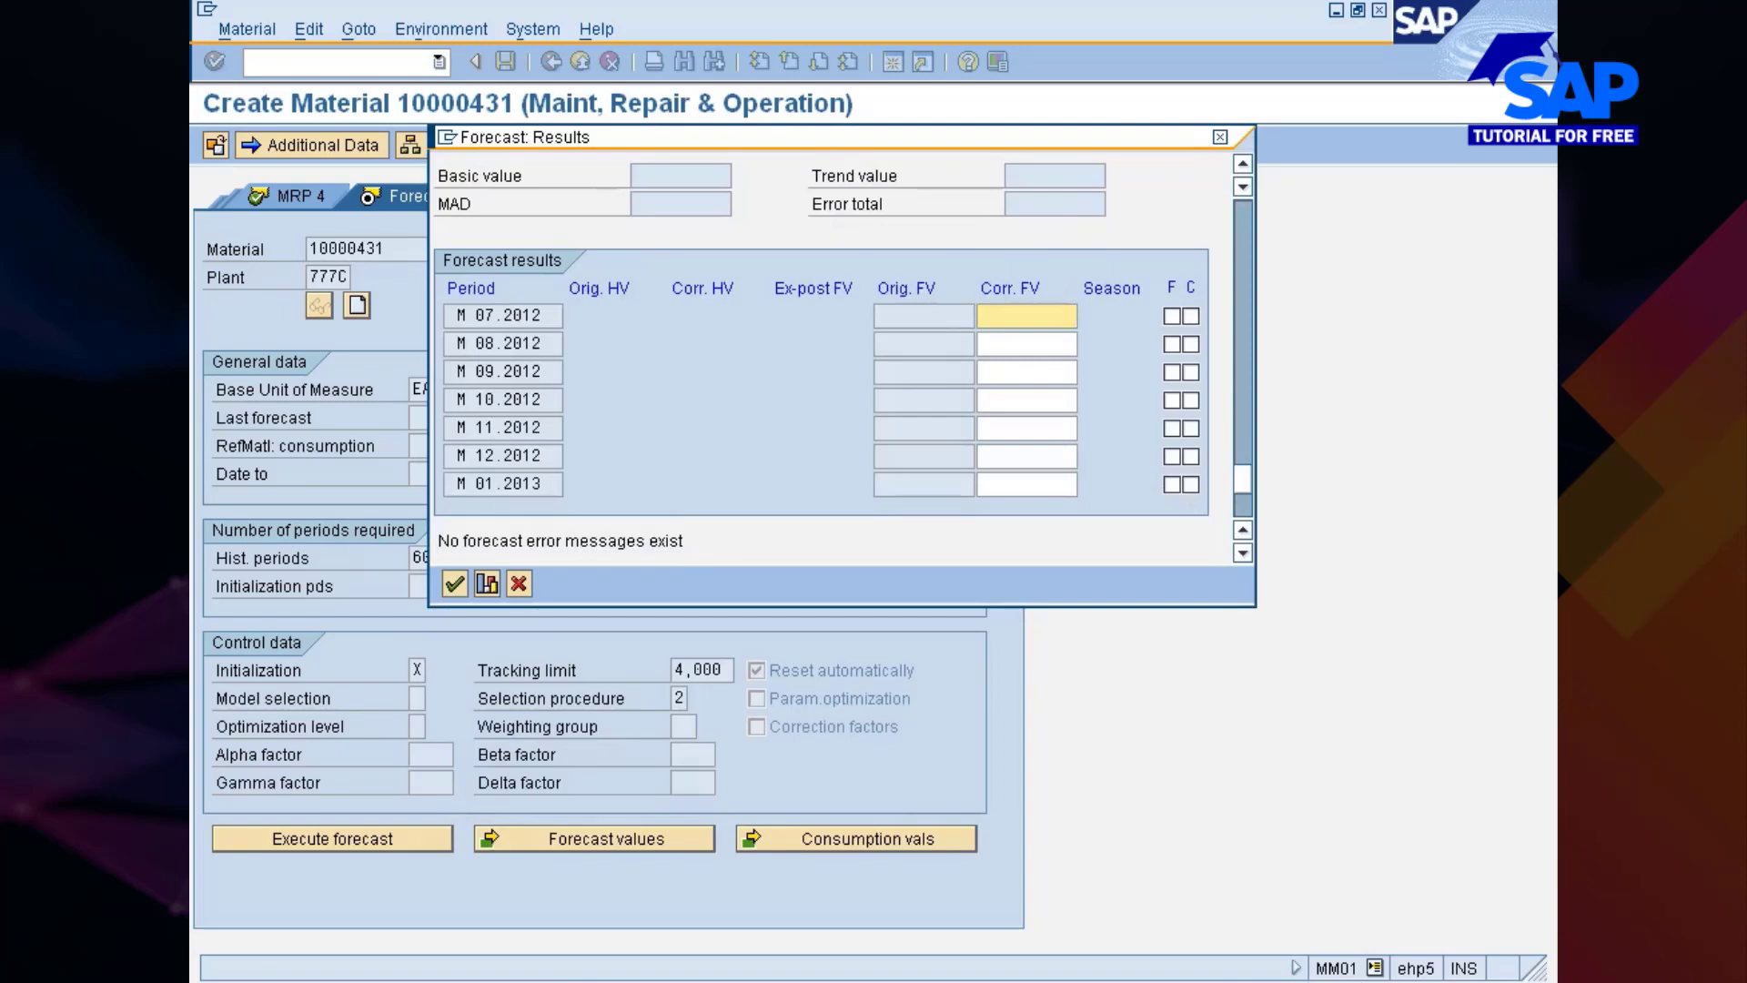
type("105")
left_click(1027, 344)
type("98")
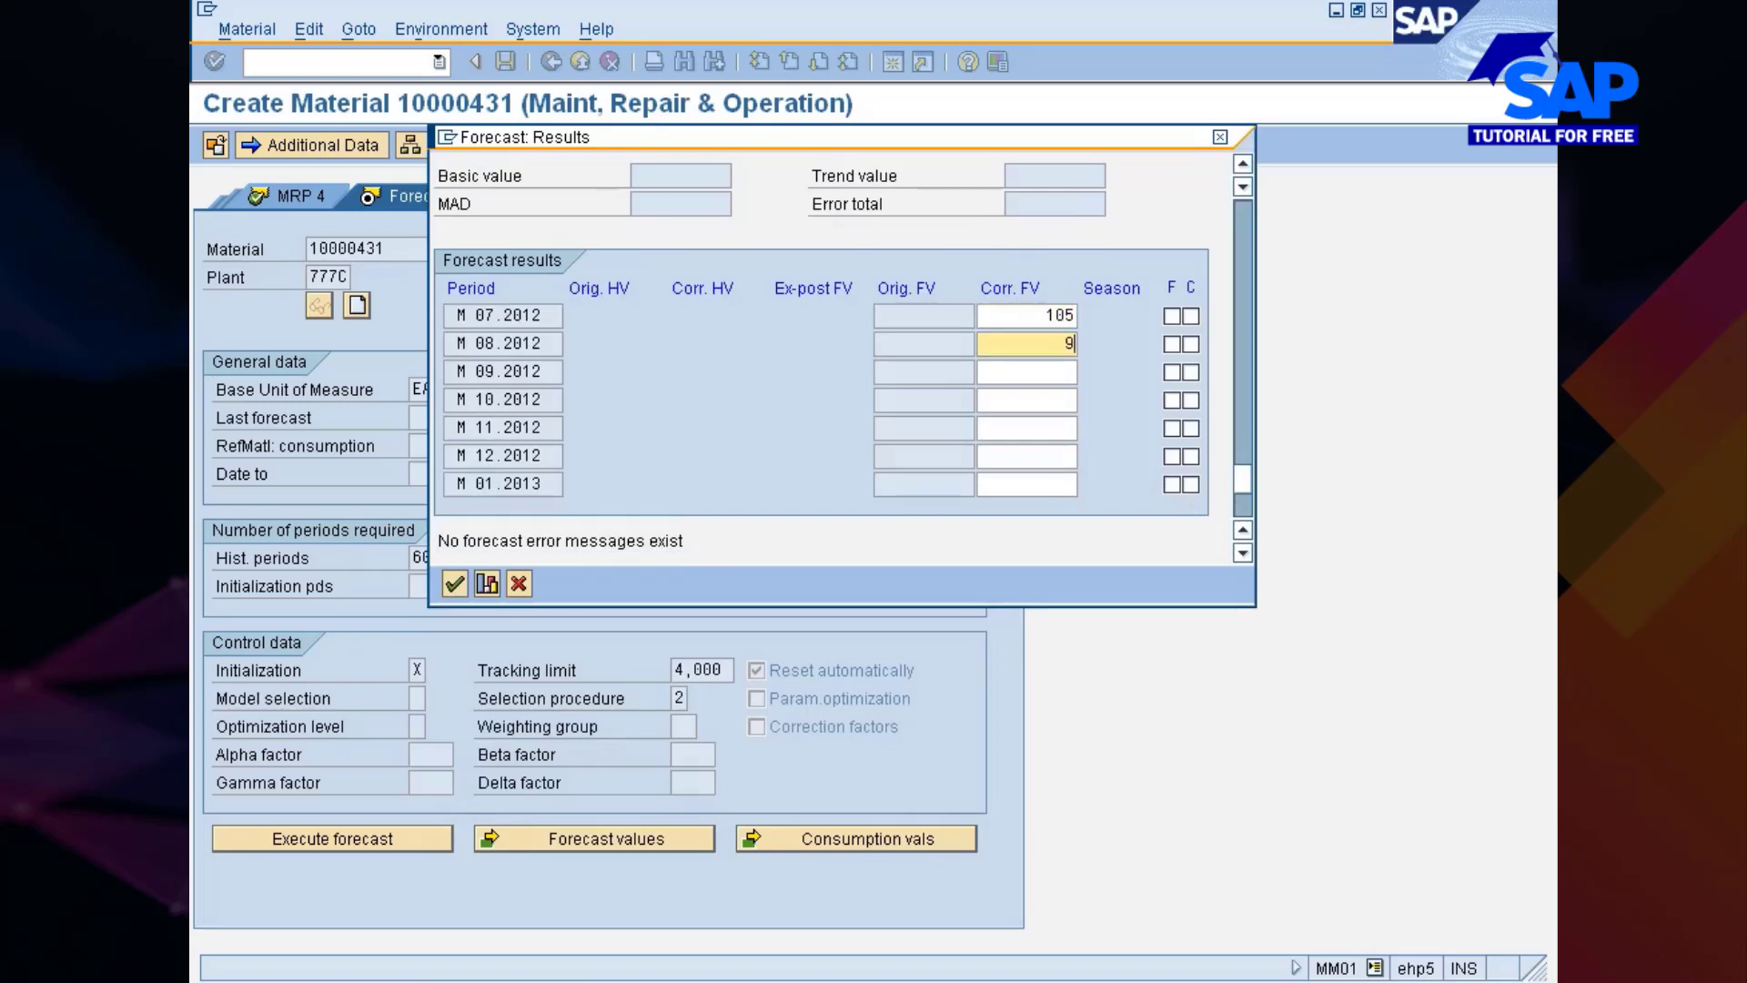
left_click(1026, 372)
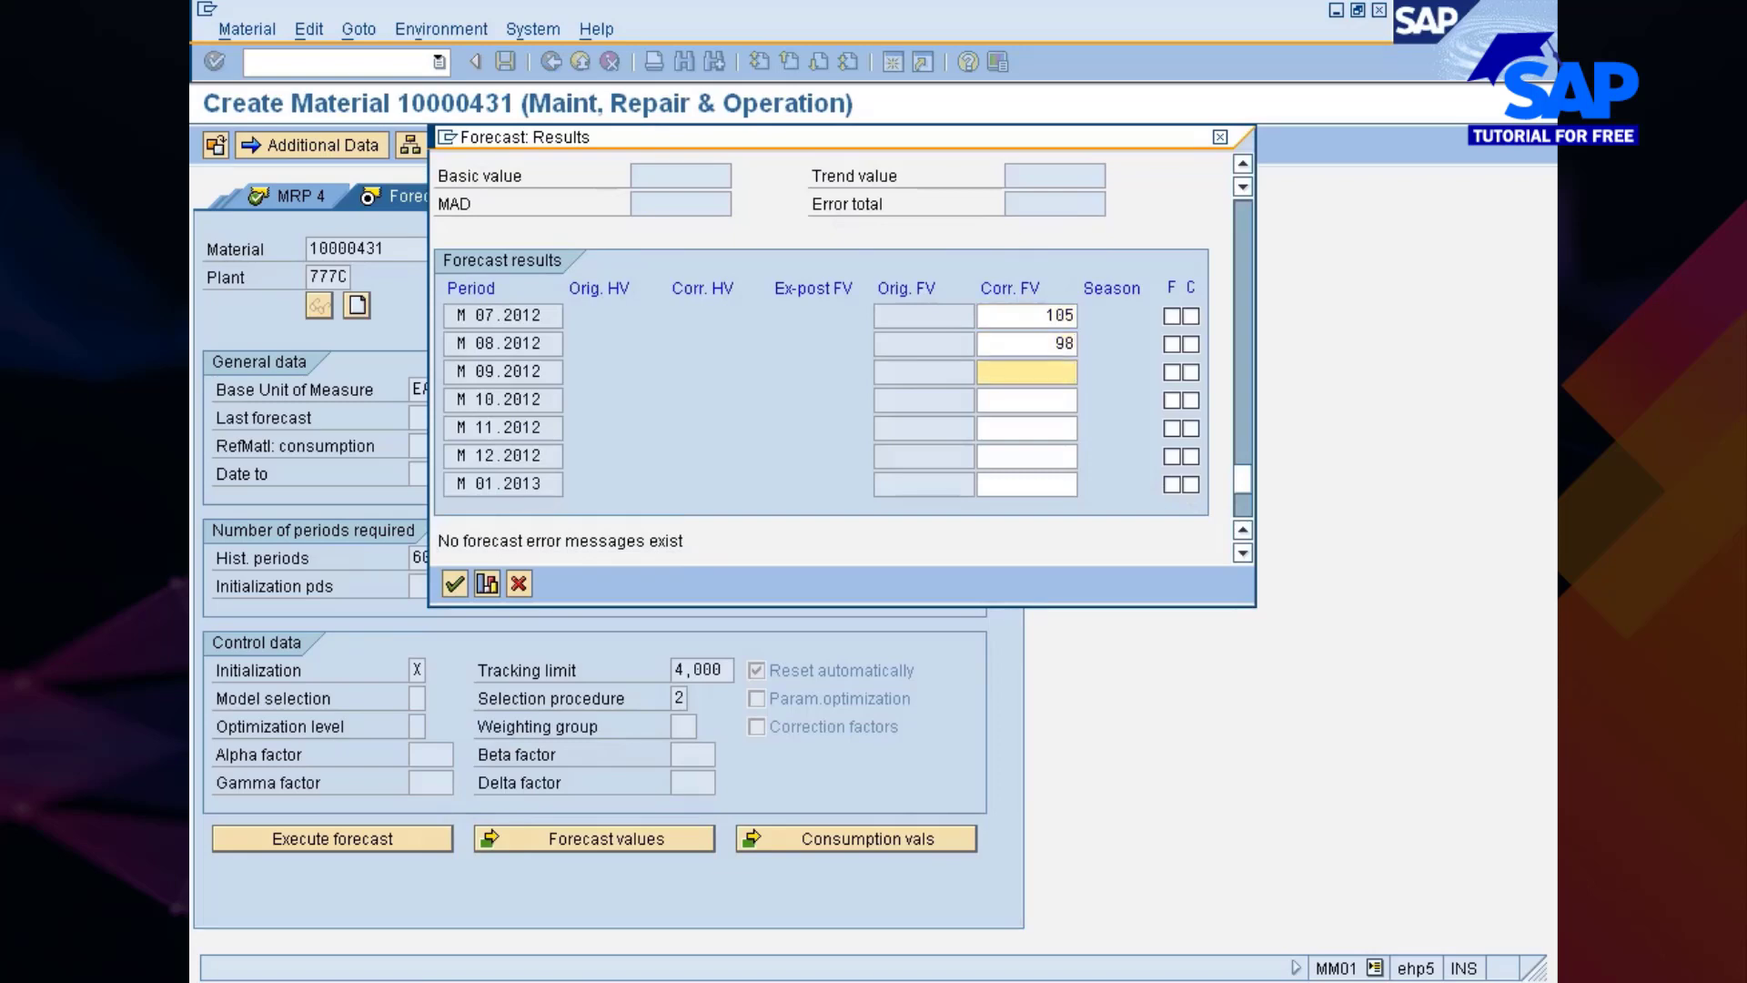
type("99")
left_click(1027, 400)
type("101")
Enter corrected forecast values of 100, 102 and 108 for periods 11.2012 through 01.2013 and accept the forecast results.
left_click(1026, 428)
type("1")
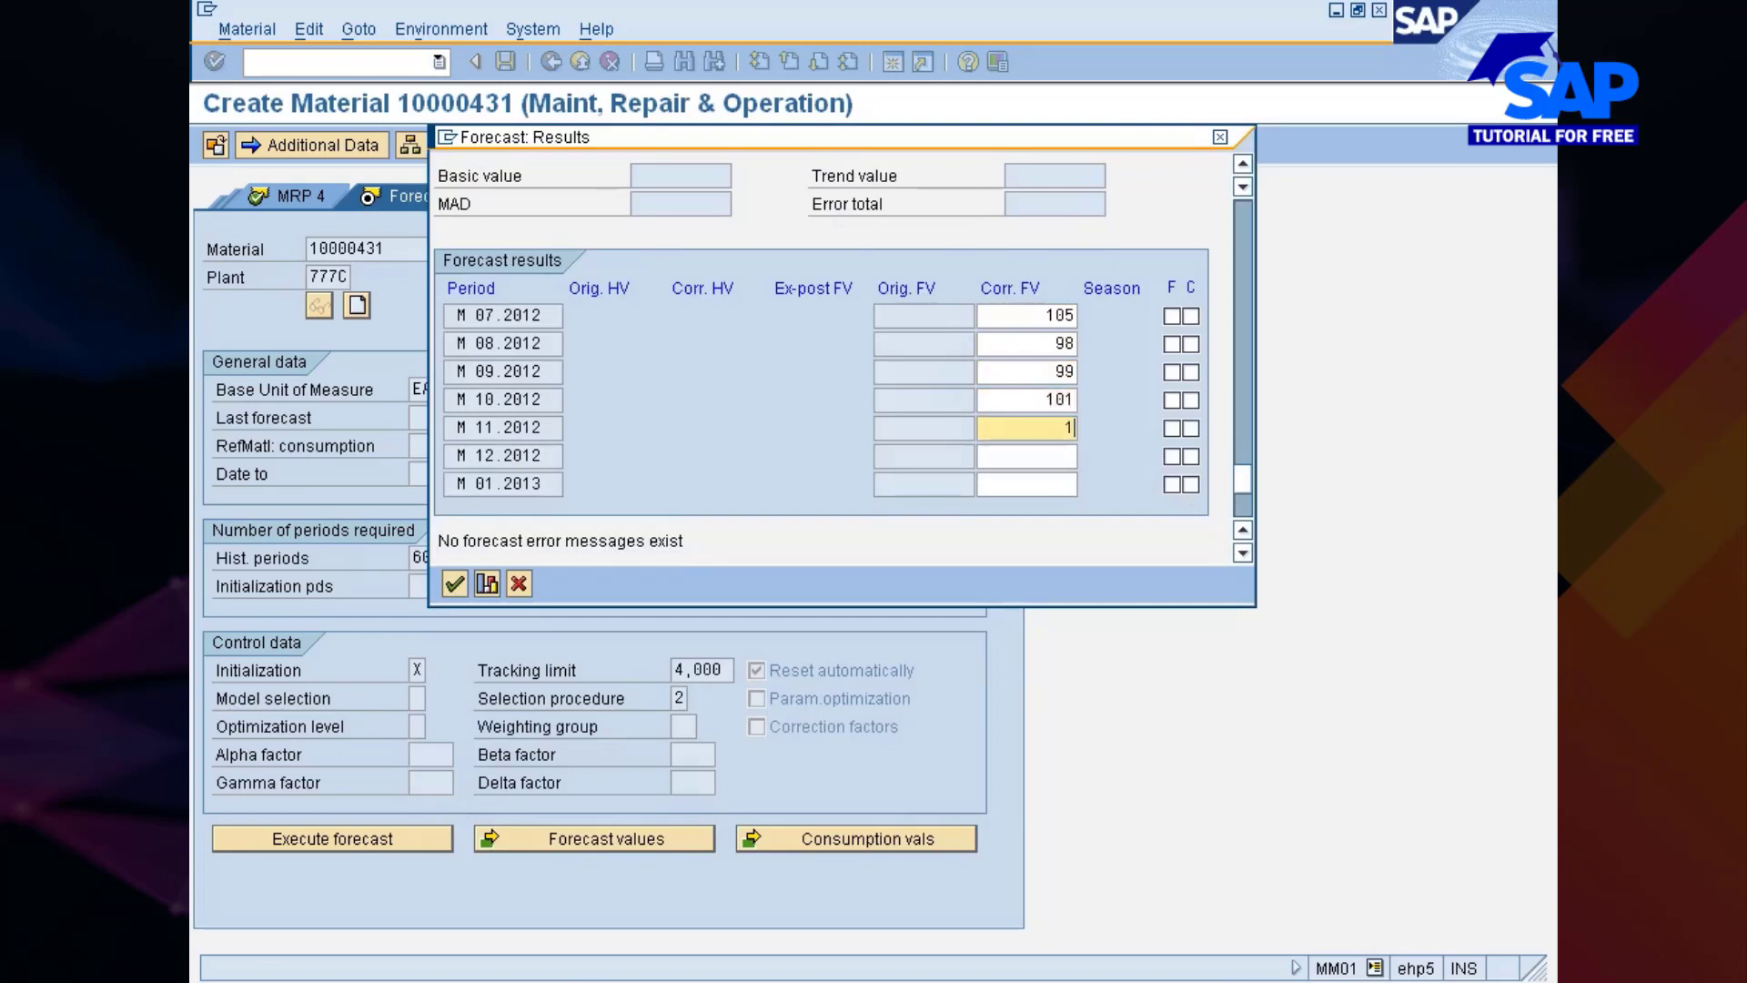
type("00")
left_click(1027, 456)
type("1")
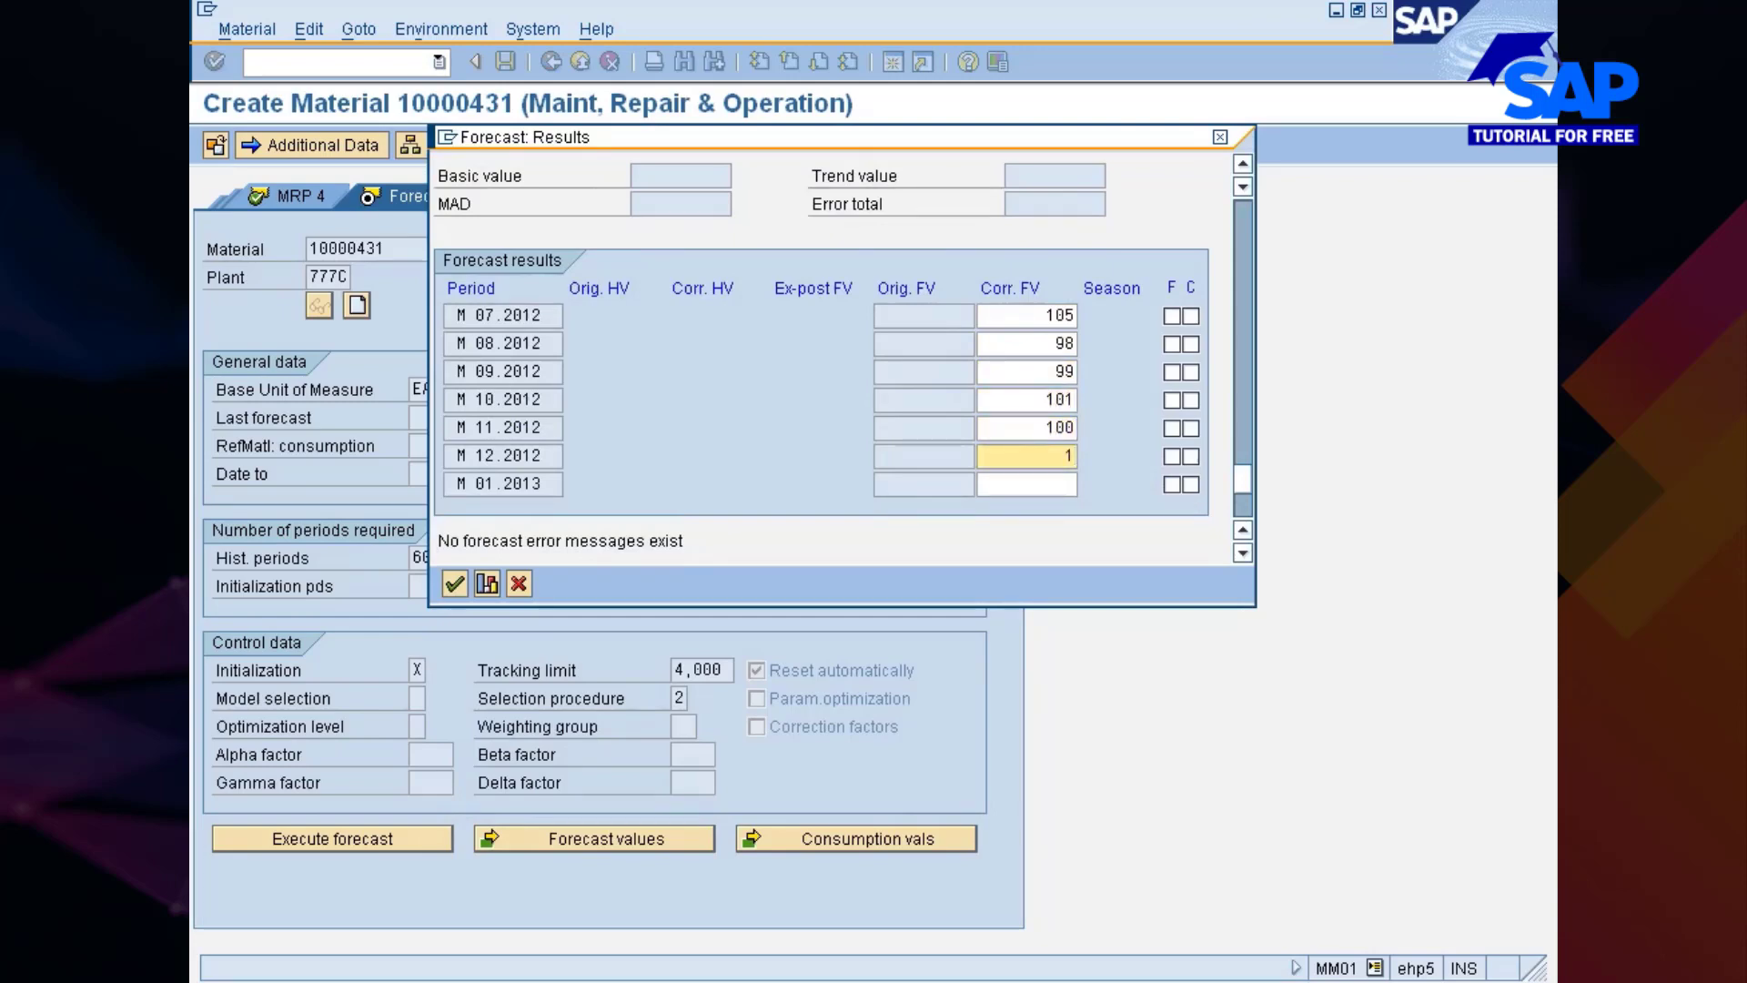
type("02")
left_click(1026, 484)
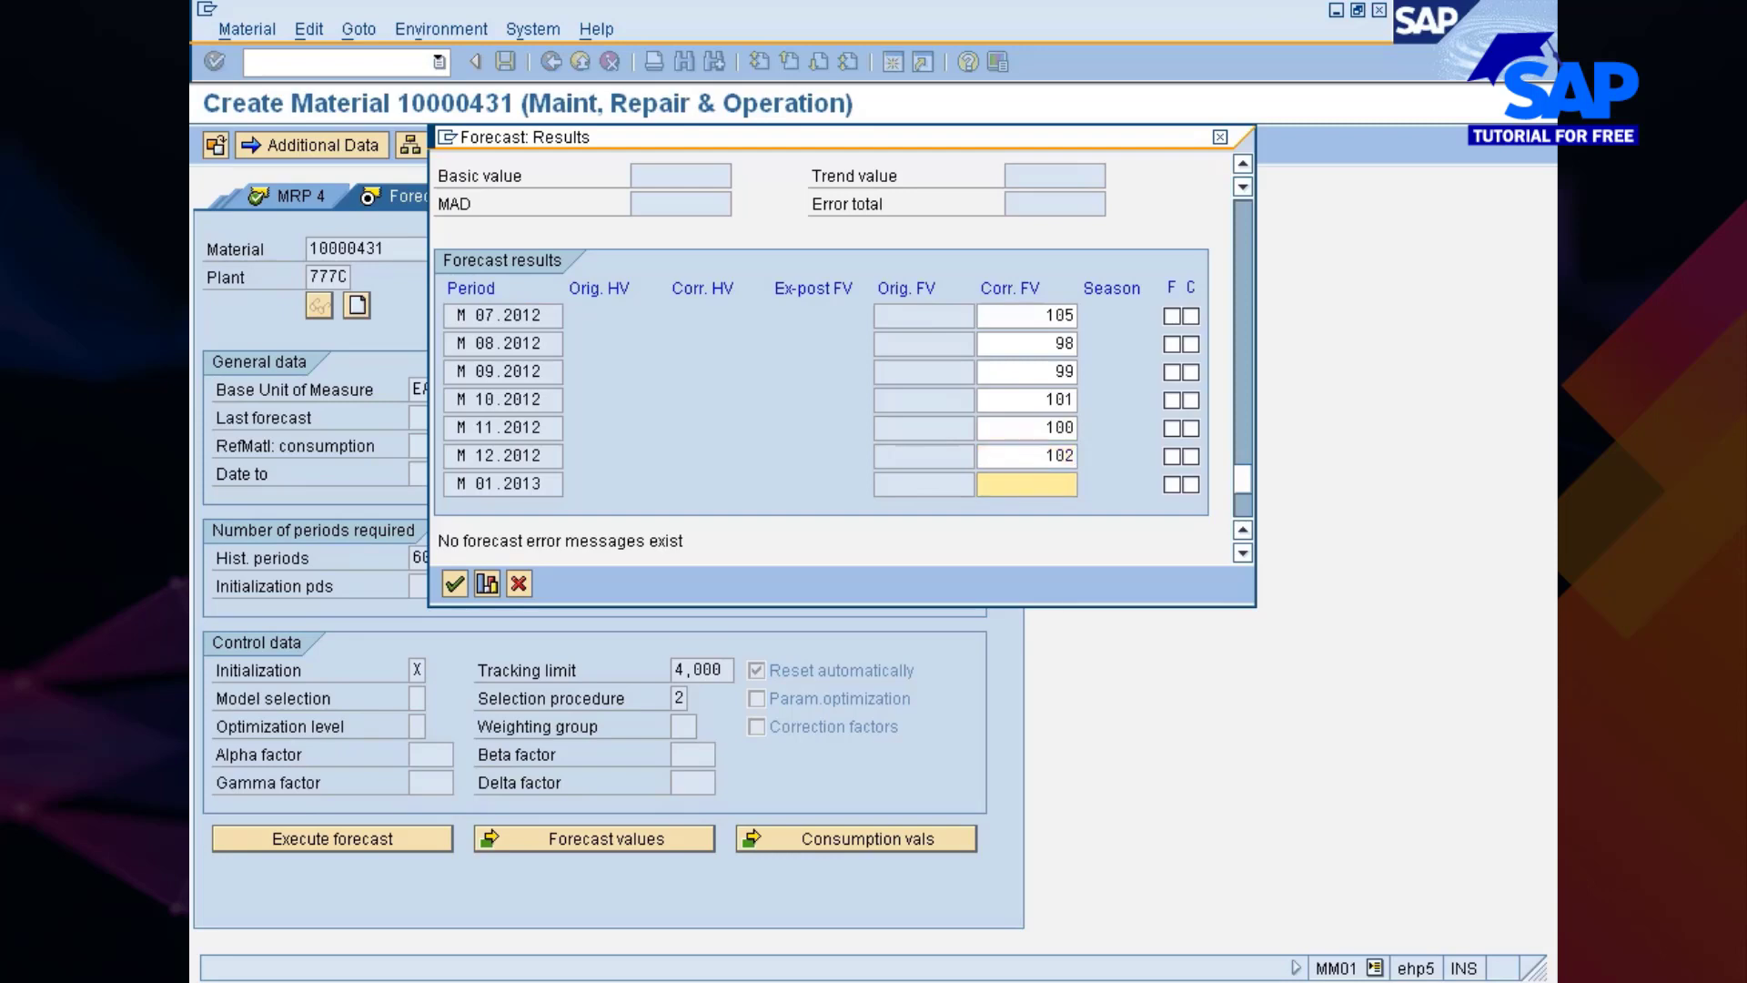
type("108")
key("Return")
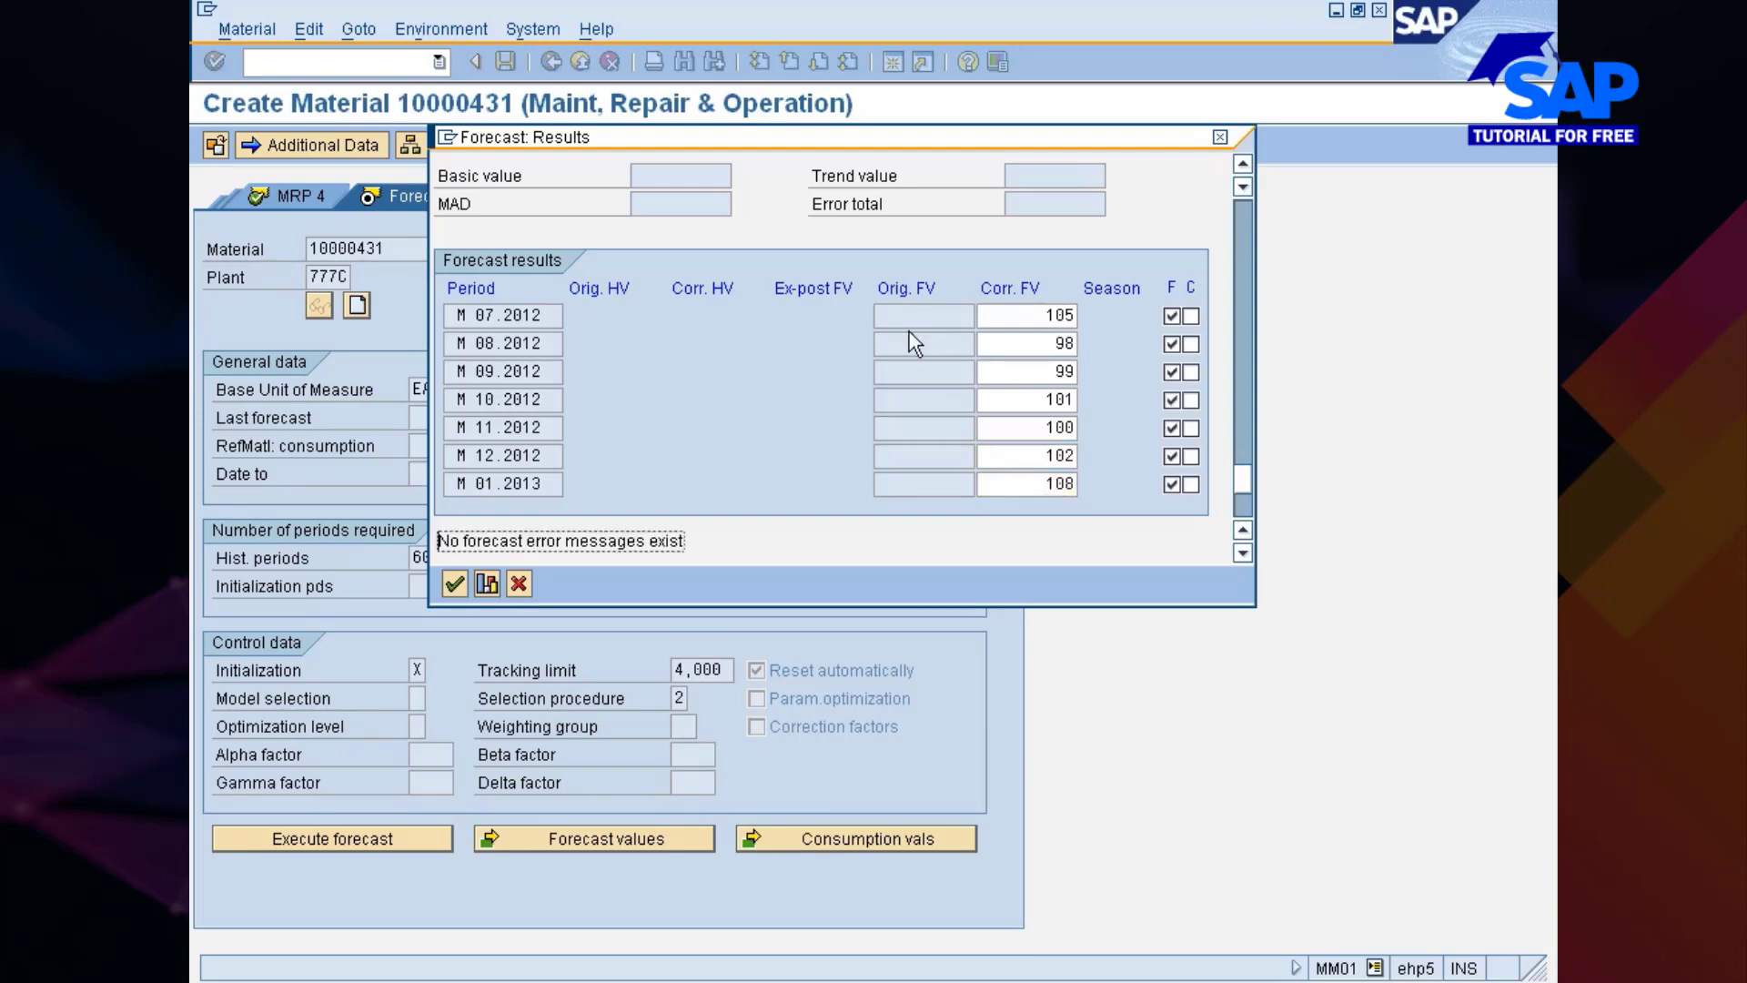
left_click(460, 577)
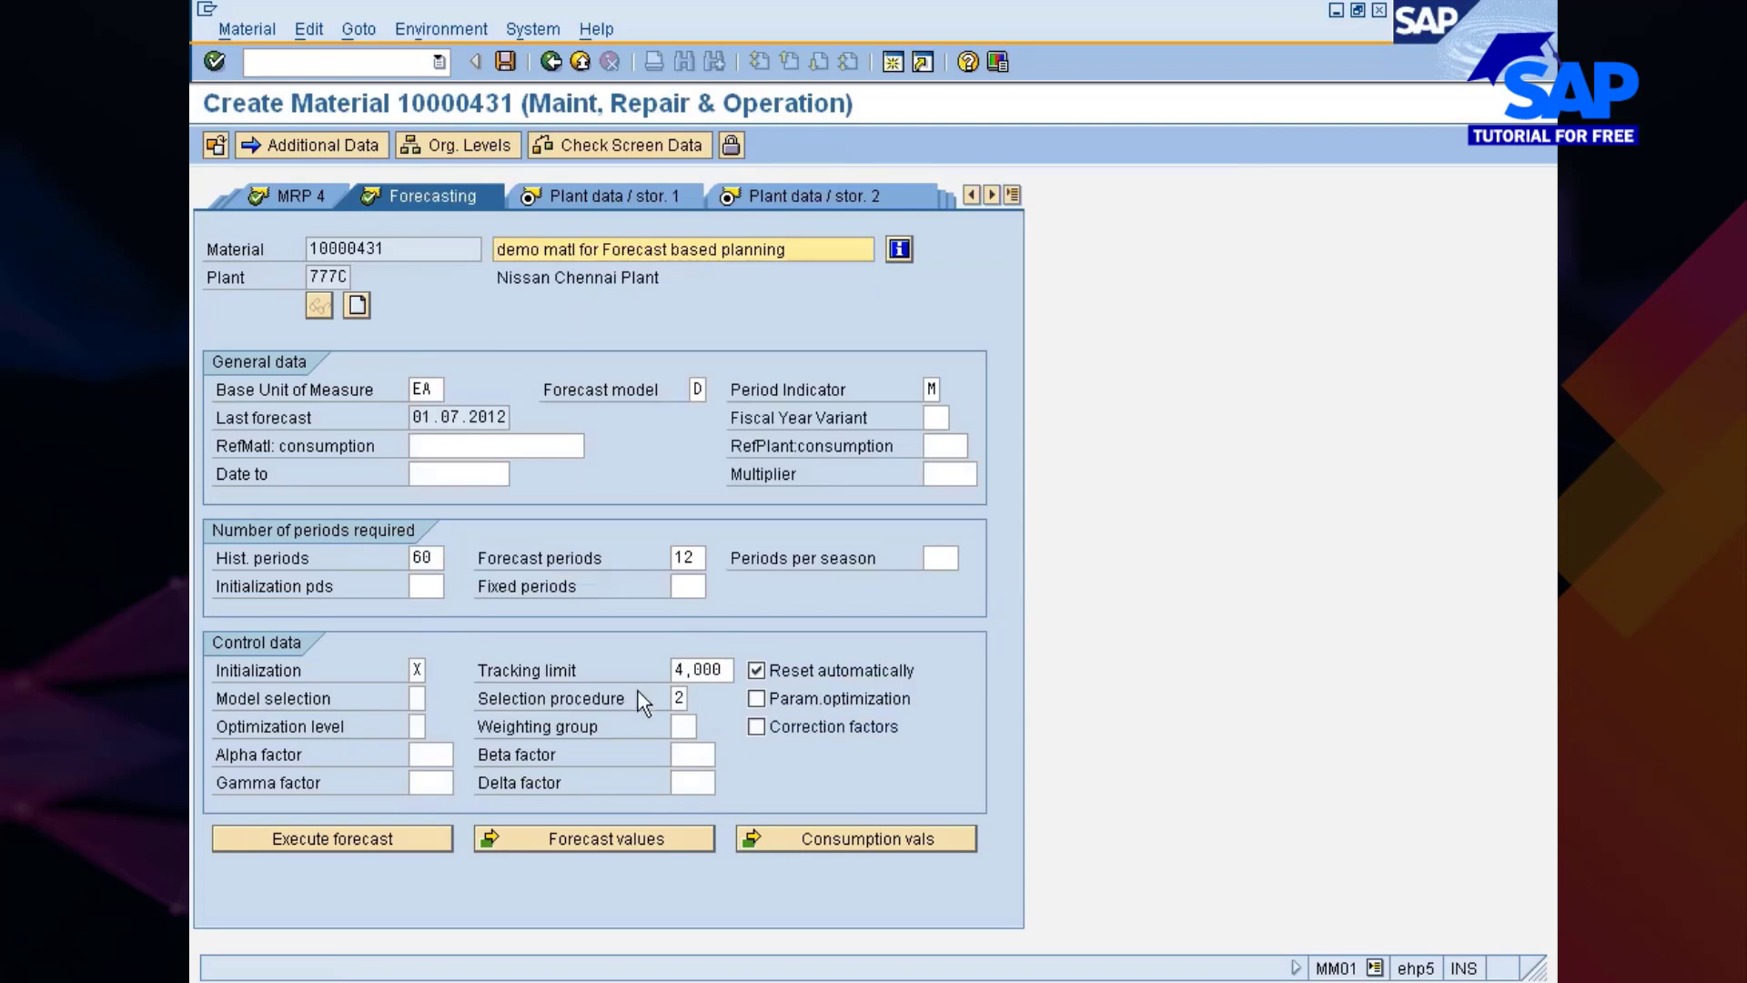
Examine the material's total and unplanned consumption by period, and review the corrected forecast values.
left_click(810, 834)
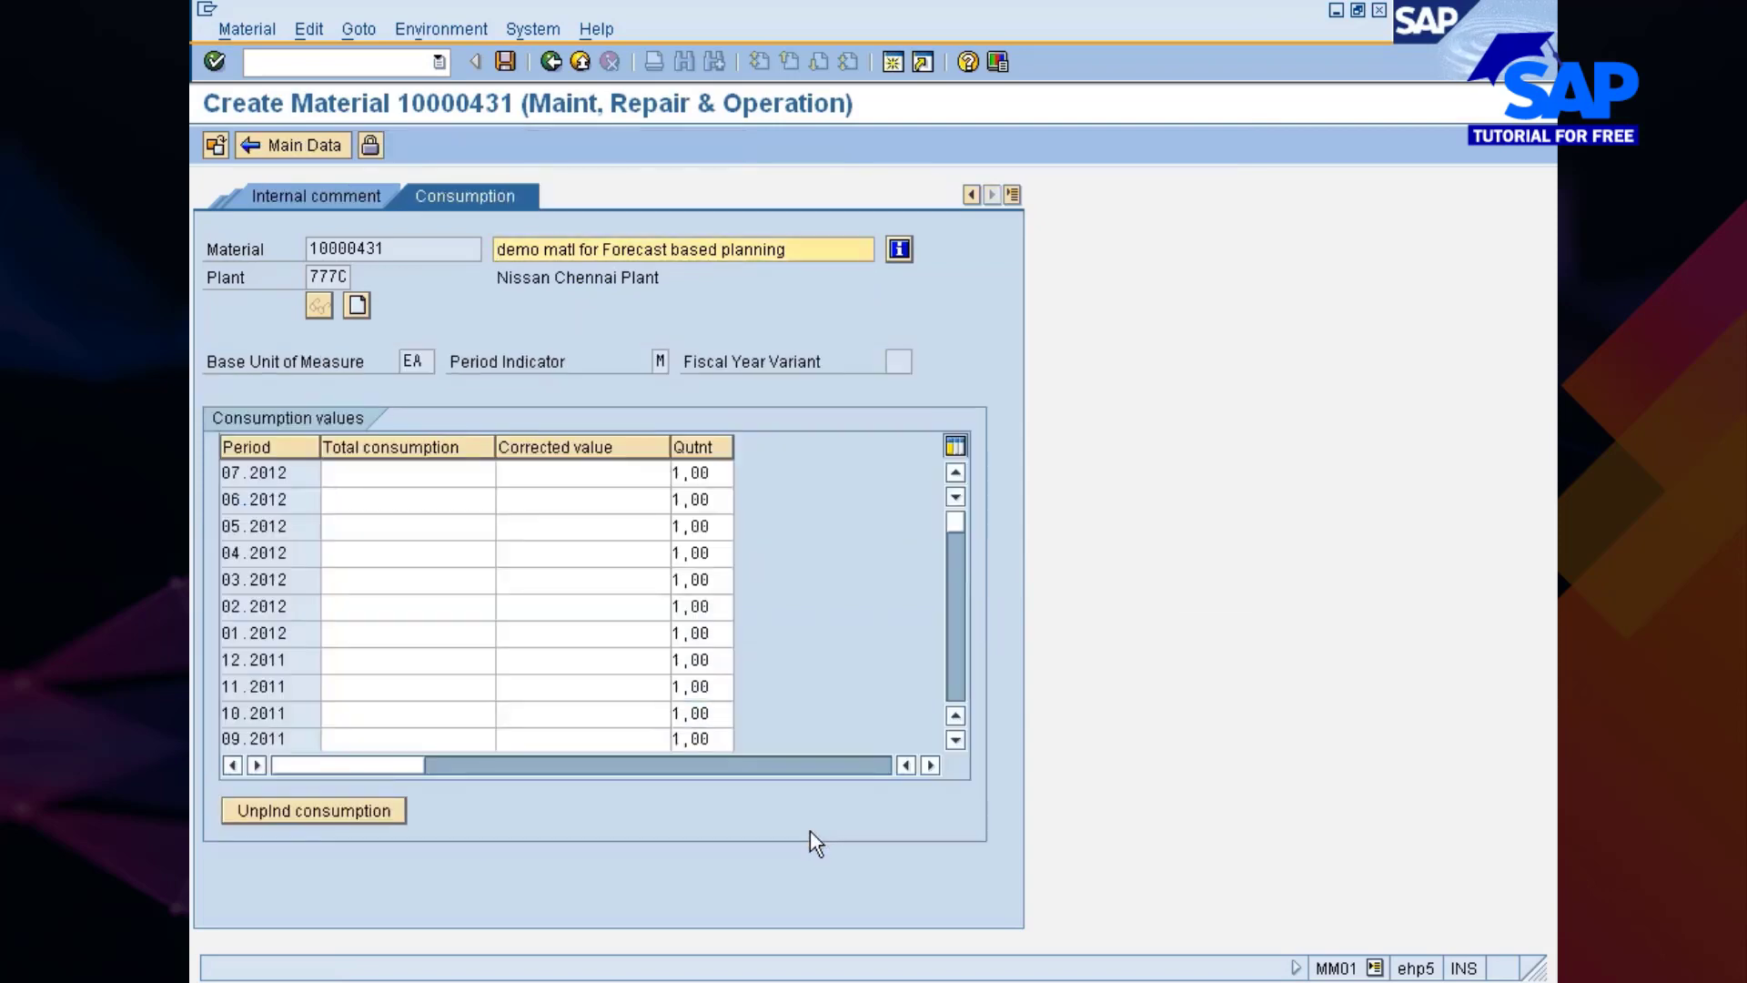
left_click(490, 472)
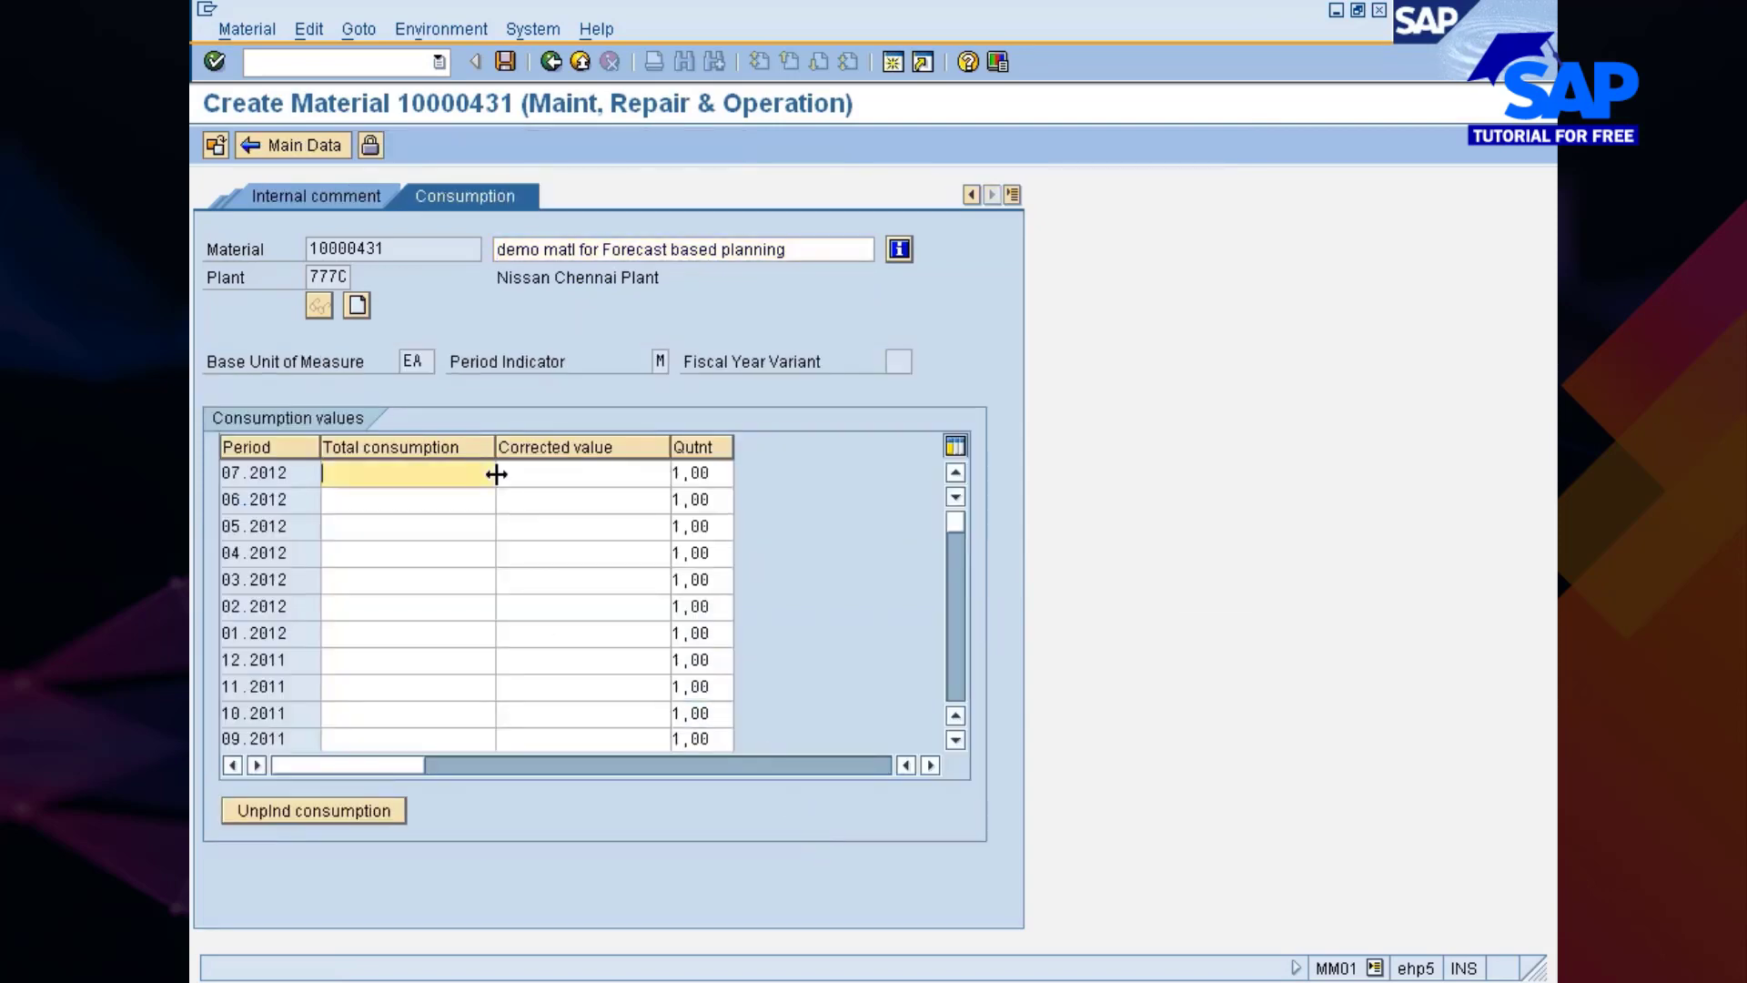
left_click(500, 472)
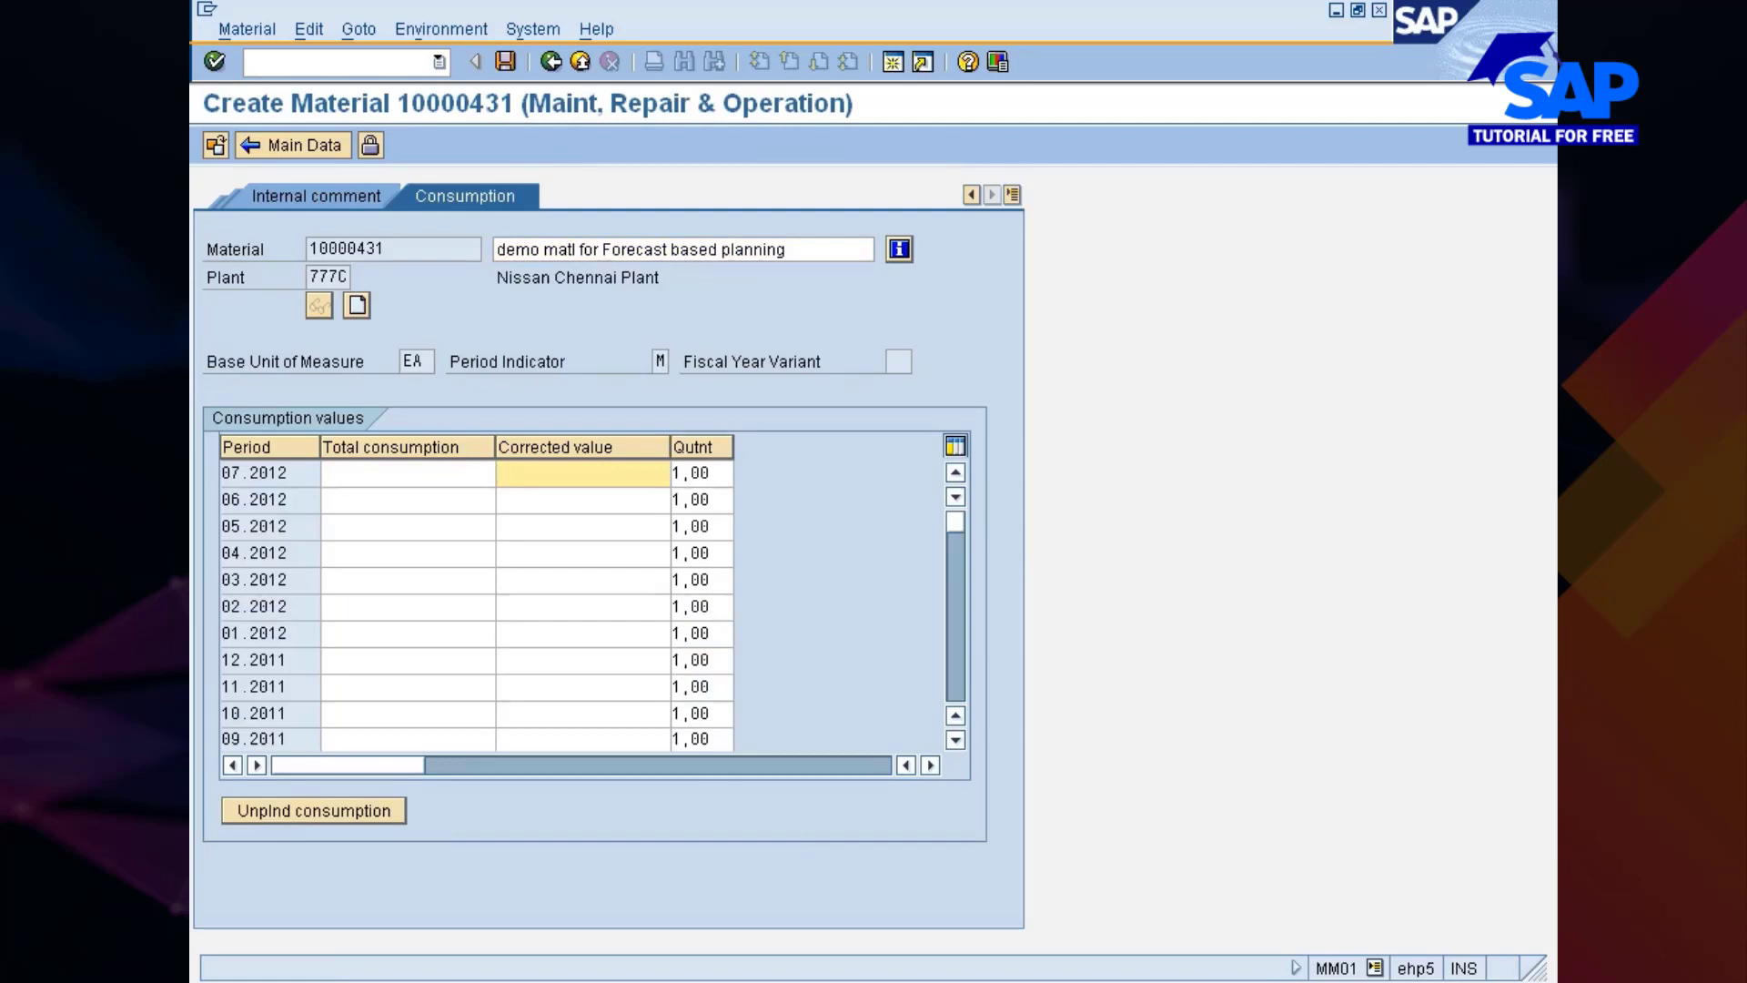
scroll(582, 605, "down", 1)
scroll(551, 582, "down", 1)
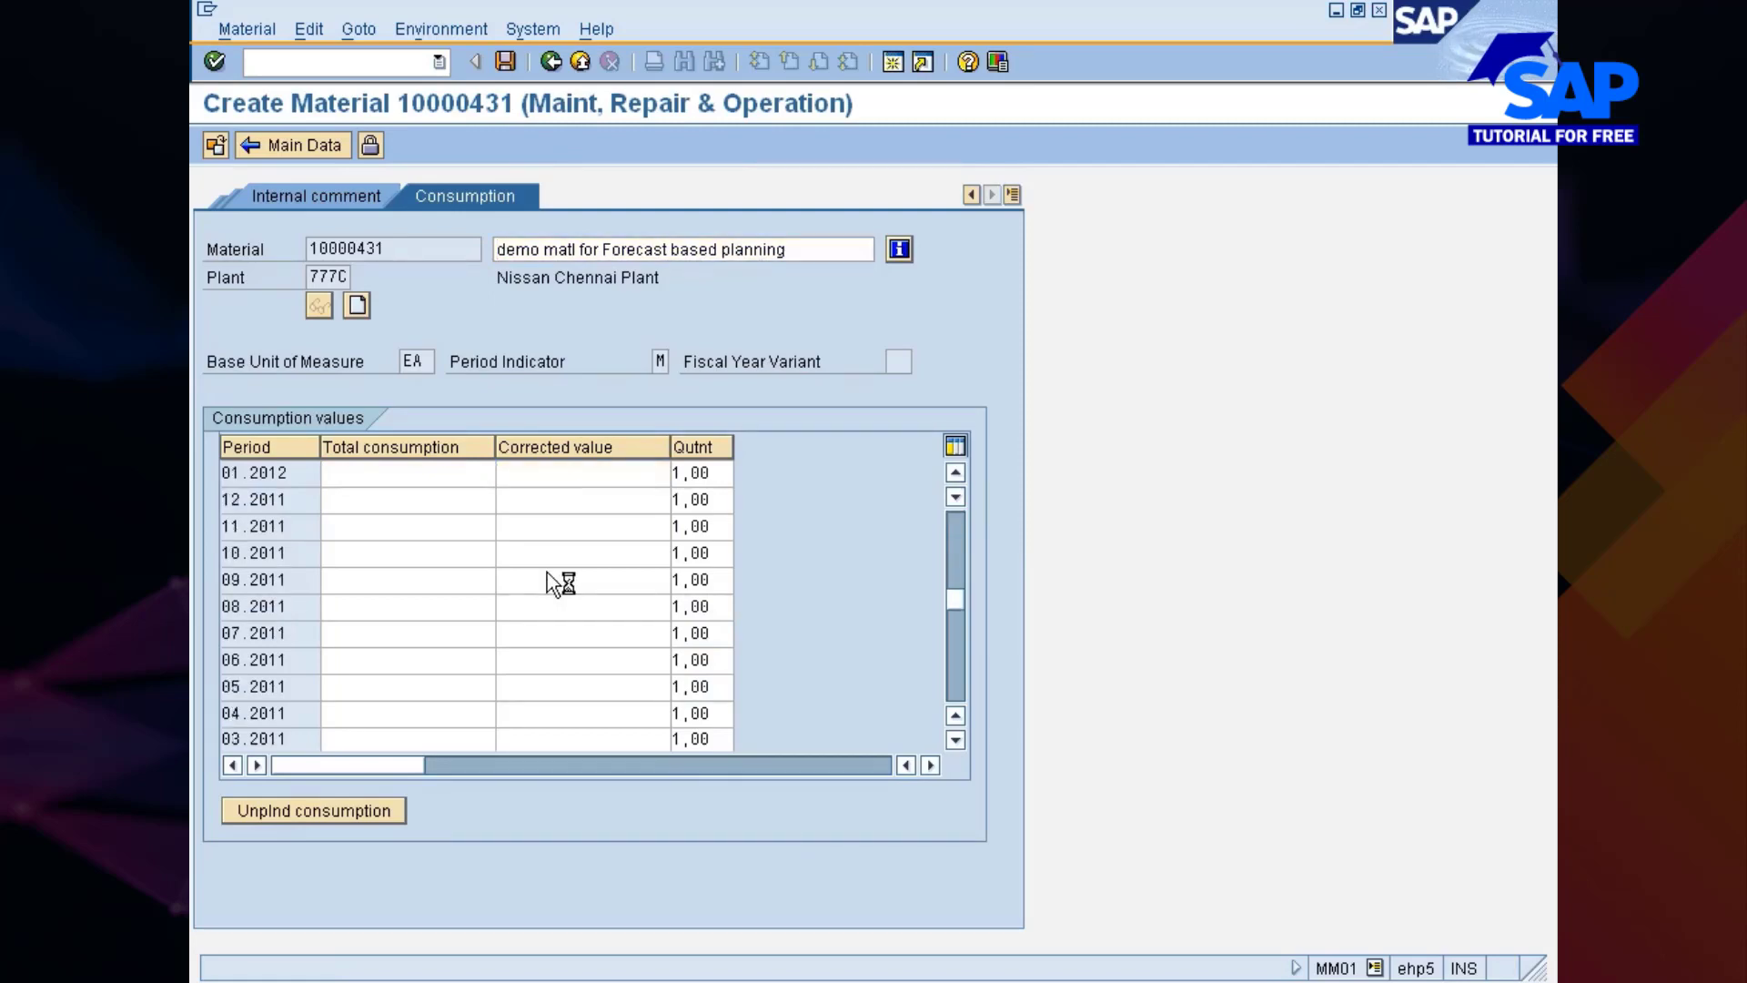
scroll(518, 538, "up", 1)
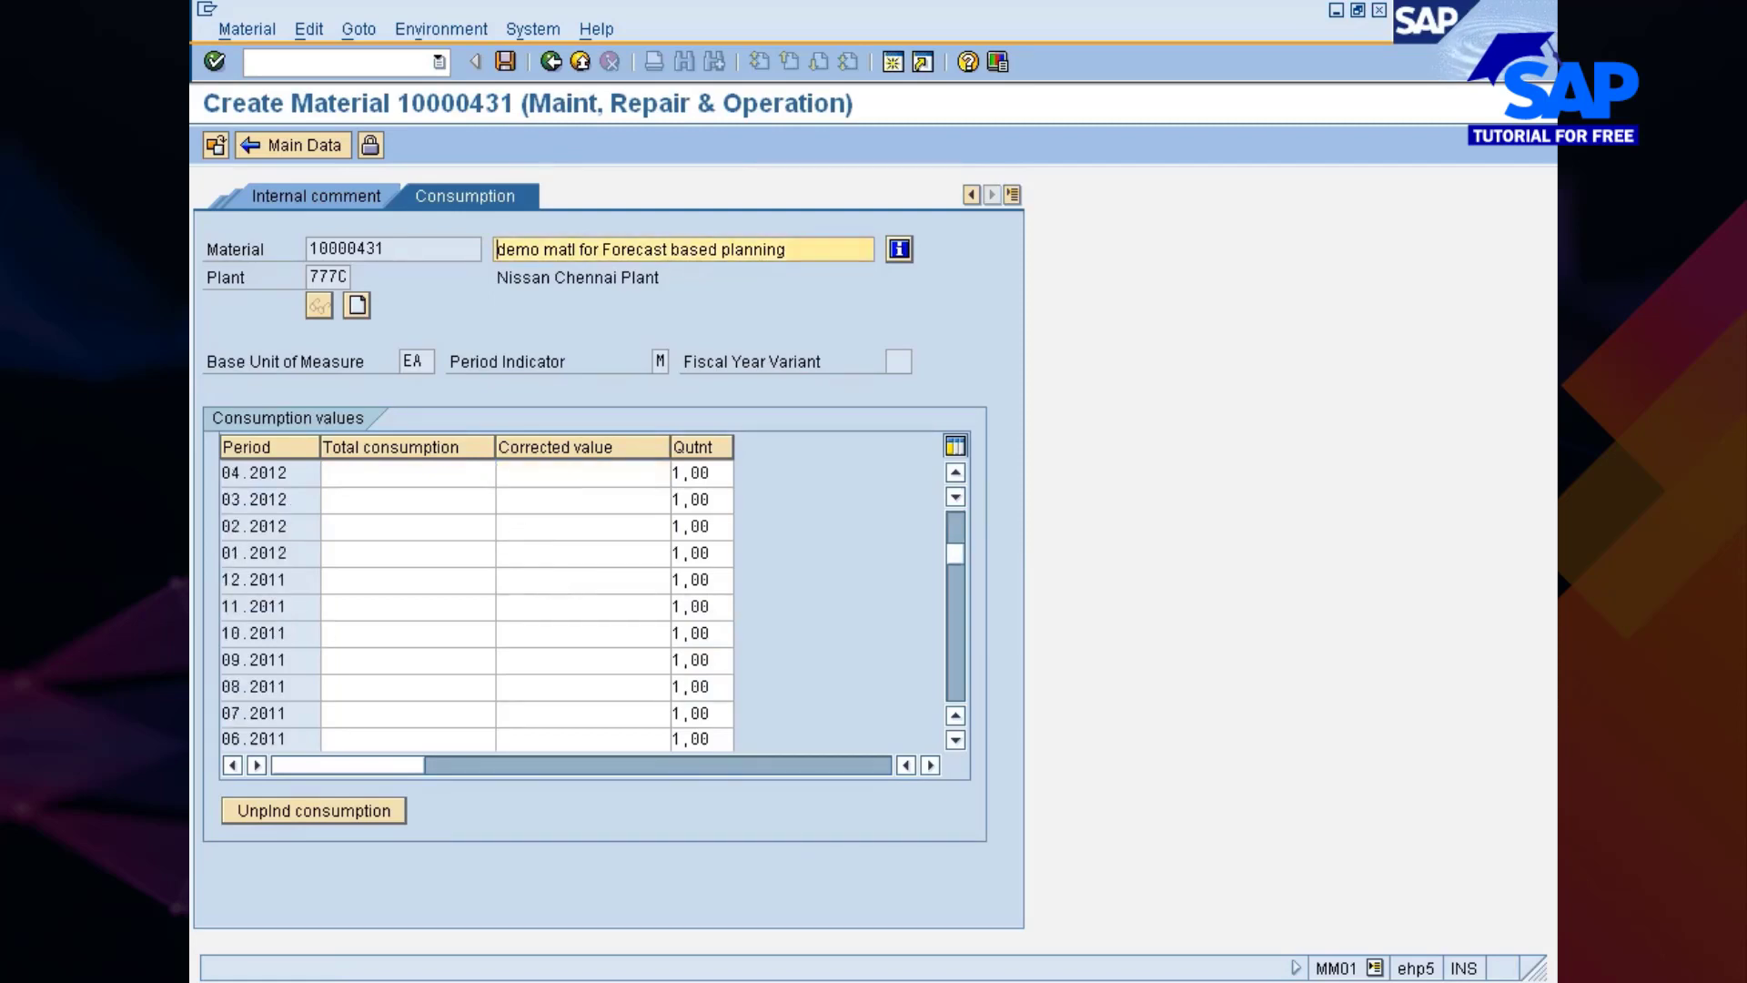
left_click(289, 808)
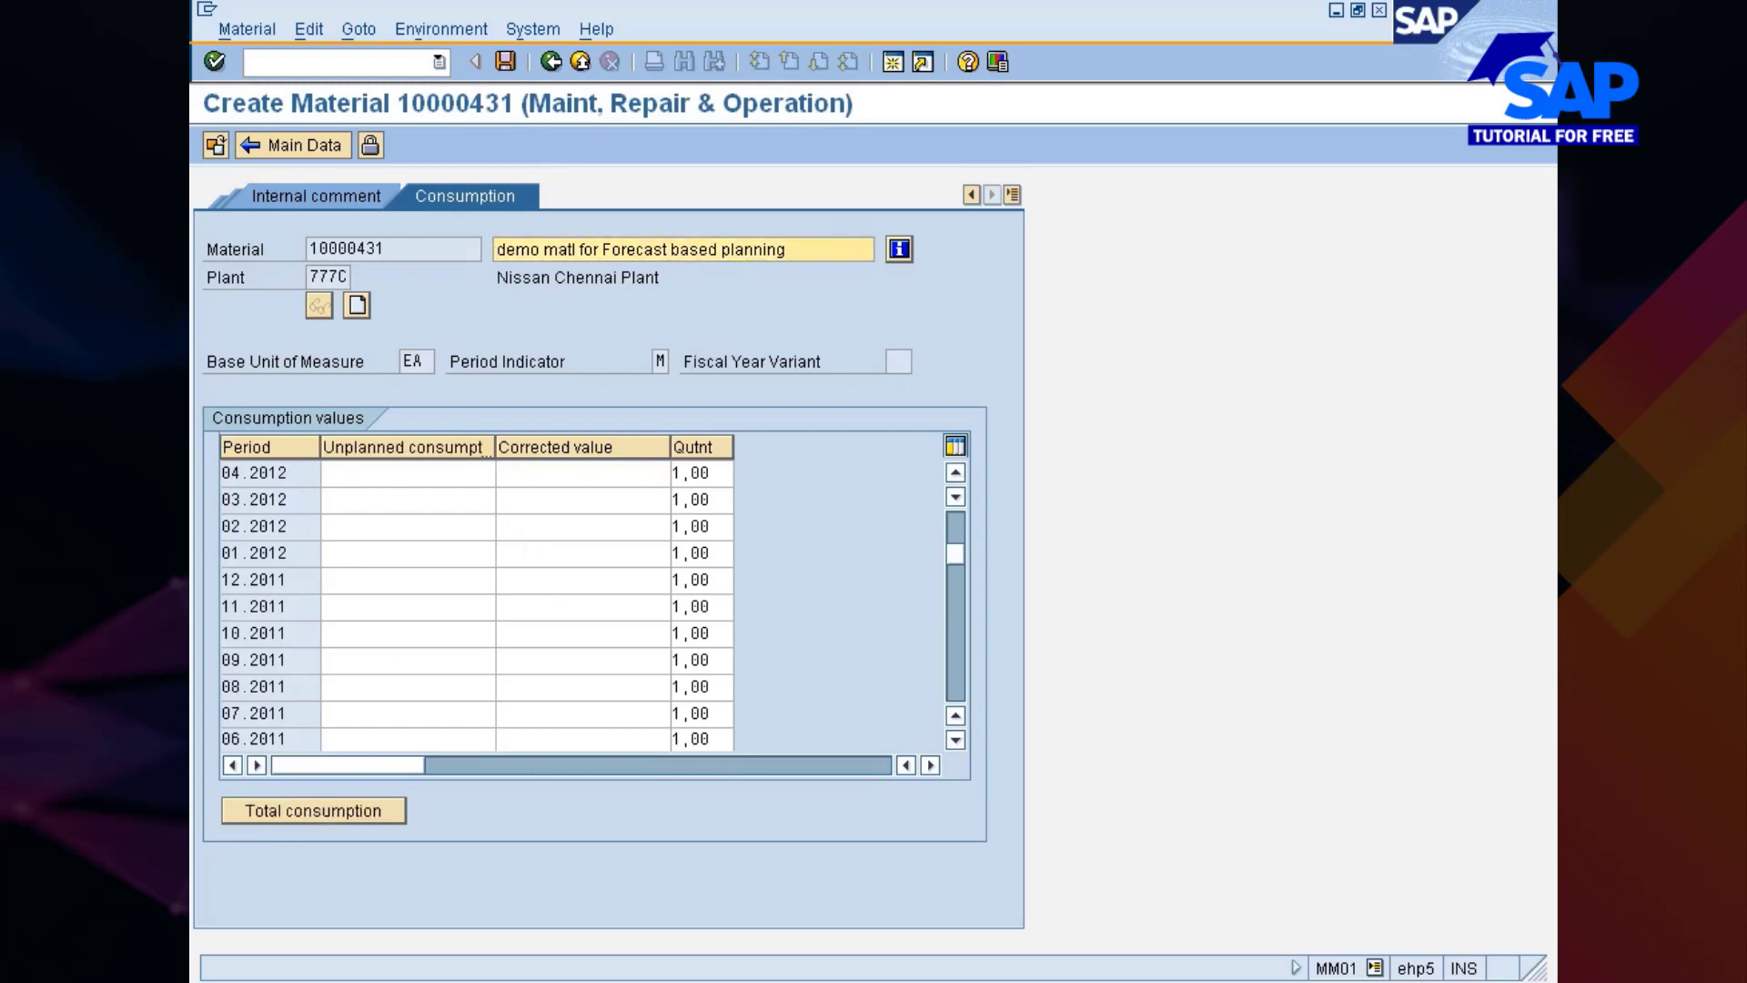
left_click(288, 150)
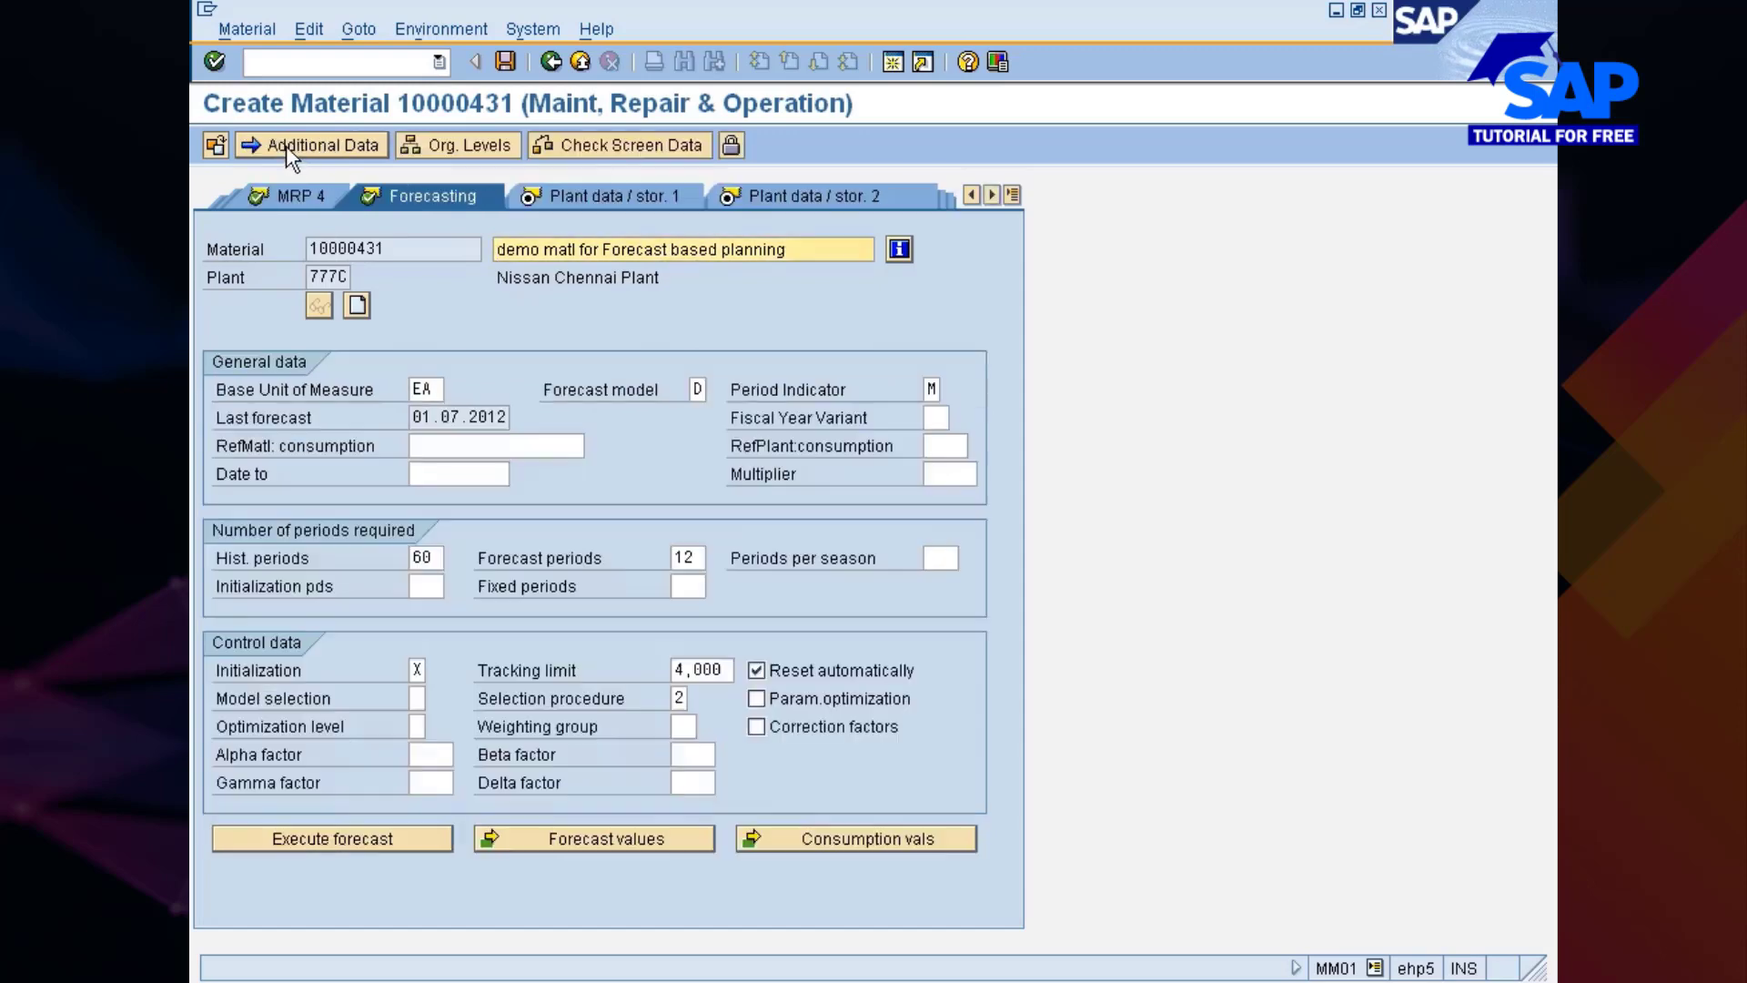
left_click(590, 839)
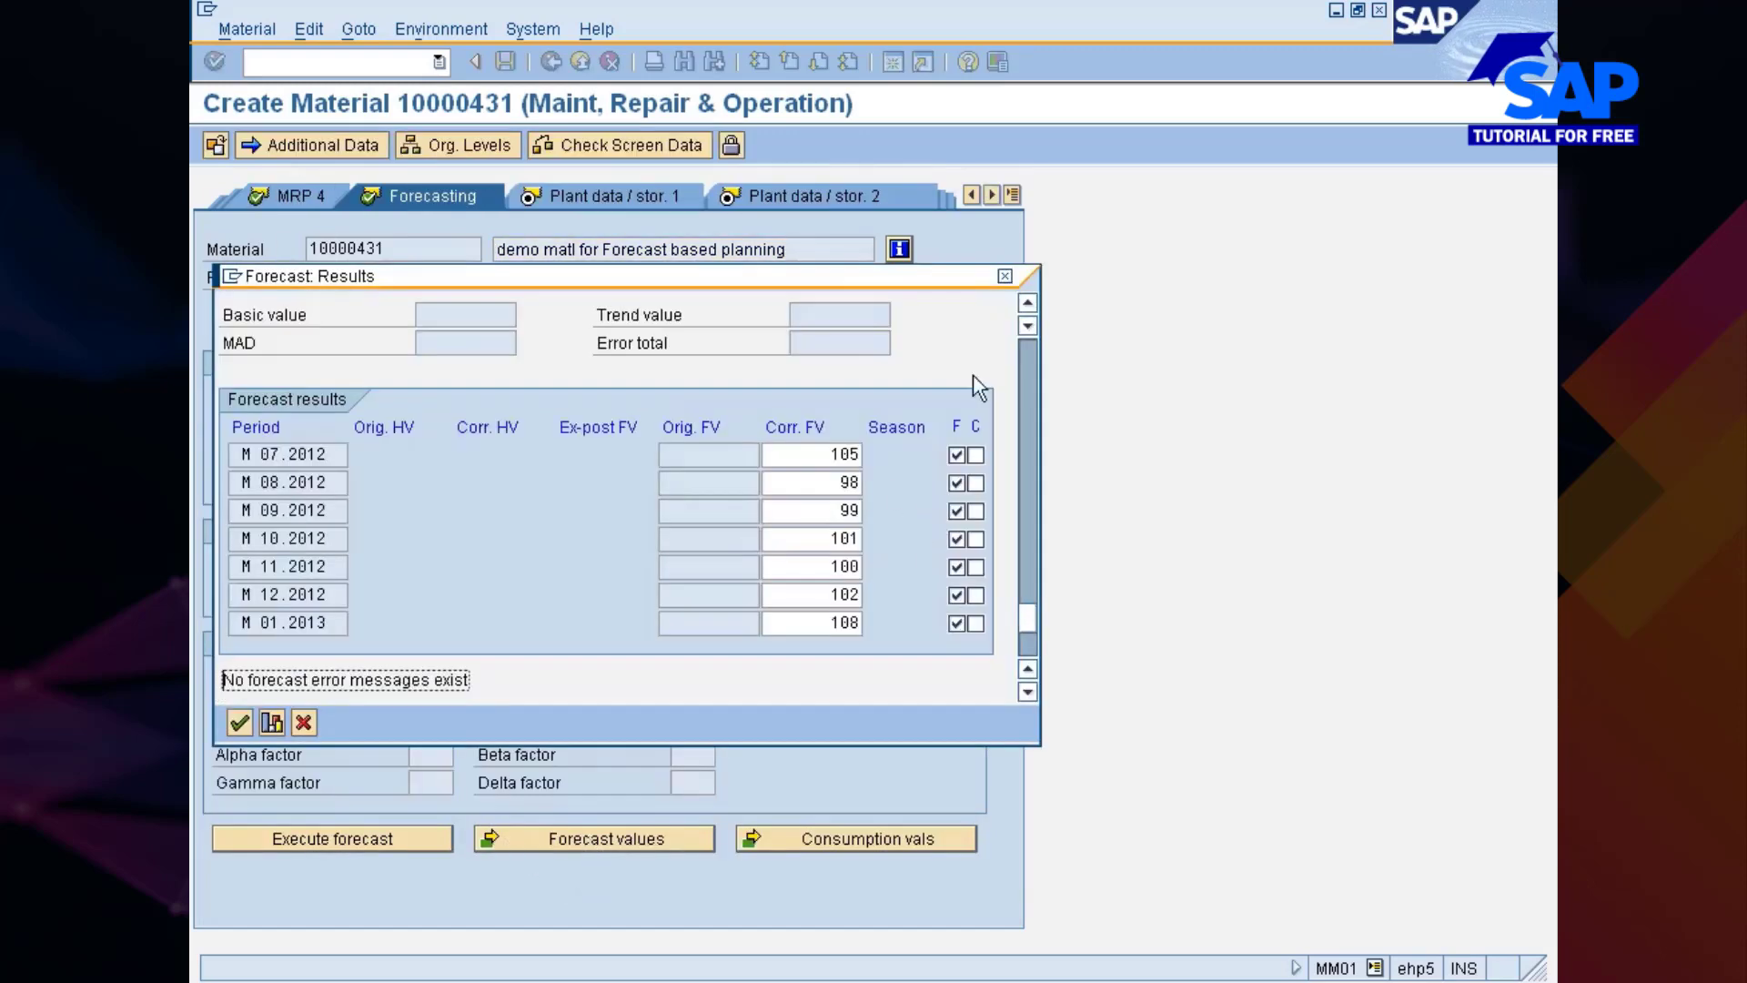
left_click(237, 721)
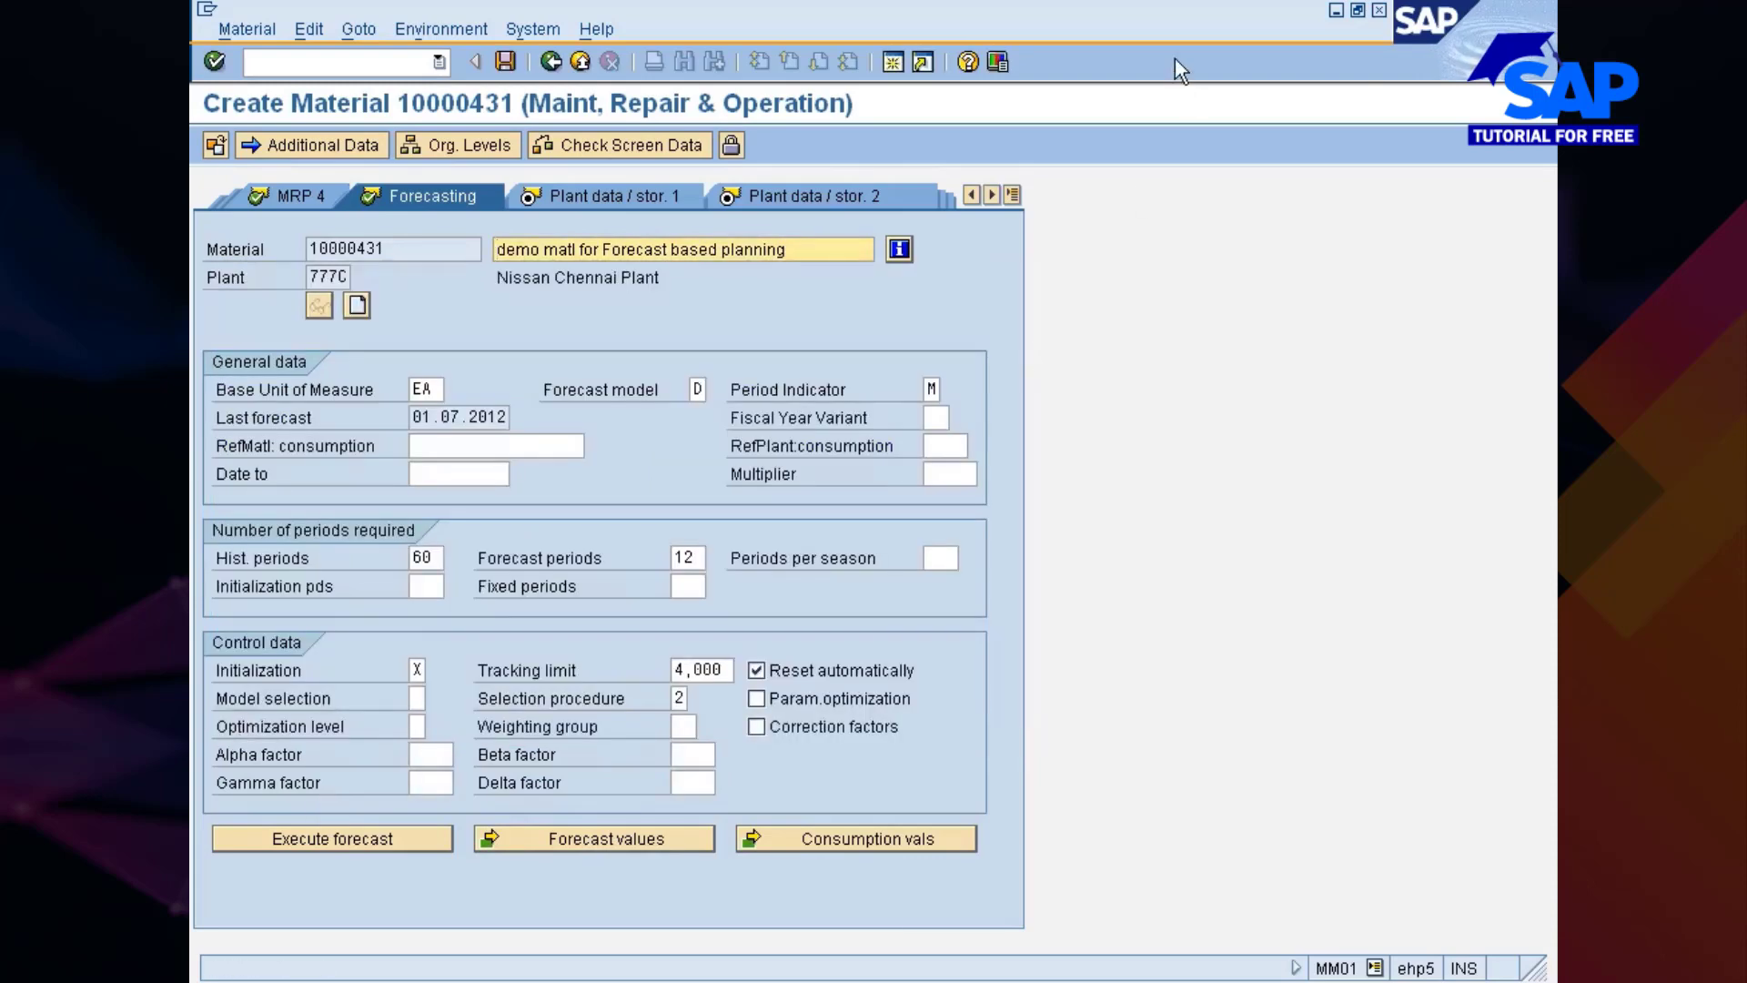
Execute the forecast for period 07.2012 and check the forecast values again.
left_click(332, 843)
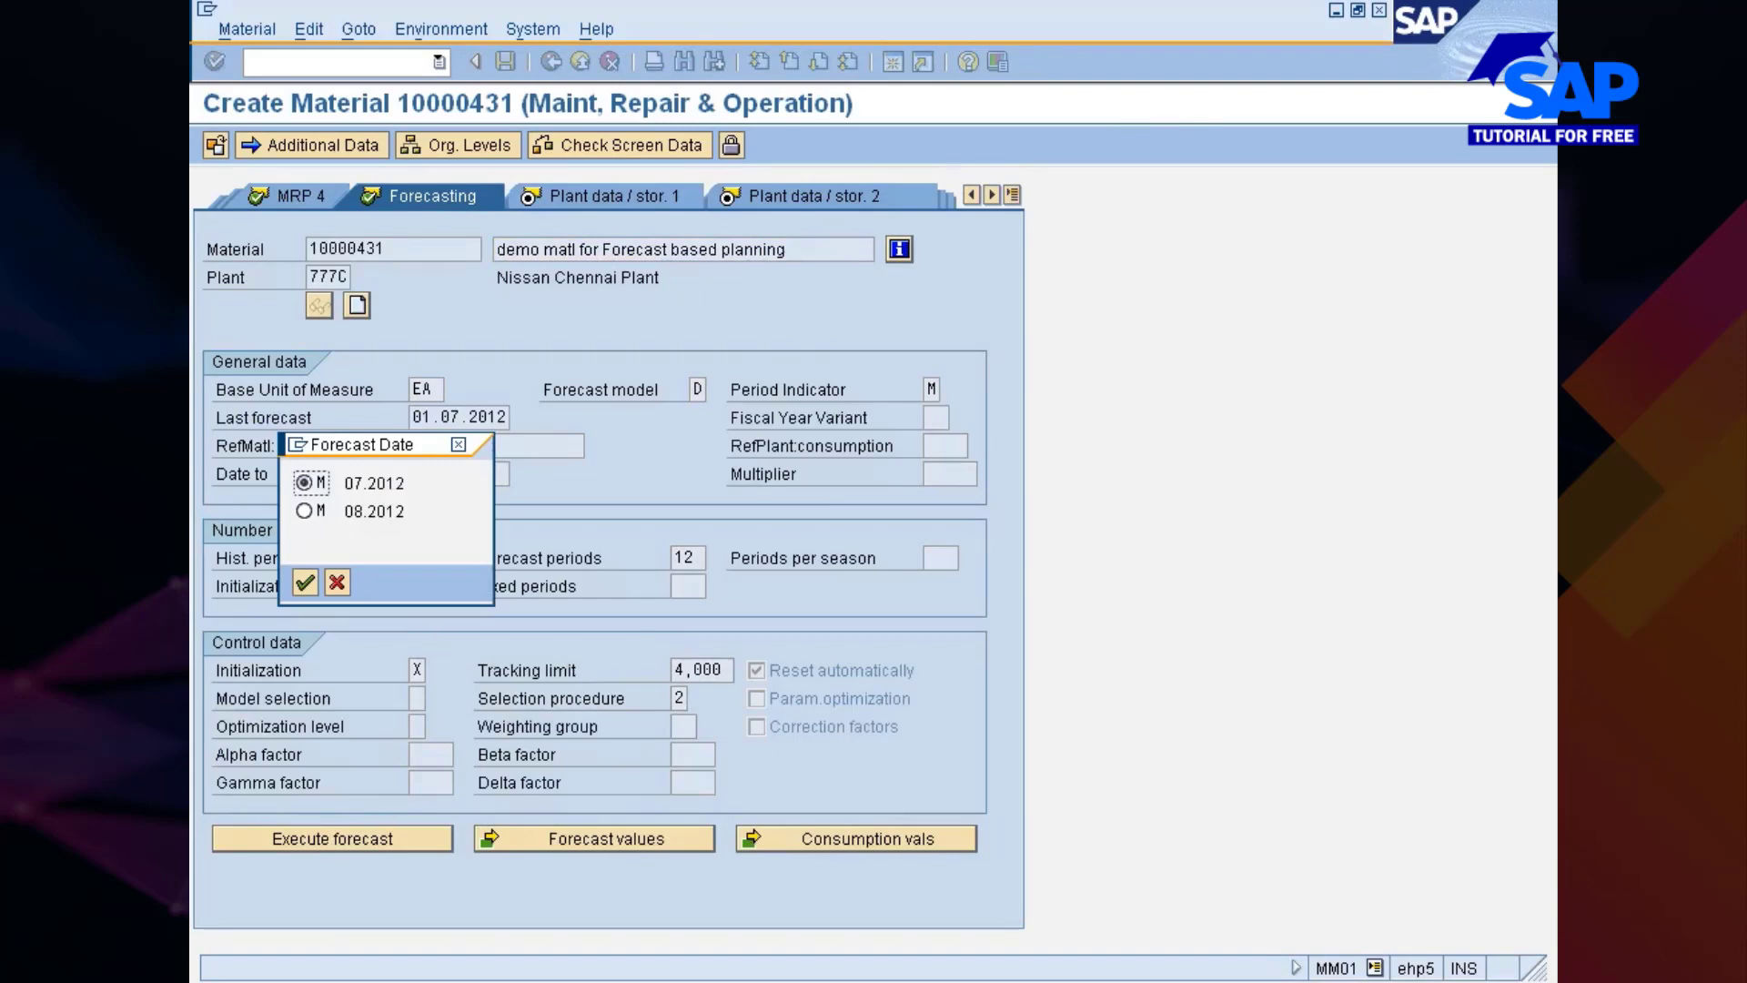
left_click(304, 582)
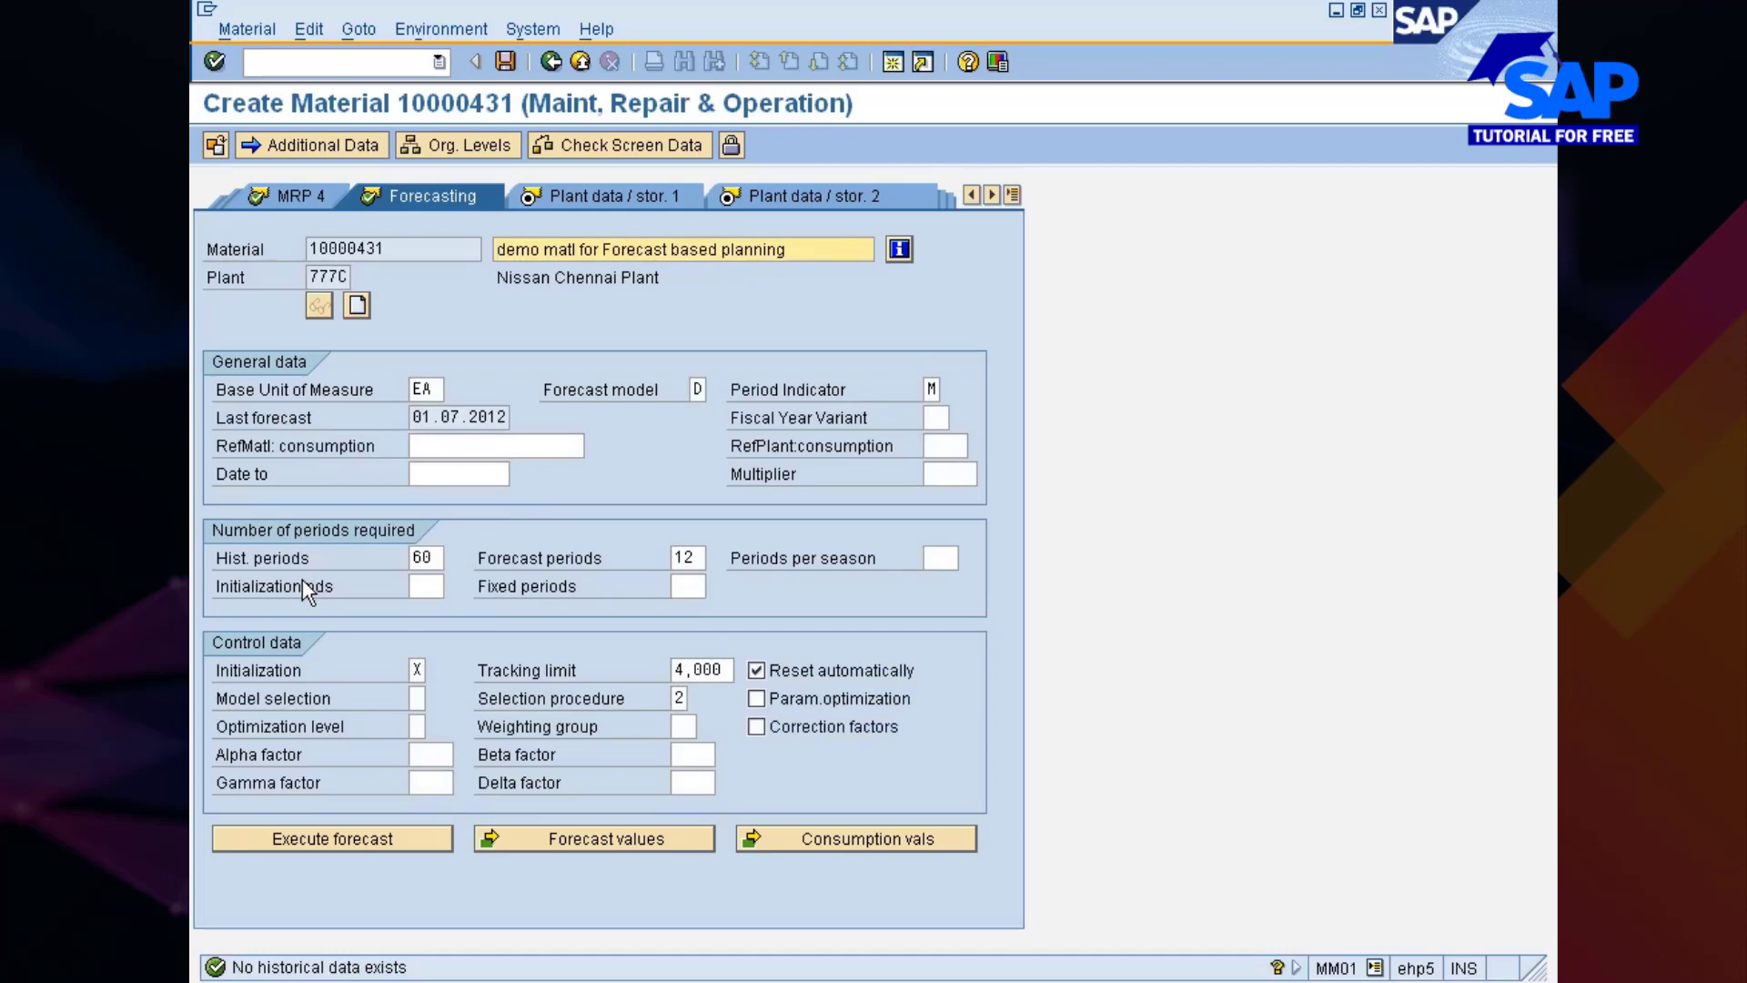
left_click(615, 834)
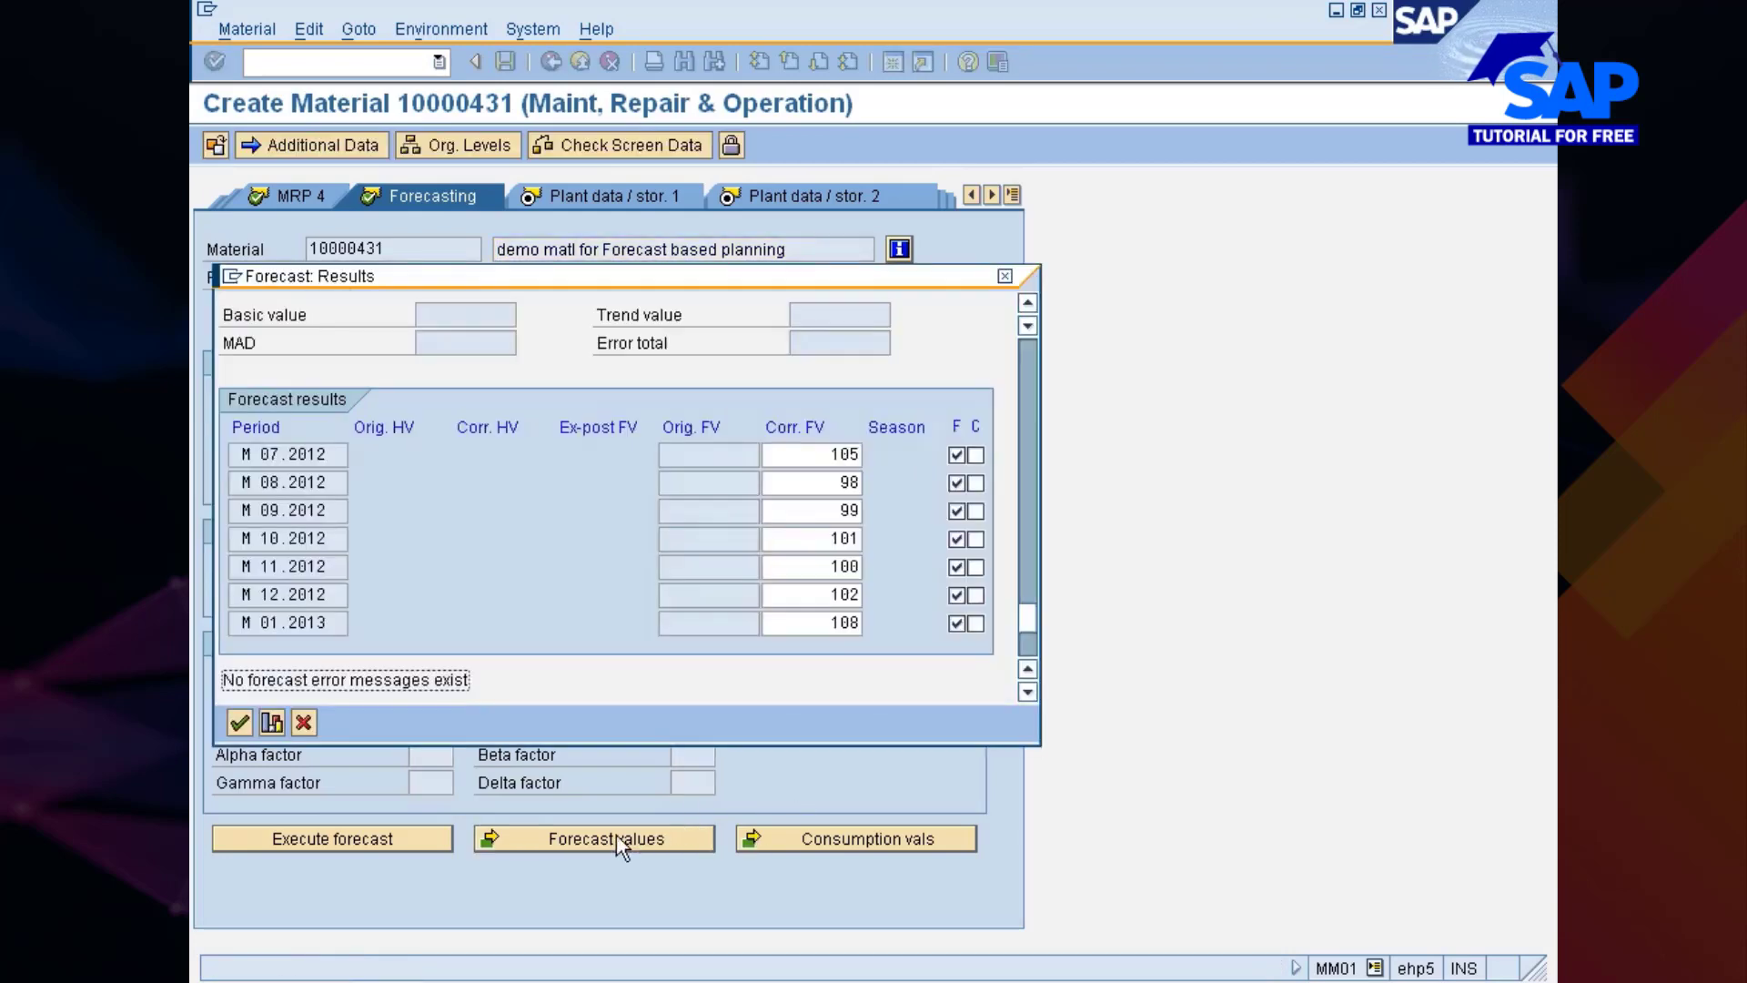
left_click(240, 723)
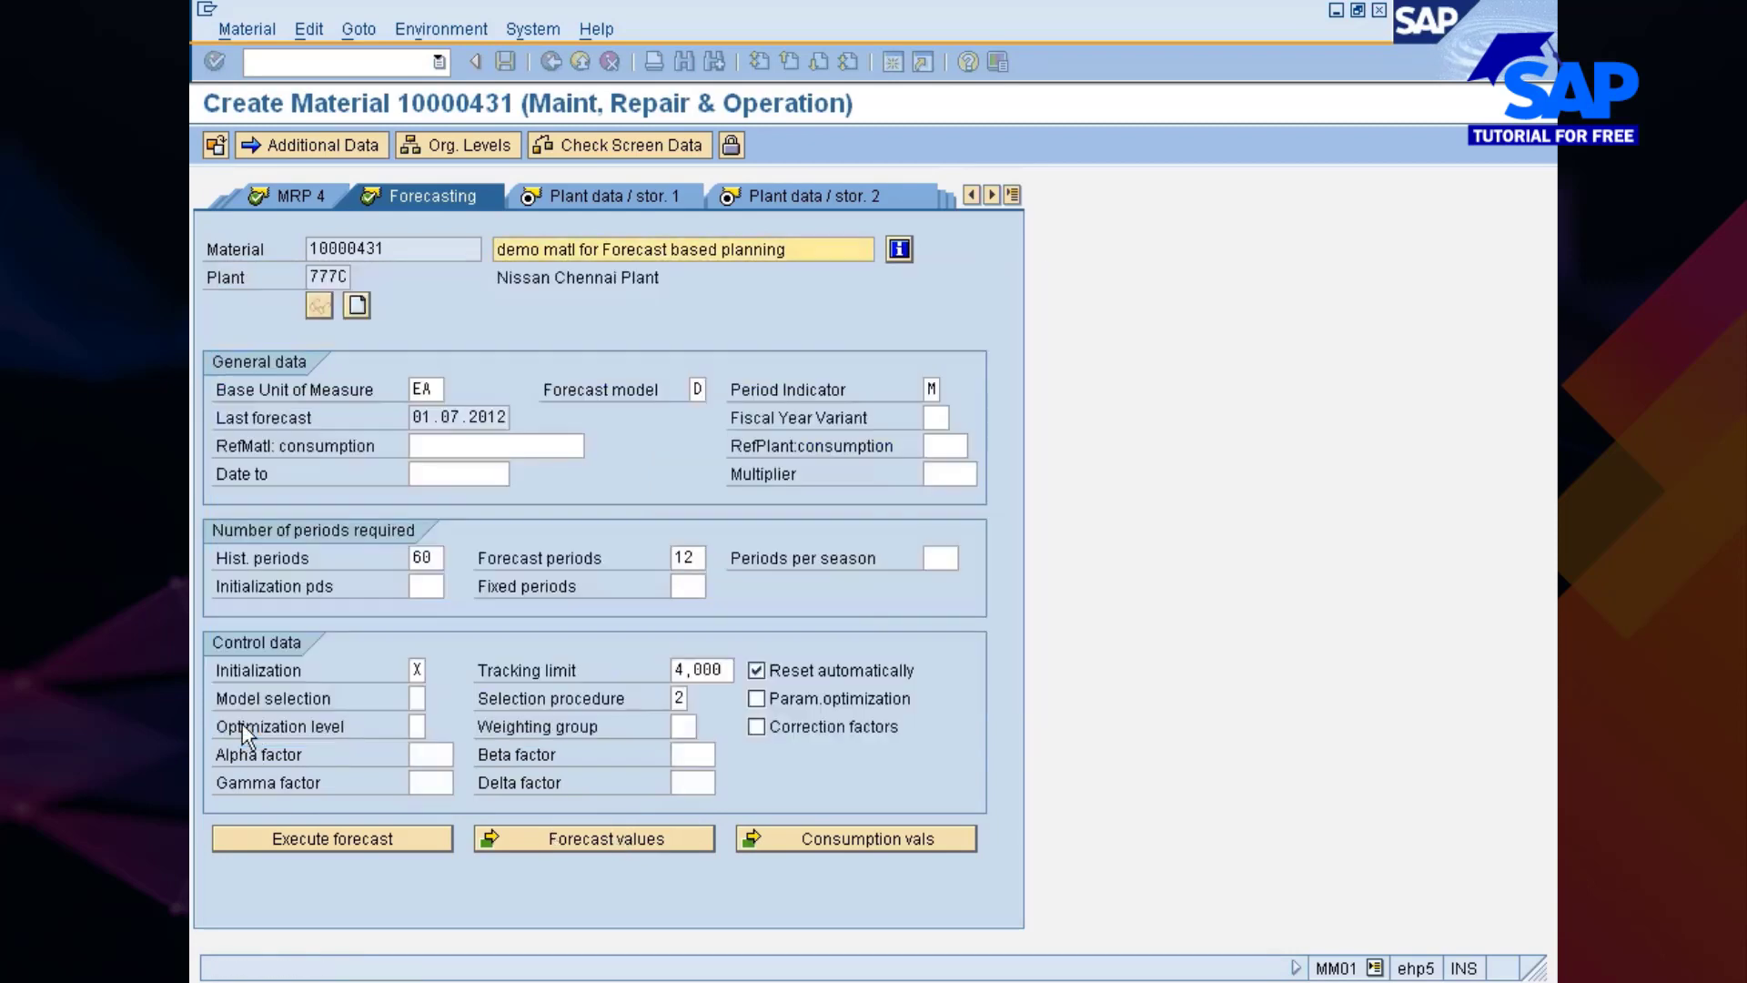
Set the valuation class to 3006 in the material's Accounting 1 view.
left_click(631, 198)
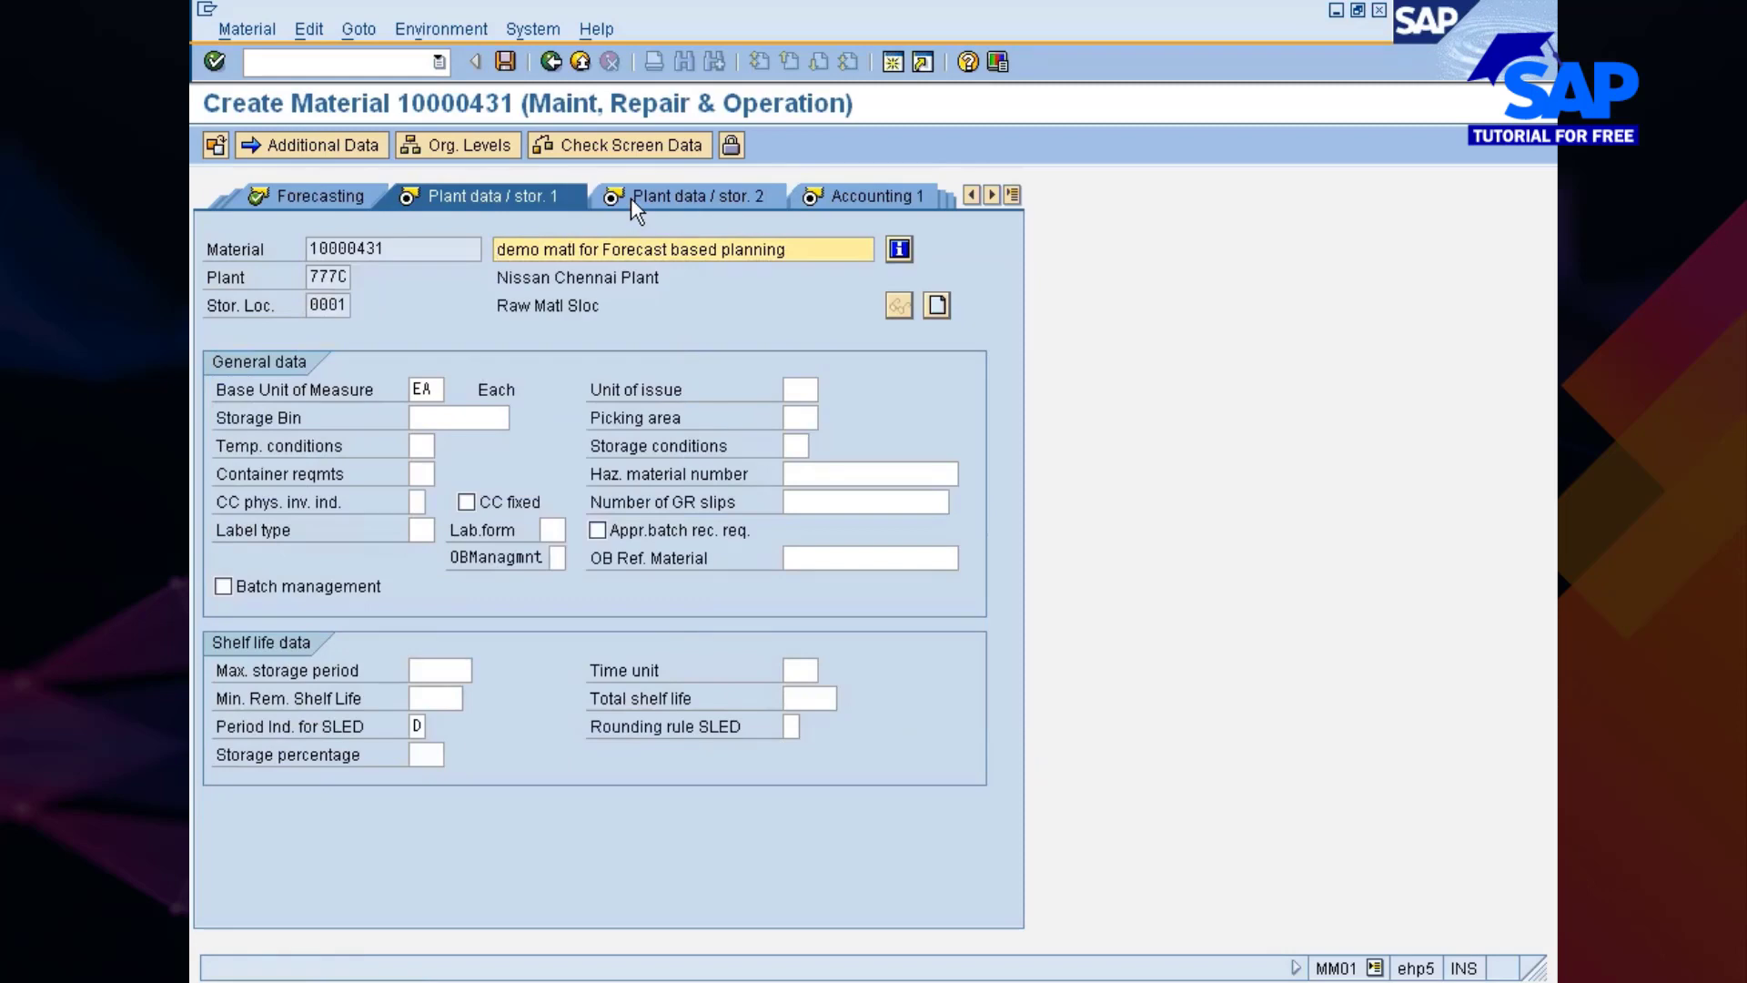
left_click(631, 198)
left_click(630, 198)
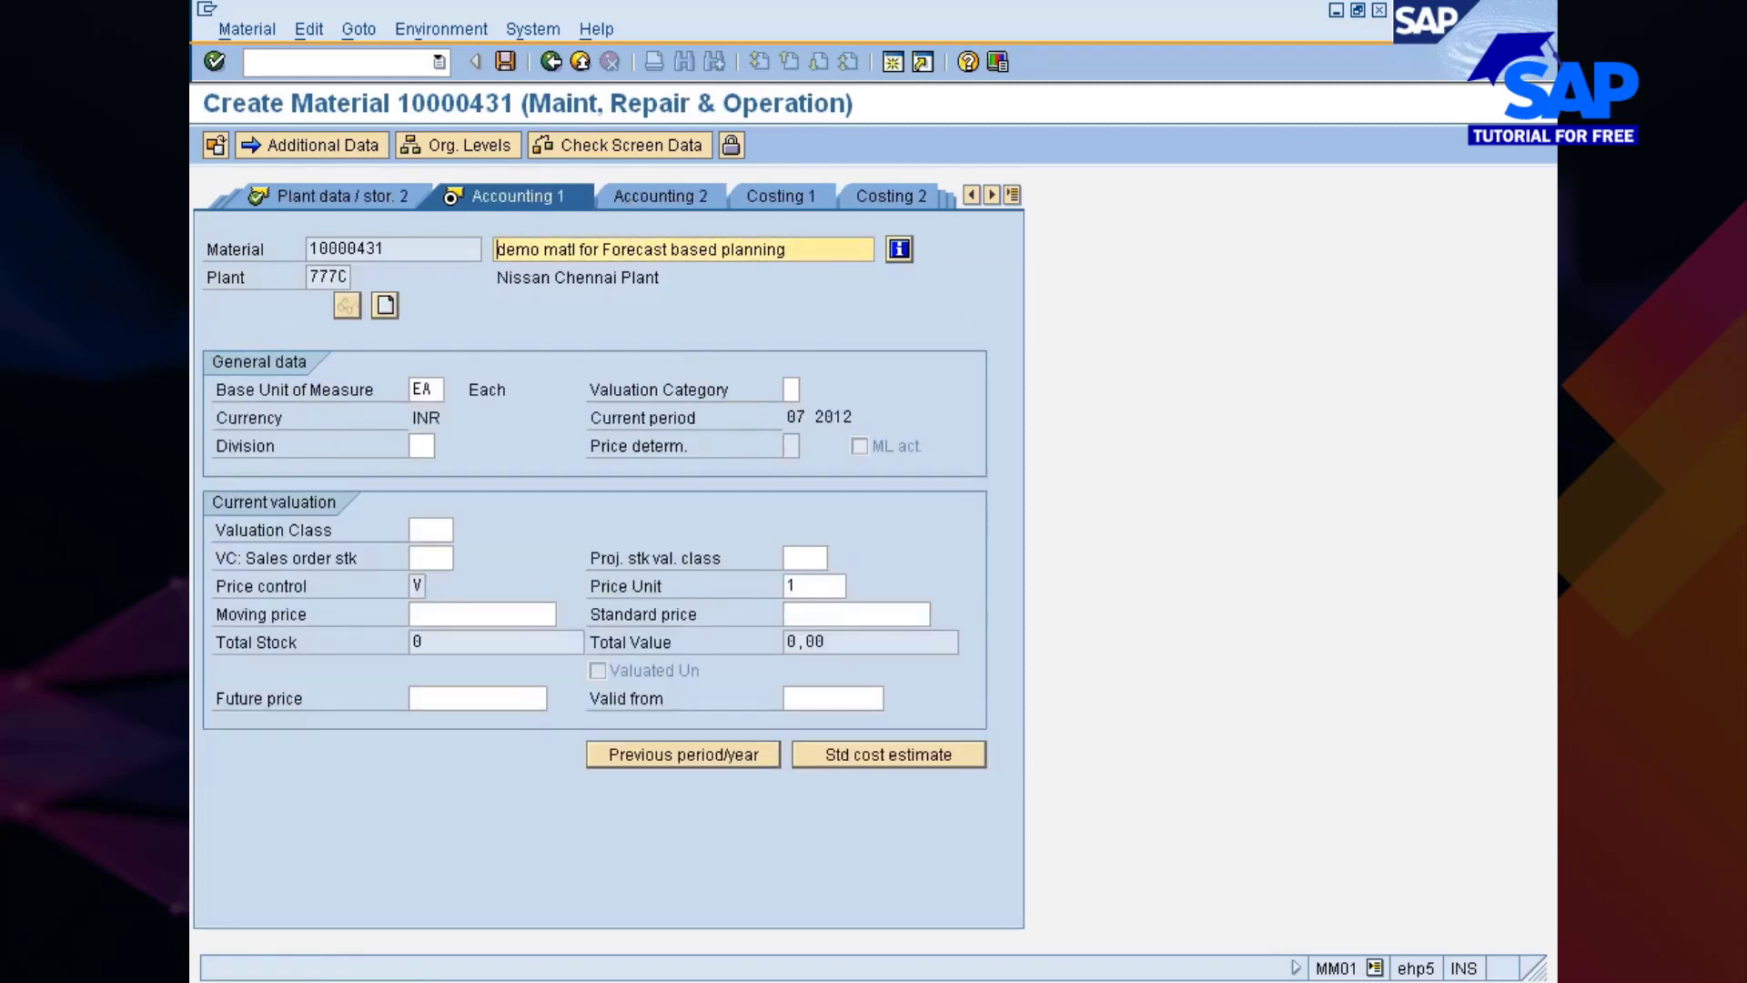
left_click(444, 531)
left_click(461, 533)
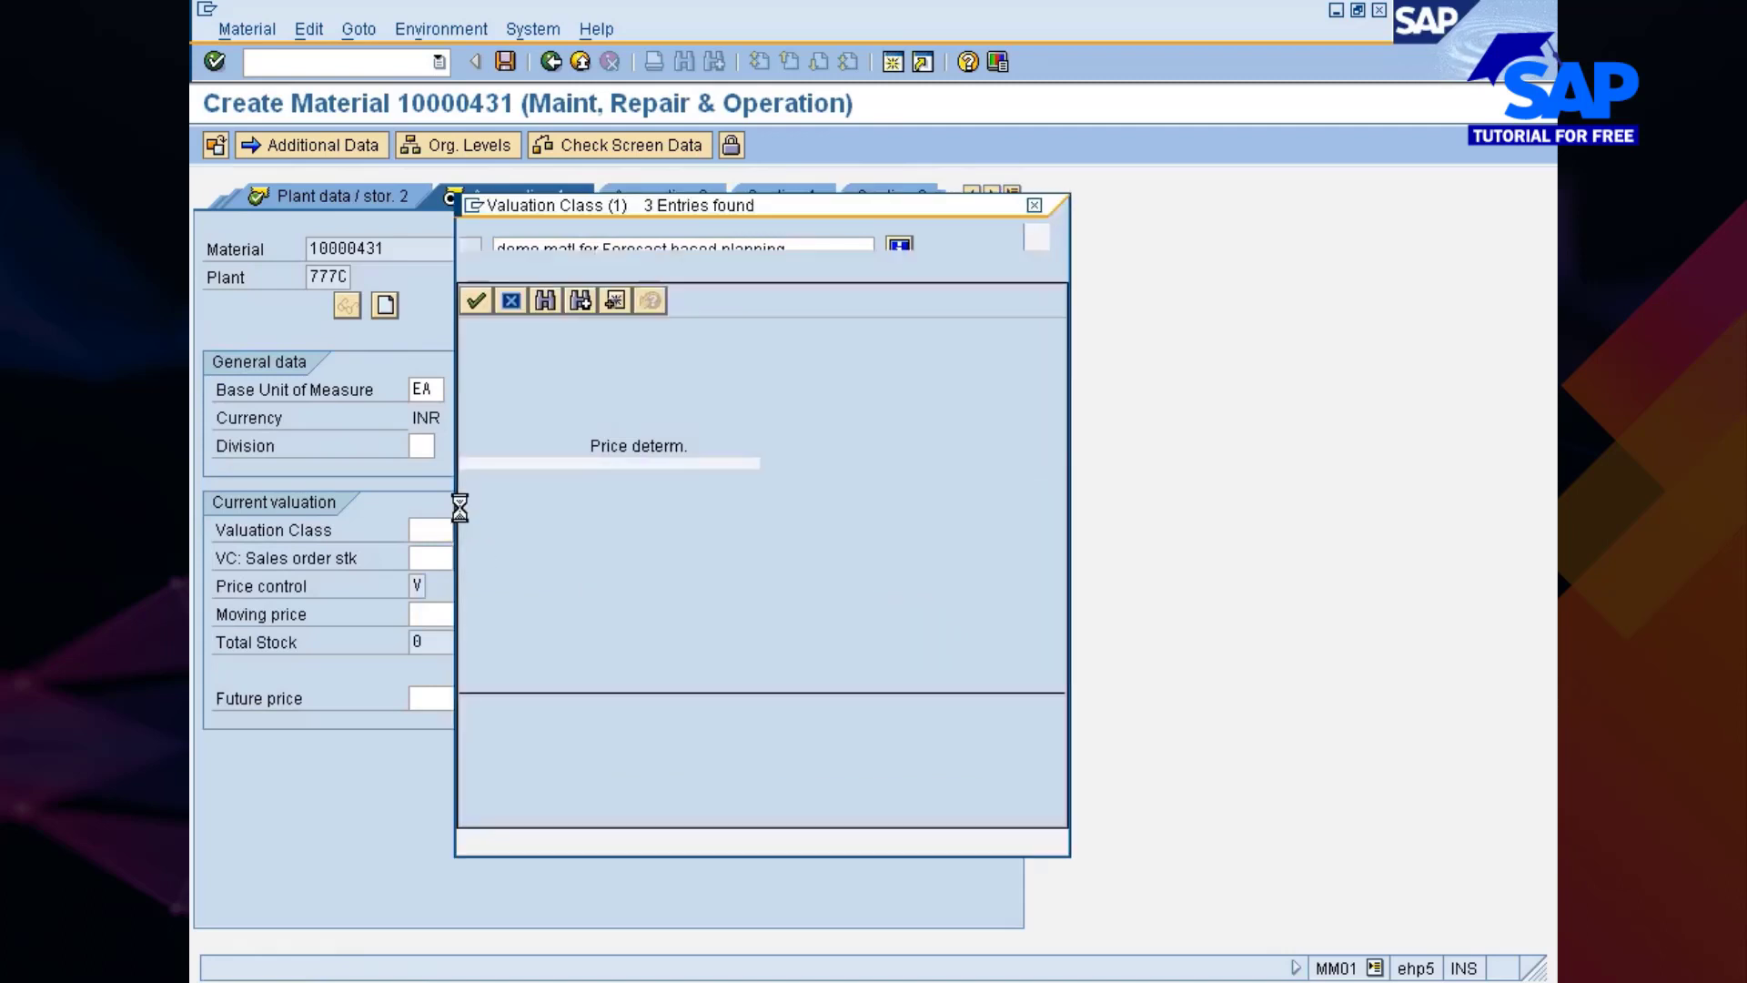
double_click(483, 361)
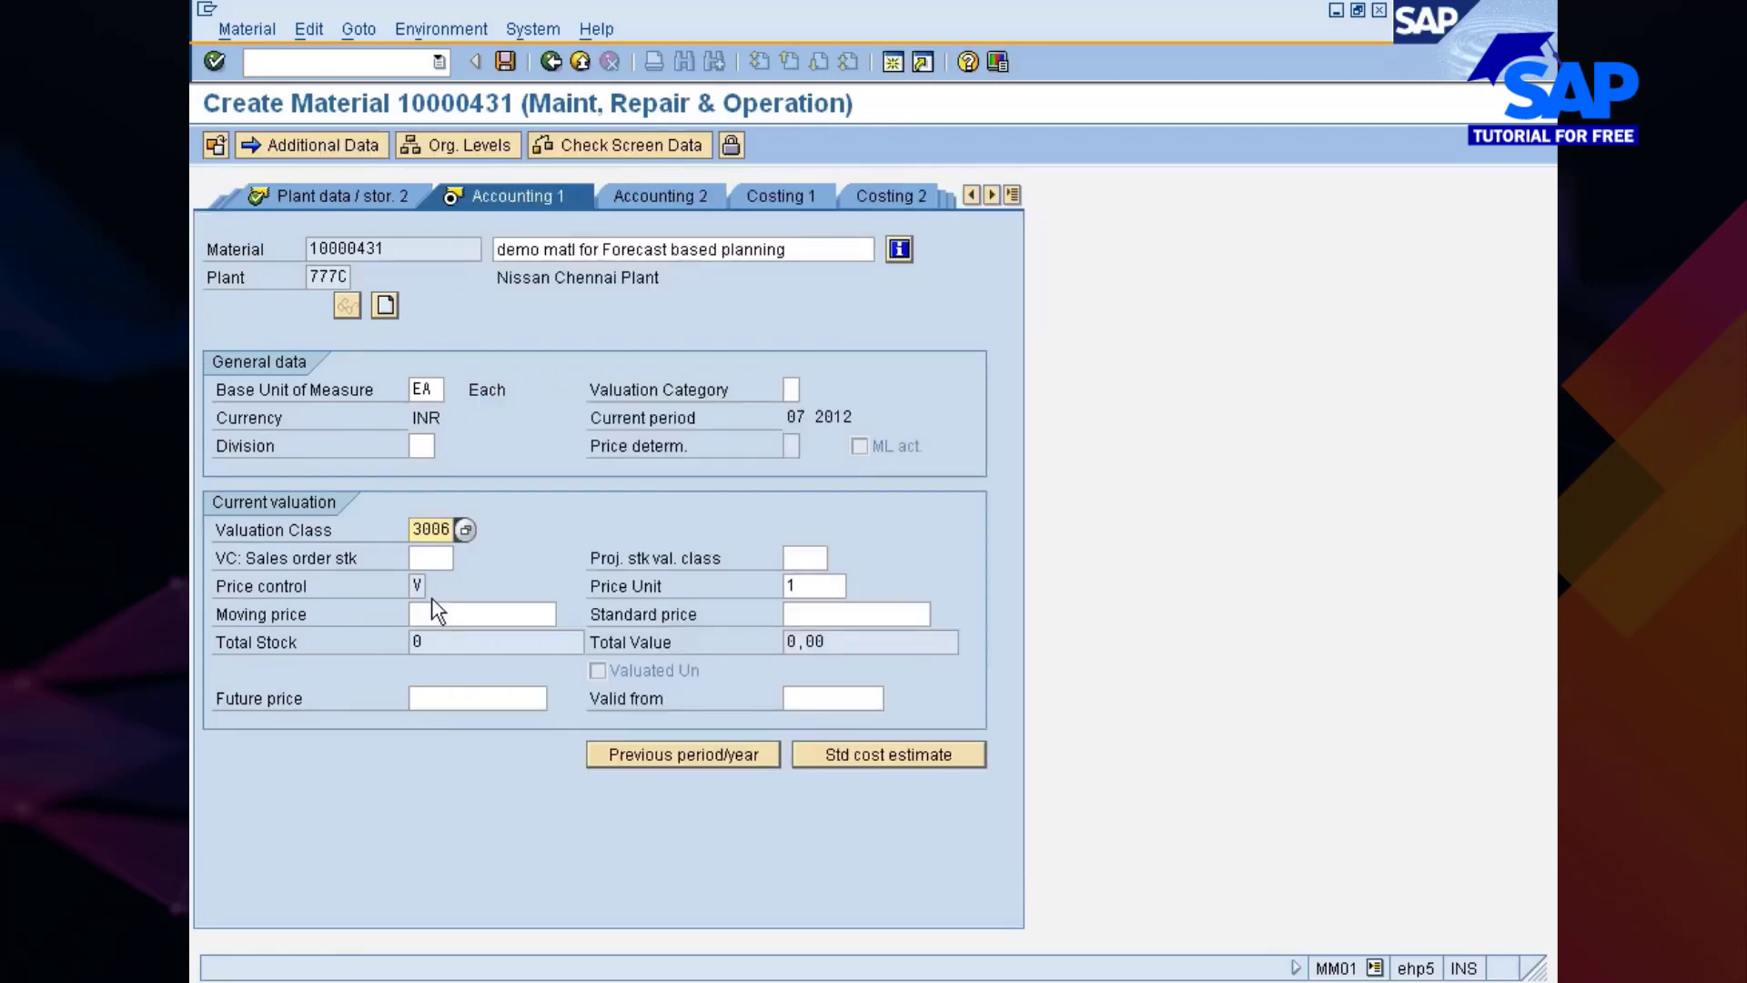
Set the moving price to 25 and save the new material.
left_click(433, 614)
type("25")
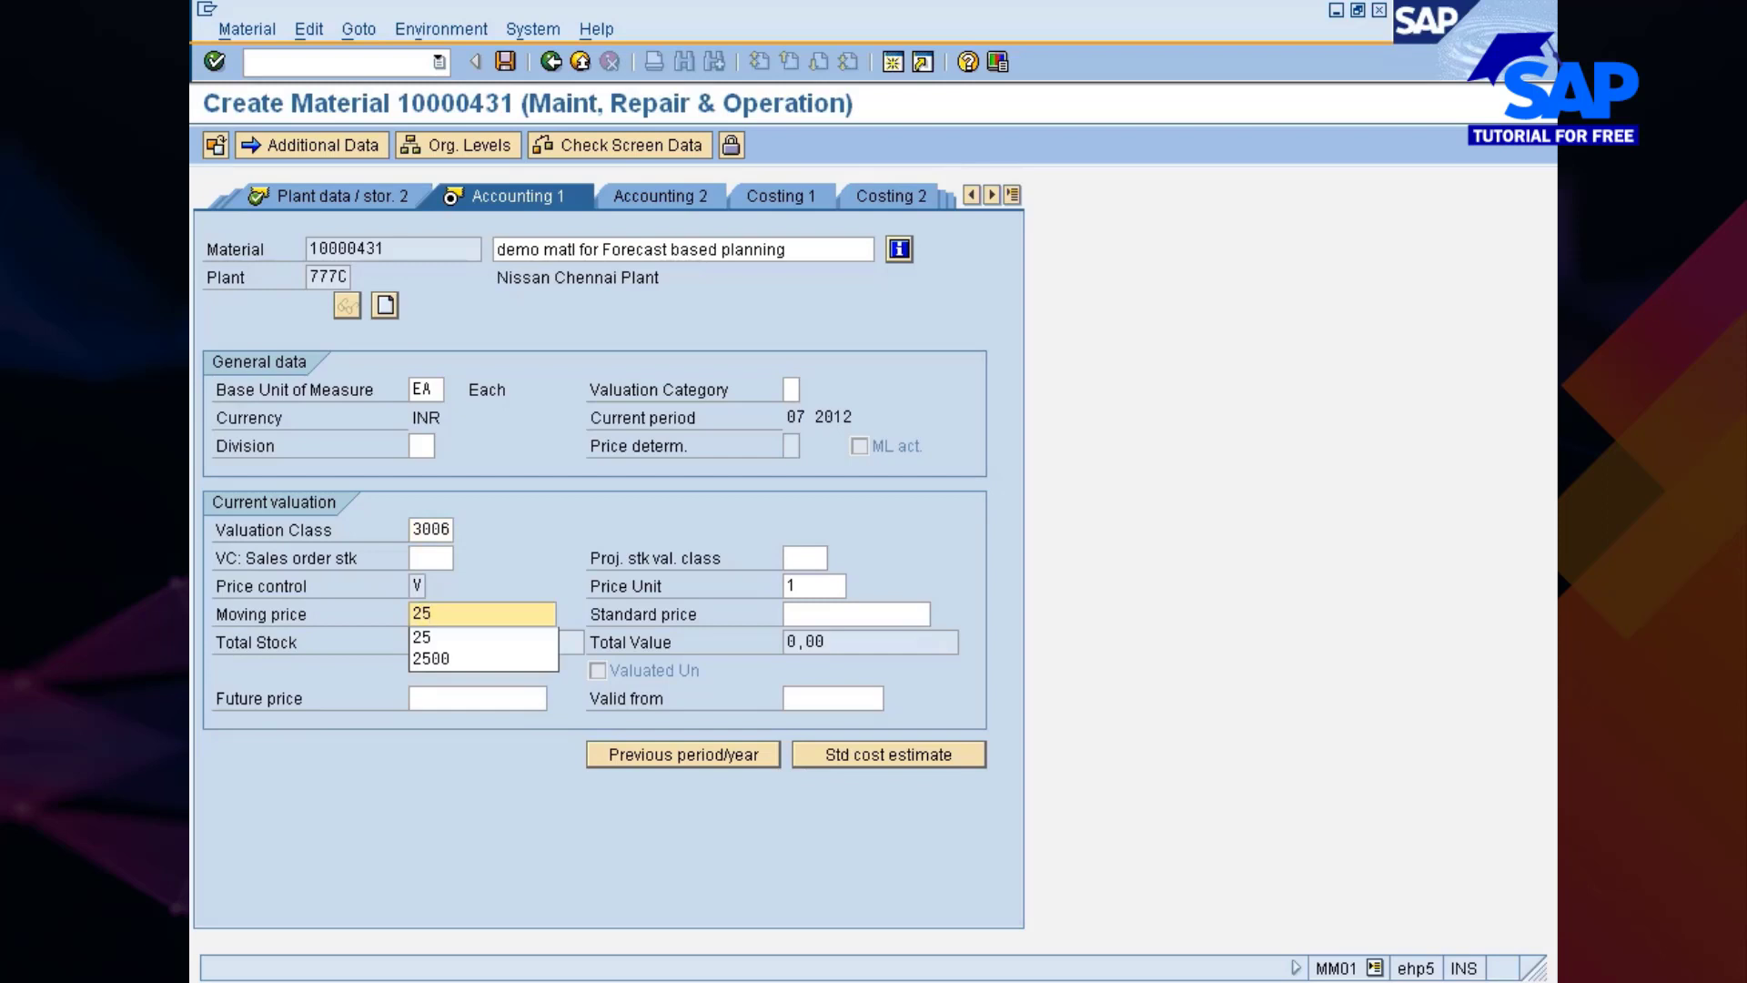
key("Return")
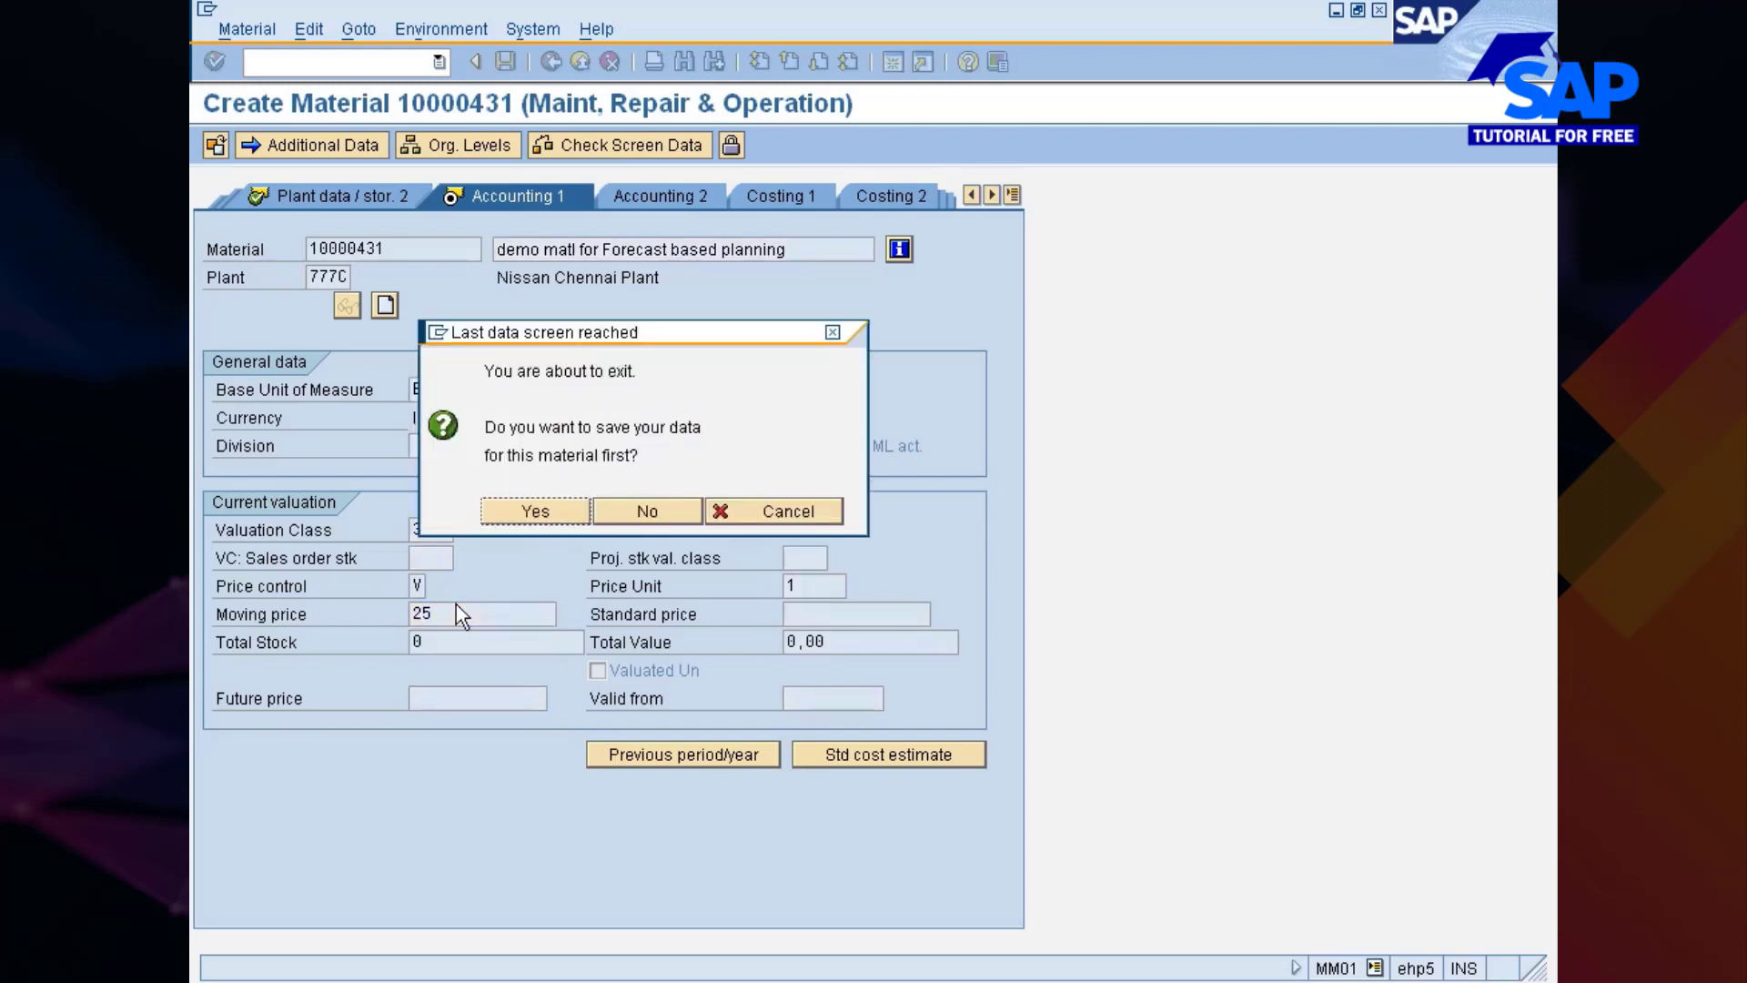
left_click(541, 512)
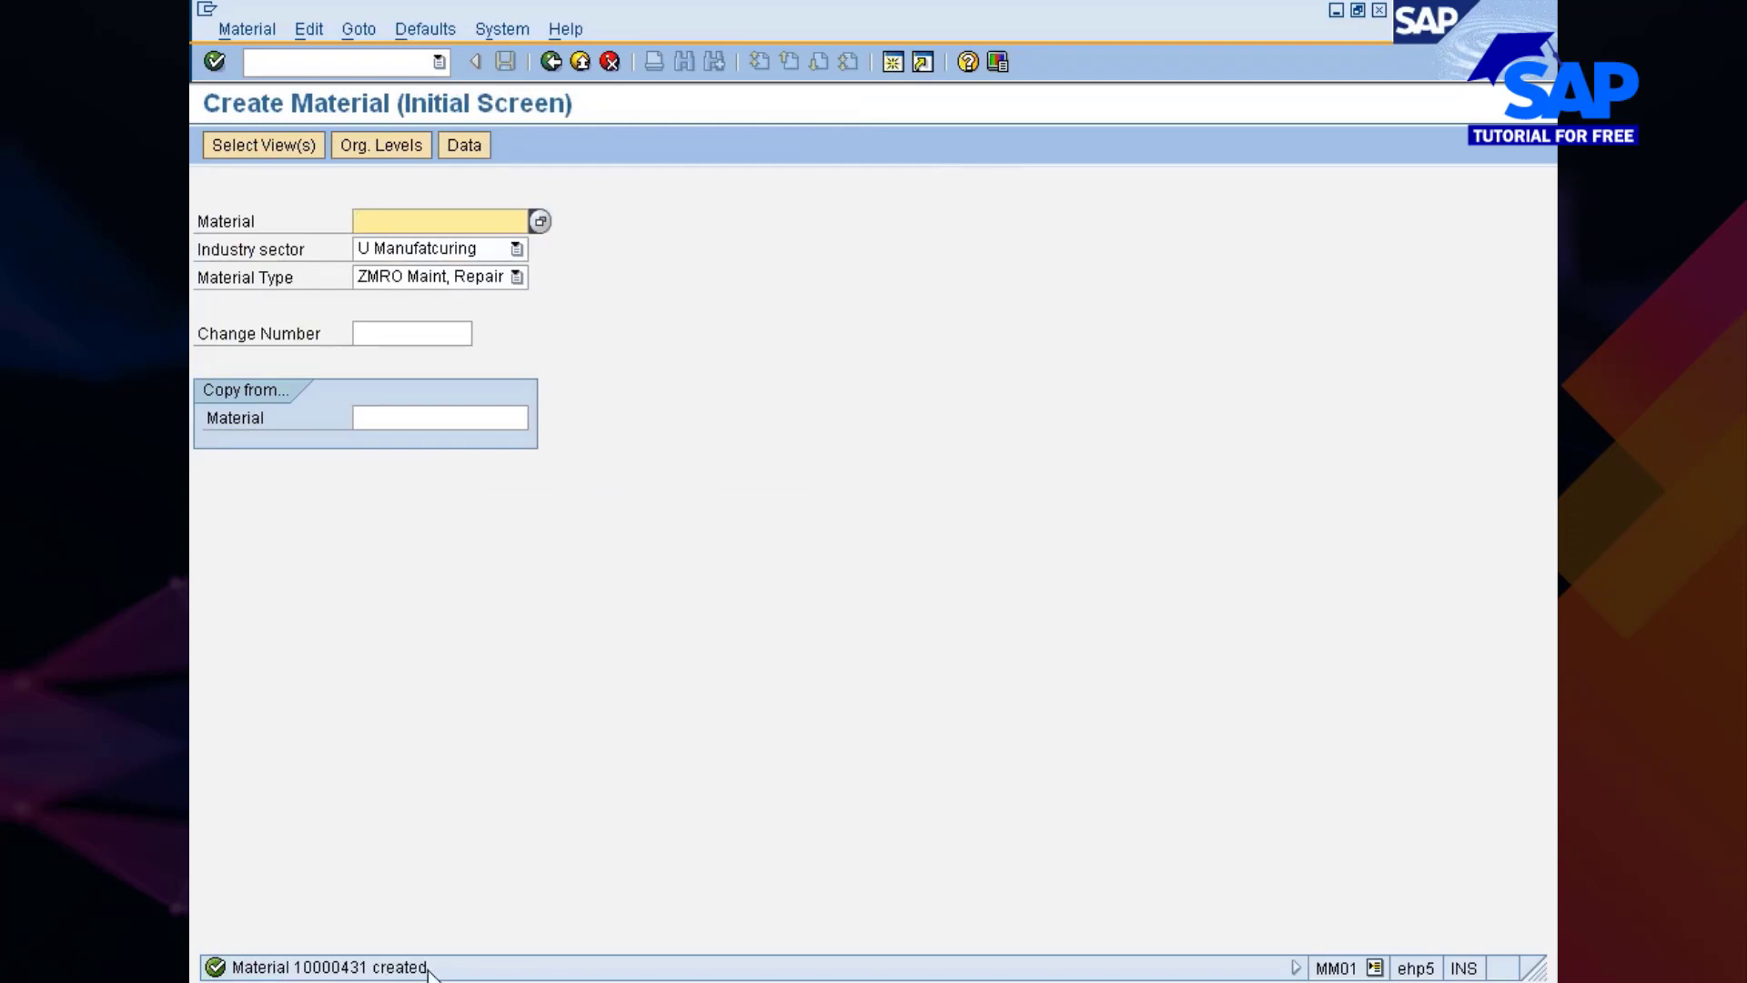
Open transaction MB1C for entering other goods receipts.
left_click(338, 61)
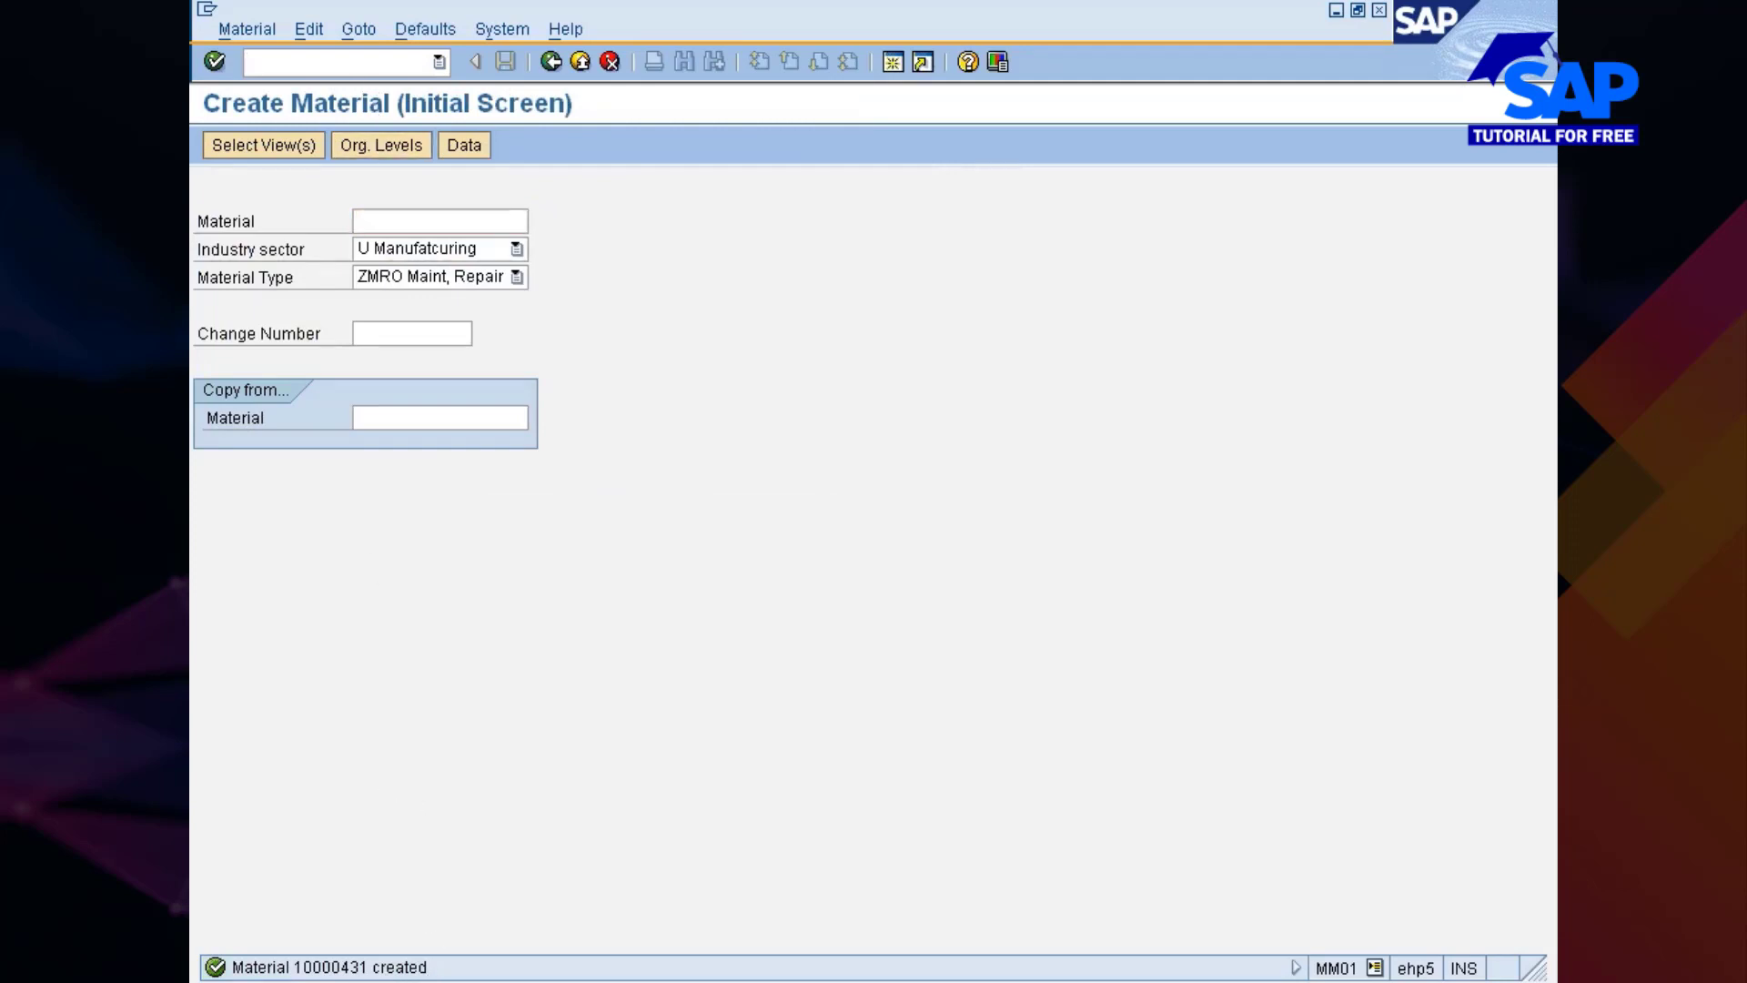
type("/nmb1")
key("Return")
Switch to Mm345_04.ppt in PowerPoint, review the net requirements calculation and chapter review slides, and return to SAP.
key("alt+Tab")
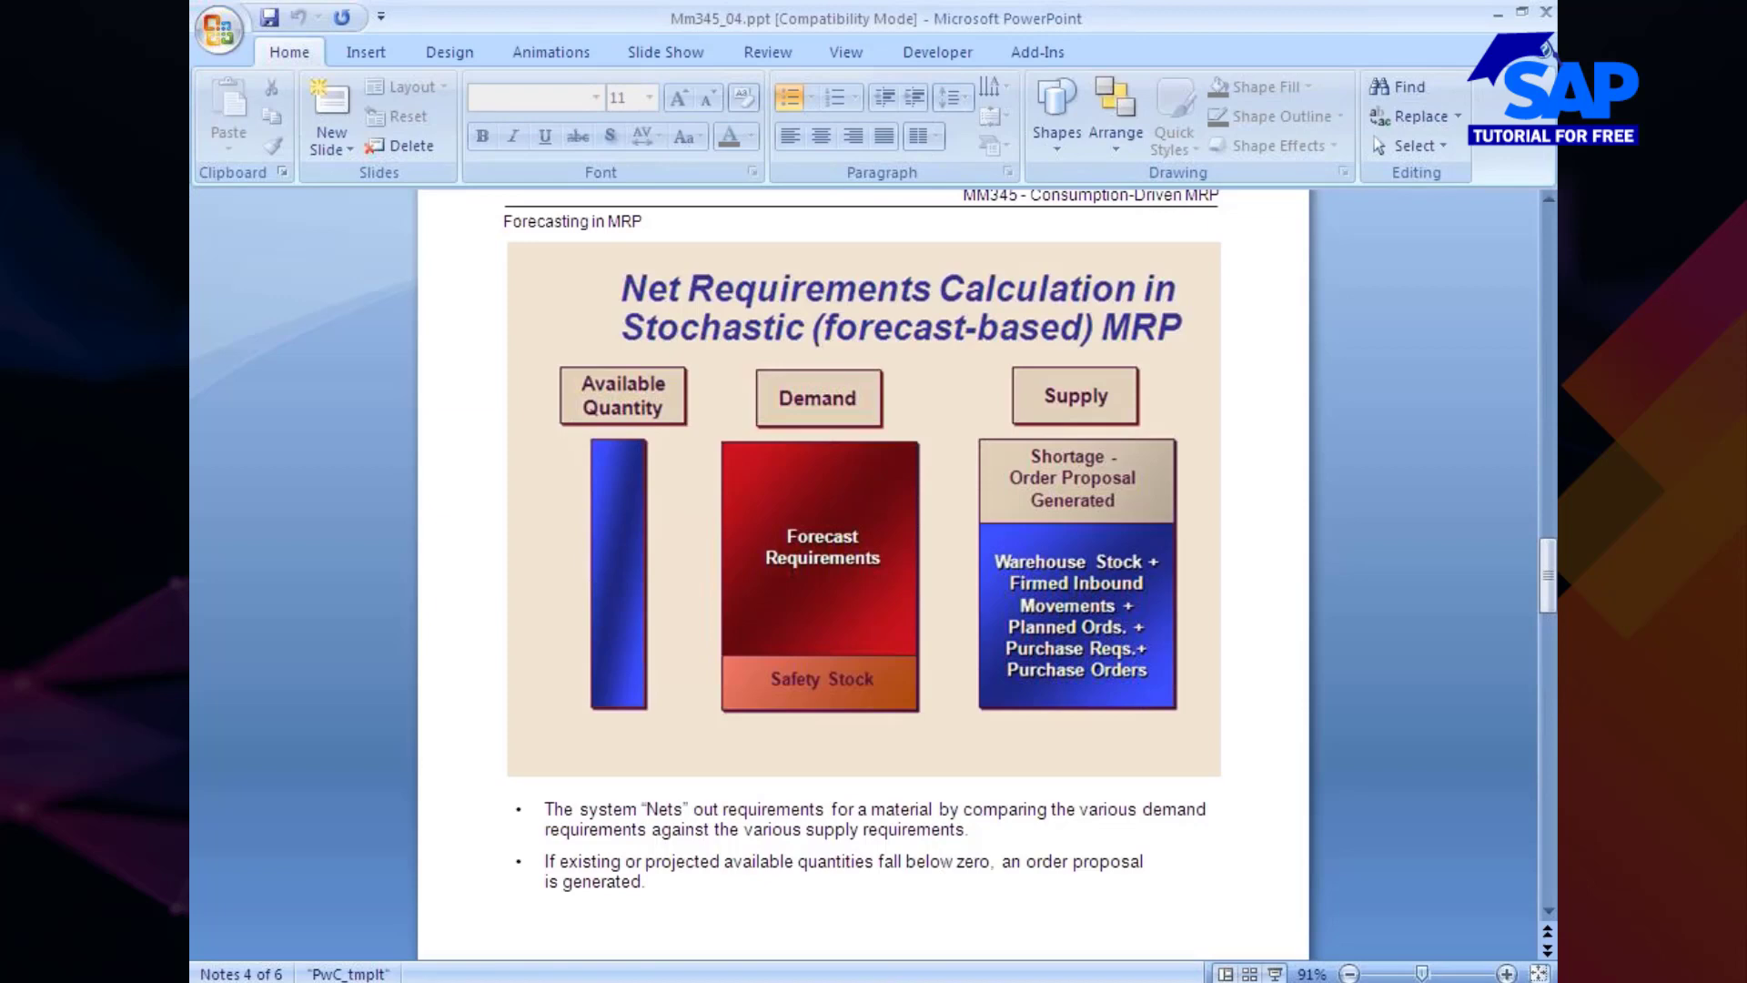
key("Page_Down")
key("Page_Up")
key("Page_Up")
key("Page_Down")
key("Page_Down")
key("Page_Down")
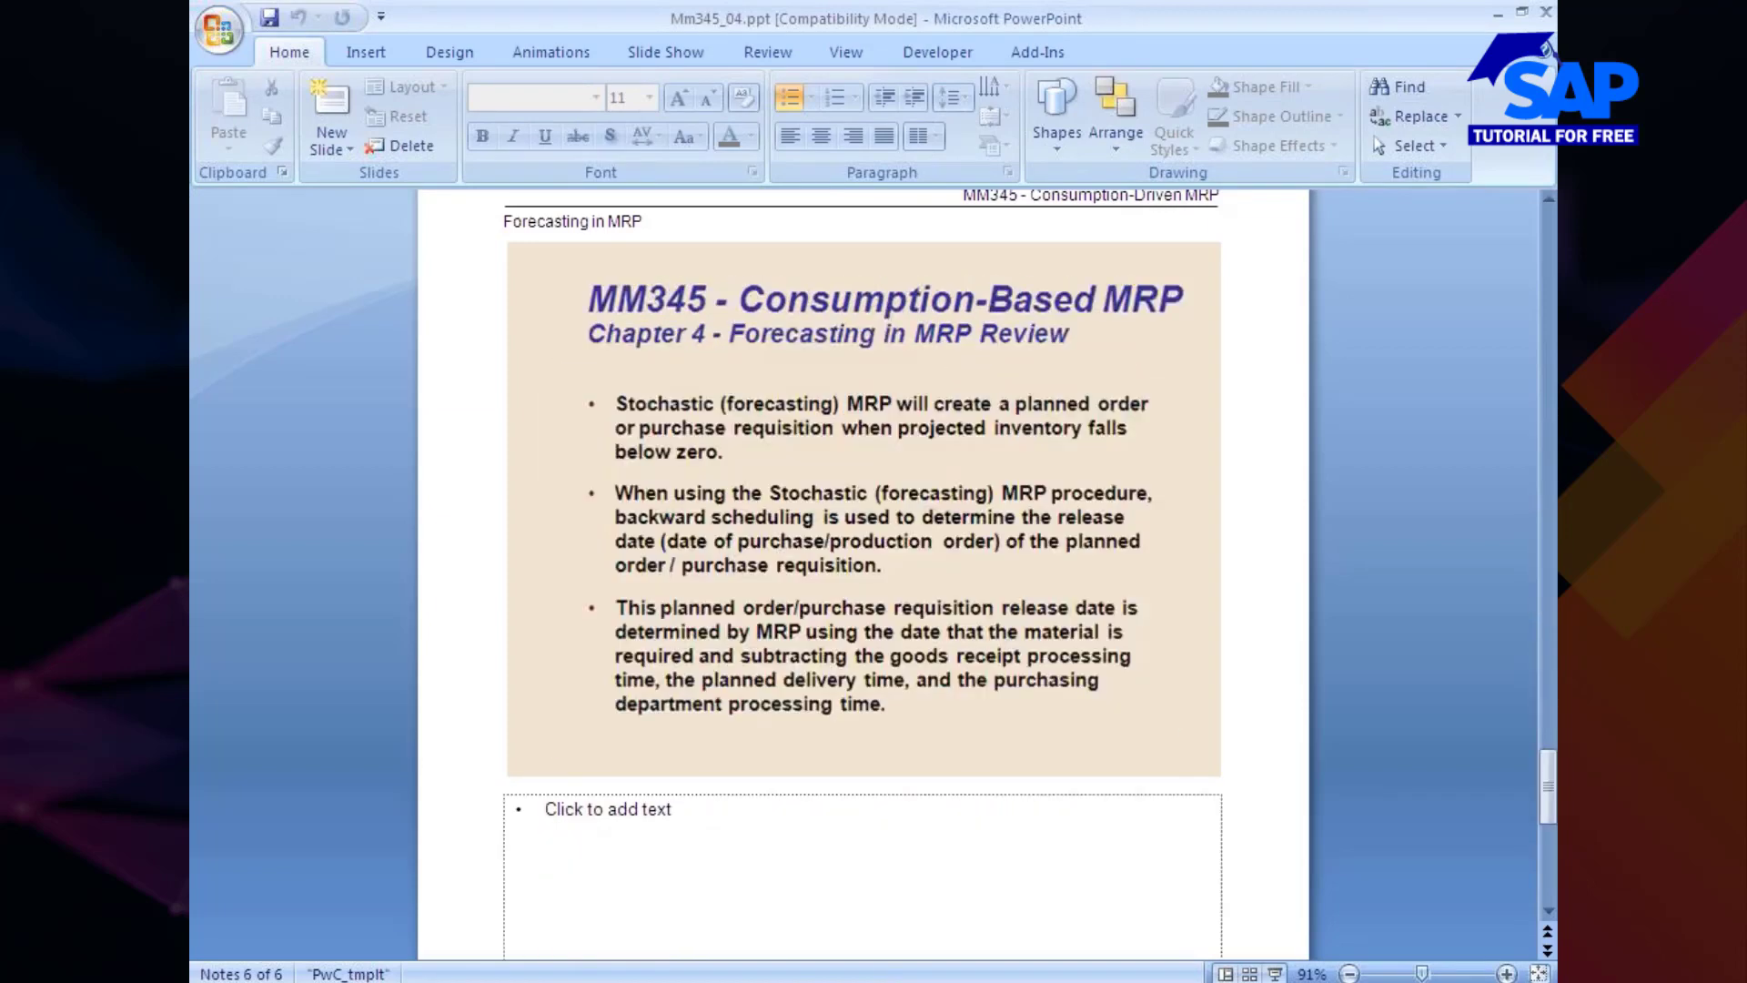
key("Page_Up")
key("Page_Up")
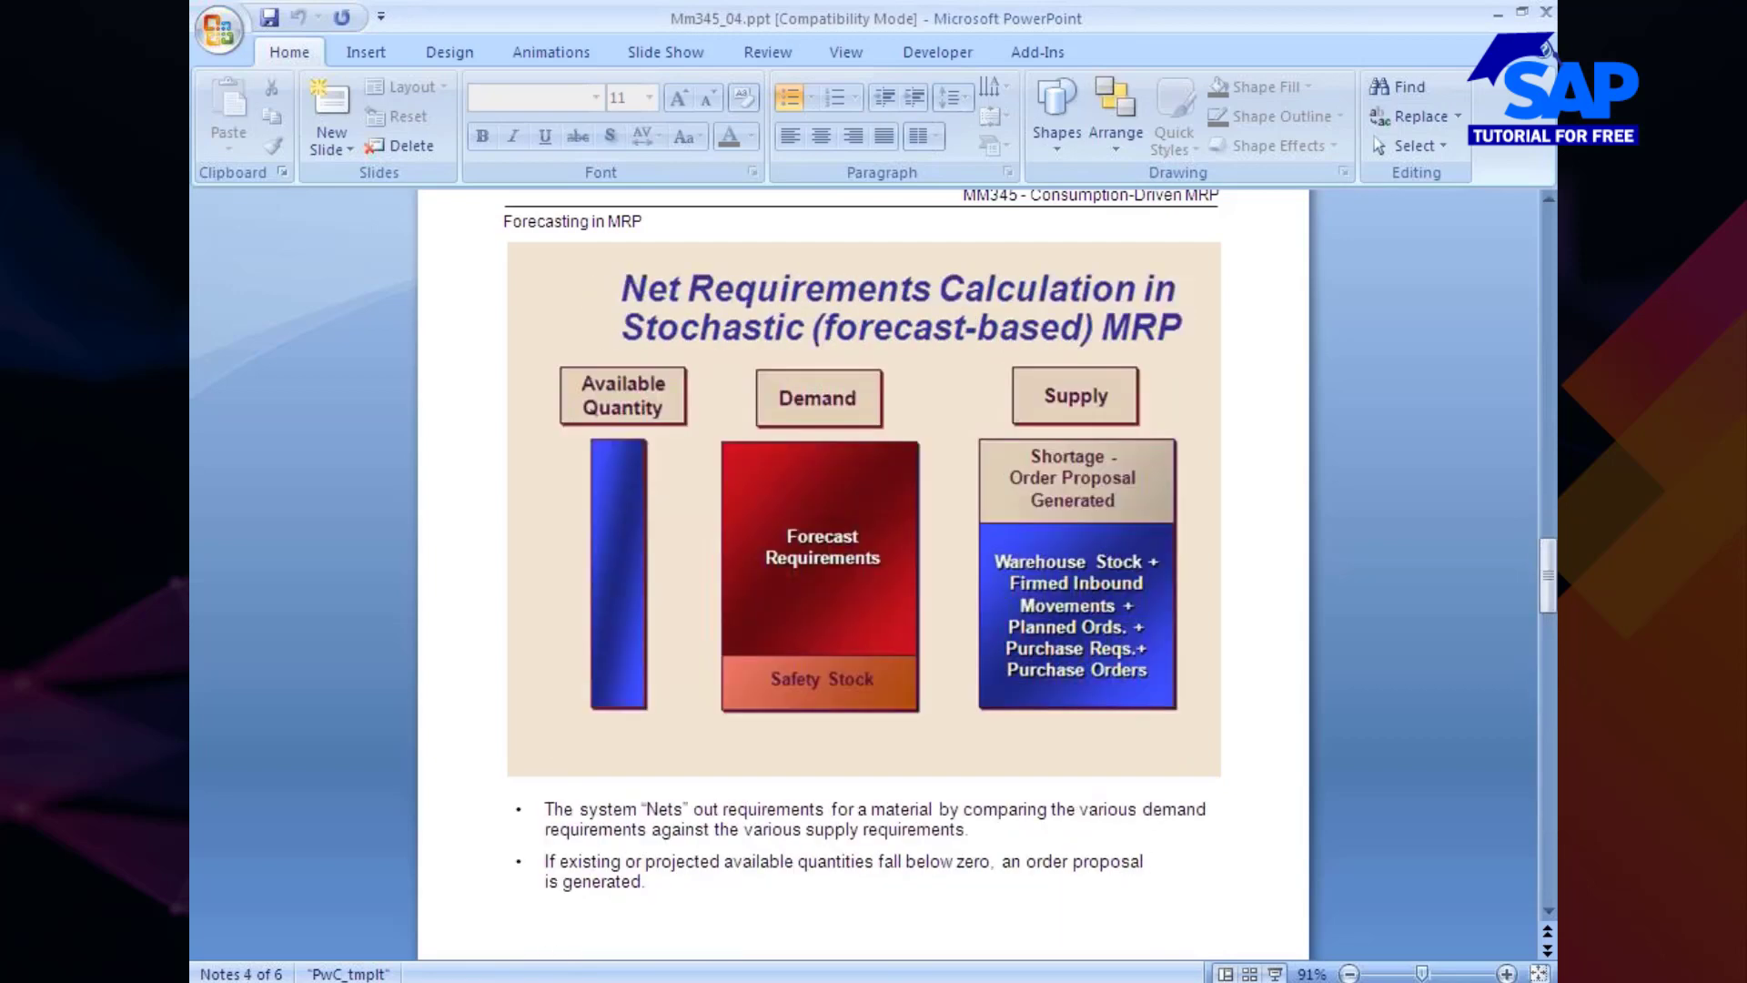
key("alt+Tab")
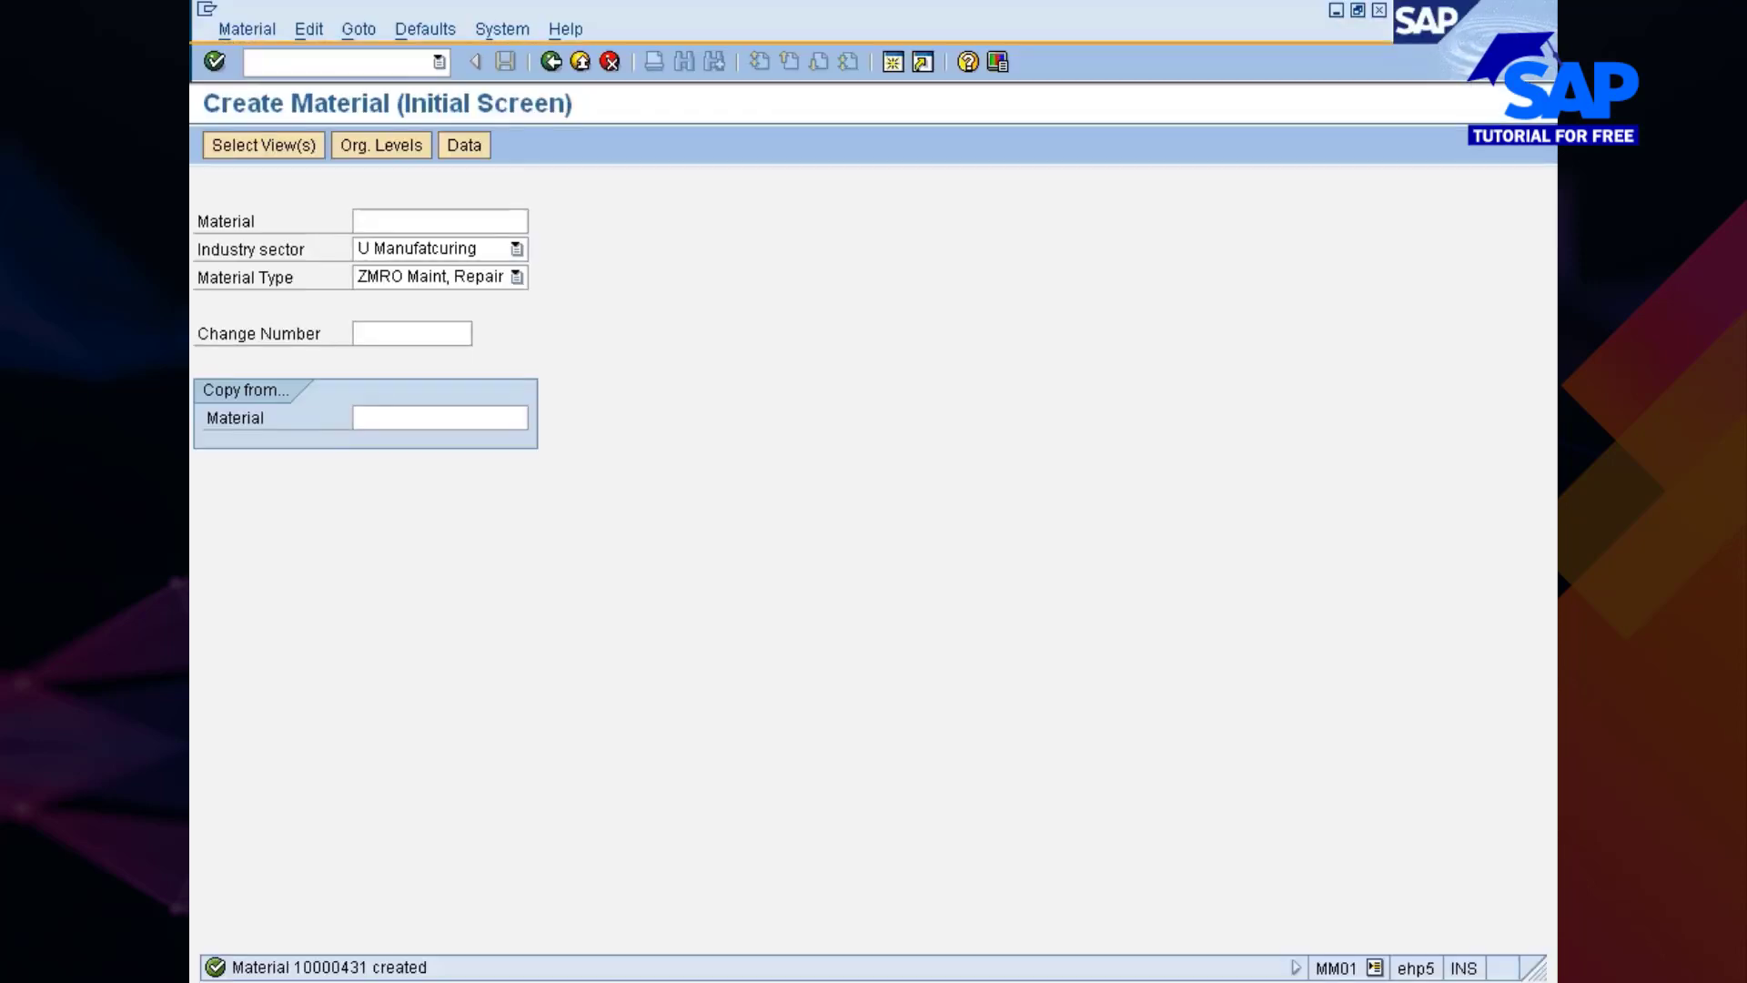
key("alt+Tab")
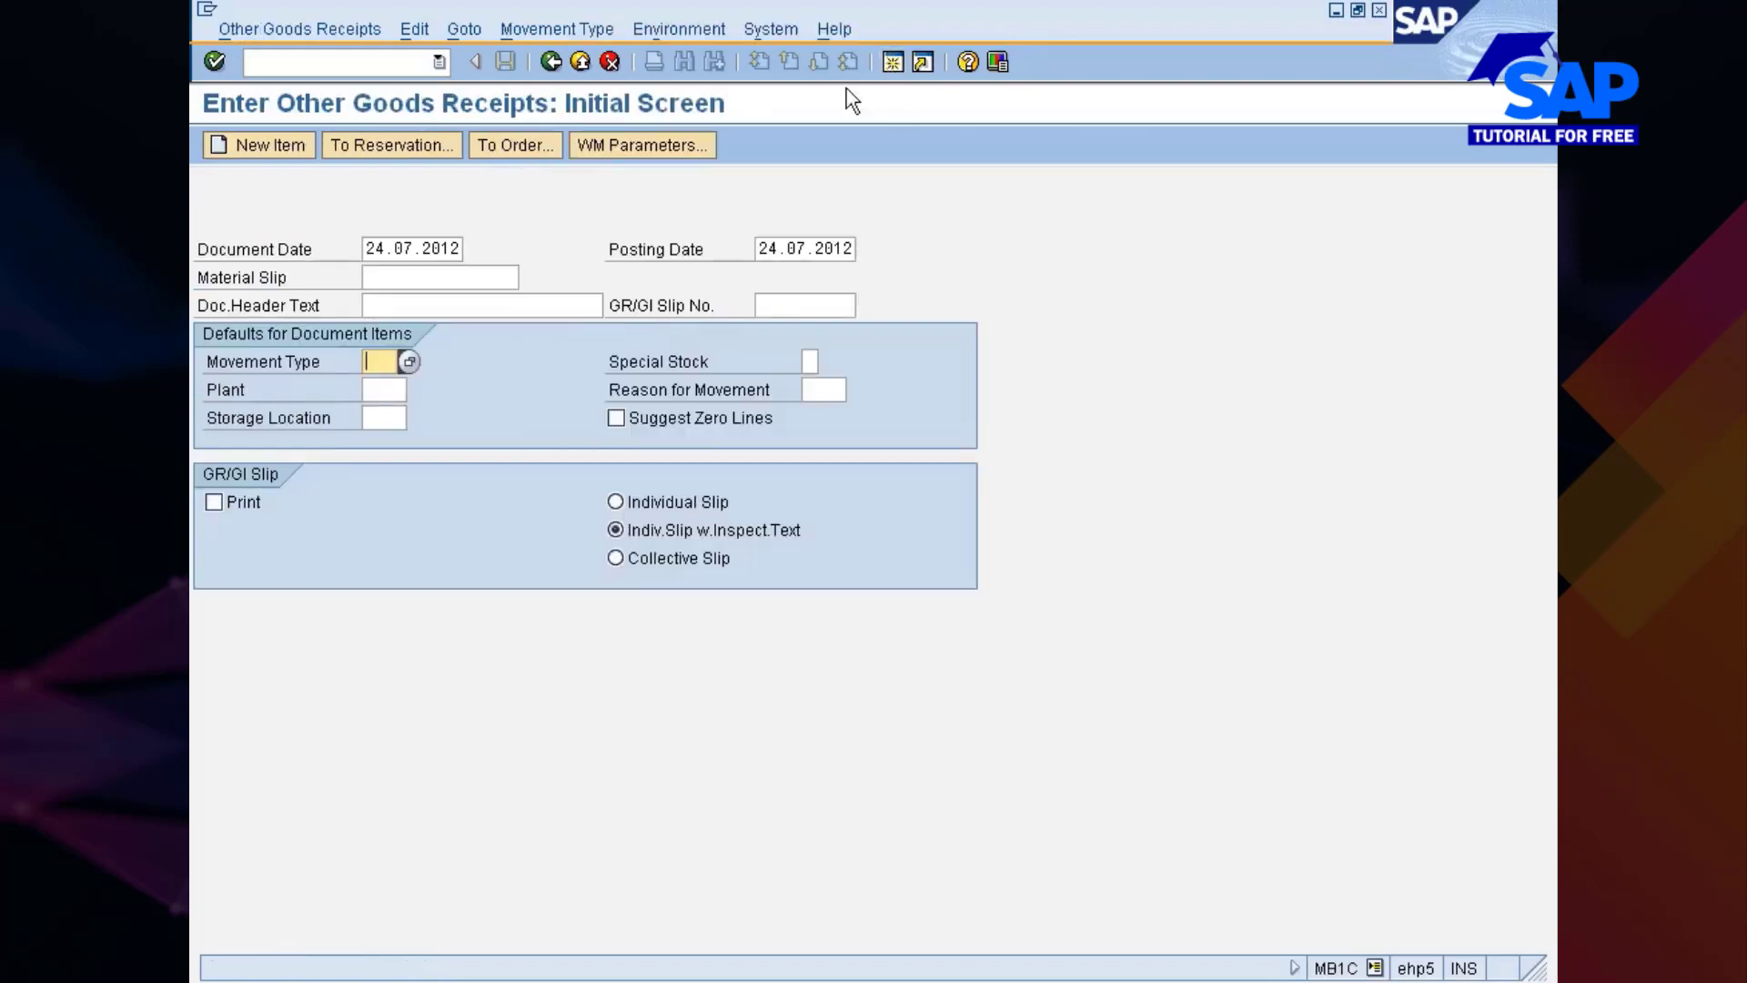
Set movement type 501, plant 777C and storage location 0001 as the goods receipt's item defaults and proceed to item entry.
type("501")
key("Tab")
type("777c")
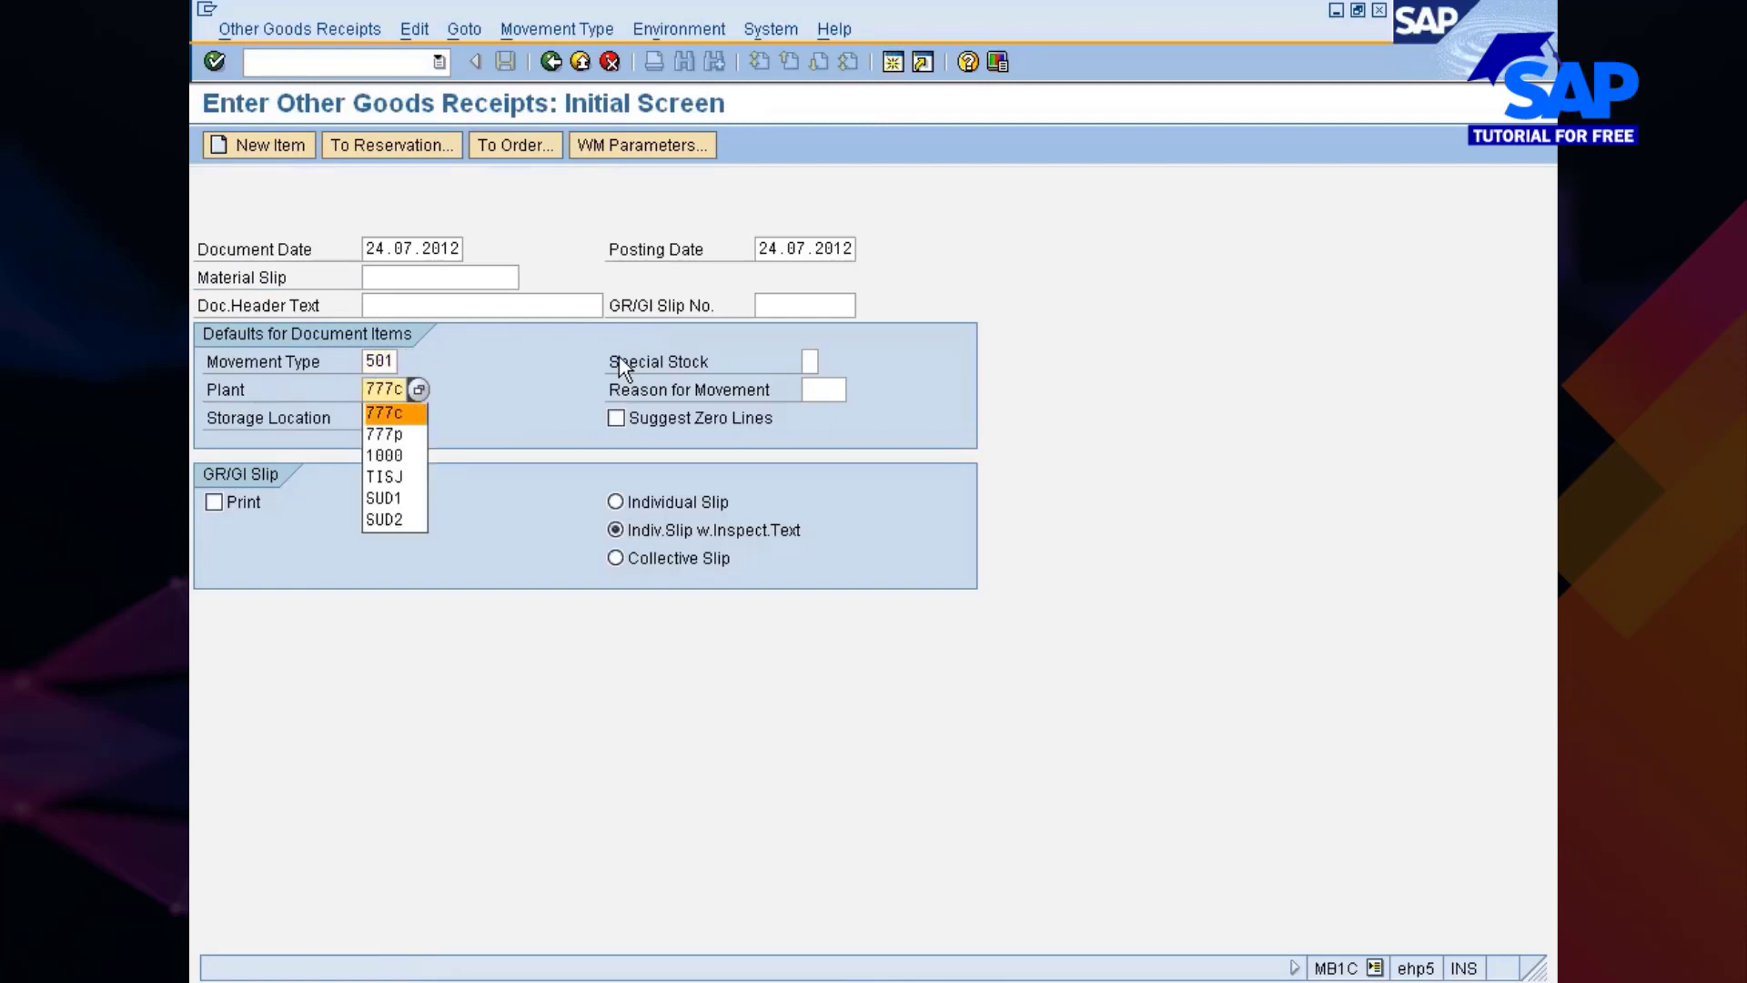
key("Tab")
key("Tab")
type("0001")
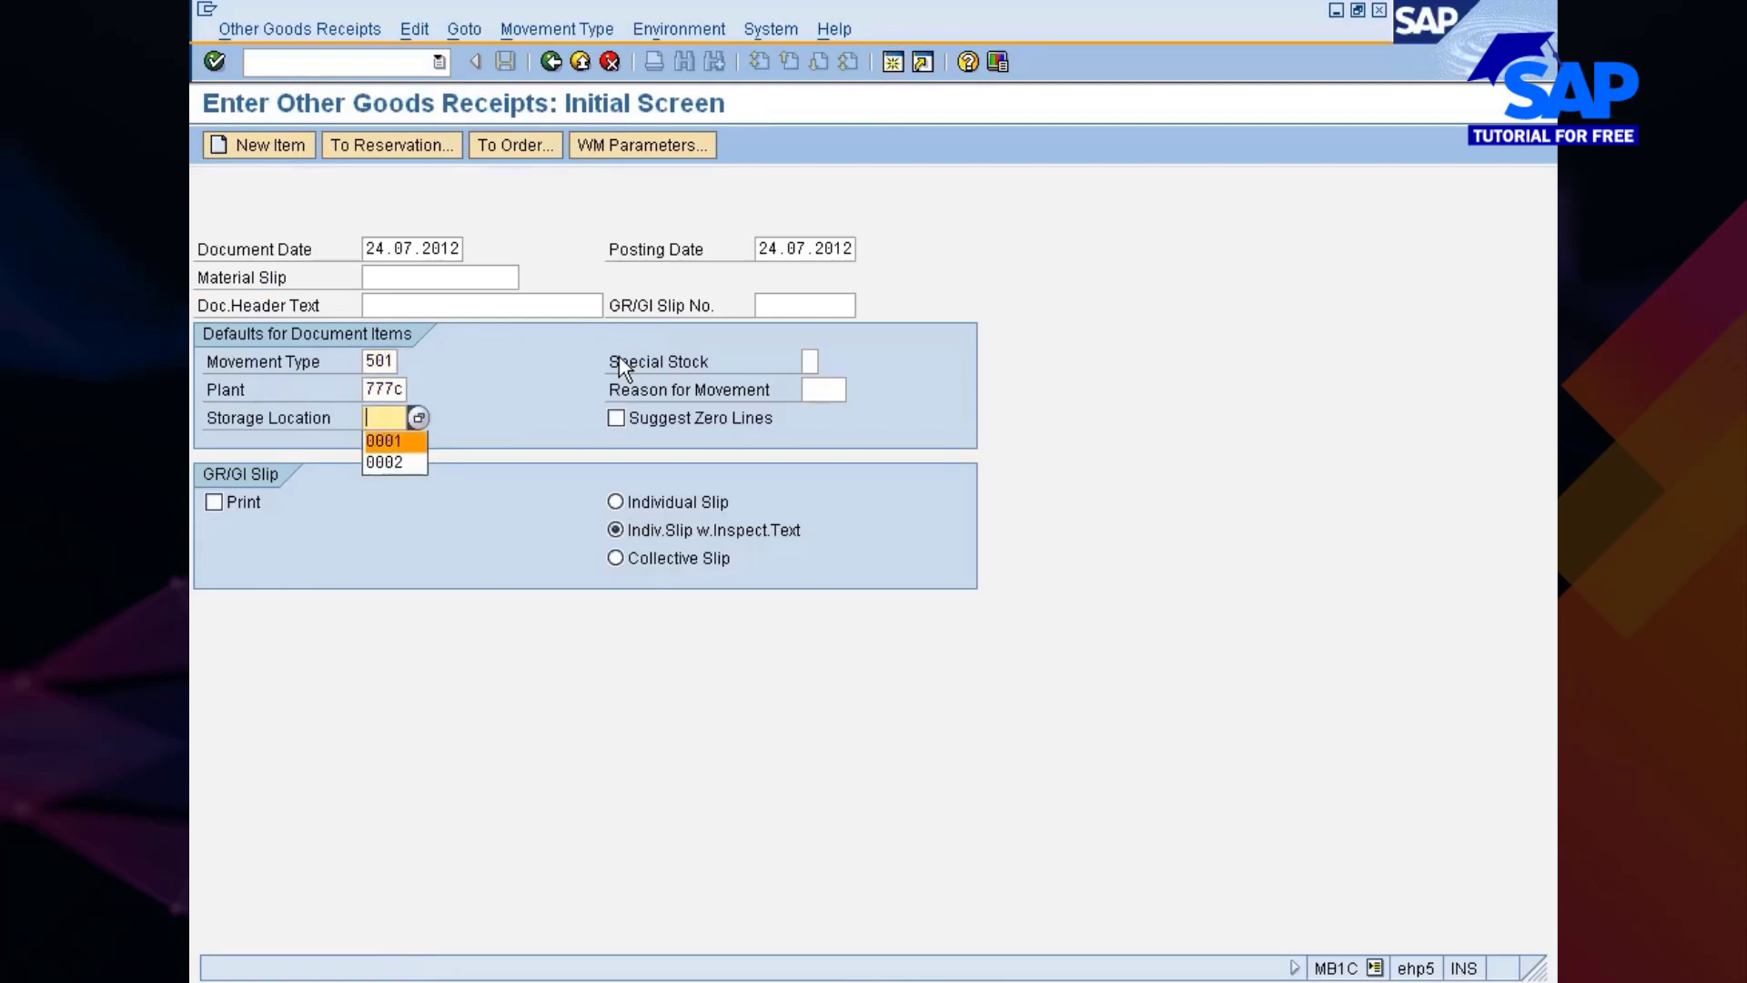
key("Tab")
key("Return")
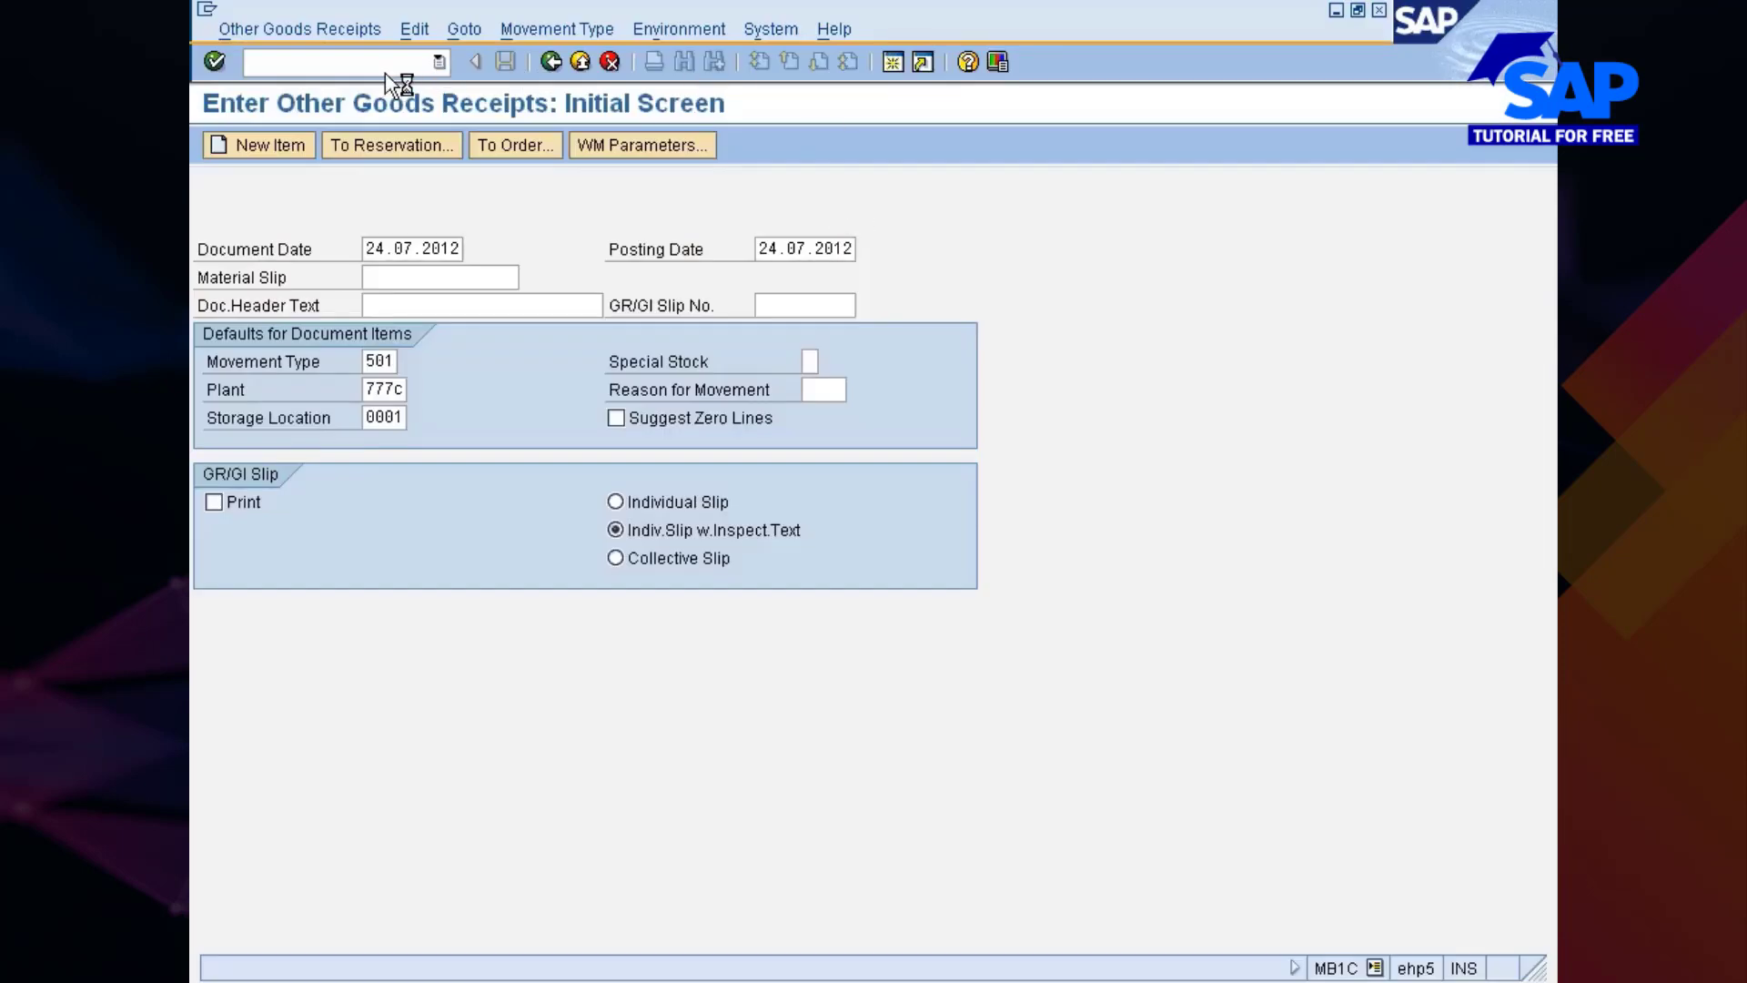
left_click(207, 9)
left_click(224, 58)
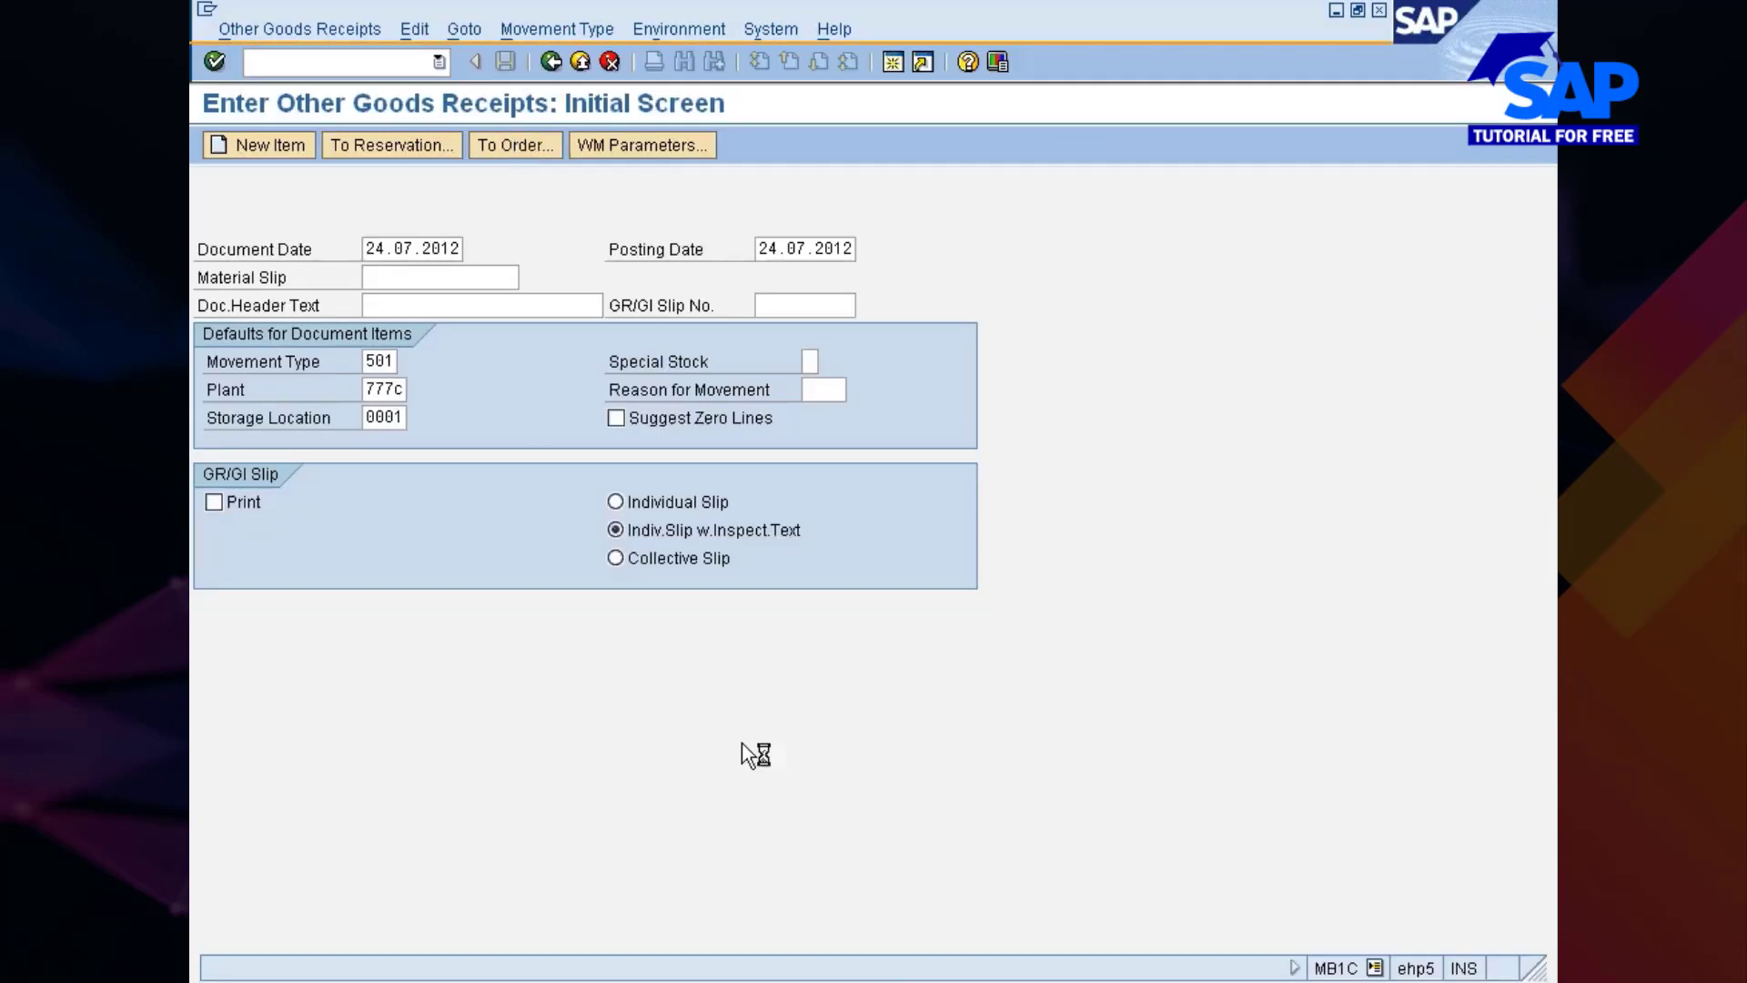
left_click(965, 981)
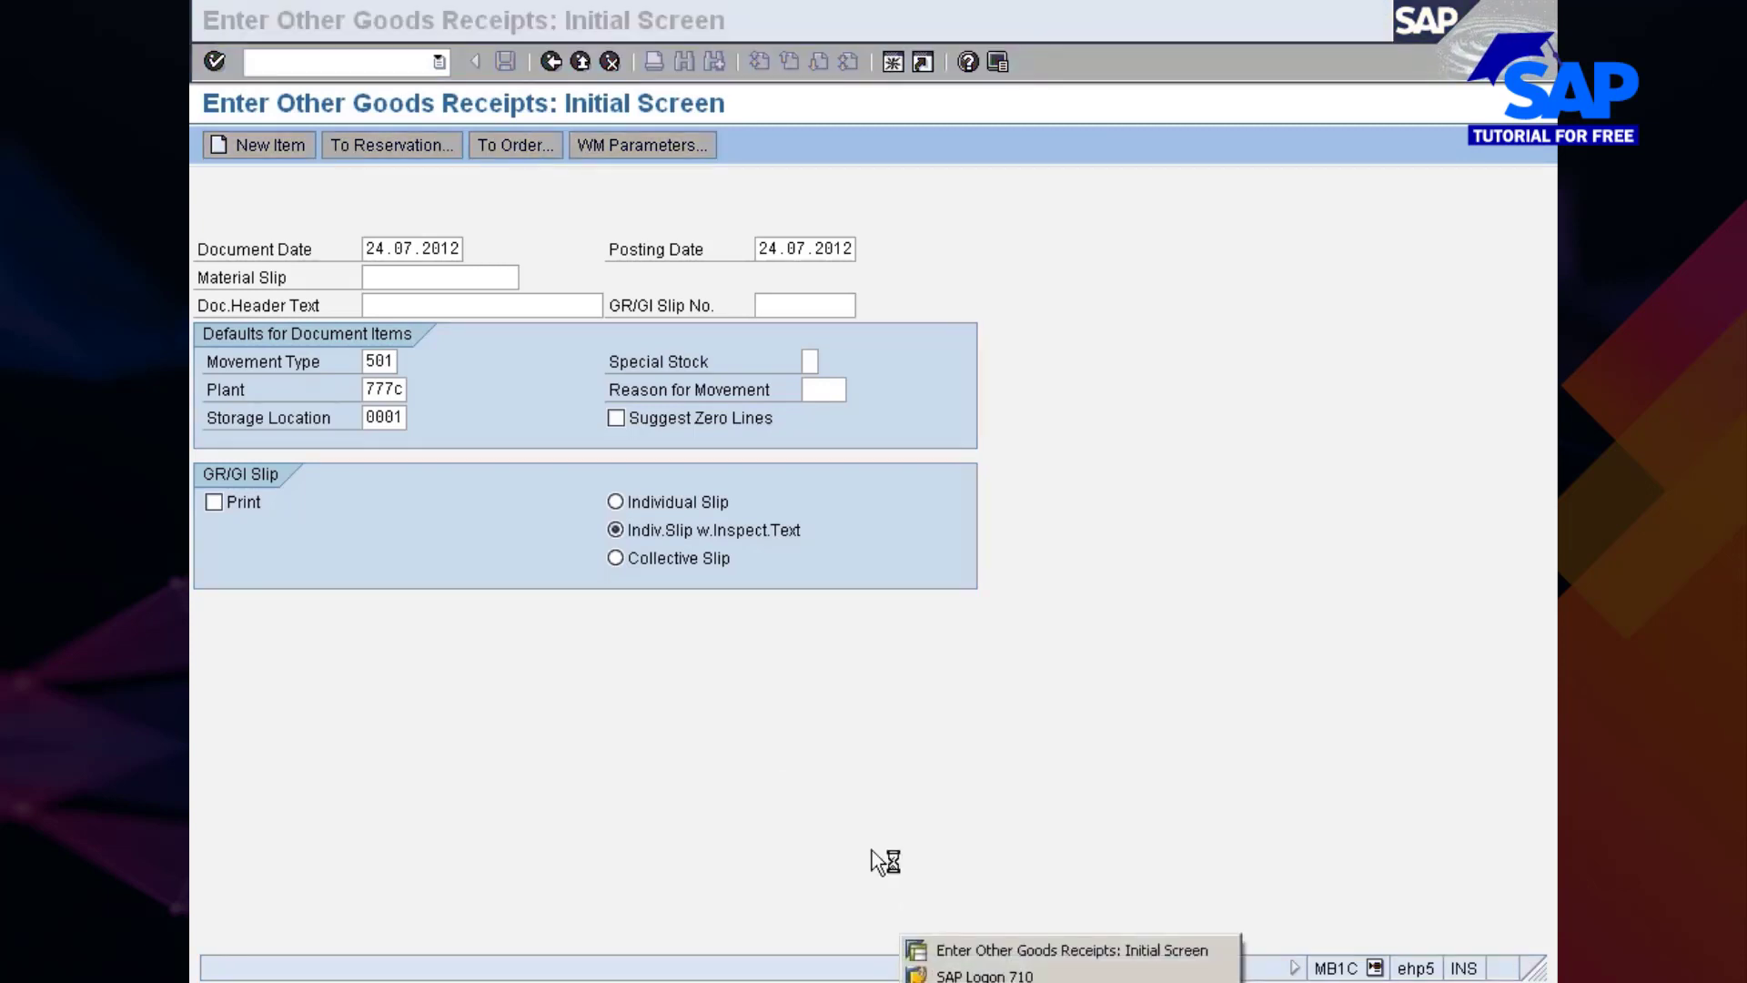
left_click(861, 812)
key("Return")
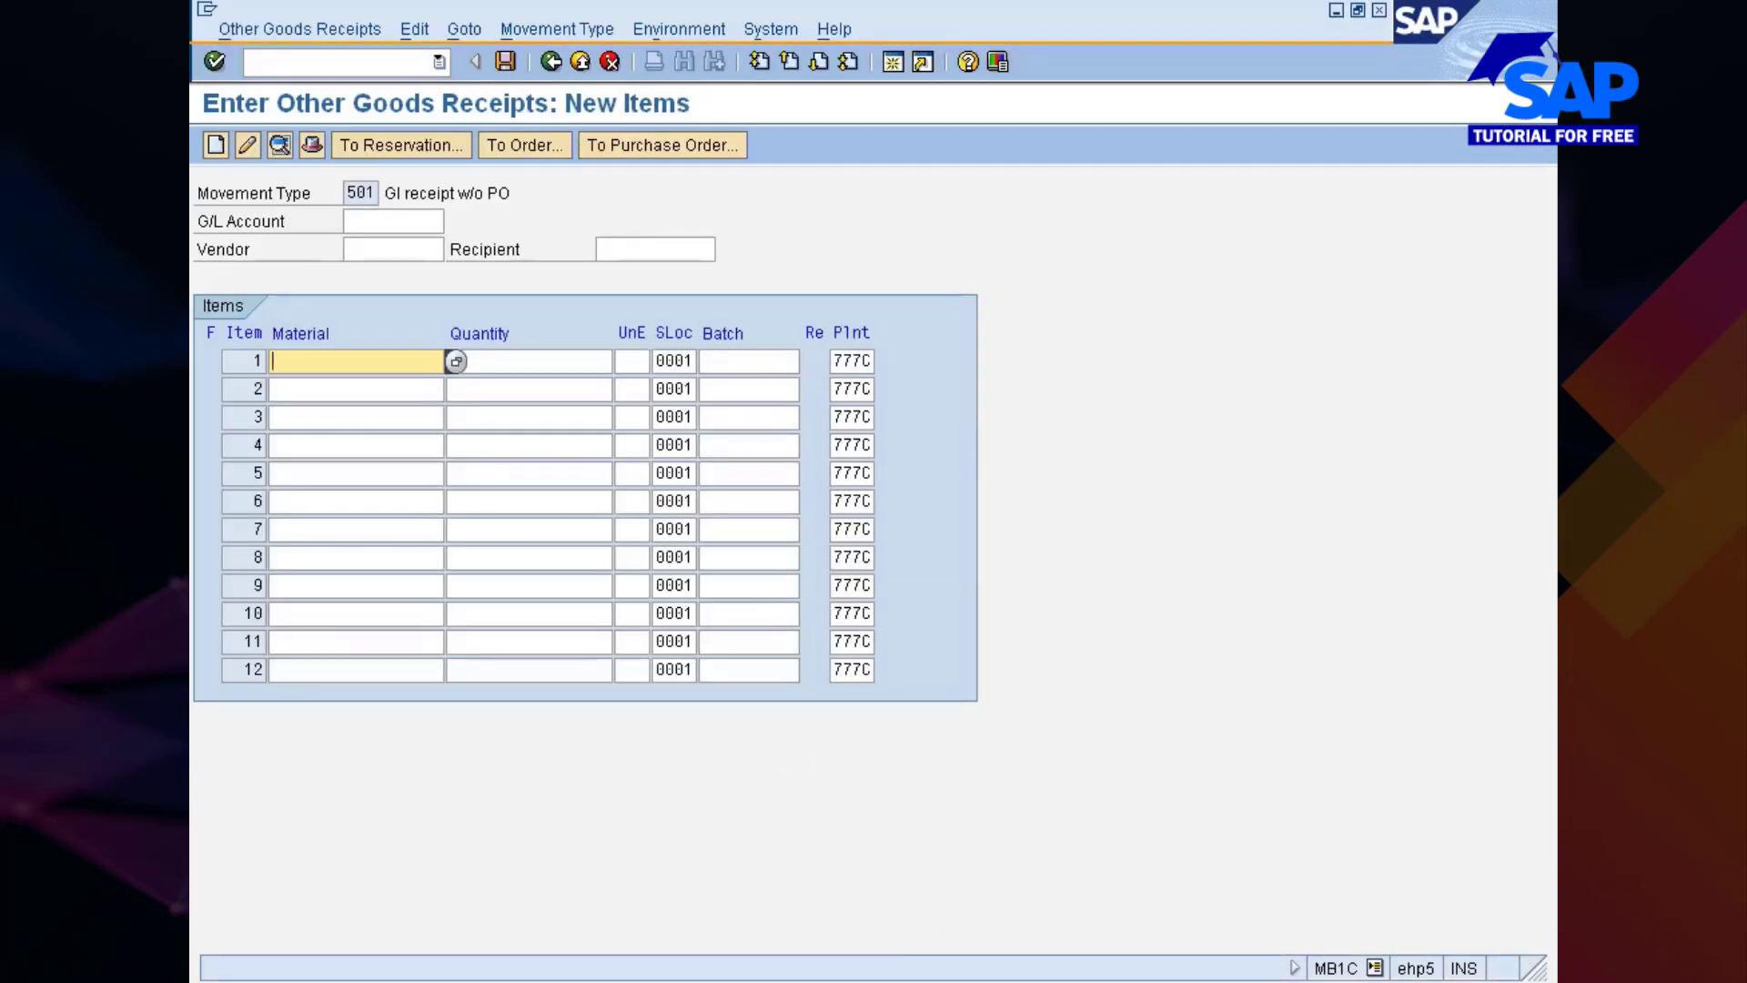
Enter material 10000431 with a quantity of 10 as the first item of the goods receipt.
type("10000425")
key("BackSpace")
key("BackSpace")
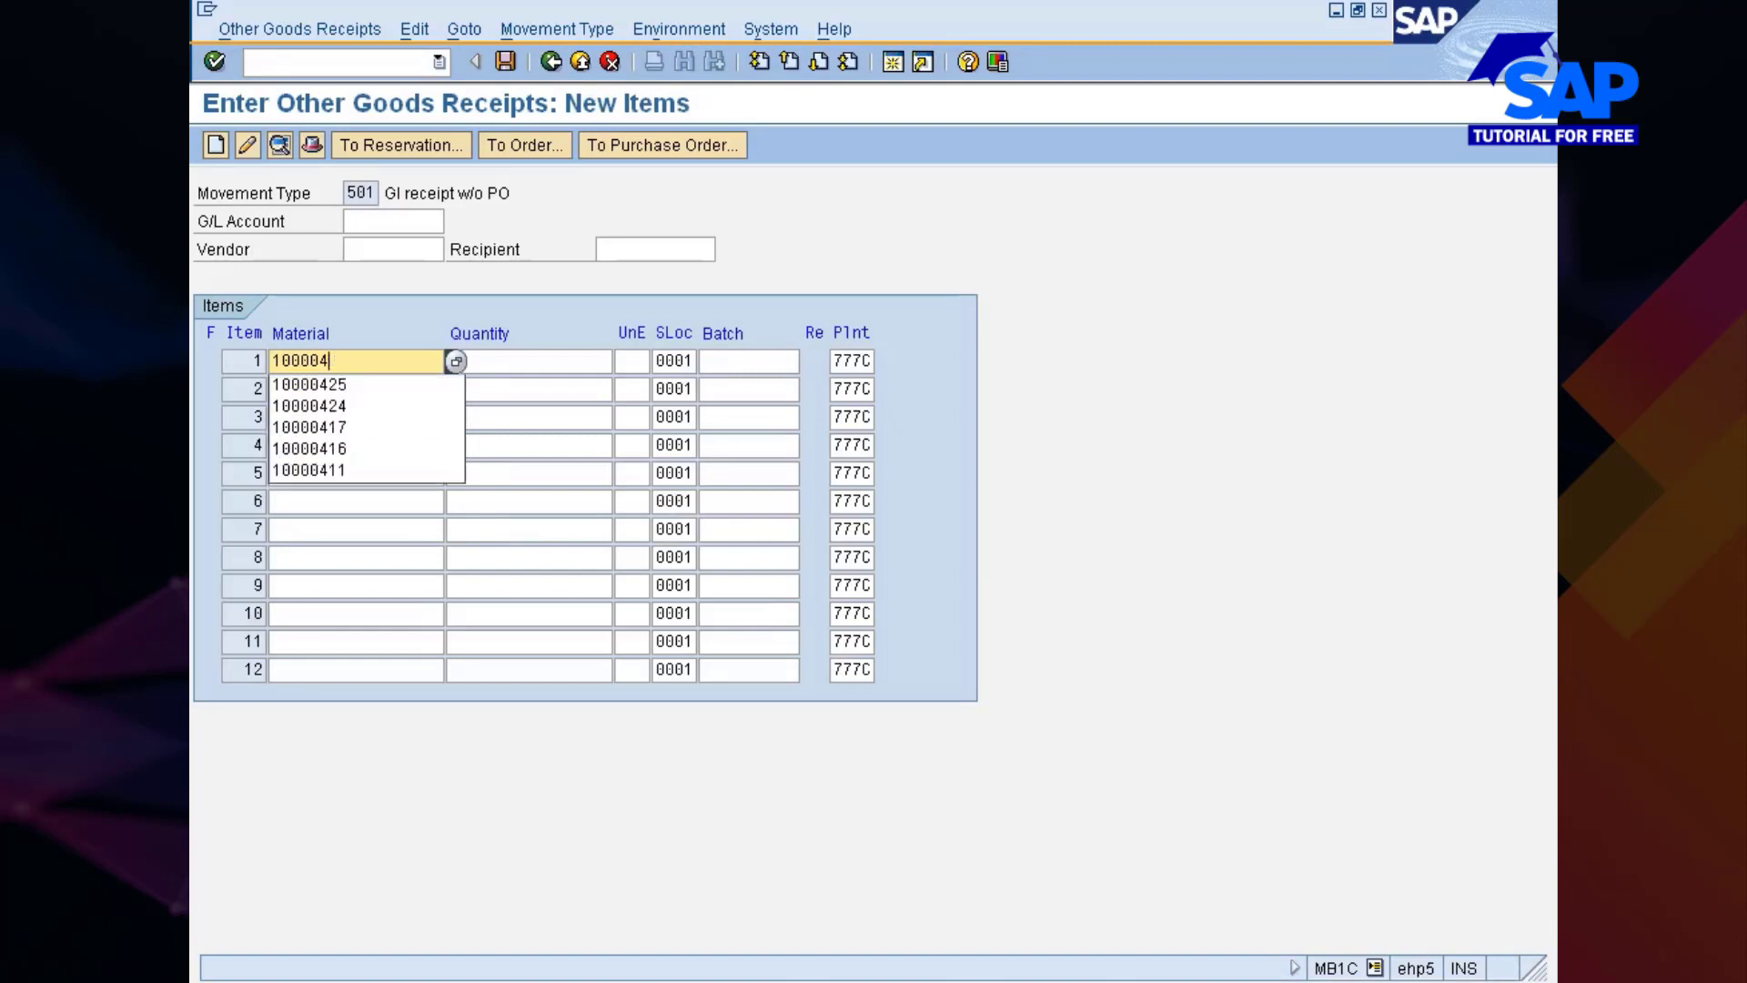
type("31")
key("Tab")
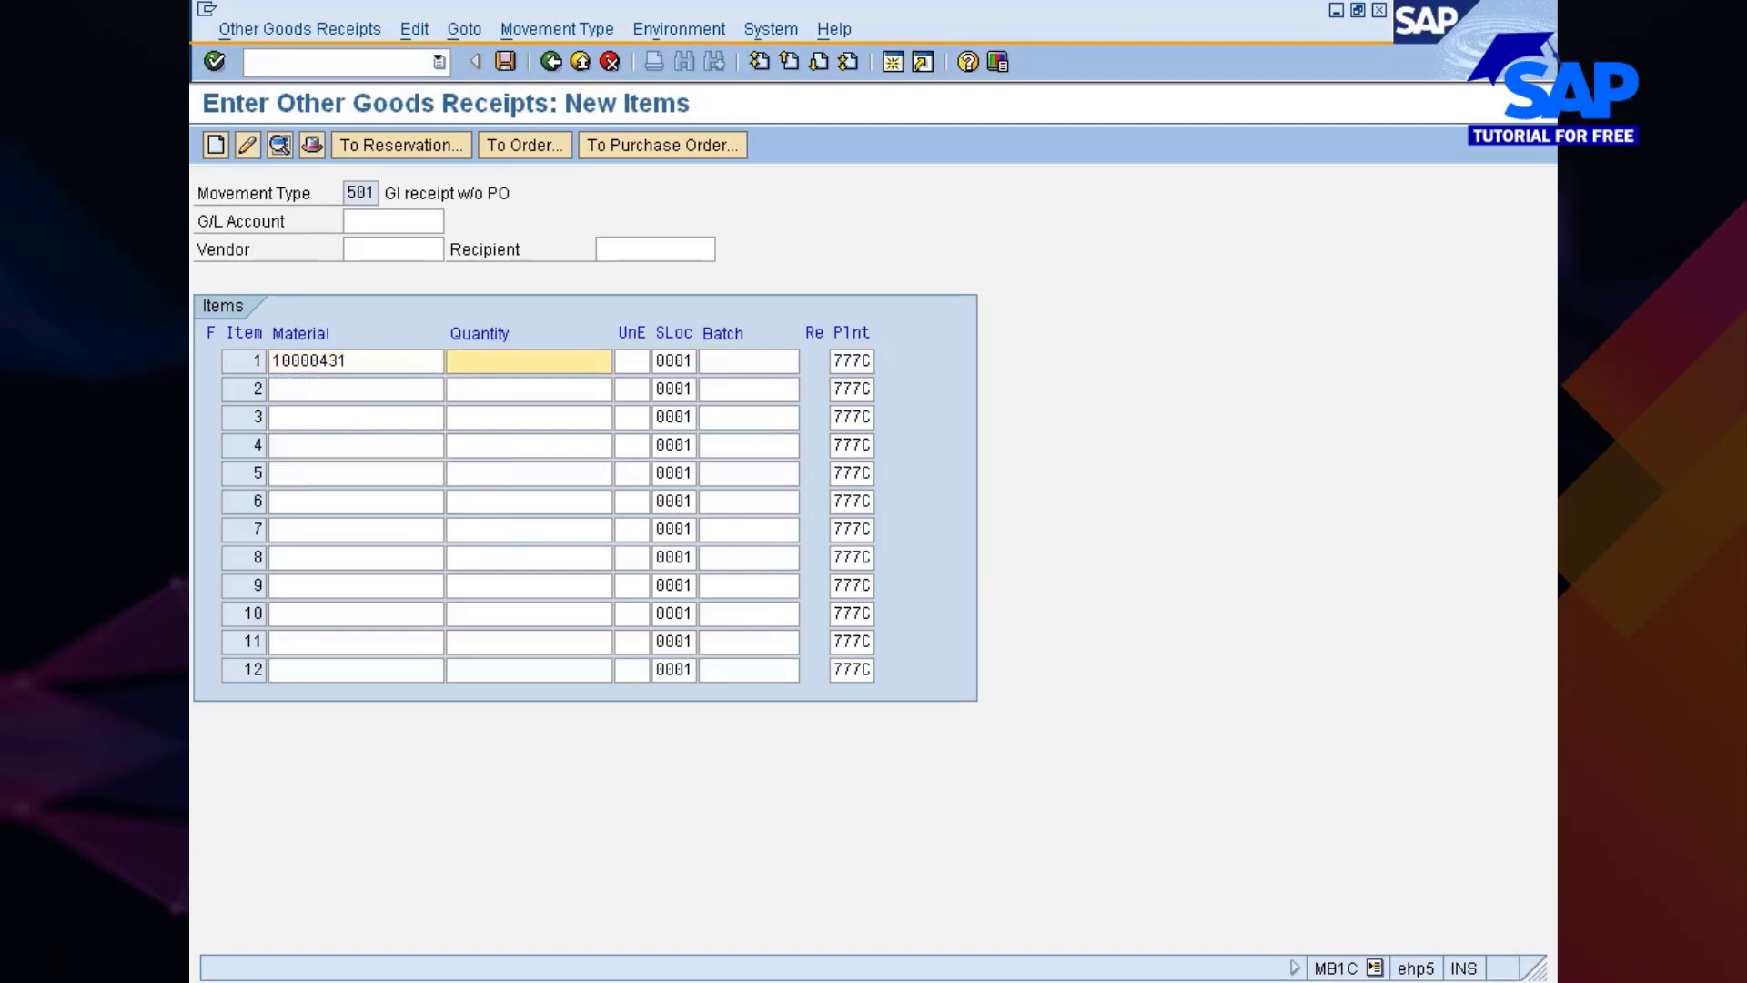
type("10")
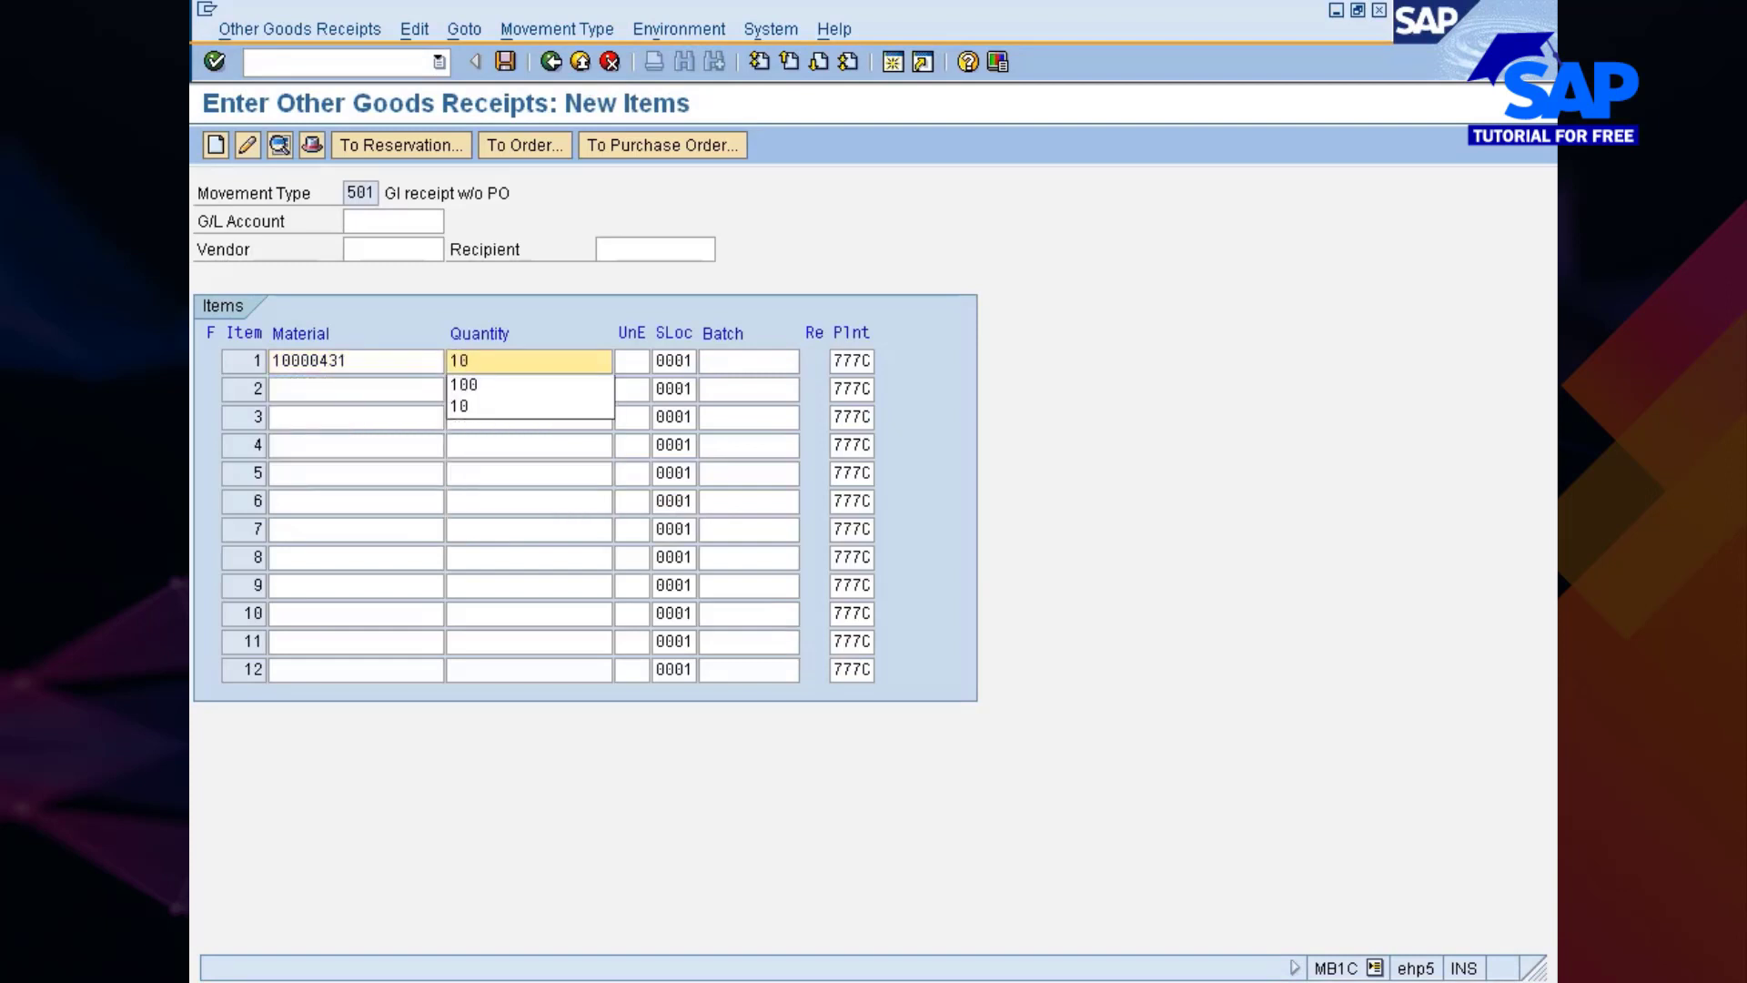
key("Down")
key("Escape")
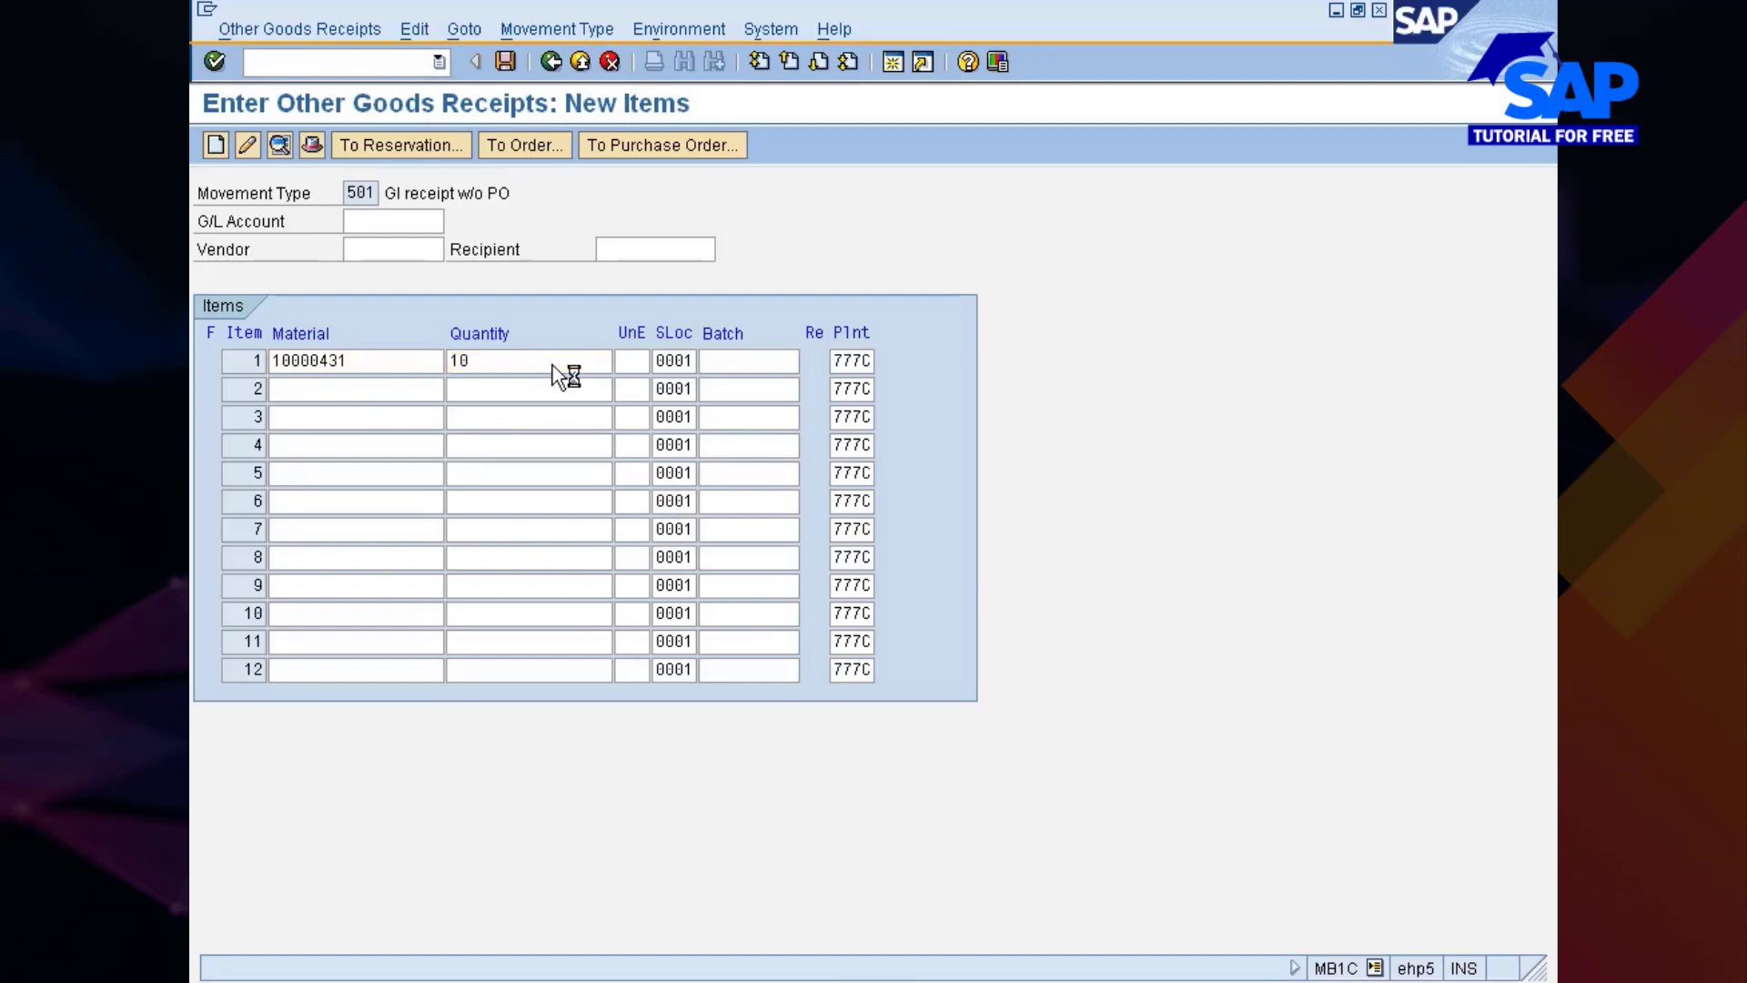
left_click(920, 969)
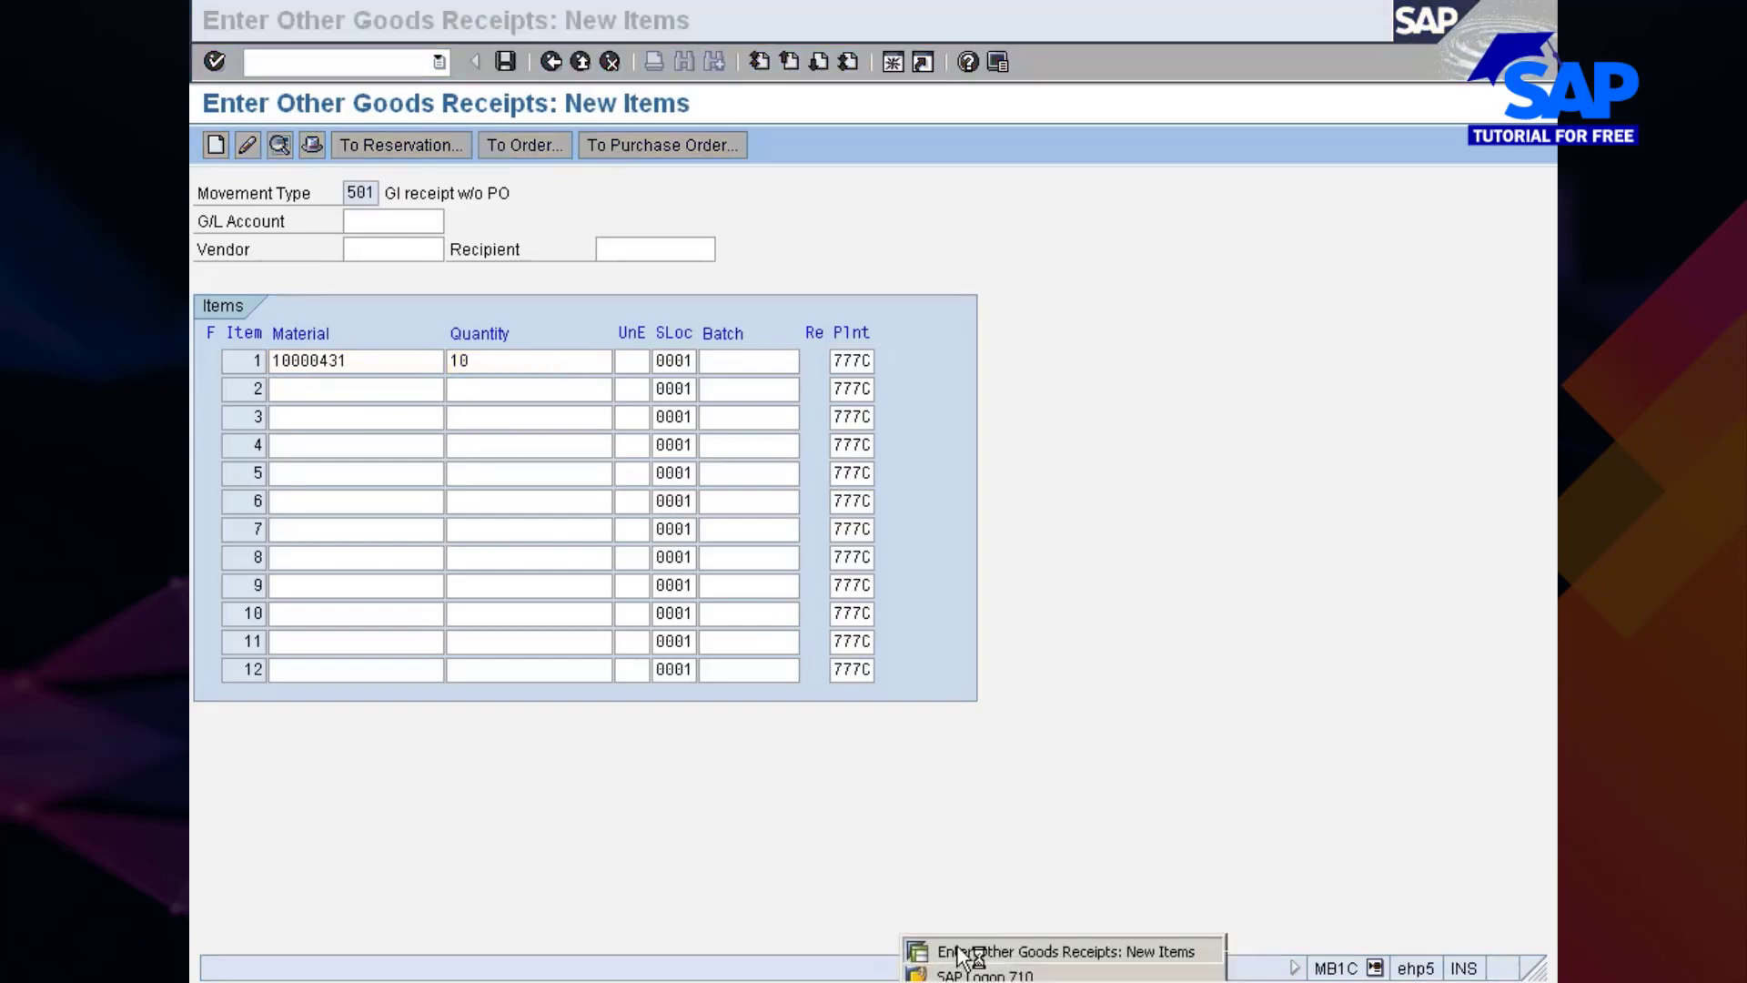
left_click(955, 972)
left_click(959, 972)
left_click(965, 942)
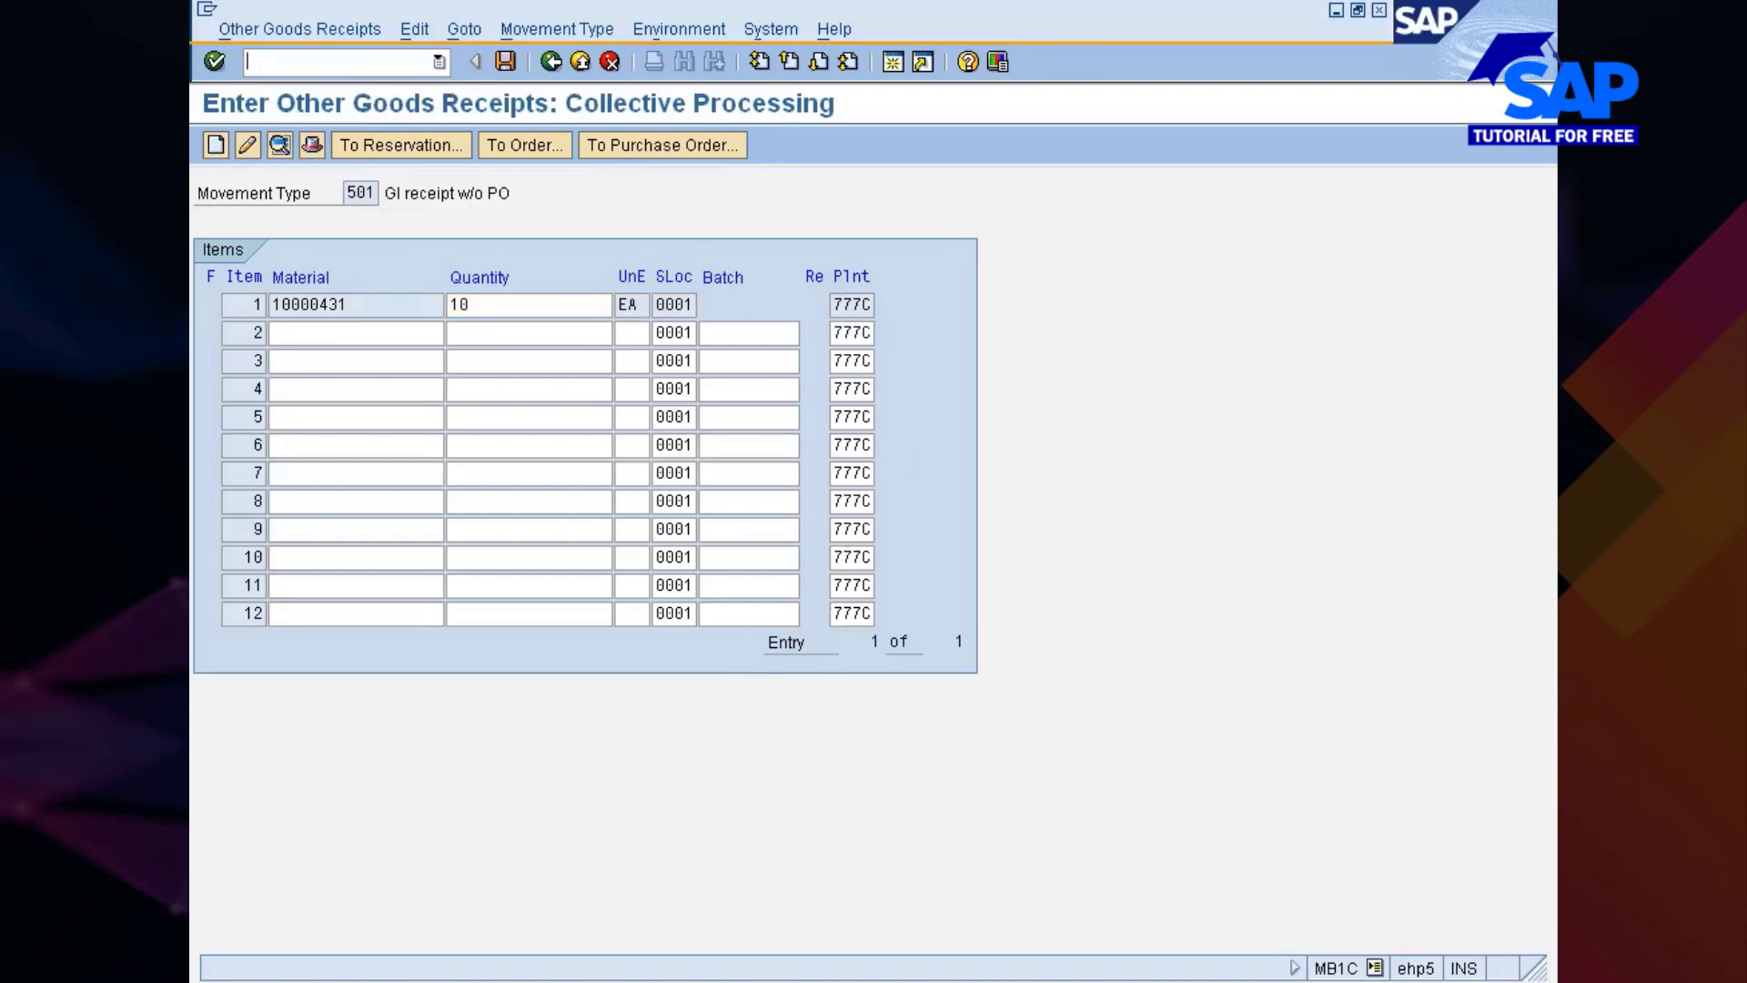
Generate an additional session from the session overview and post the goods receipt.
type("/")
type("n")
key("Return")
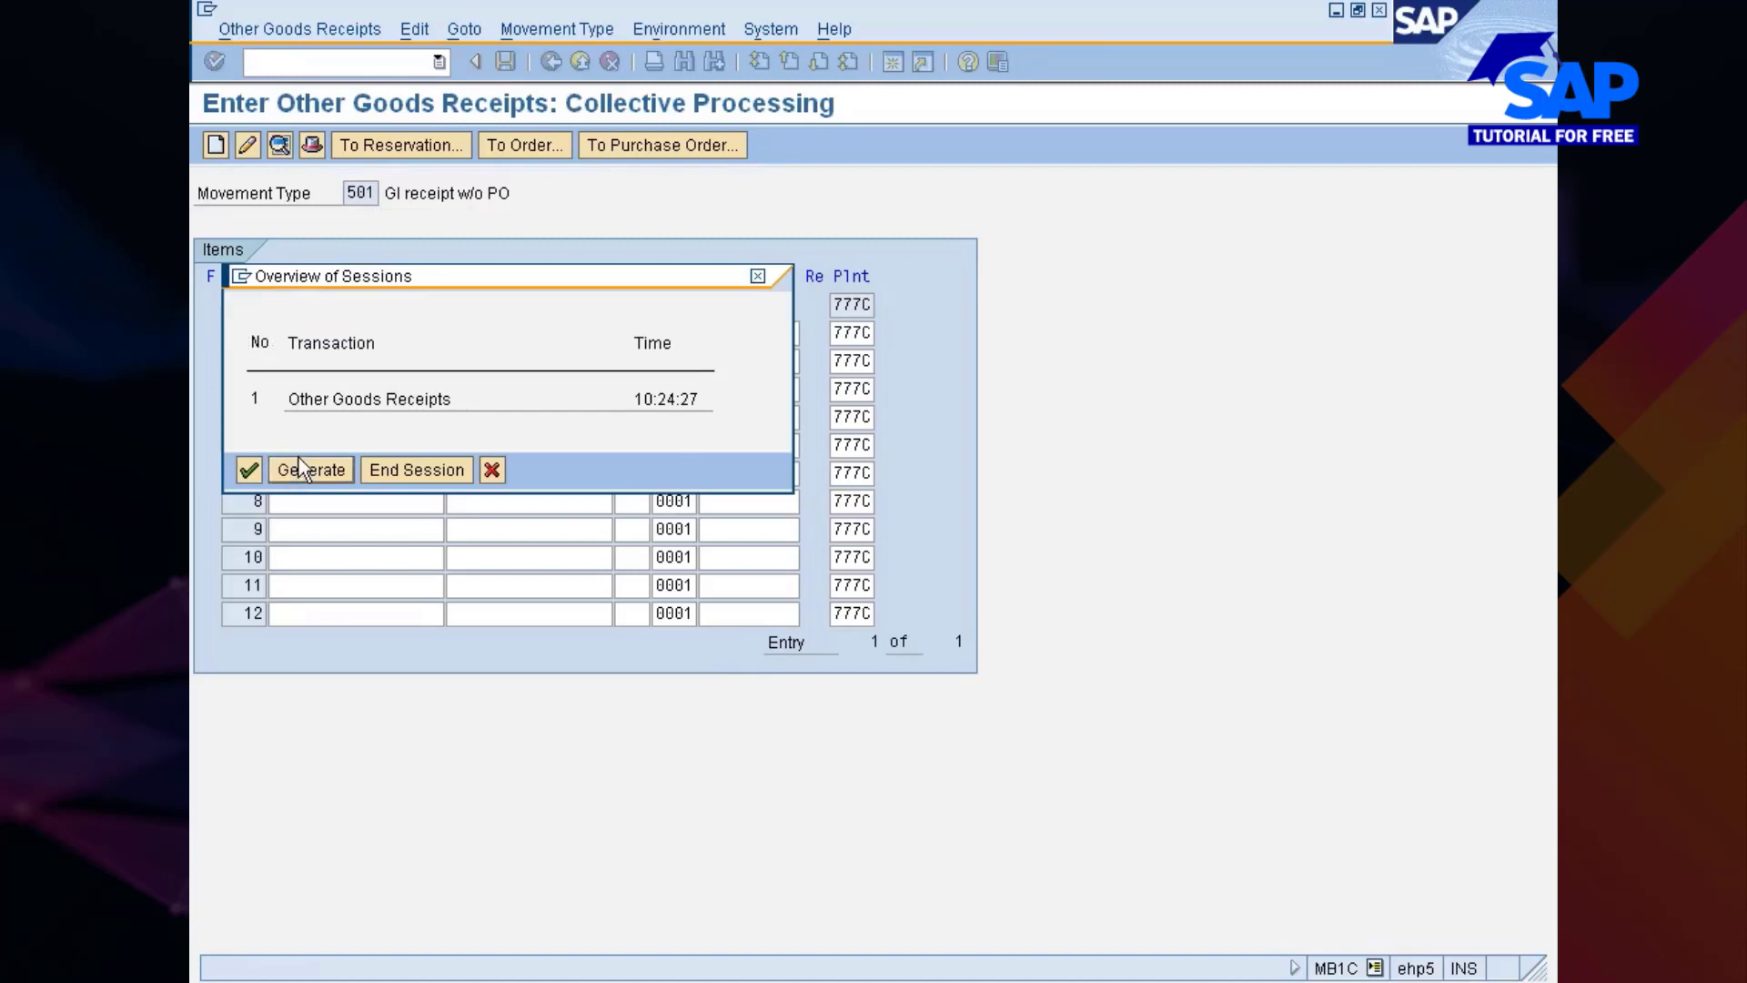
left_click(301, 469)
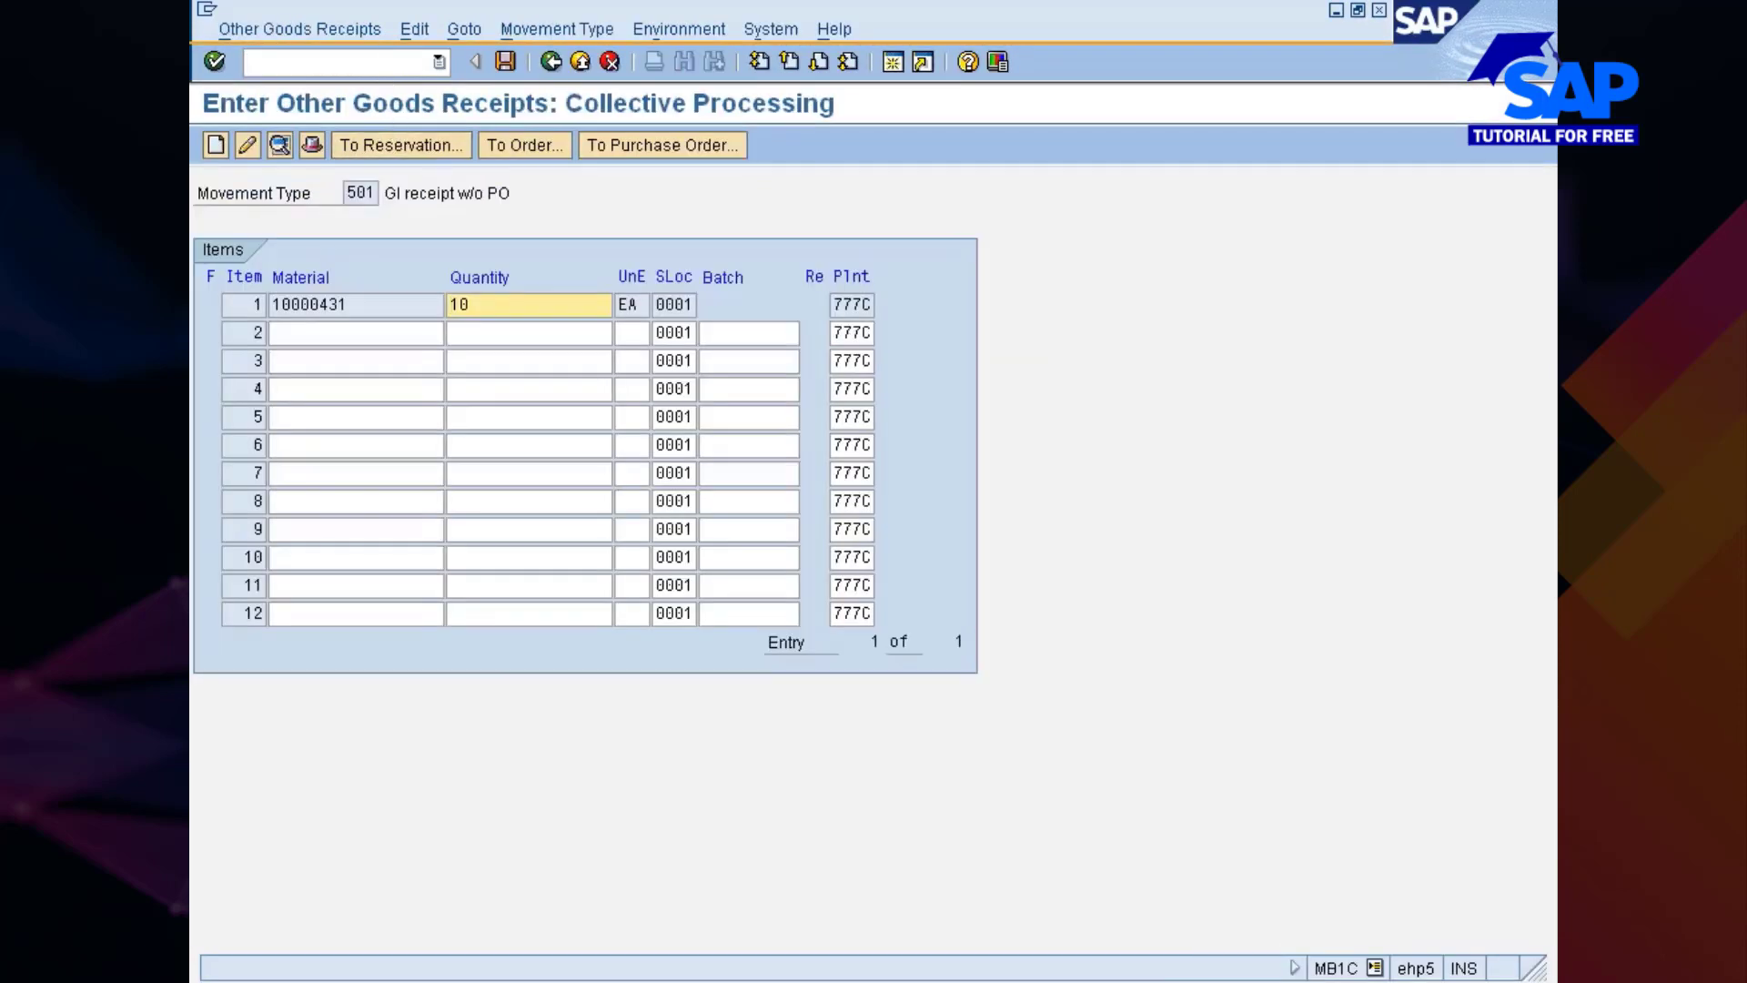
left_click(506, 61)
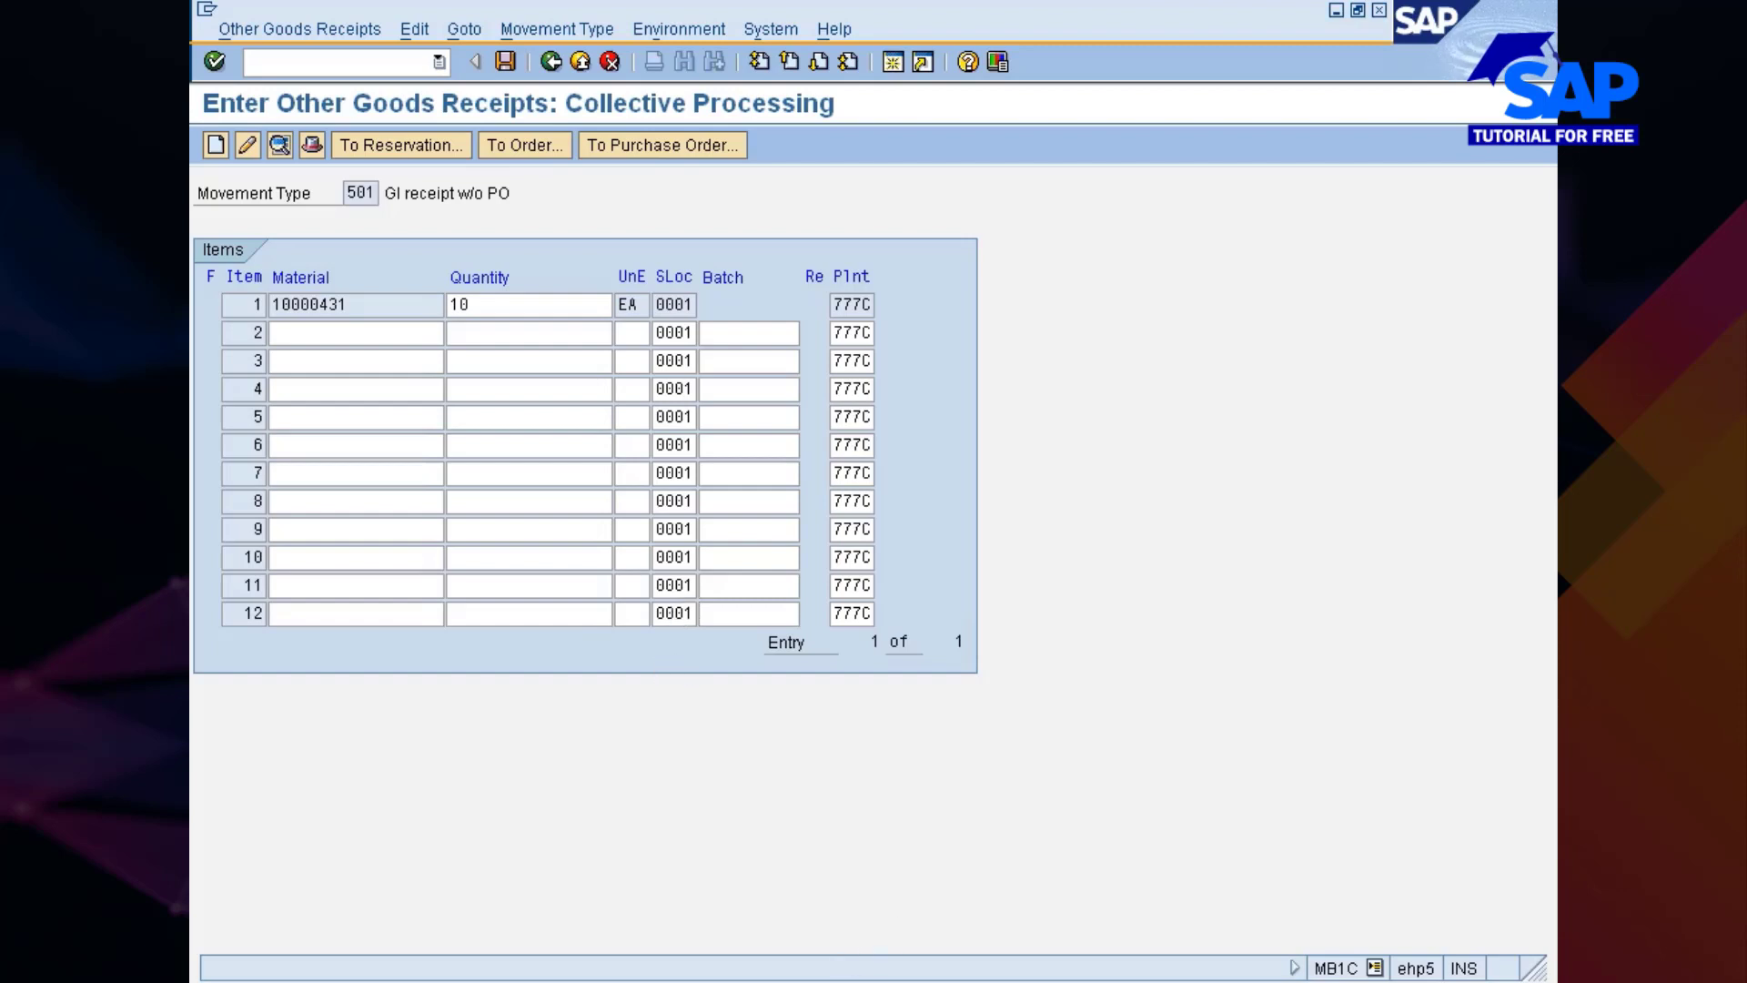
Switch to the new SAP Easy Access session and open single-item, single-level planning (MD03) in a separate session.
left_click(888, 974)
left_click(972, 925)
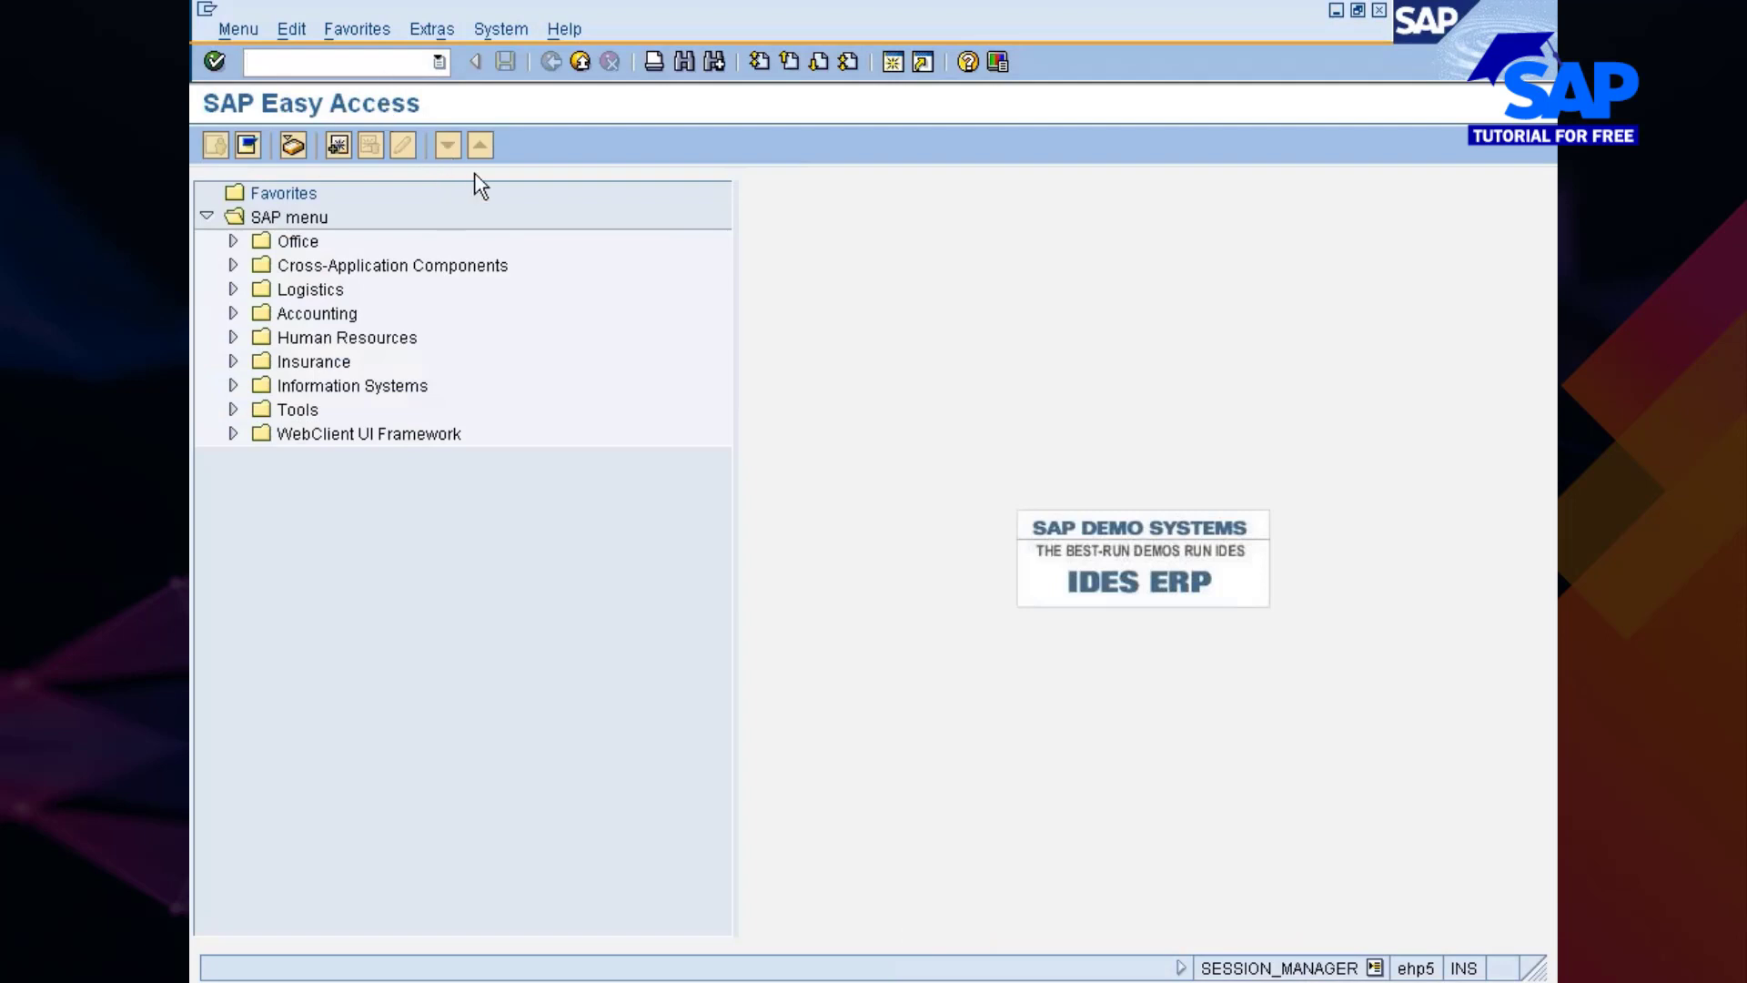
type("/om")
type("d0")
type("4")
key("Return")
Open transaction MD21 for displaying planning file entries from the SAP Easy Access session.
type("md")
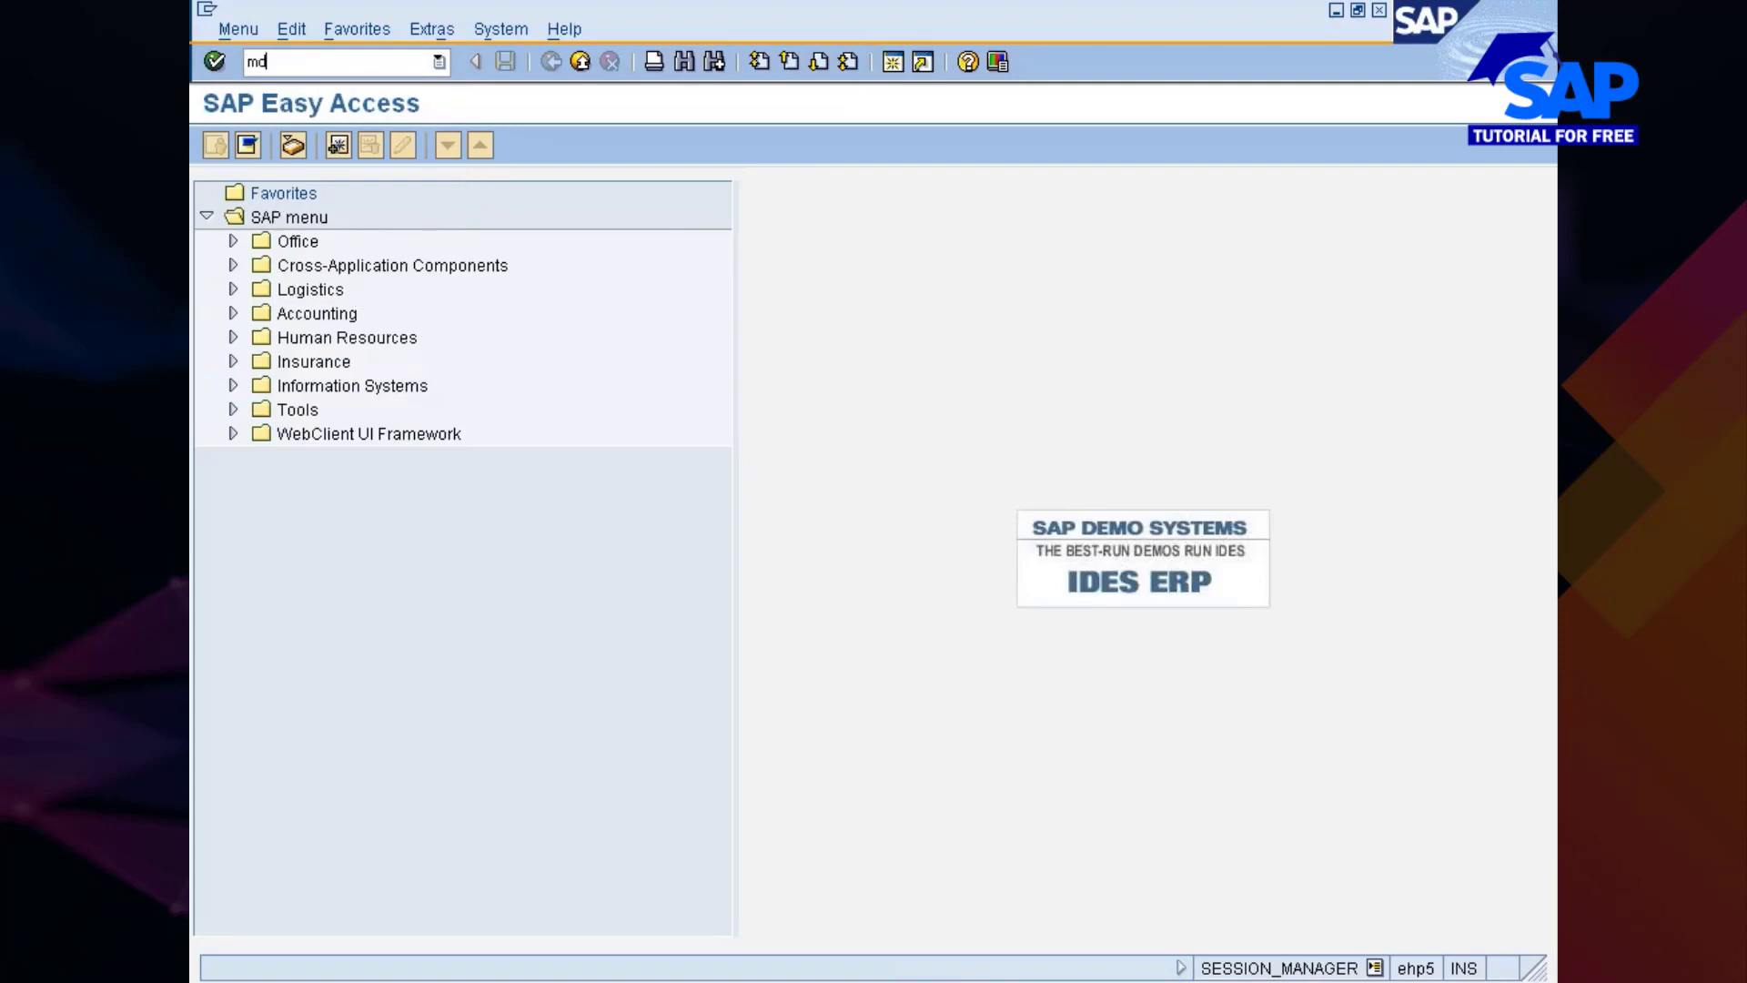
type("21")
key("Return")
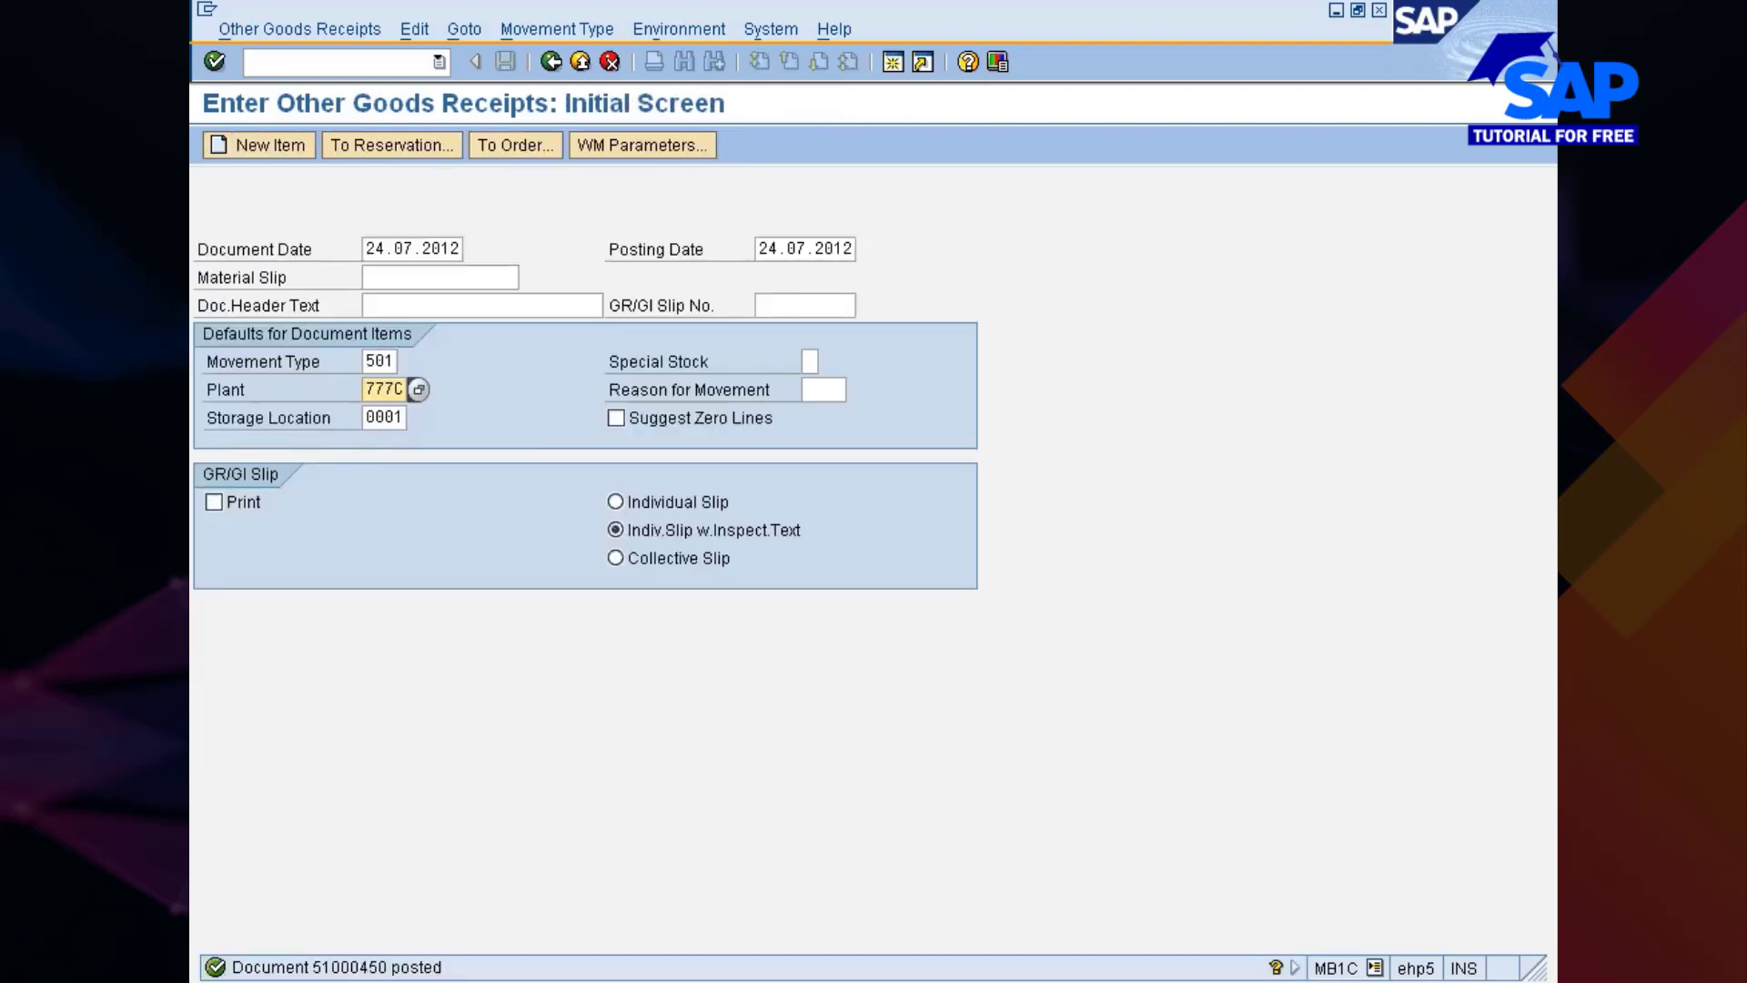
key("alt+Tab")
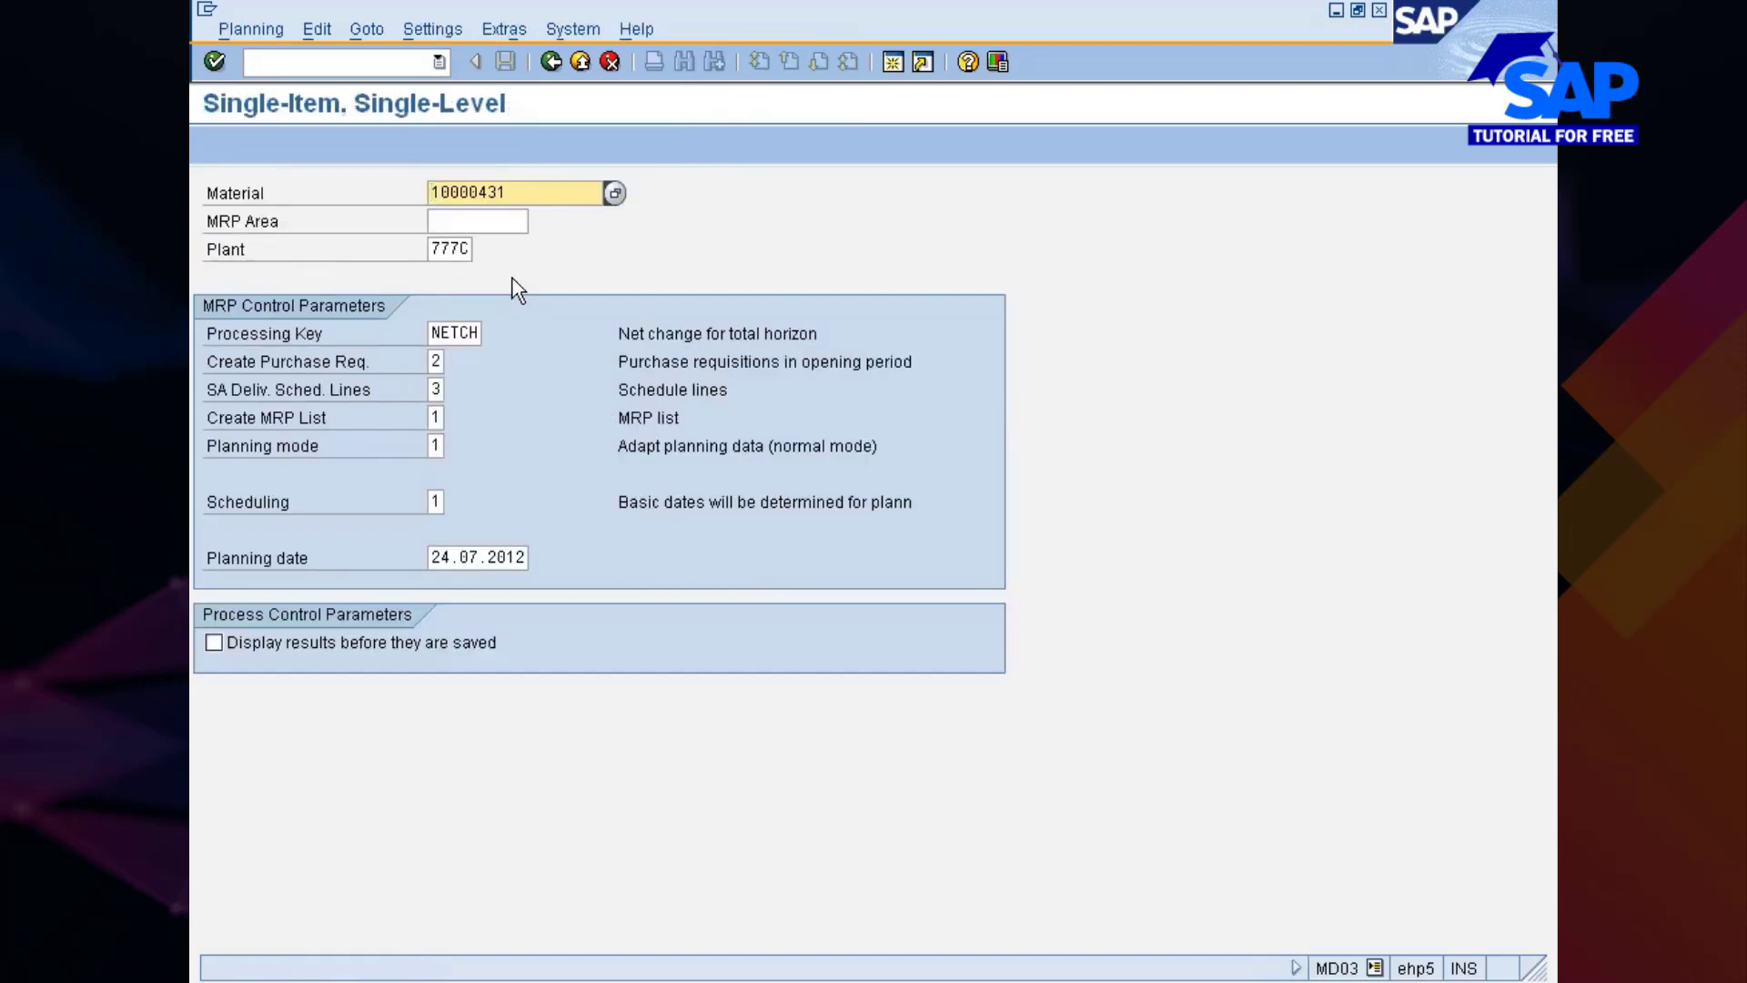
key("alt+Tab")
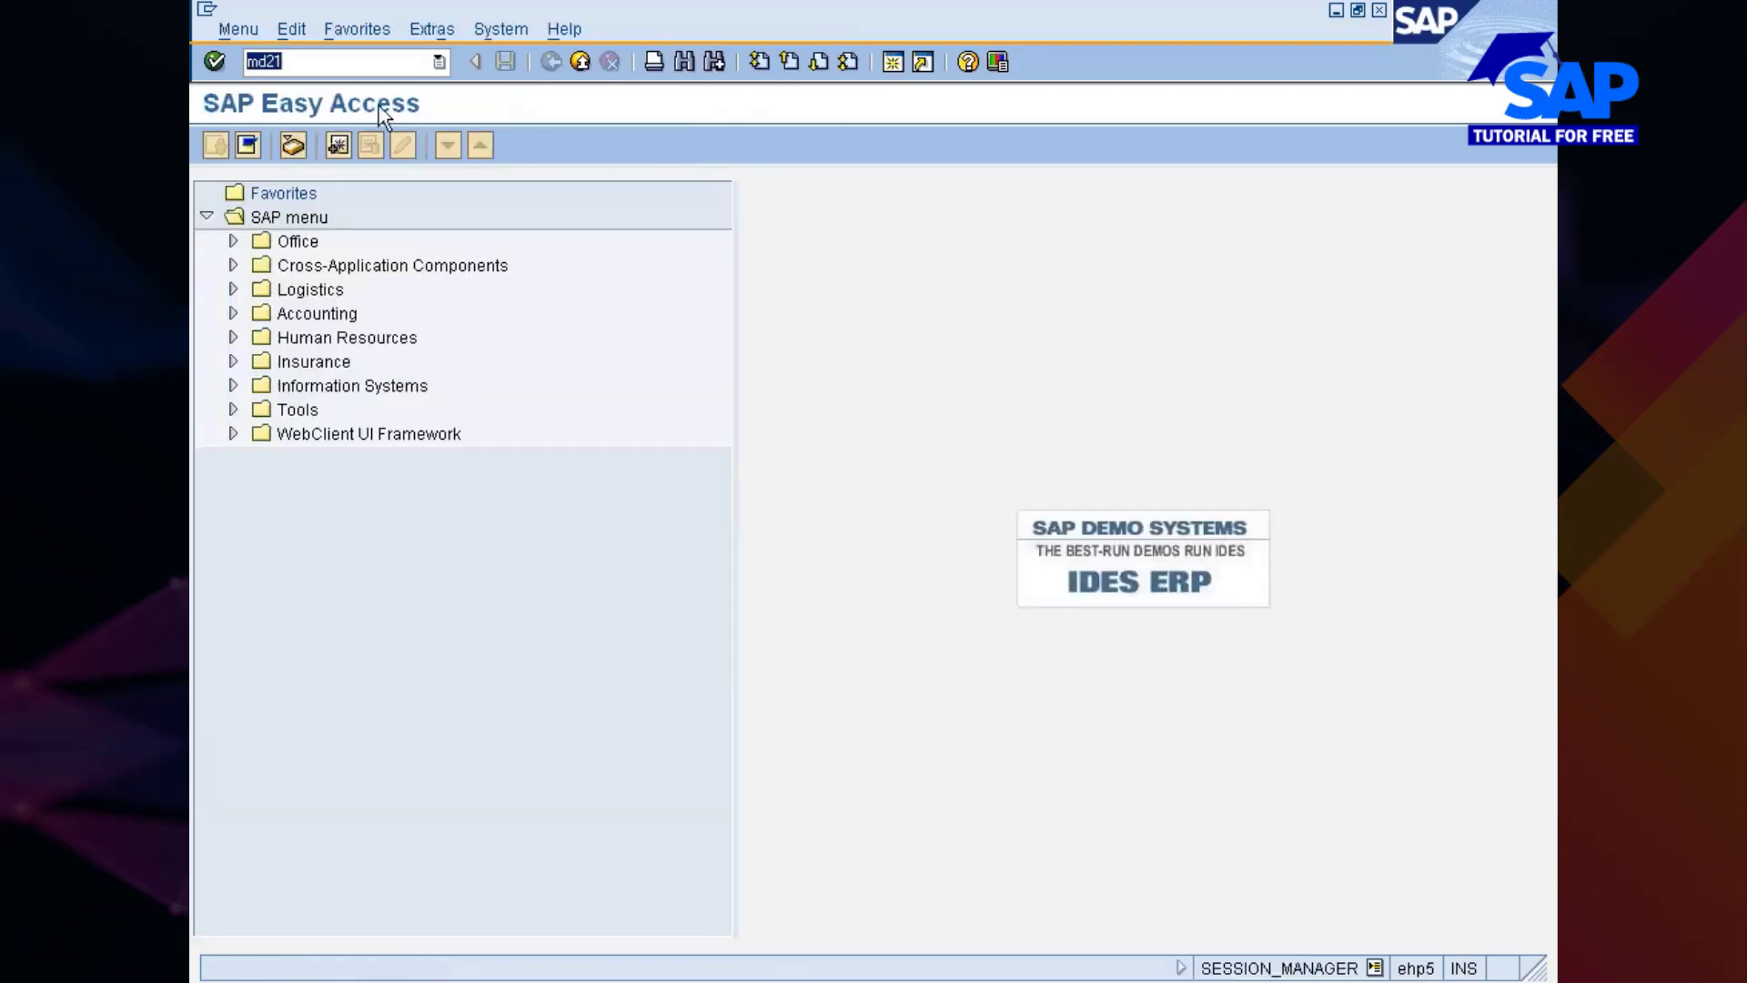
left_click(273, 61)
key("Return")
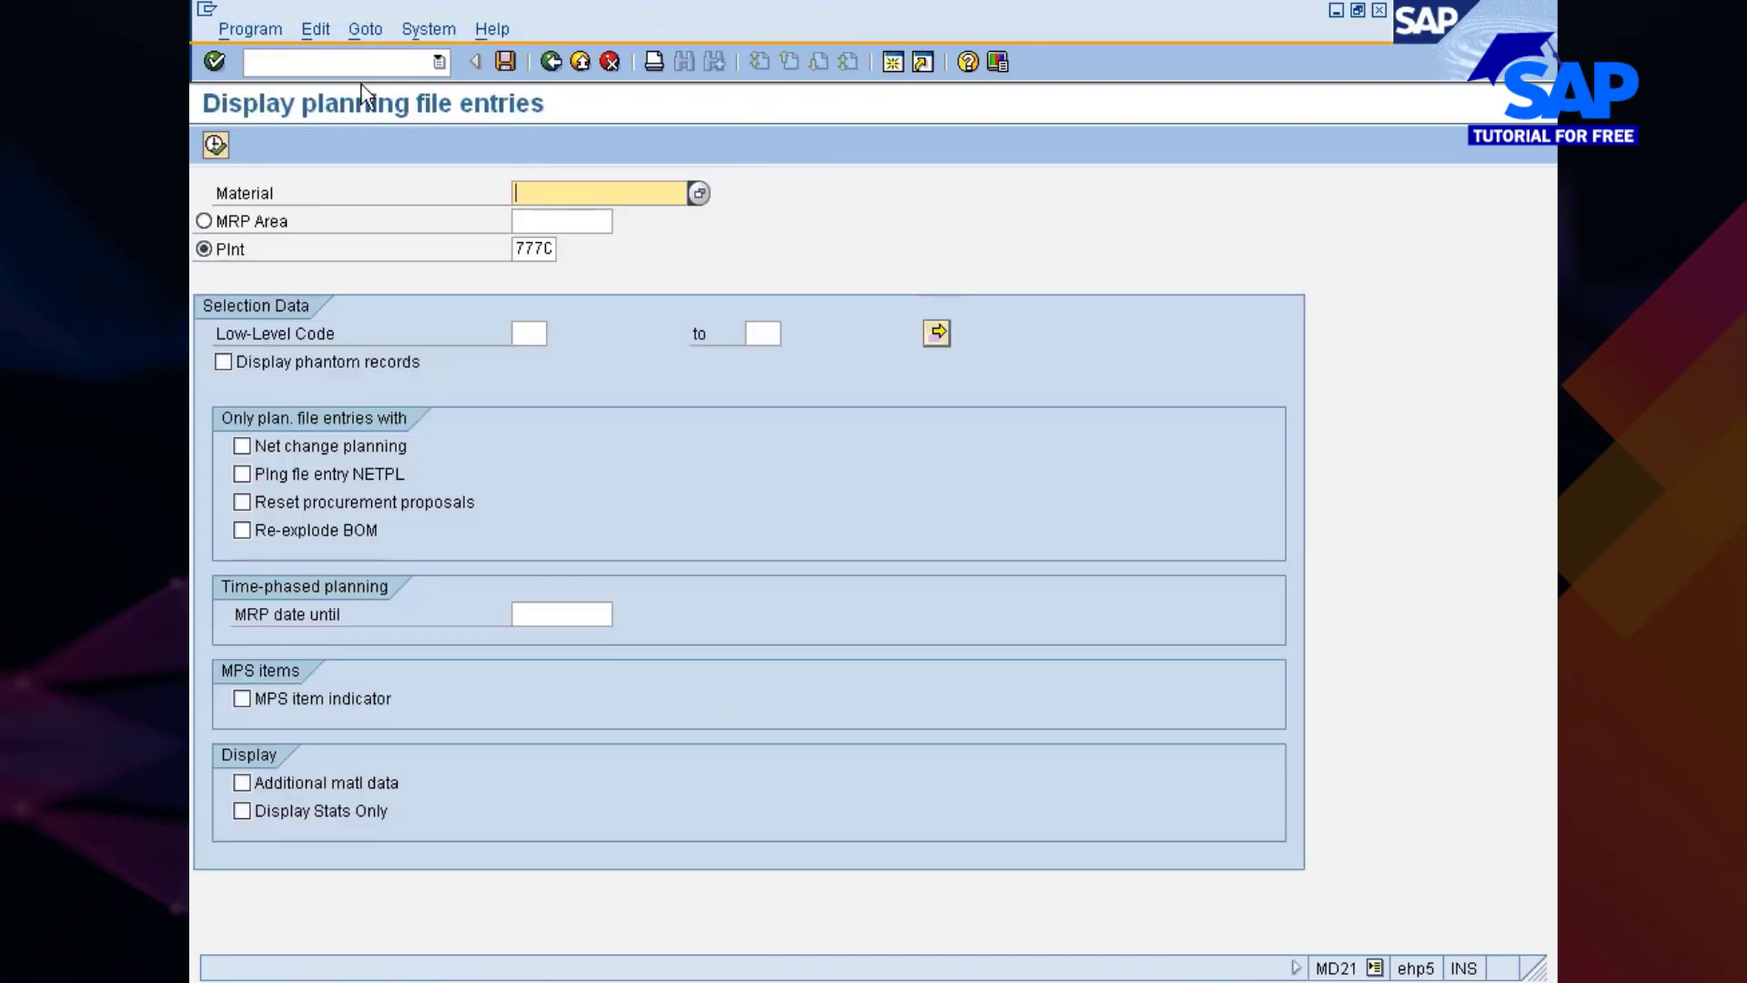
Display the planning file entries for material 10000431 in plant 777C, selecting net change planning, additional material data and statistics only.
key("BackSpace")
key("Return")
key("BackSpace")
key("BackSpace")
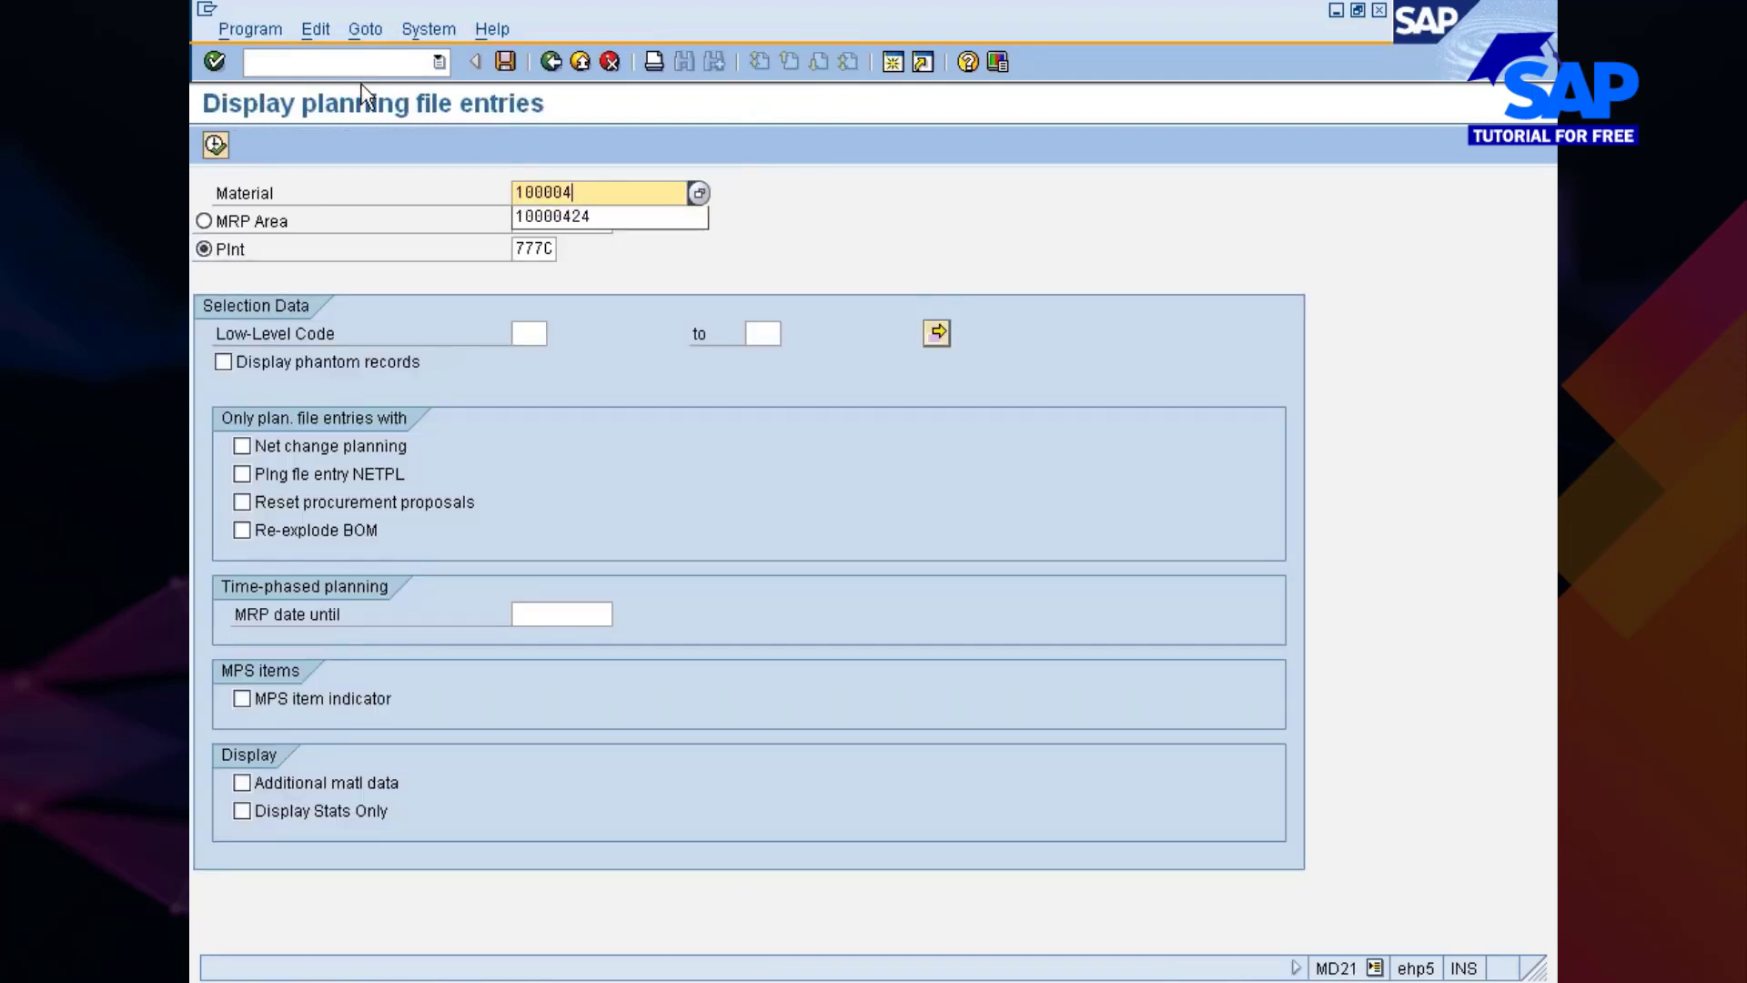
type("31")
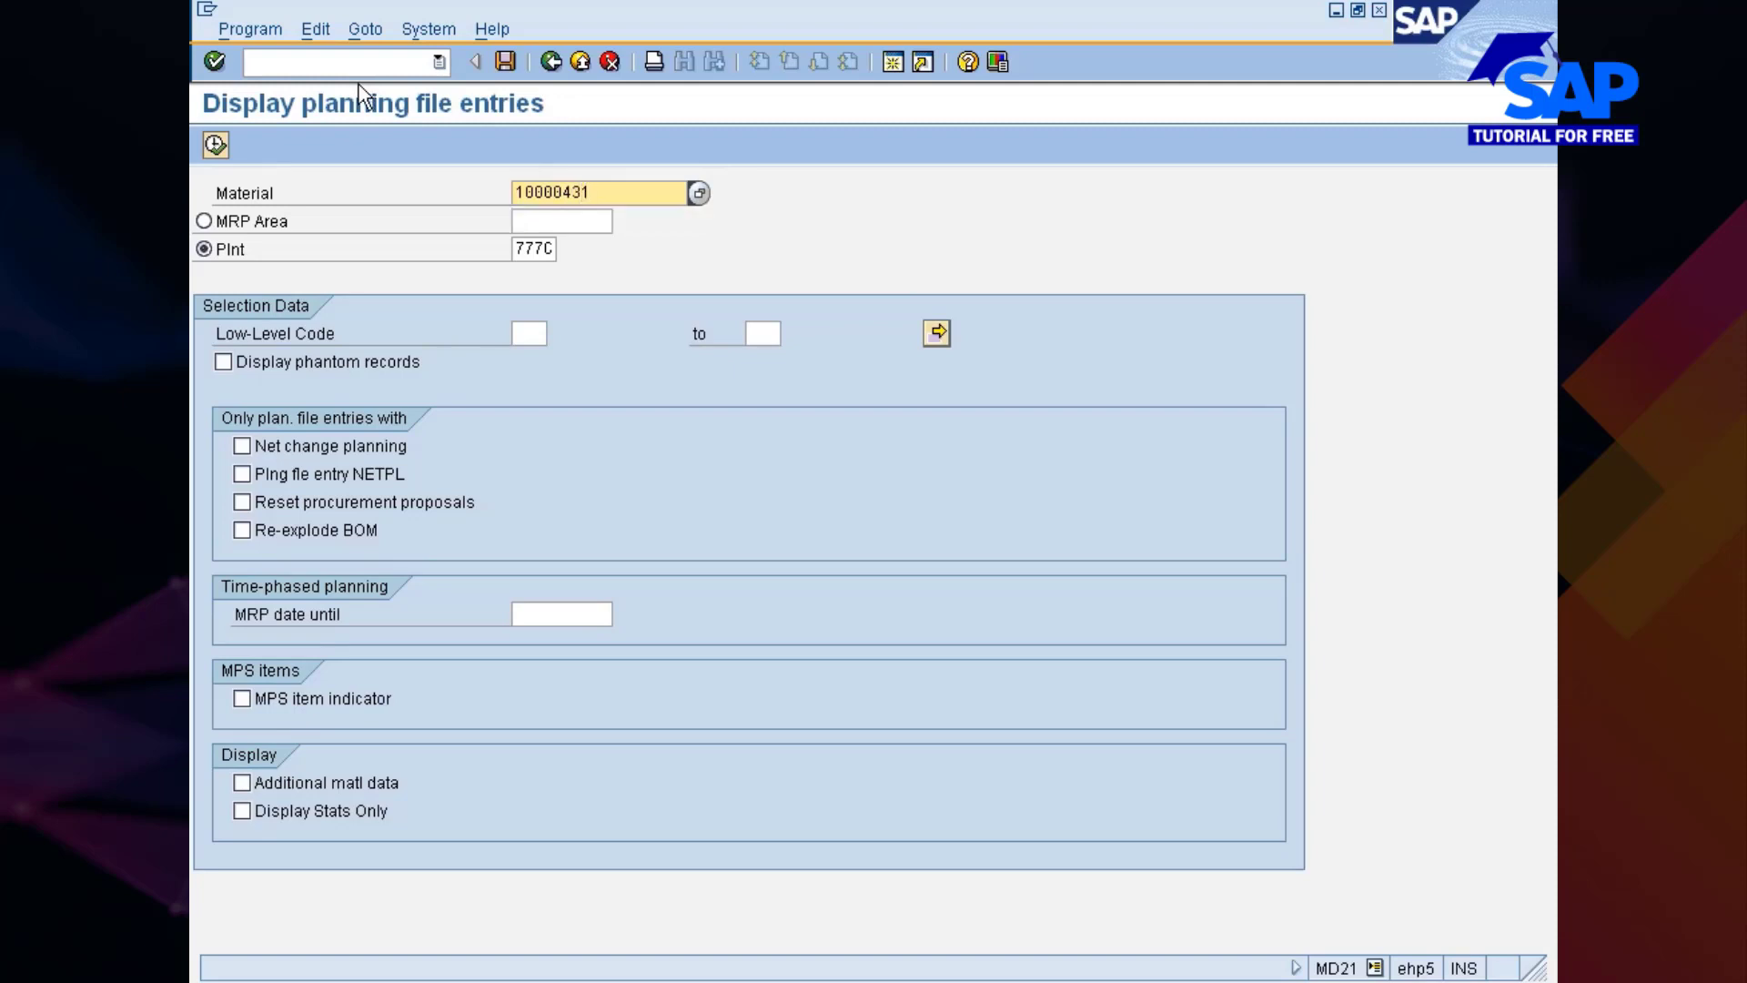
left_click(317, 448)
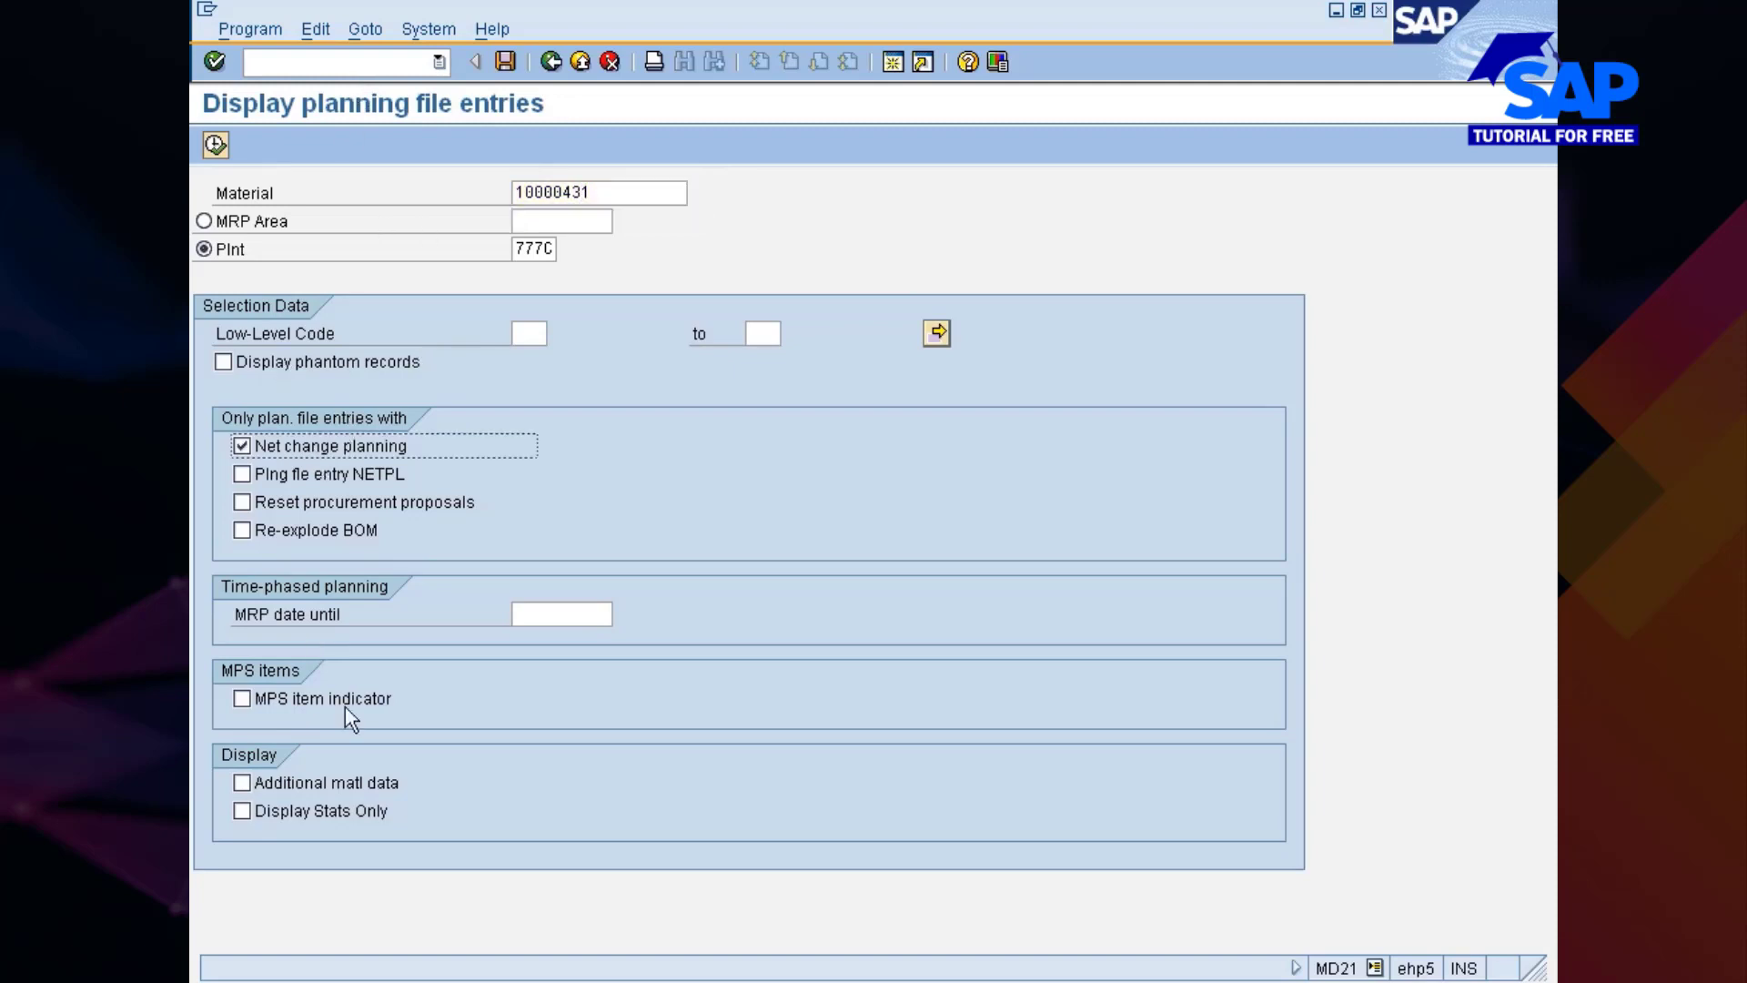
left_click(293, 788)
left_click(287, 813)
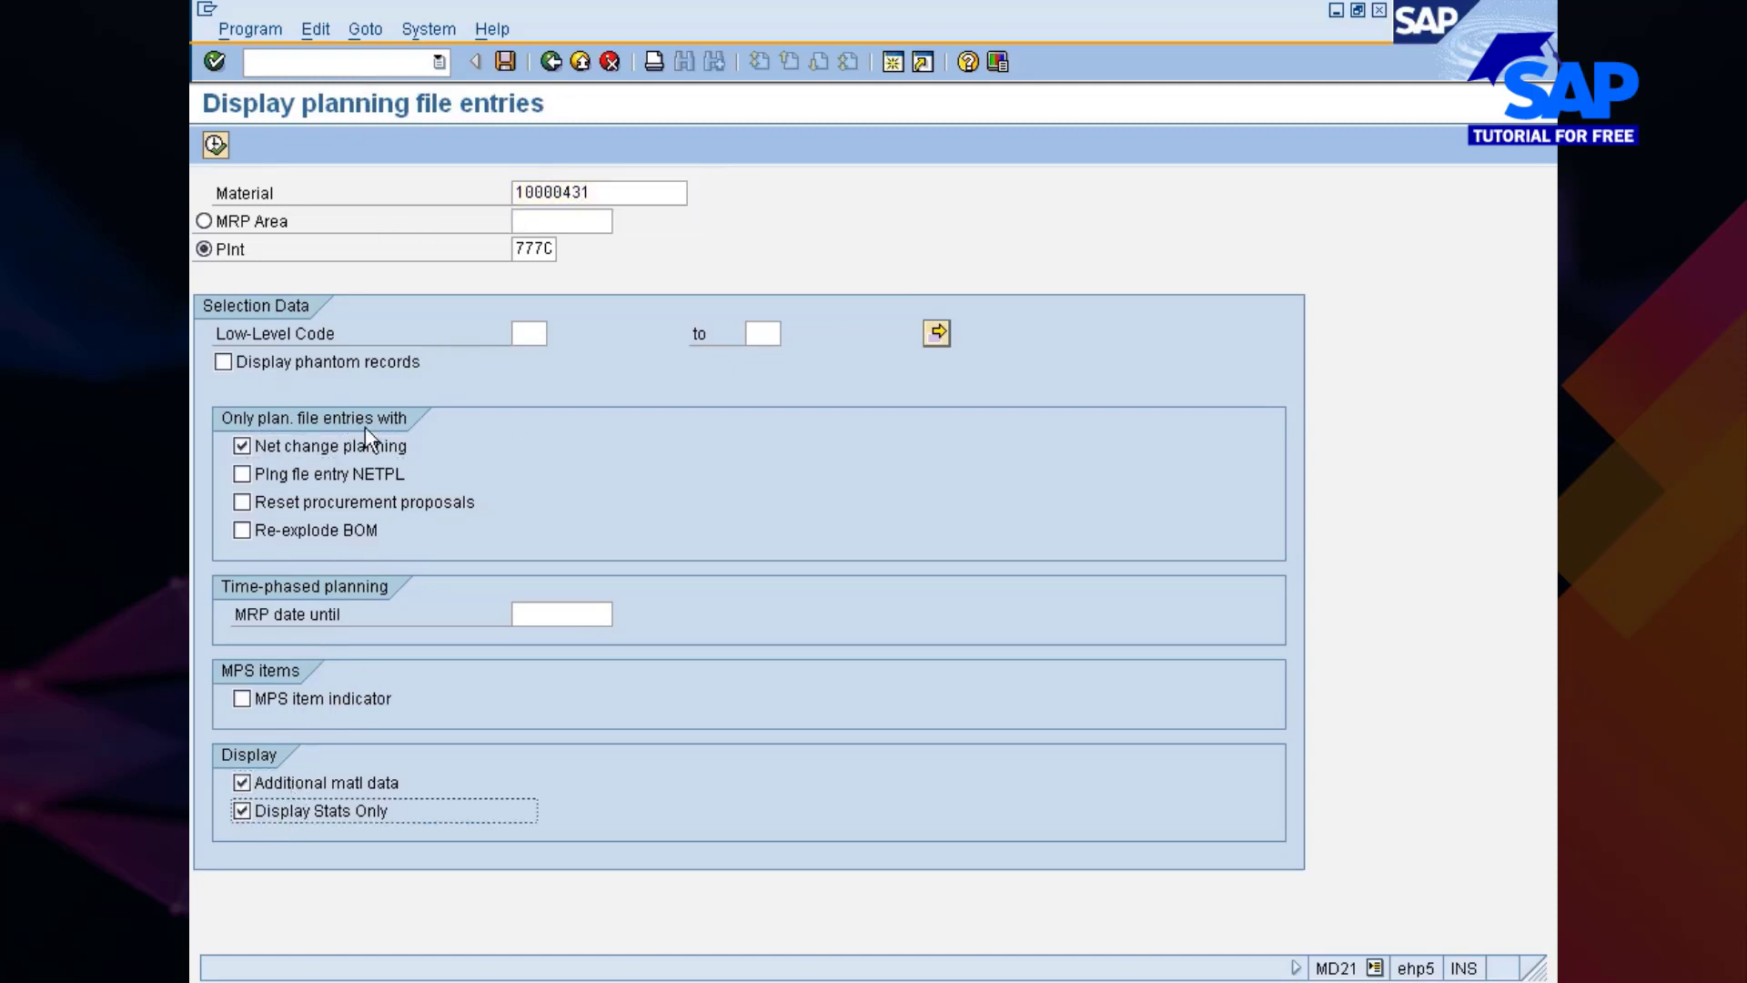
left_click(216, 145)
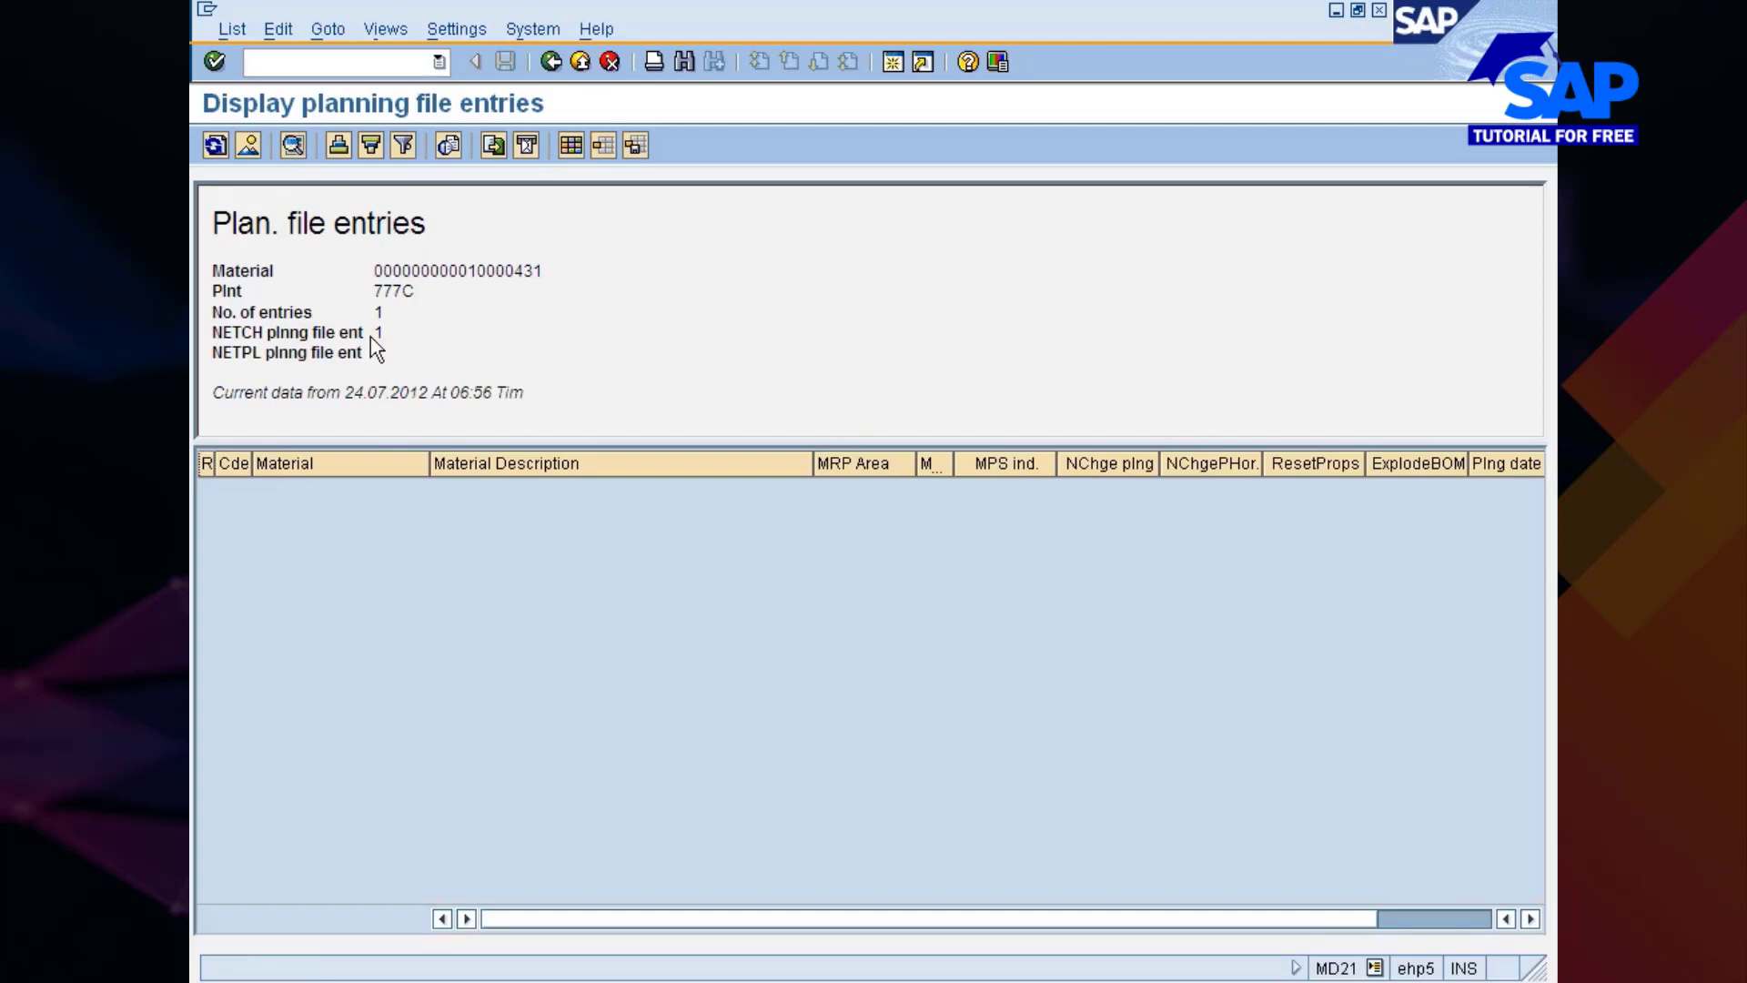
Switch to the Single-Item, Single-Level session and set Create Purchase Req. to 1 (Purchase requisitions).
left_click(983, 981)
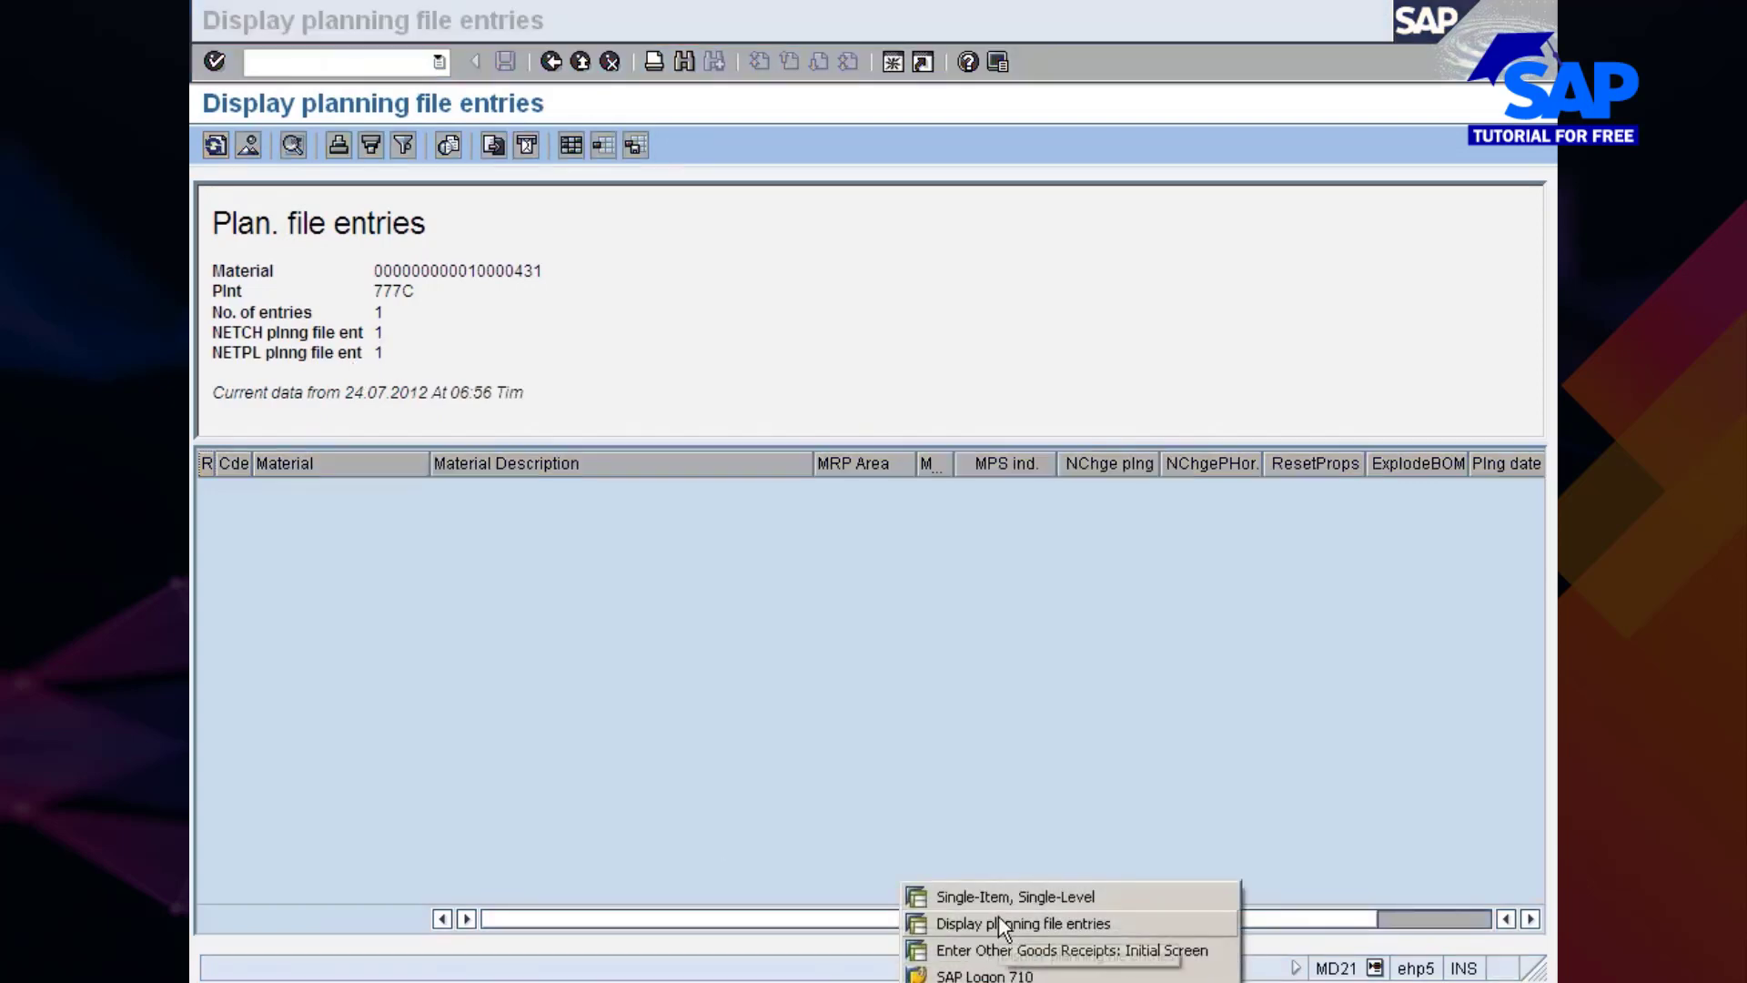
left_click(1008, 897)
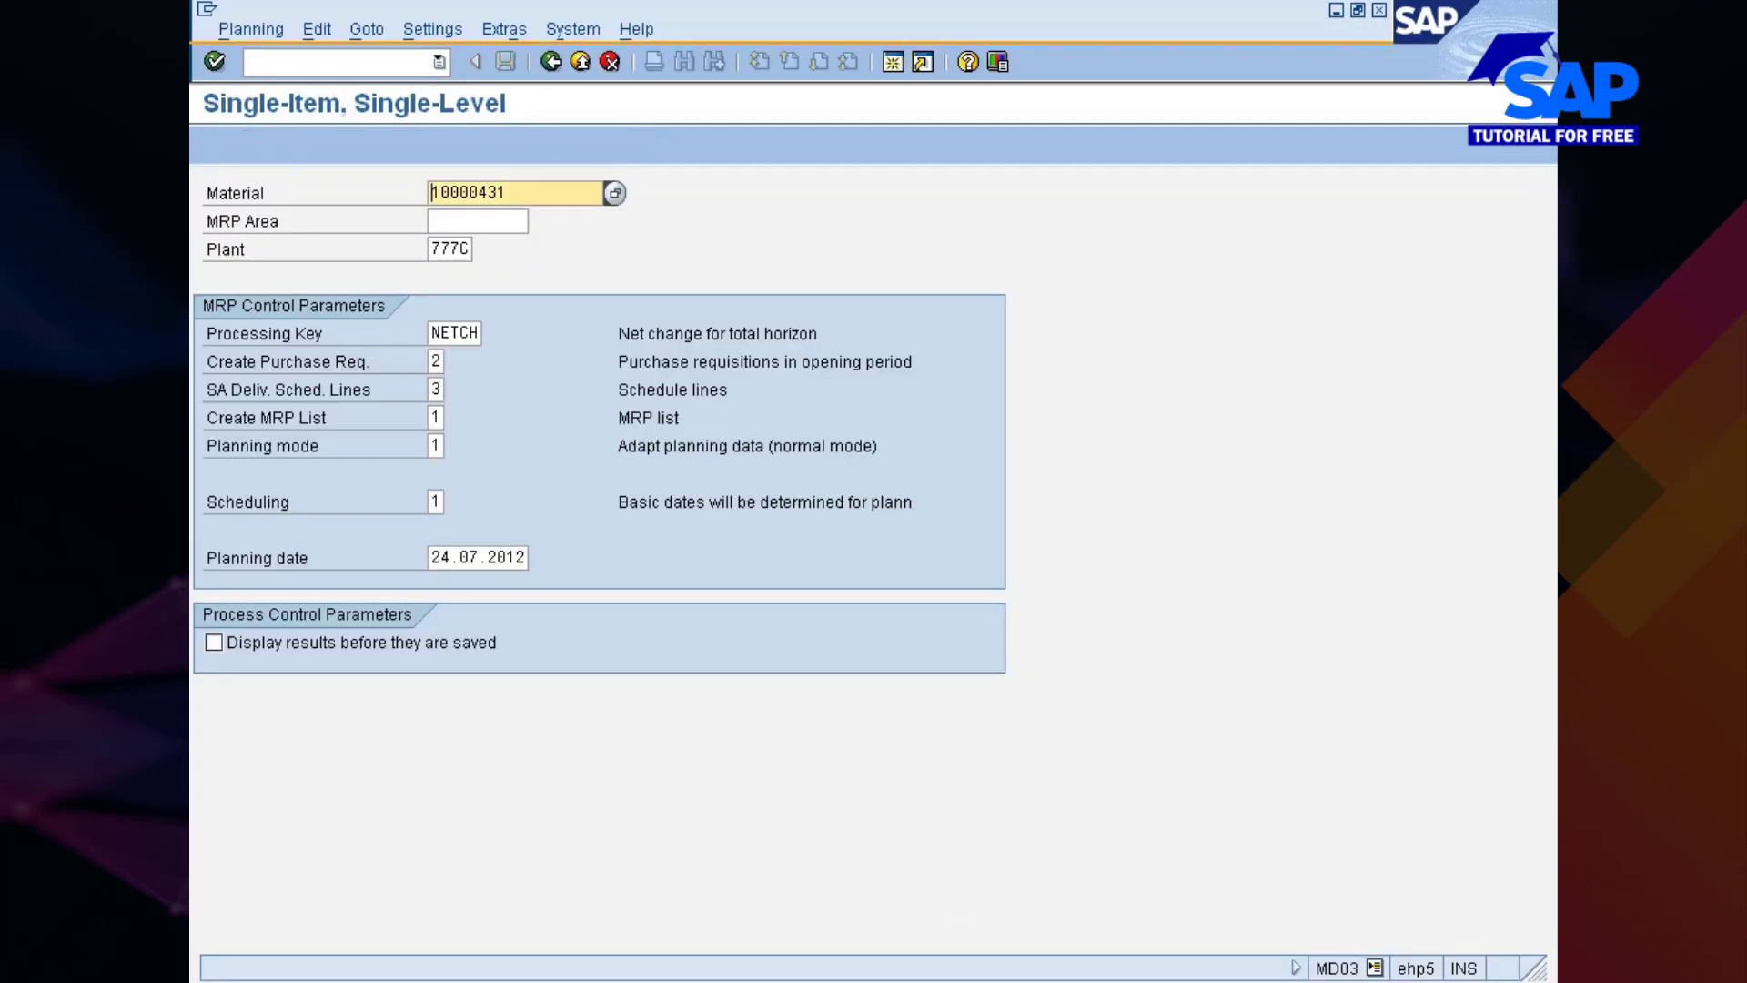
left_click(455, 221)
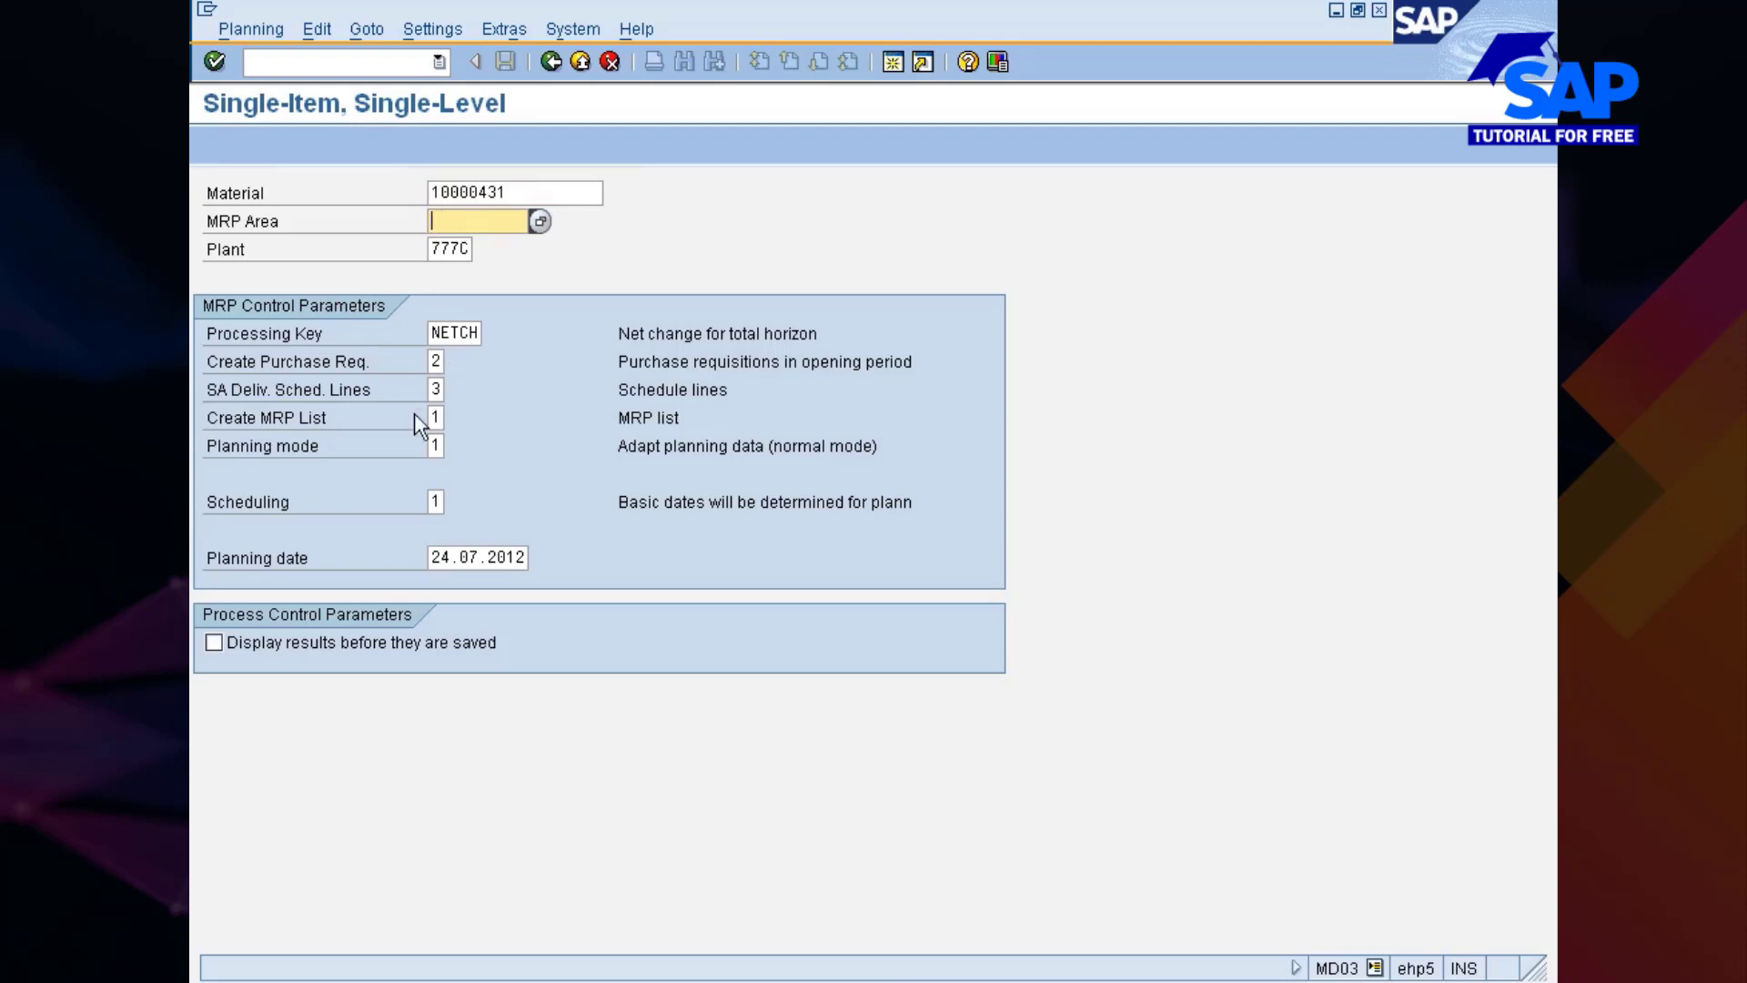
key("Tab")
key("Tab")
key("Tab")
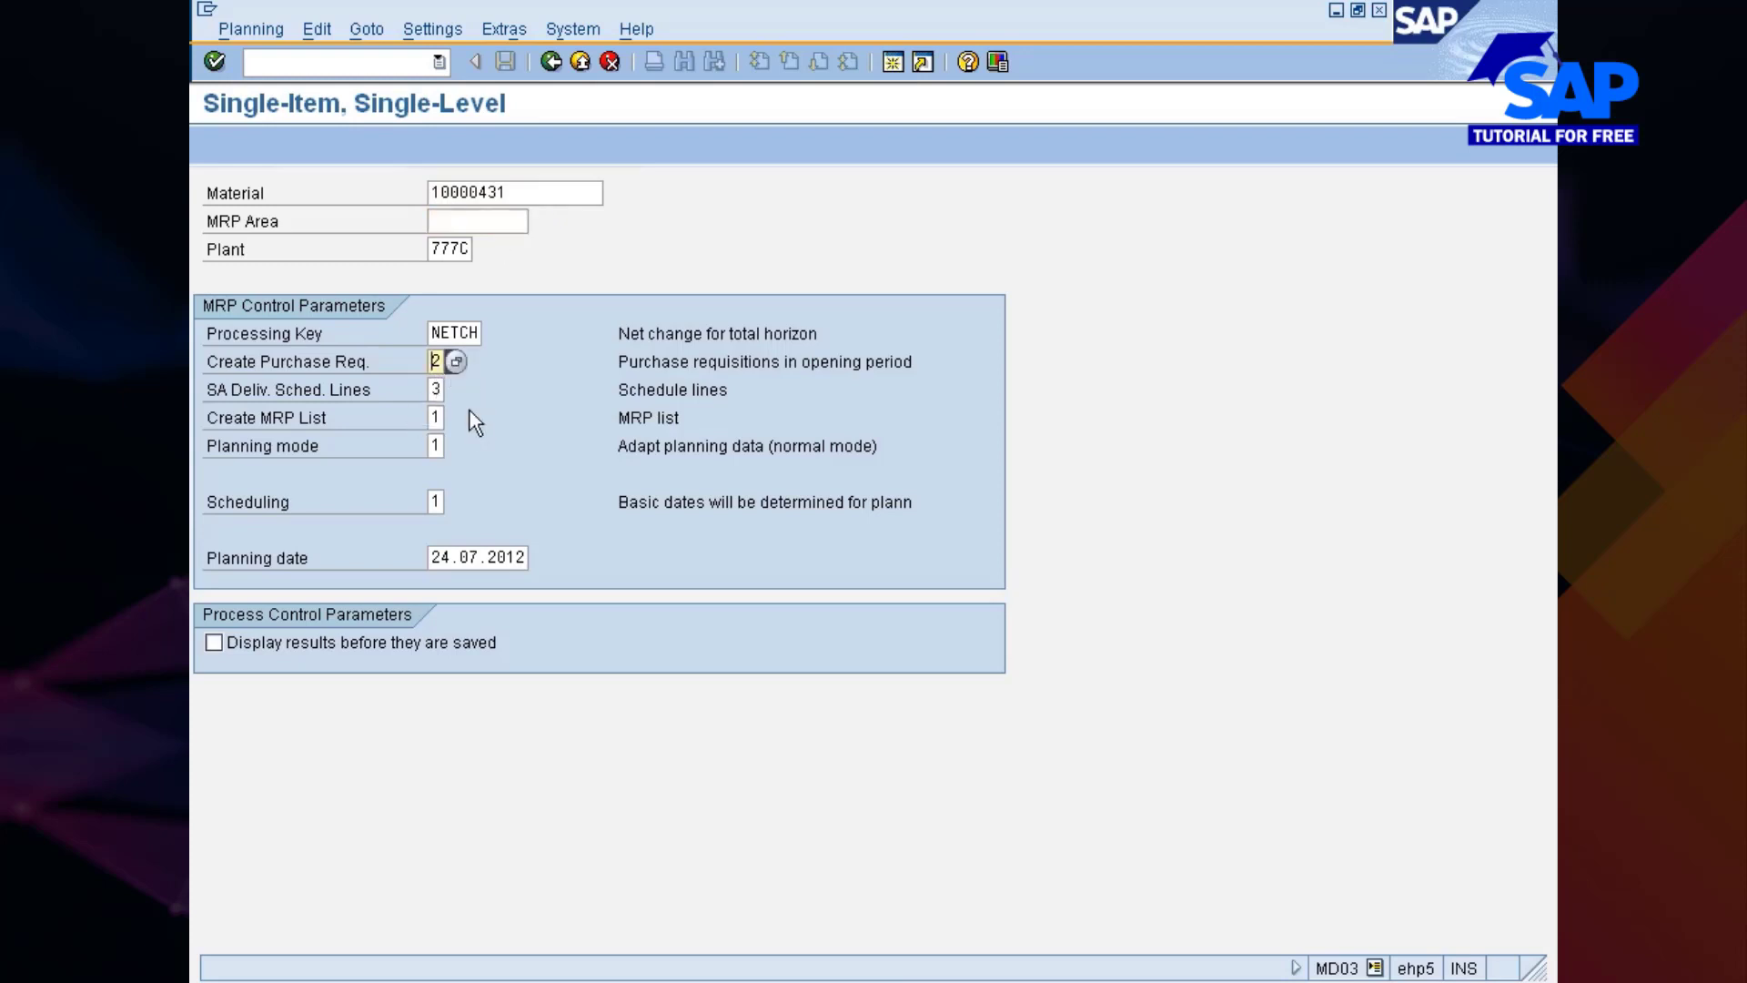
left_click(456, 362)
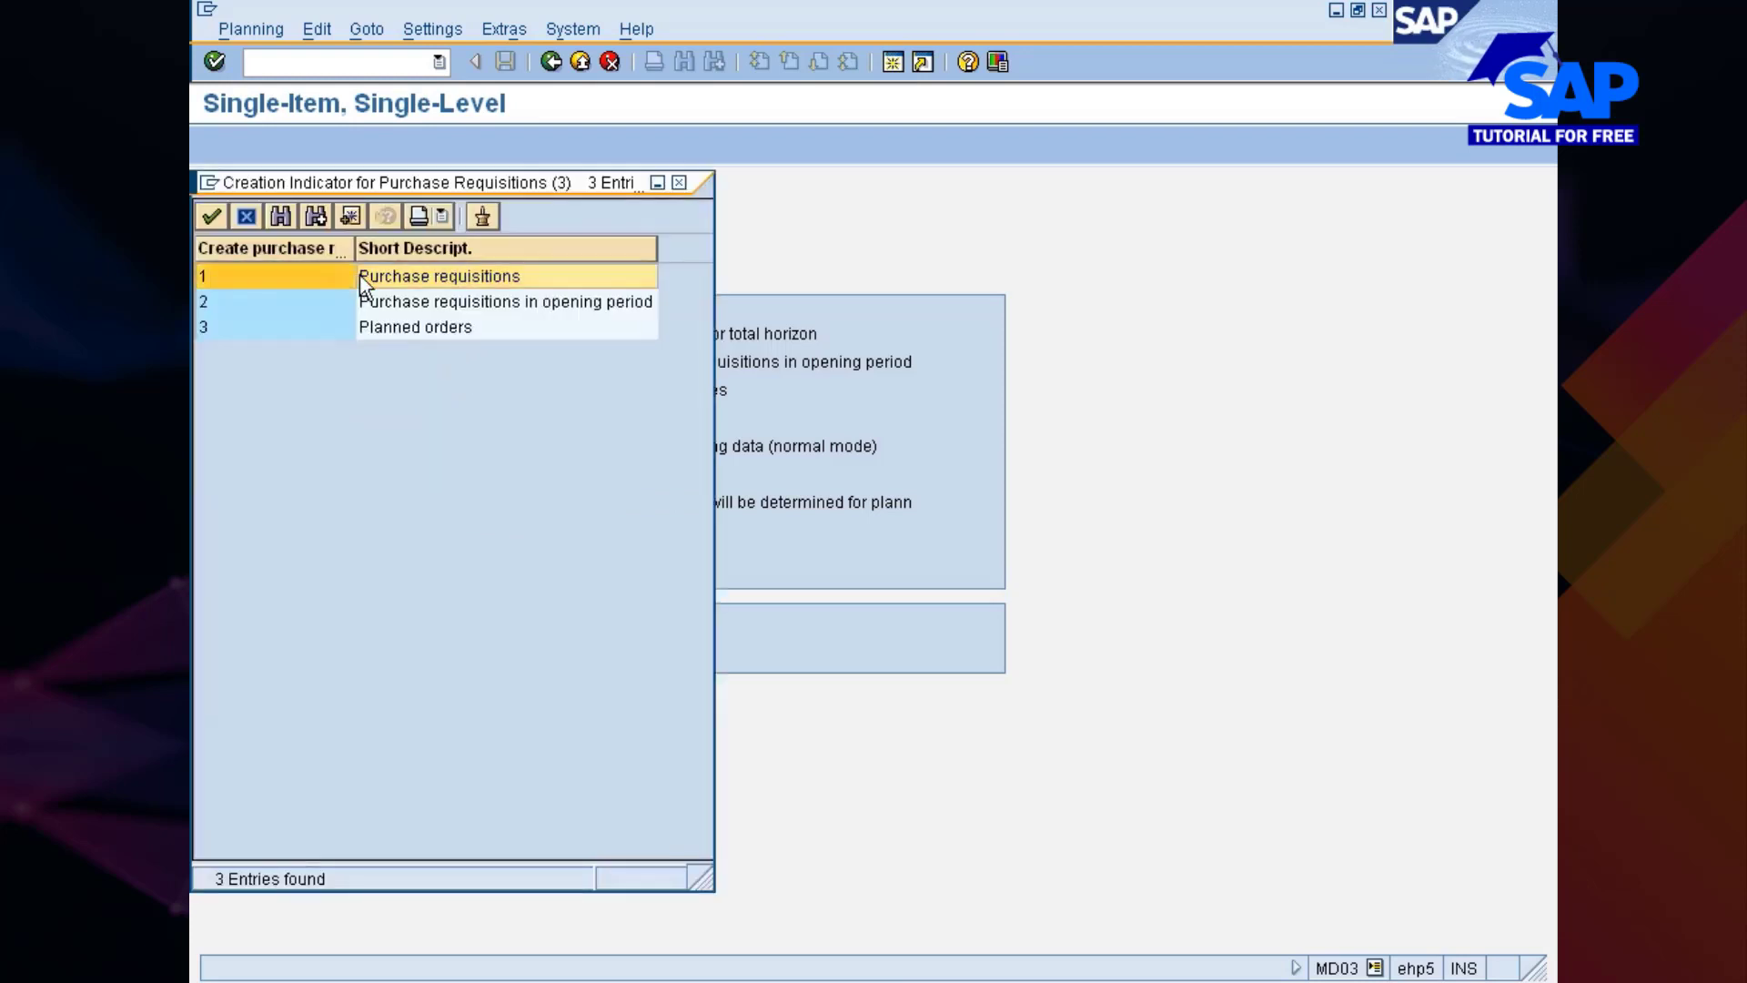
left_click(358, 275)
key("Tab")
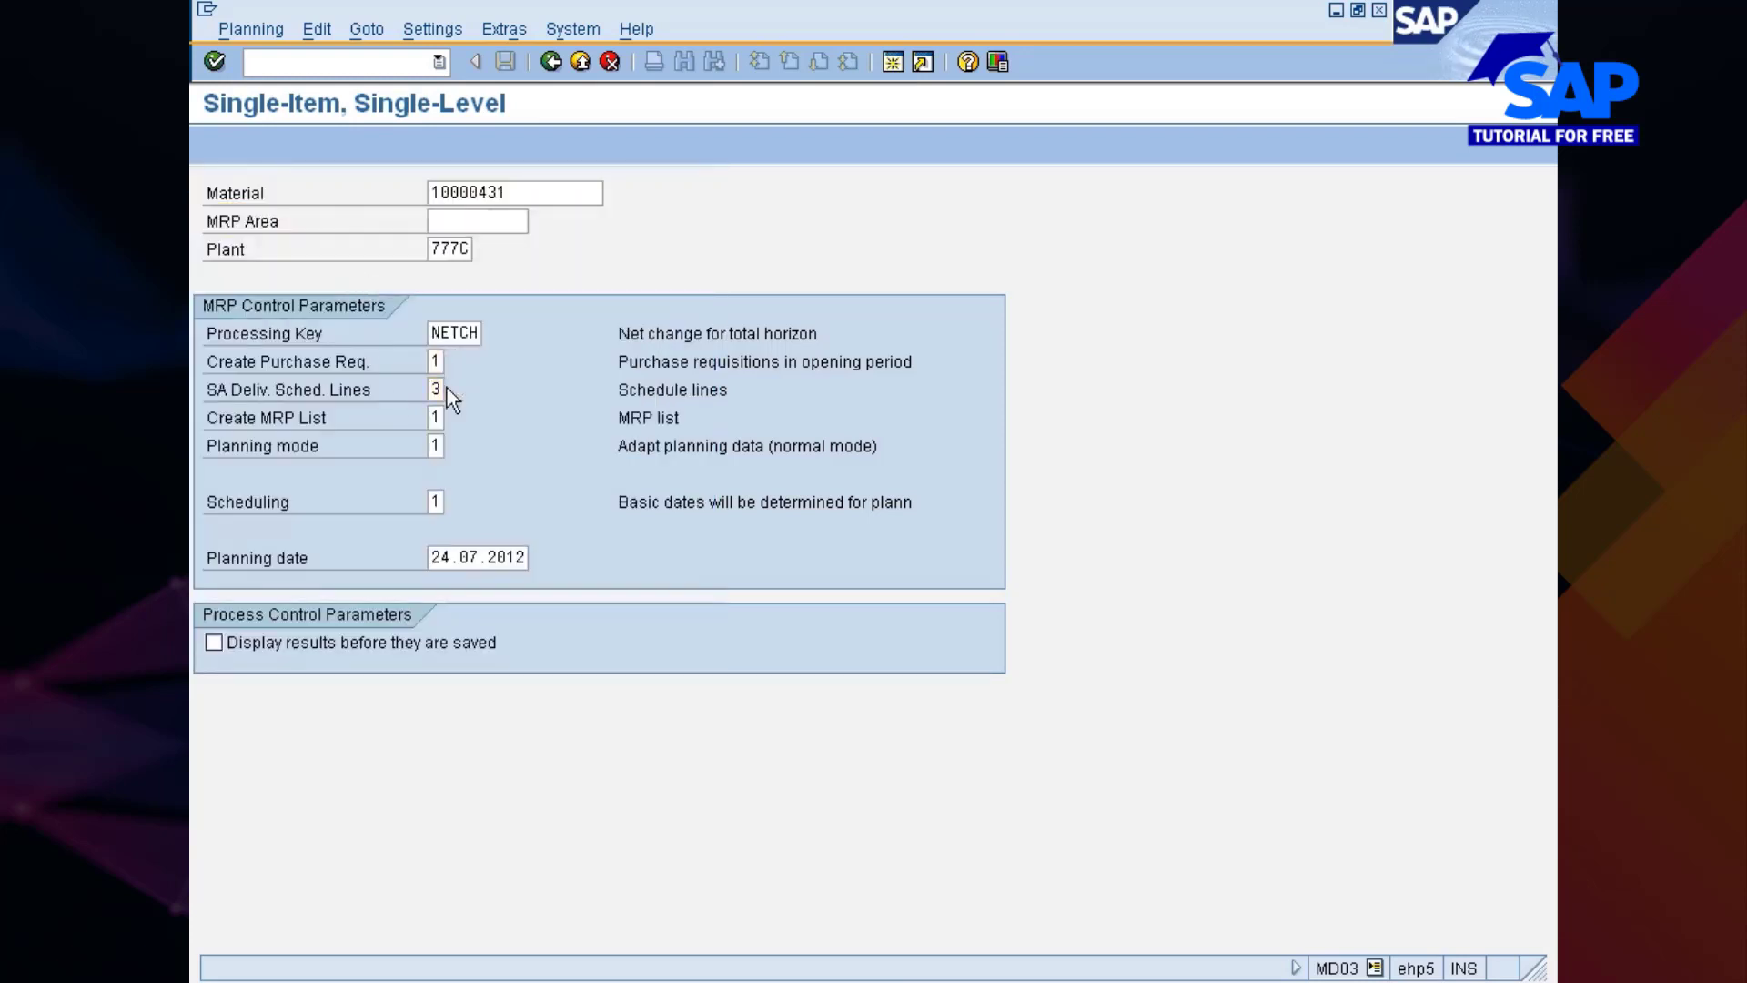
Run single-level planning with SA Deliv. Sched. Lines set to 1 and the results displayed before they are saved.
left_click(451, 391)
key("Escape")
left_click(214, 643)
left_click(460, 557)
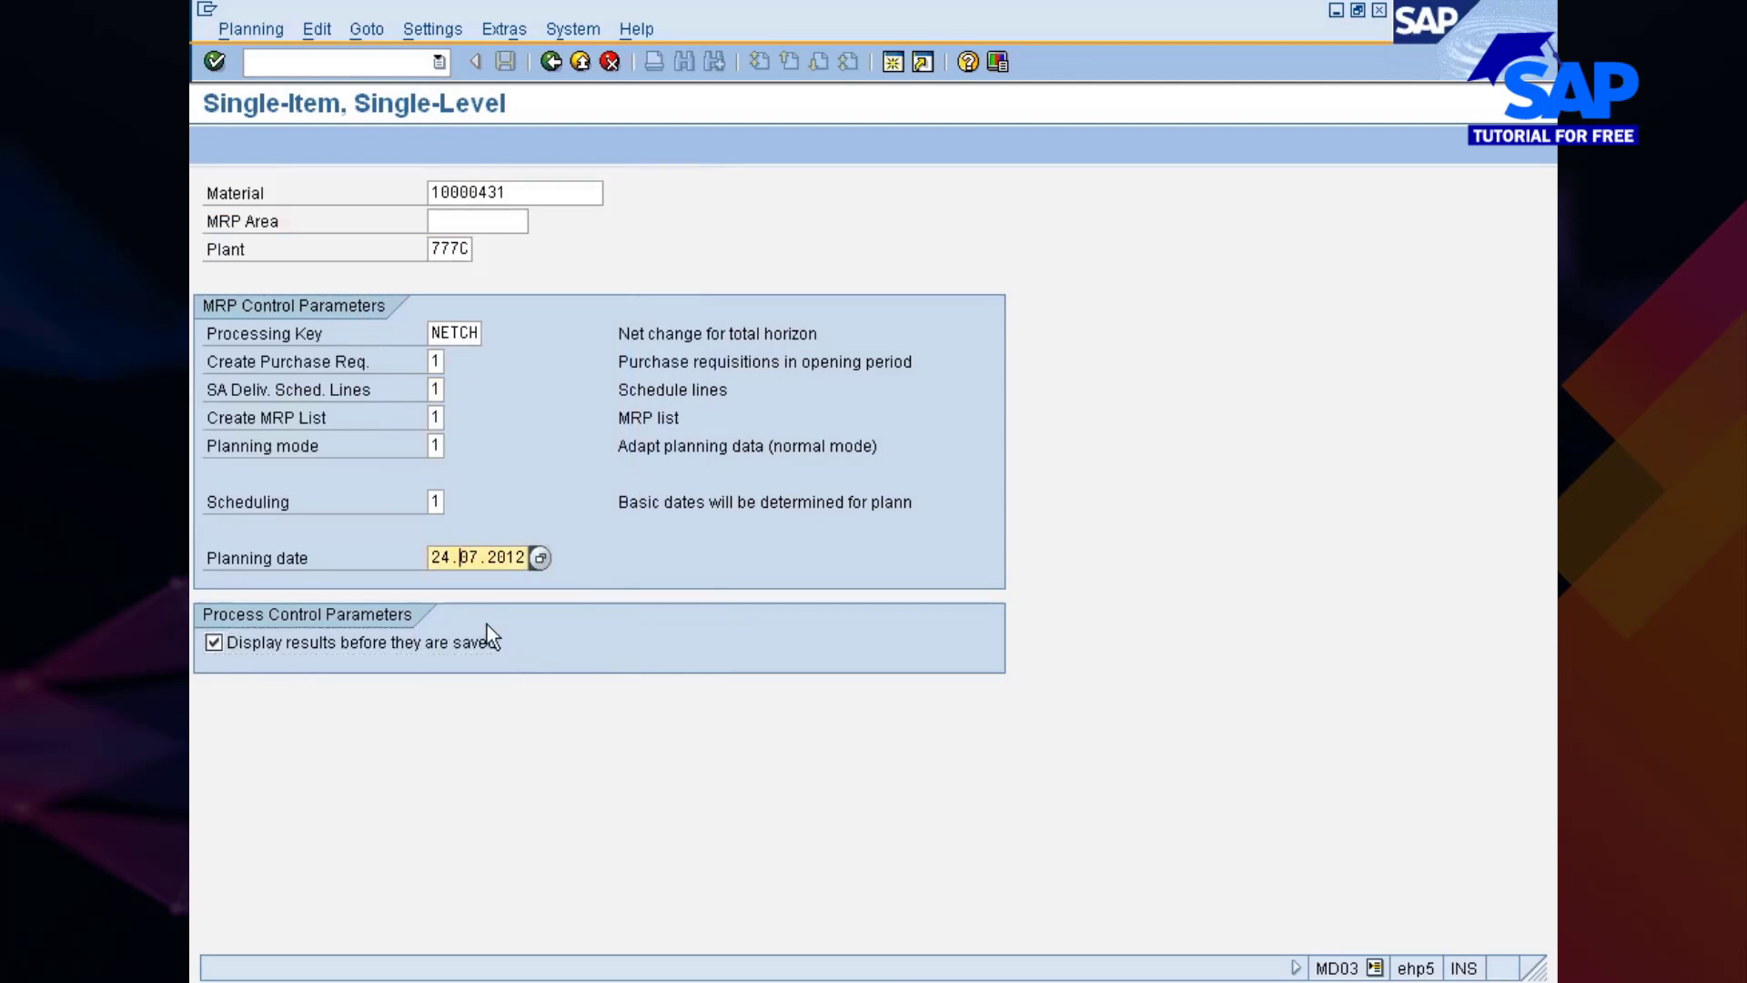
key("Return")
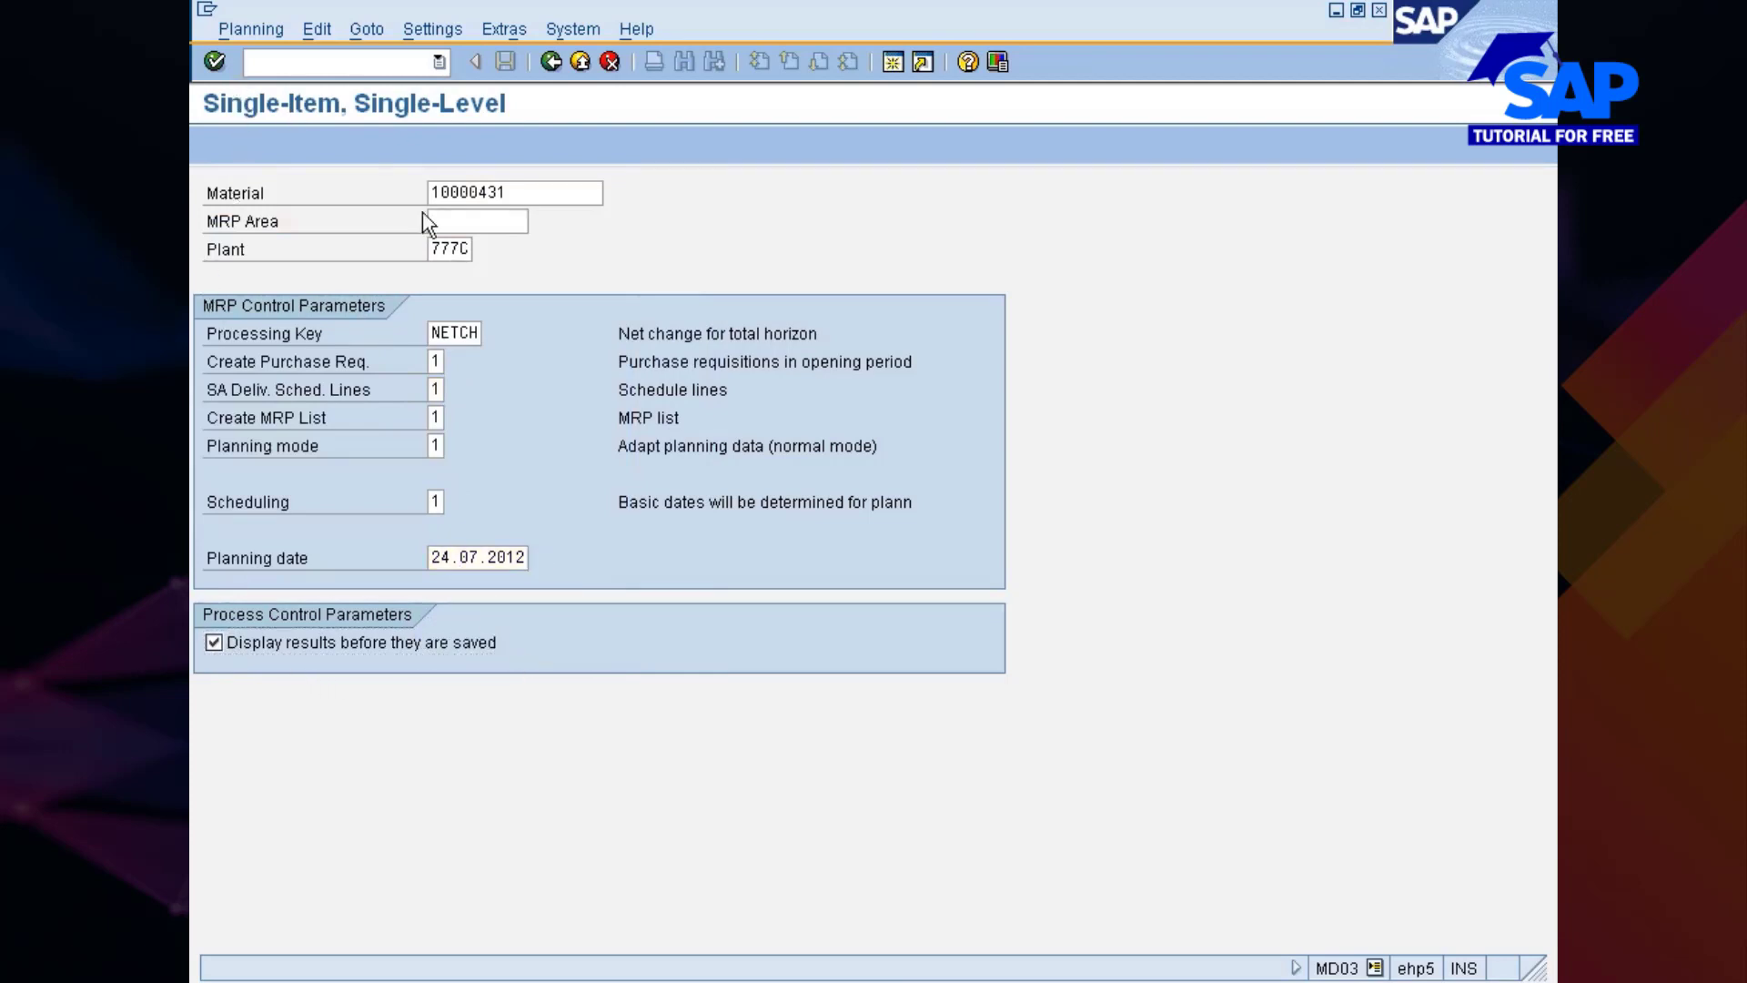
key("Return")
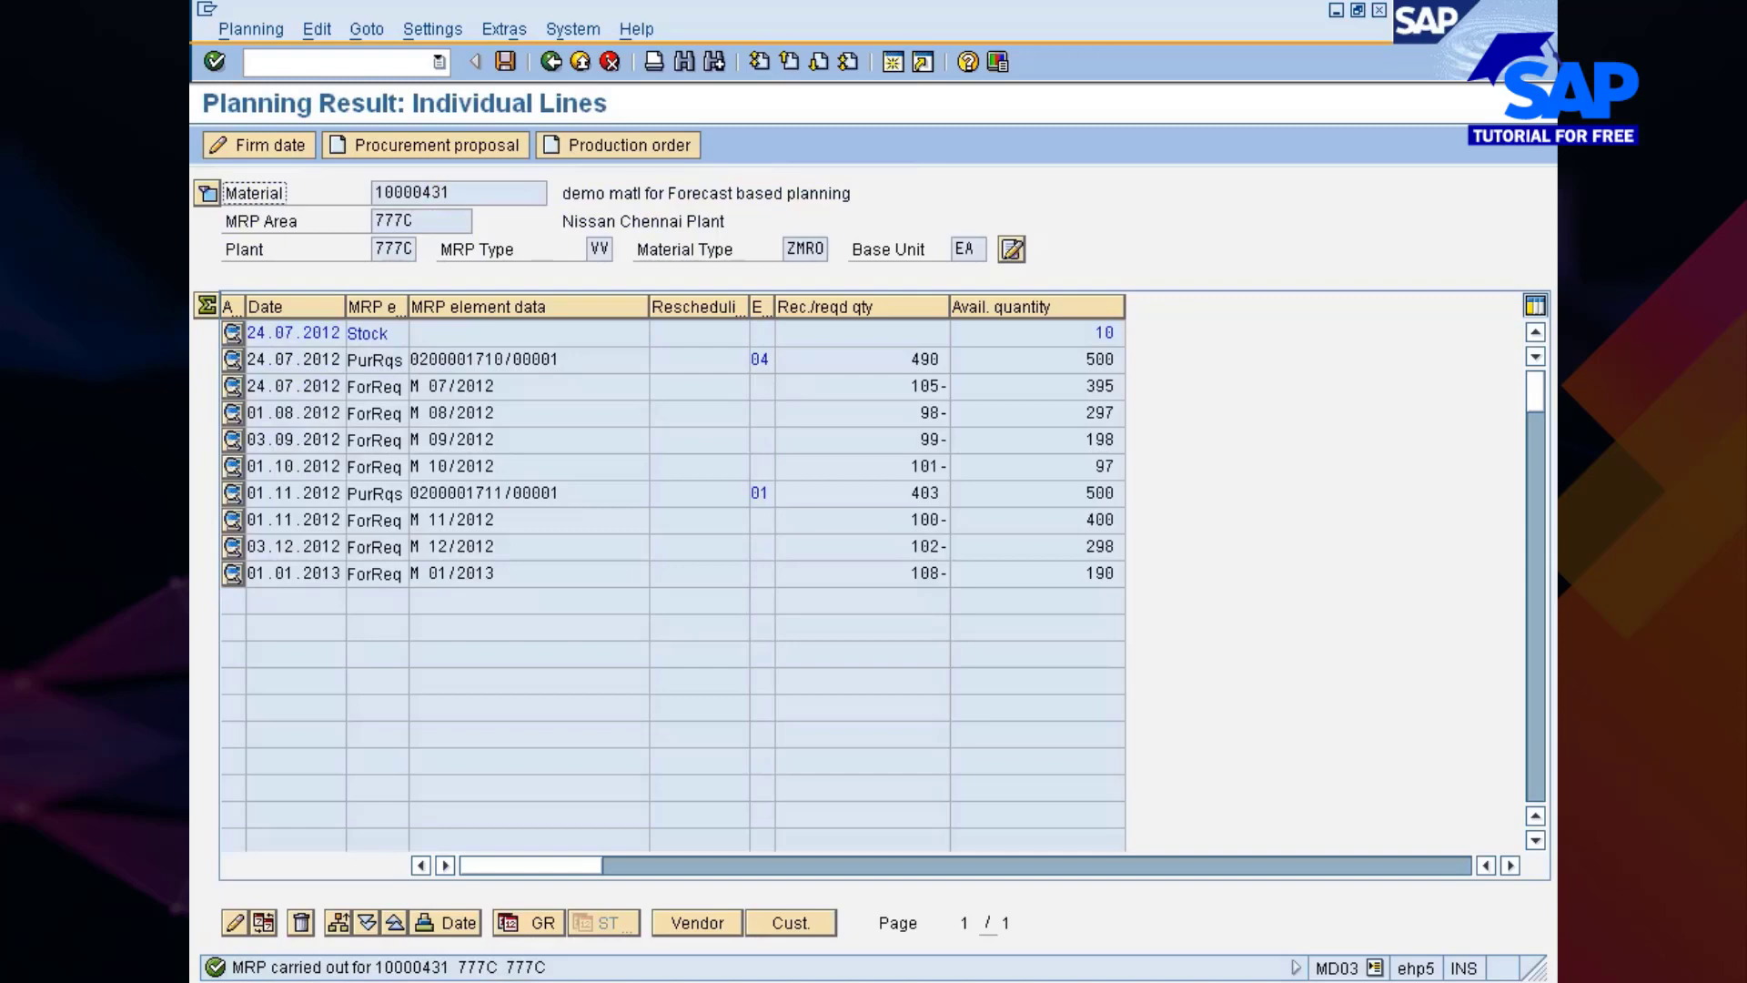
Examine the planning result for material 10000431, comparing the purchase requisition lines and quantities with the opening stock and available quantities.
left_click(485, 359)
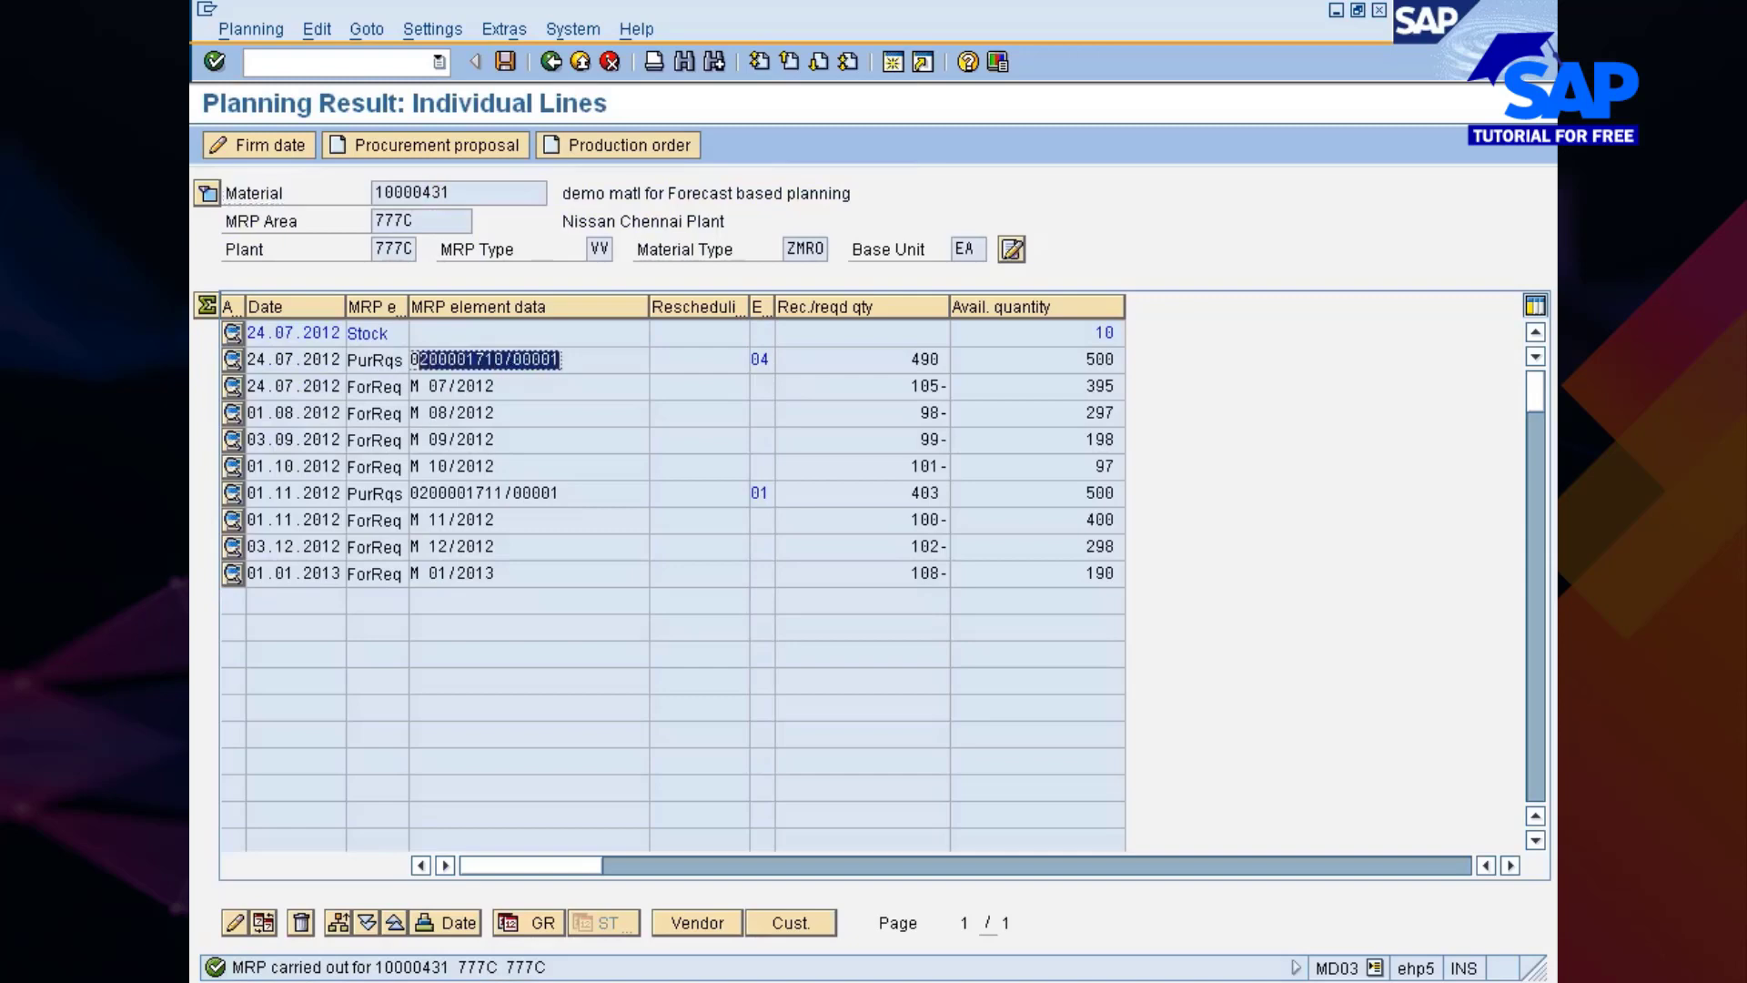
left_click(498, 492)
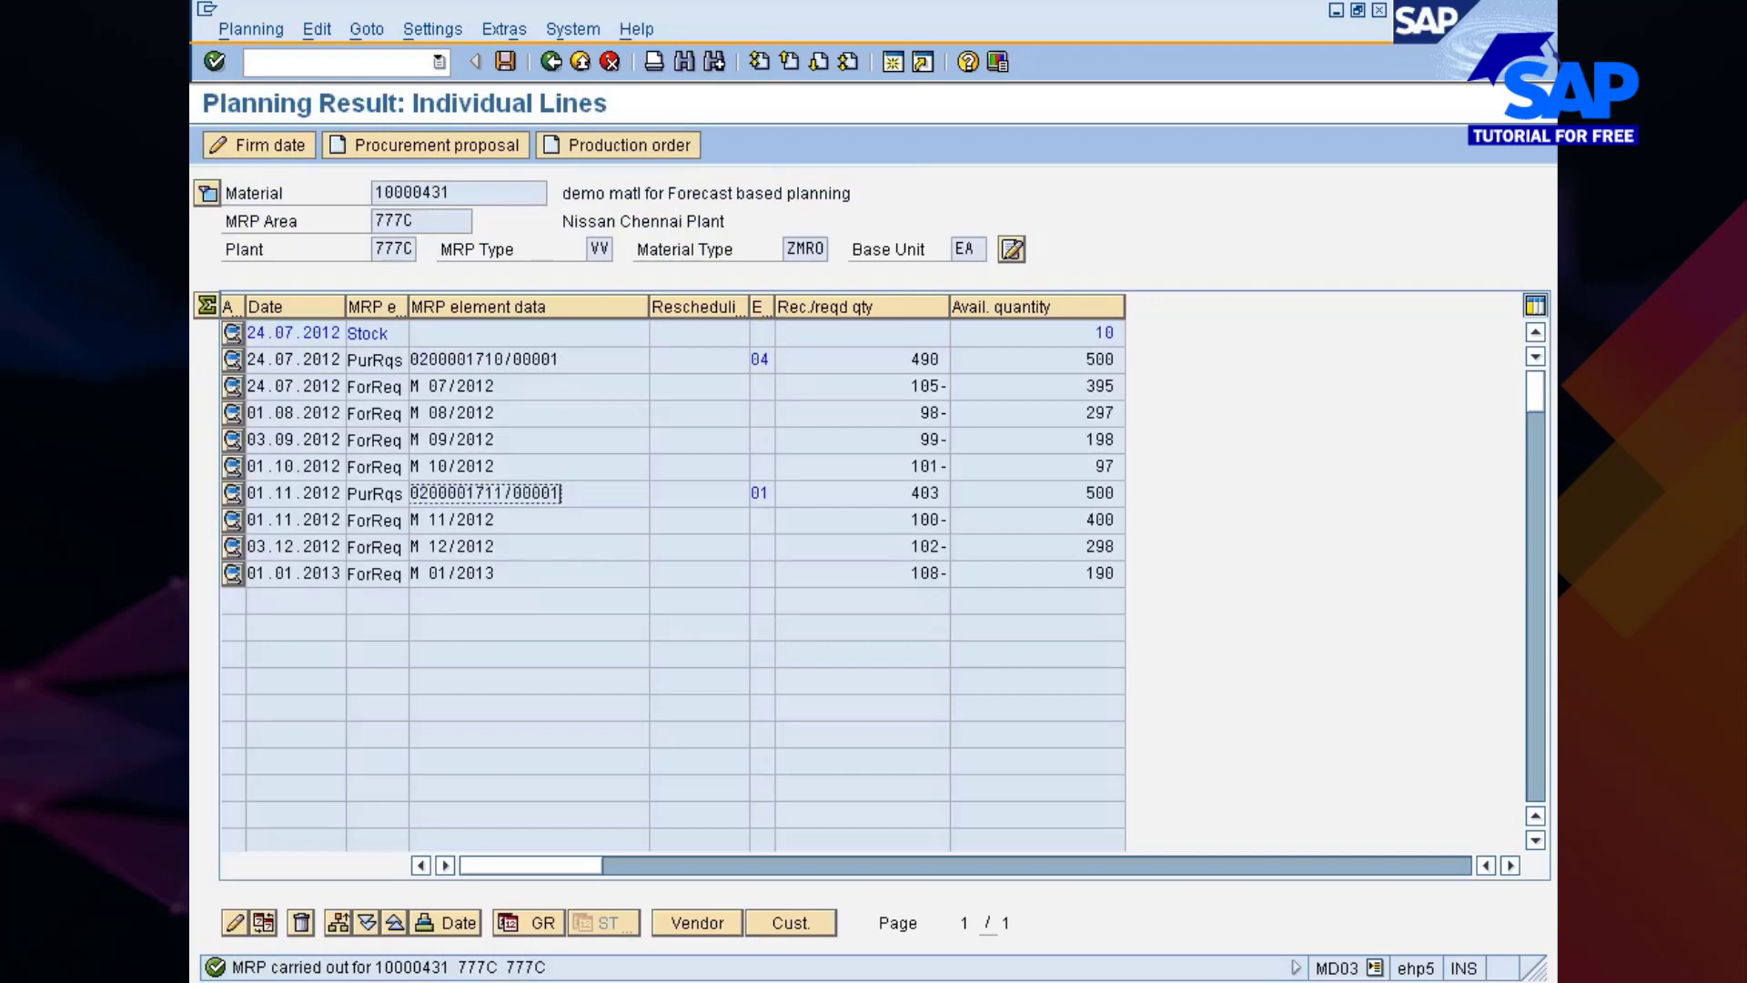
left_click(486, 360)
left_click_drag(485, 360, 561, 360)
left_click(1100, 332)
double_click(914, 360)
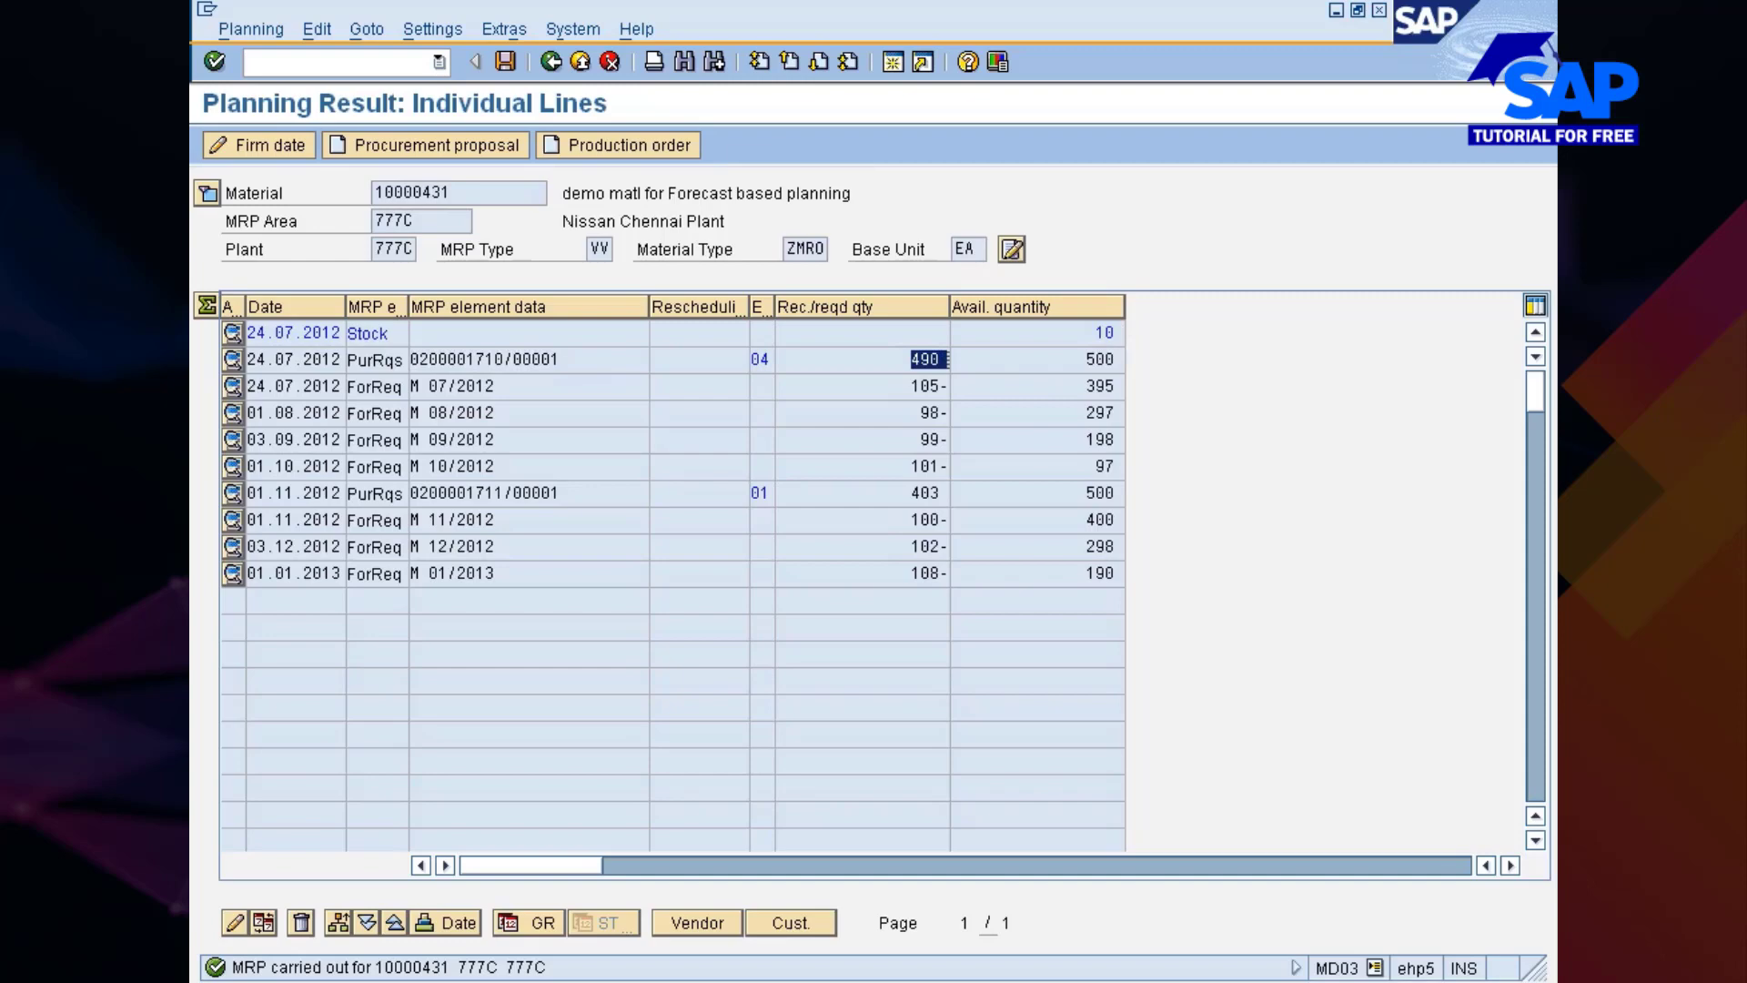
left_click(947, 360)
double_click(1122, 466)
left_click(1121, 466)
left_click_drag(912, 493, 946, 492)
left_click(948, 493)
Switch to the Enter Other Goods Receipts session, start transaction MM03 and display the Forecasting view of material 10000431 for plant 777C.
left_click(972, 981)
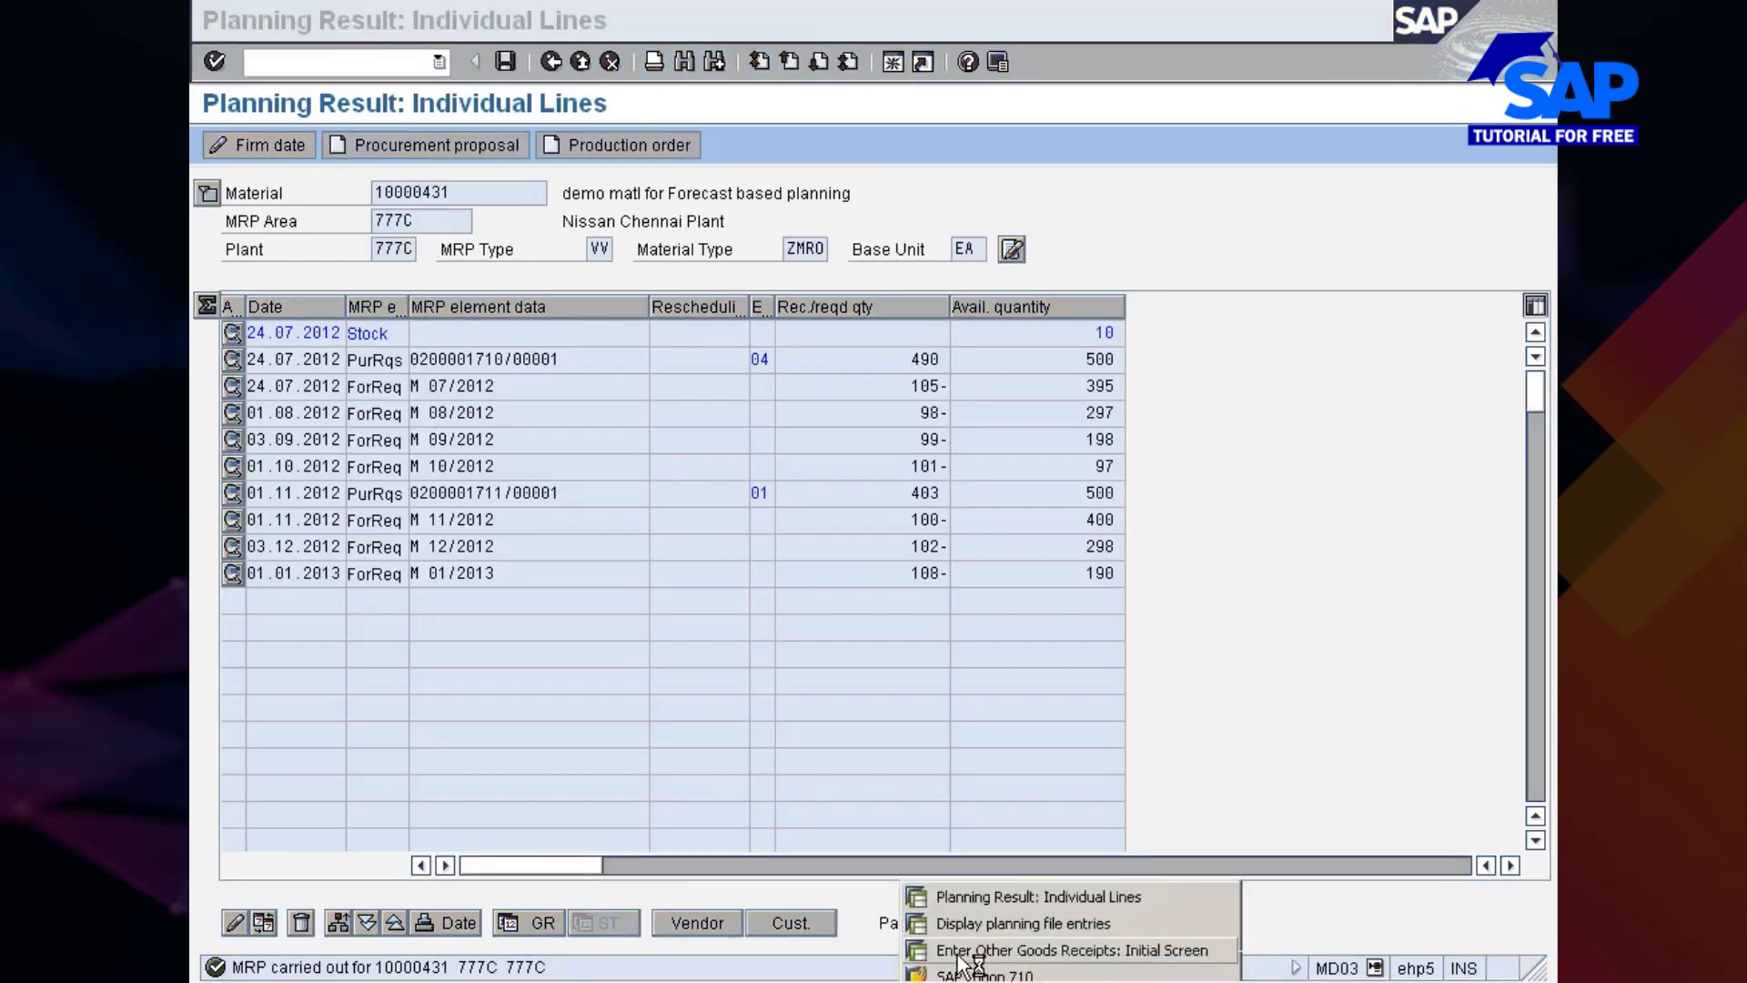
left_click(960, 952)
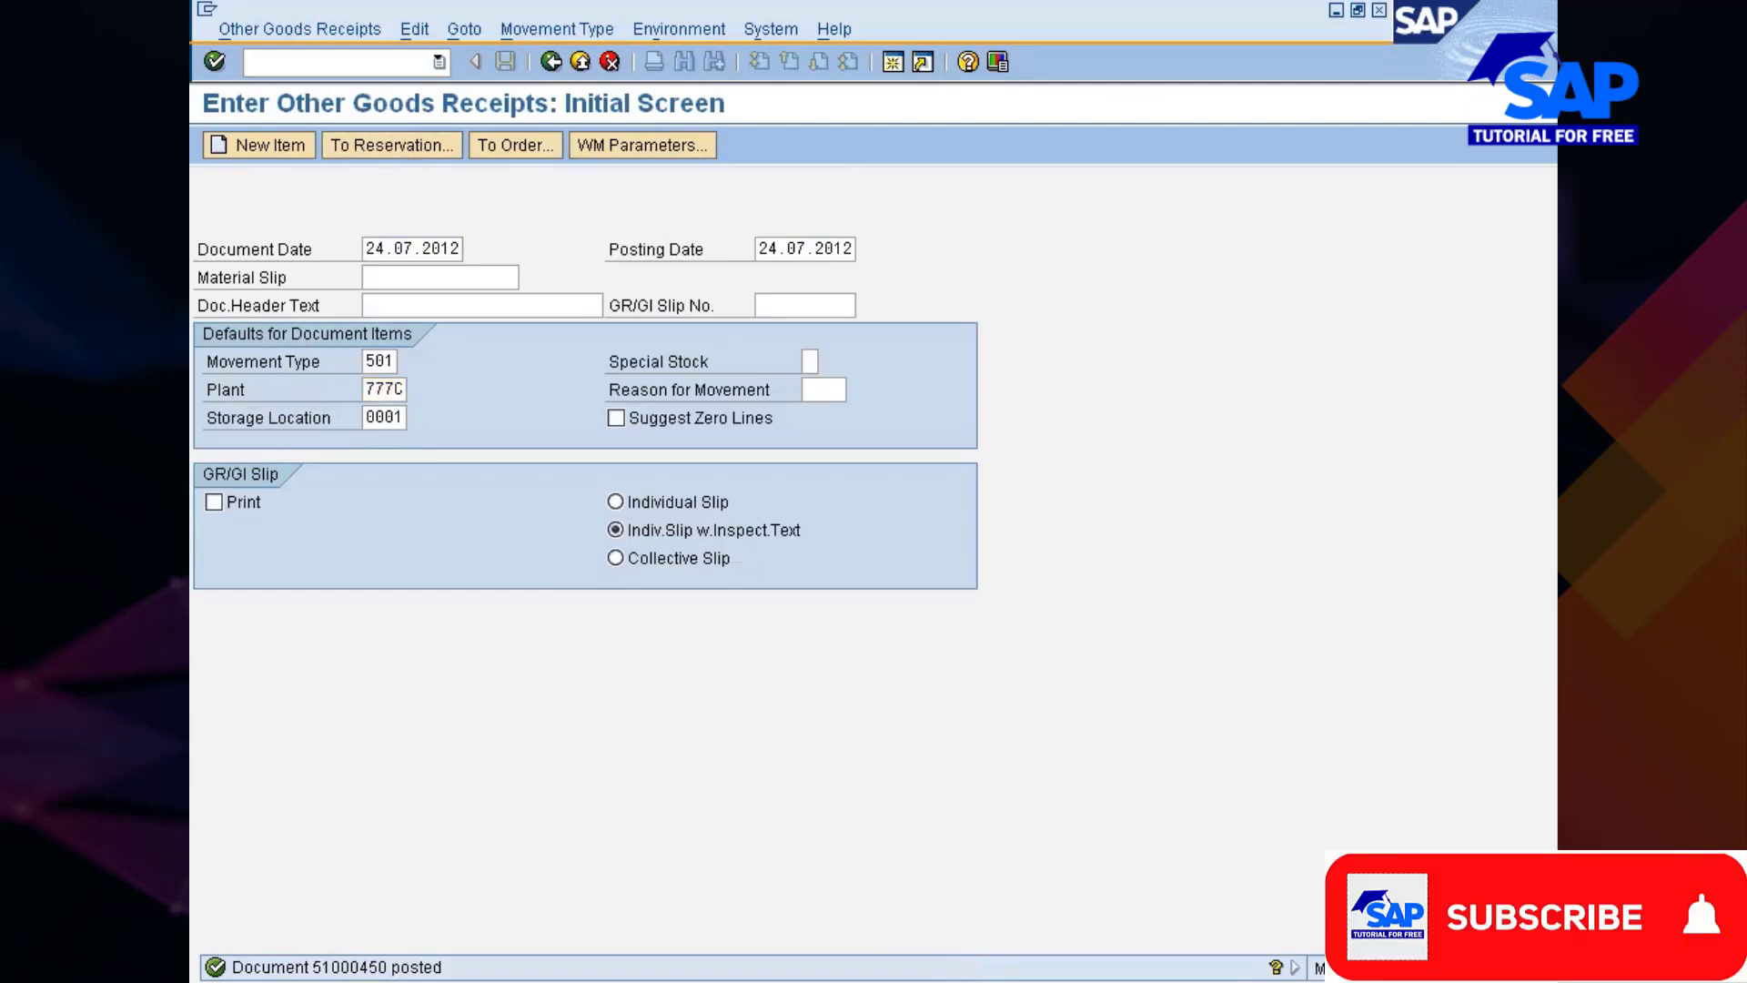
type("/nmm")
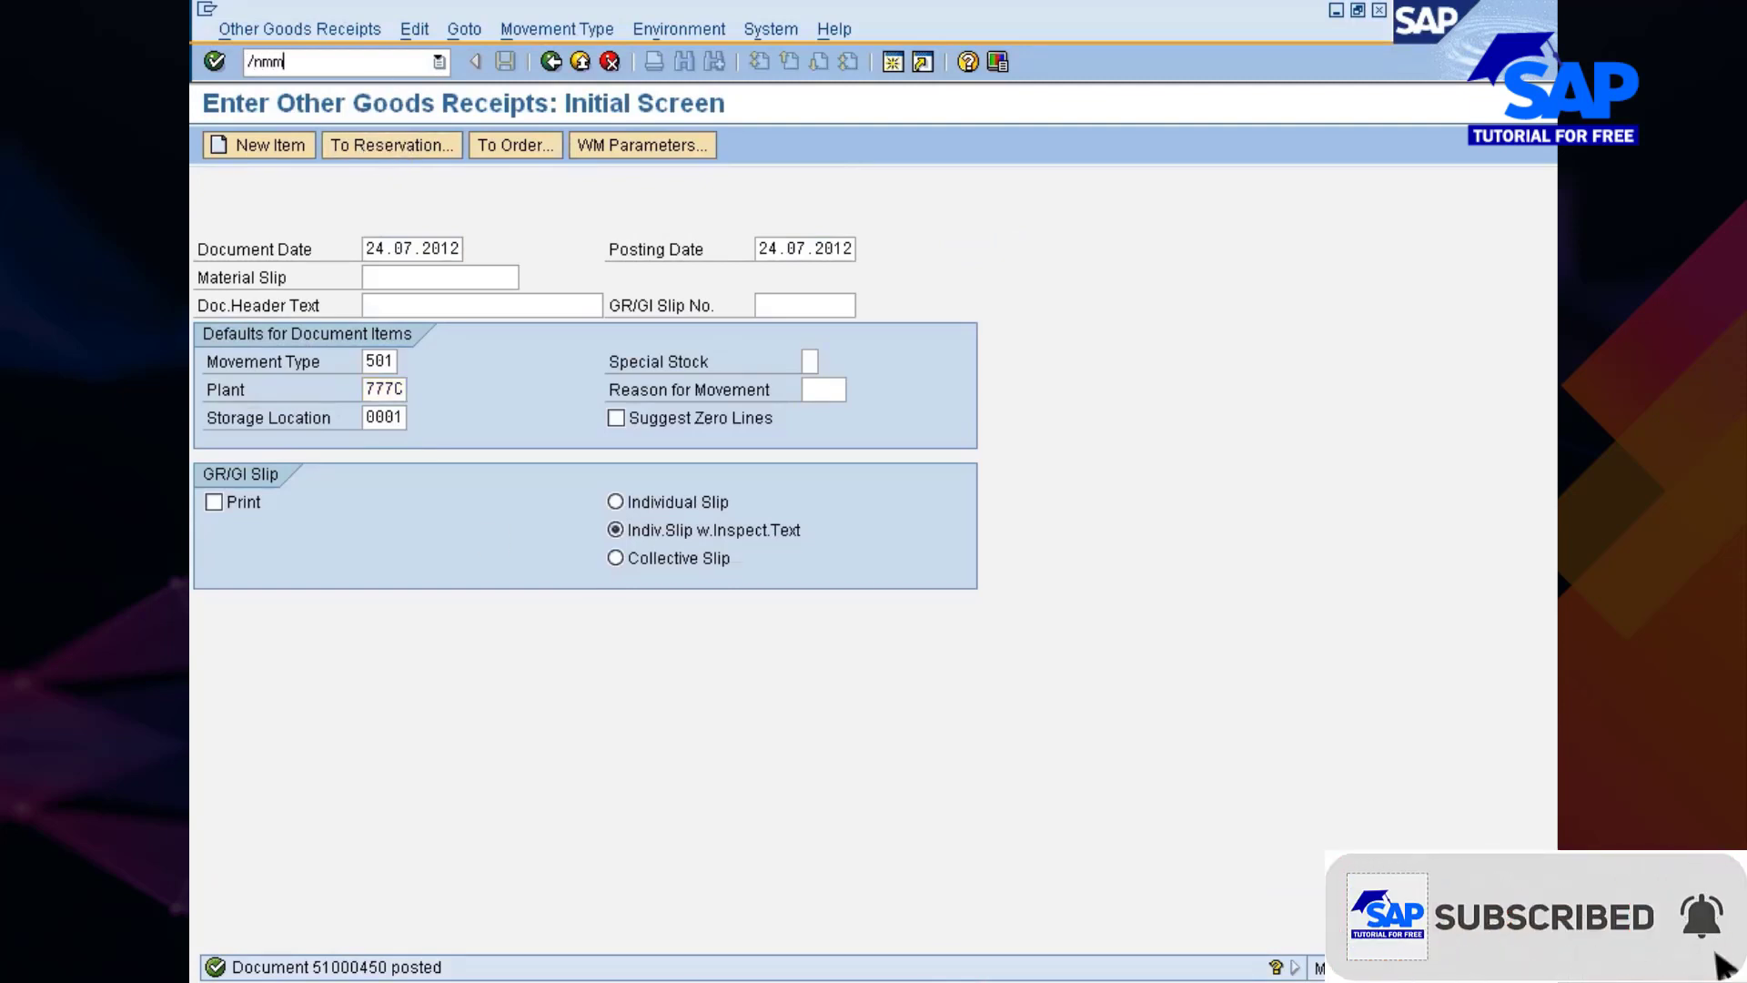
type("be")
key("Return")
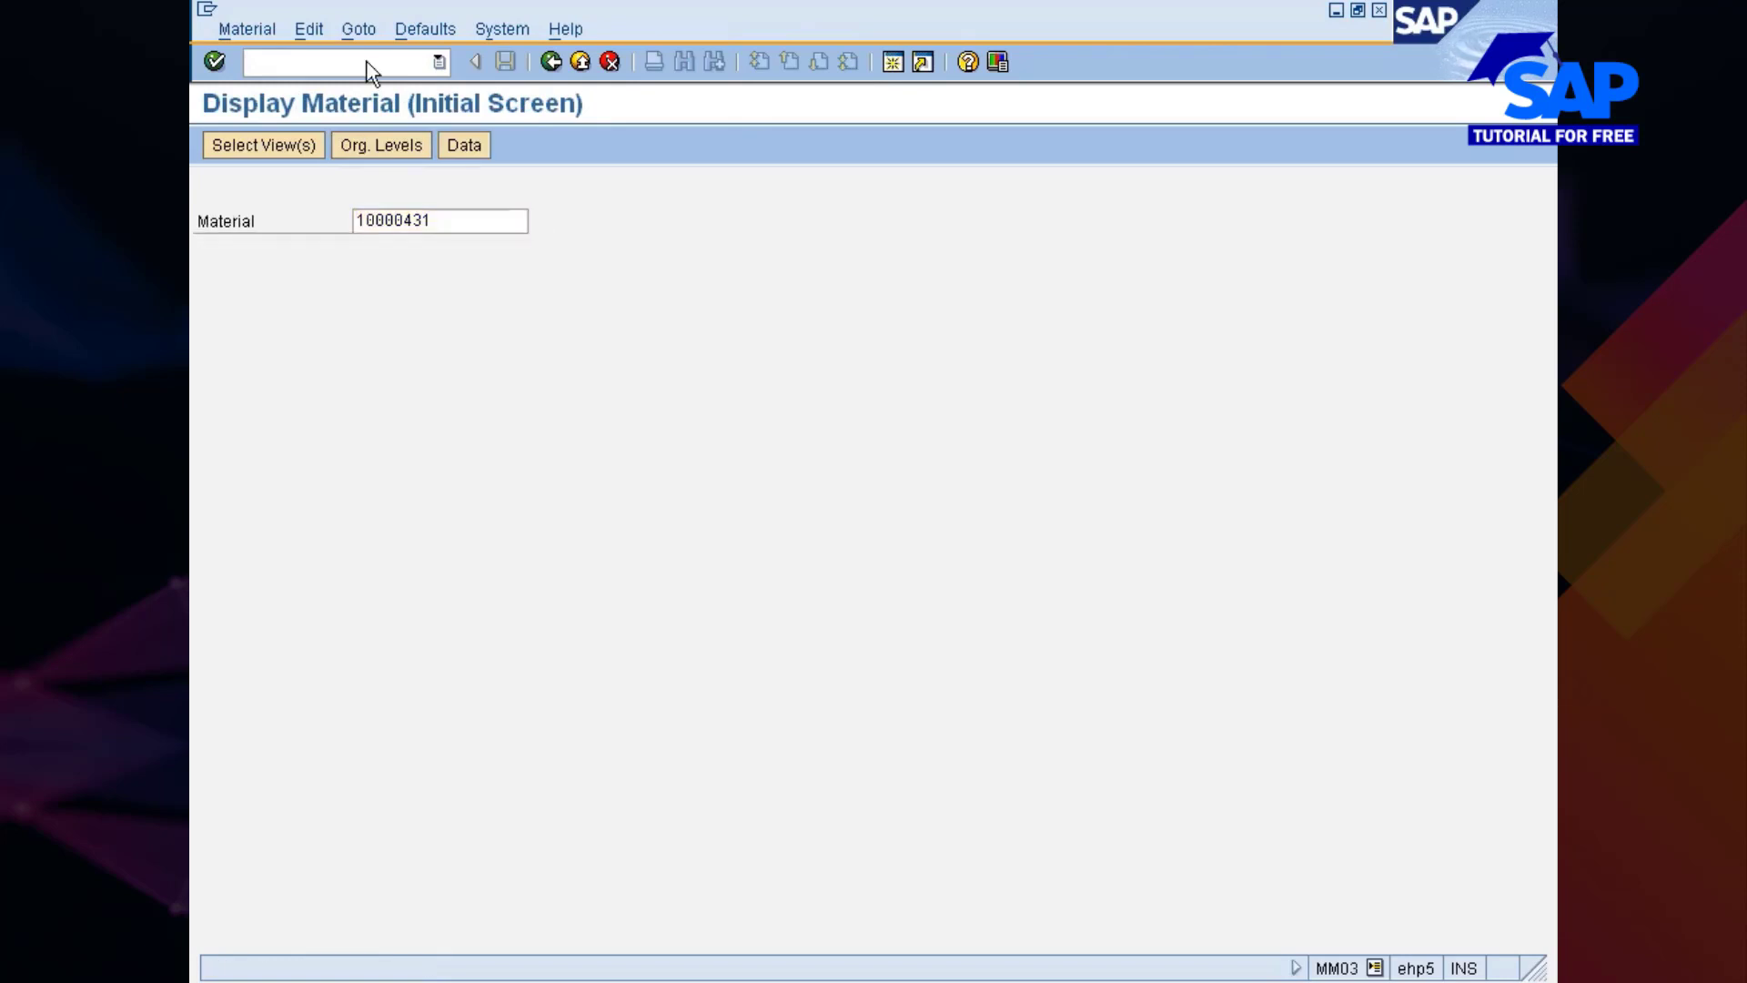
key("Return")
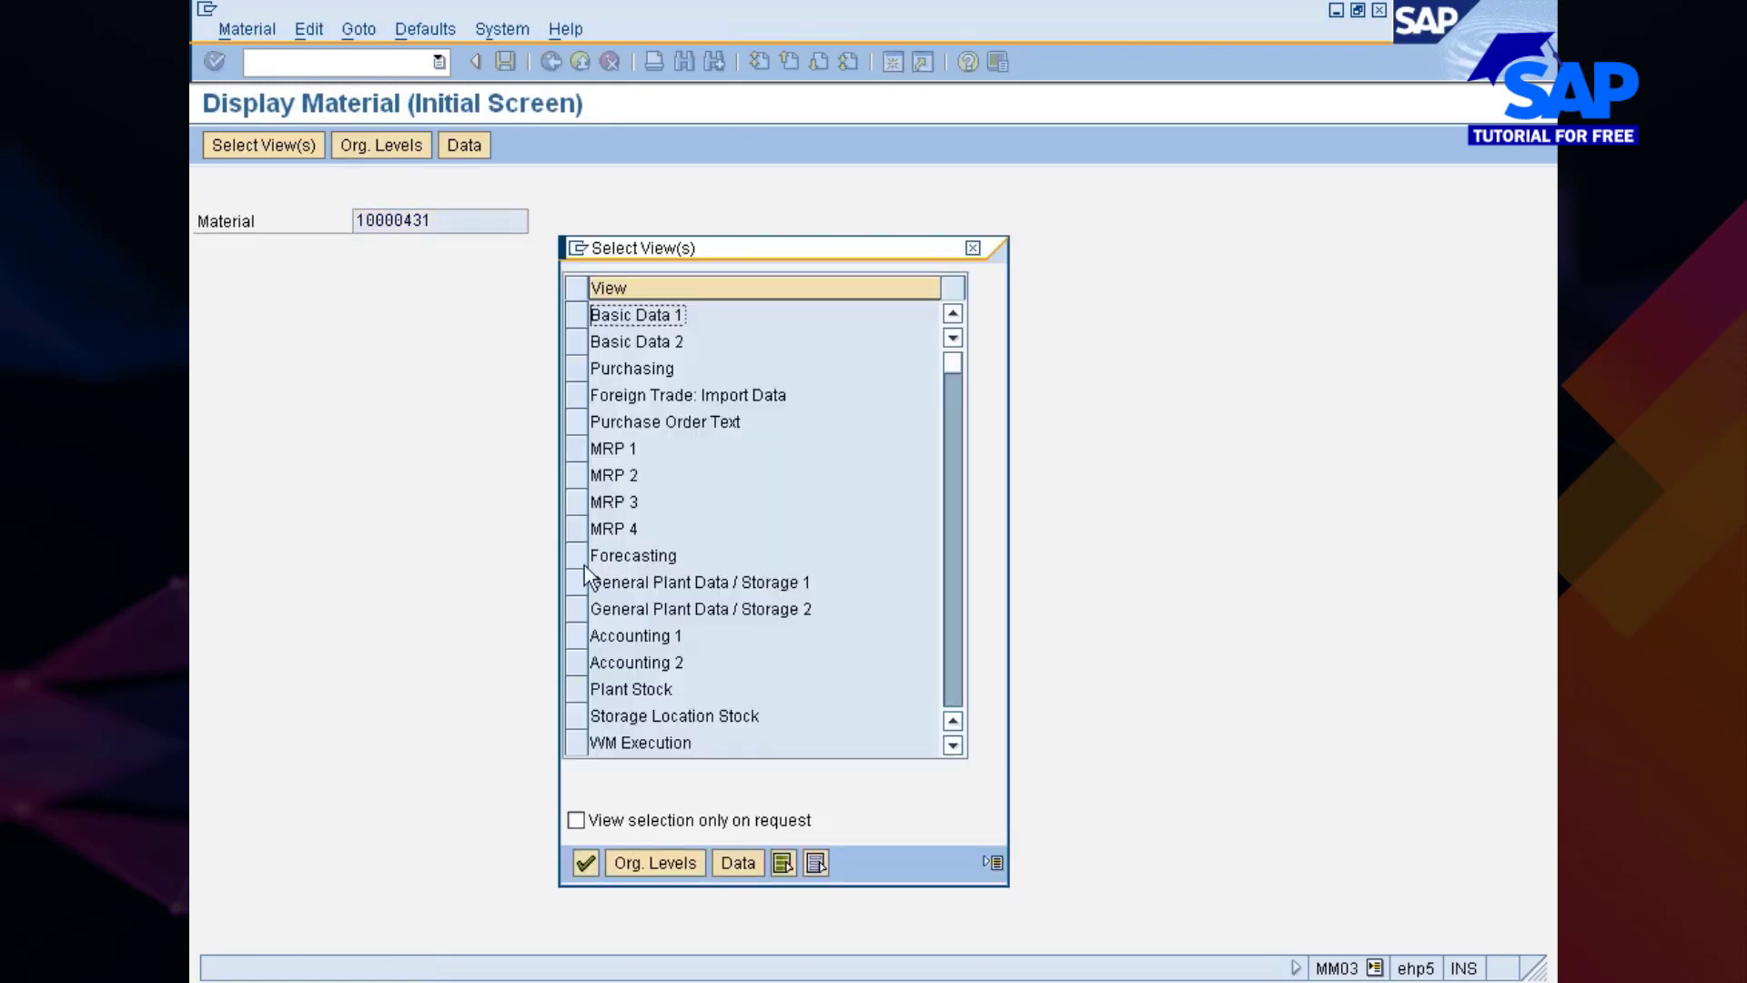
left_click(584, 562)
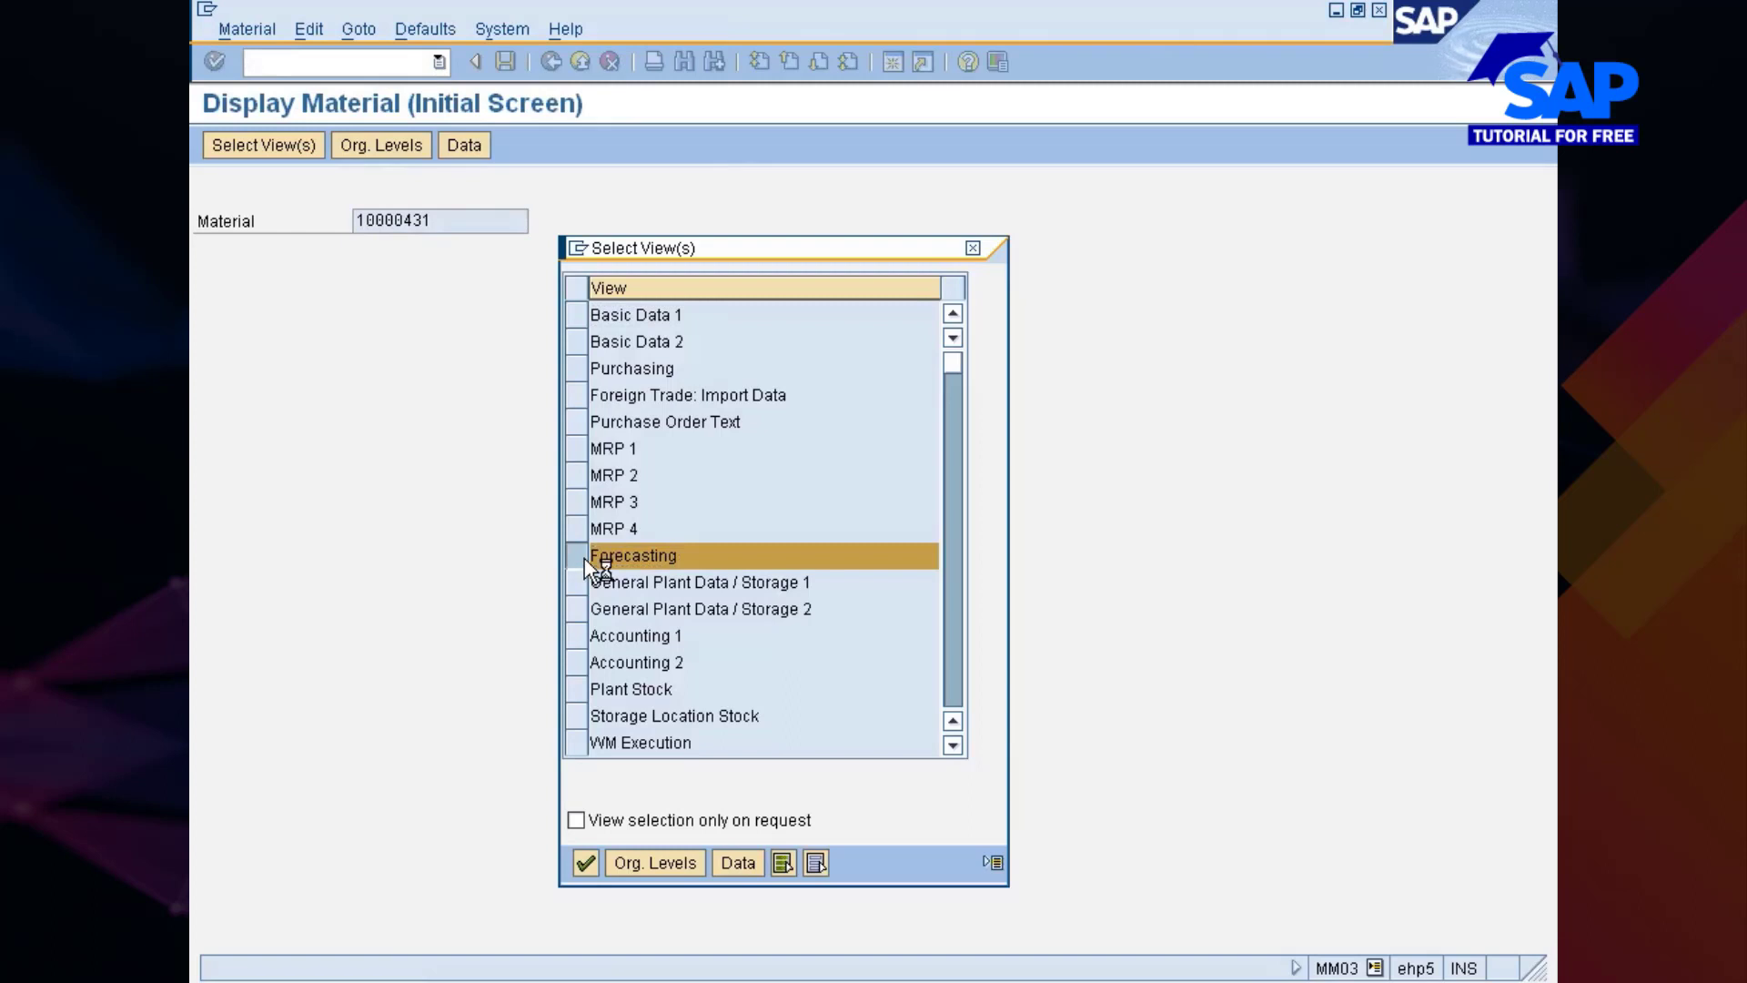
key("Return")
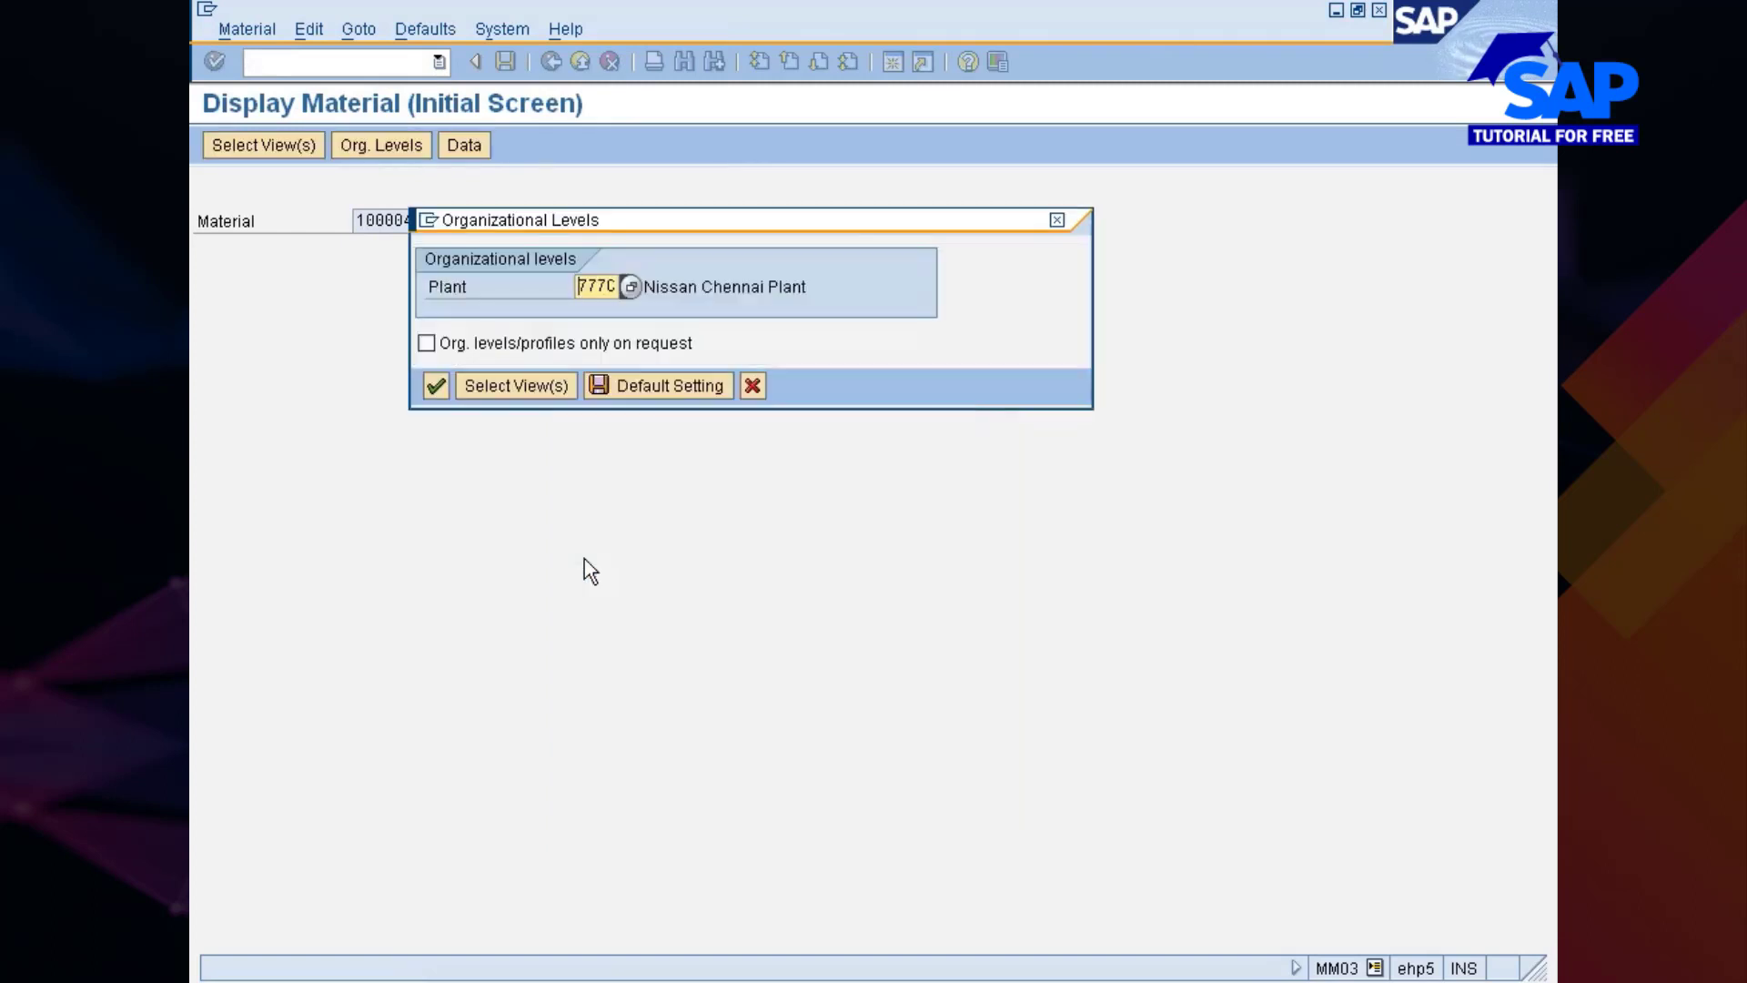
key("Return")
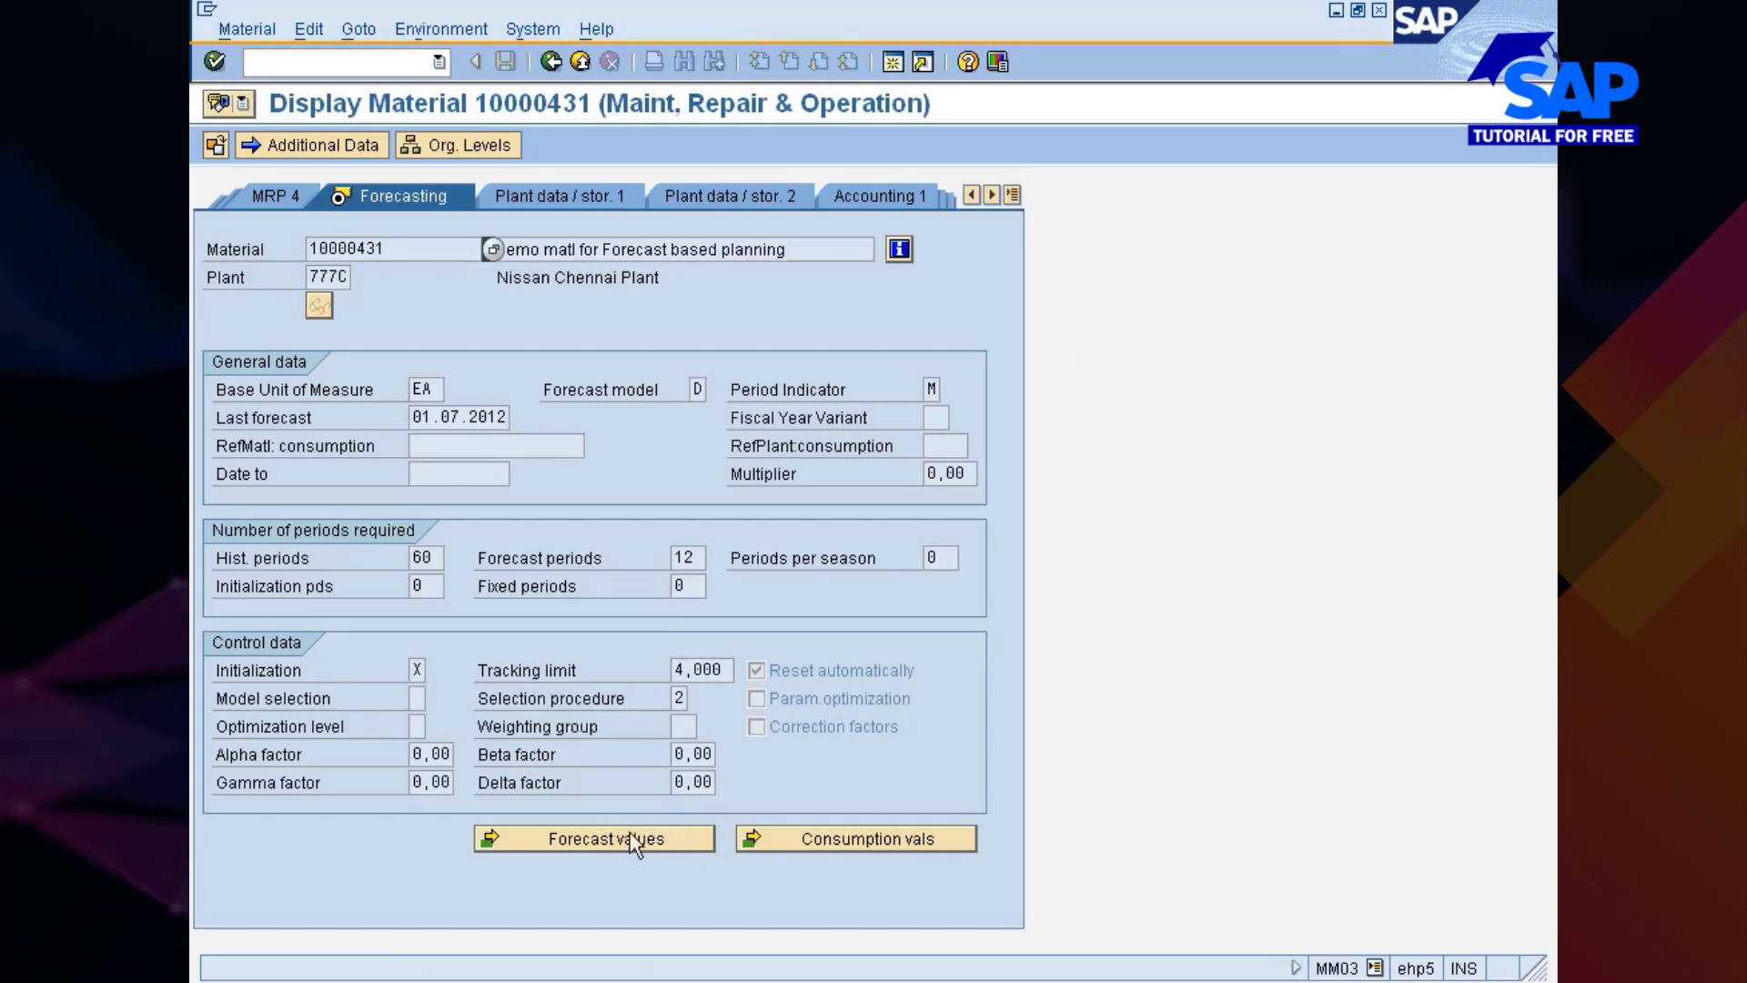
Display the material's forecast values, review the corrected monthly values from 07.2012 onward and close the results.
left_click(634, 839)
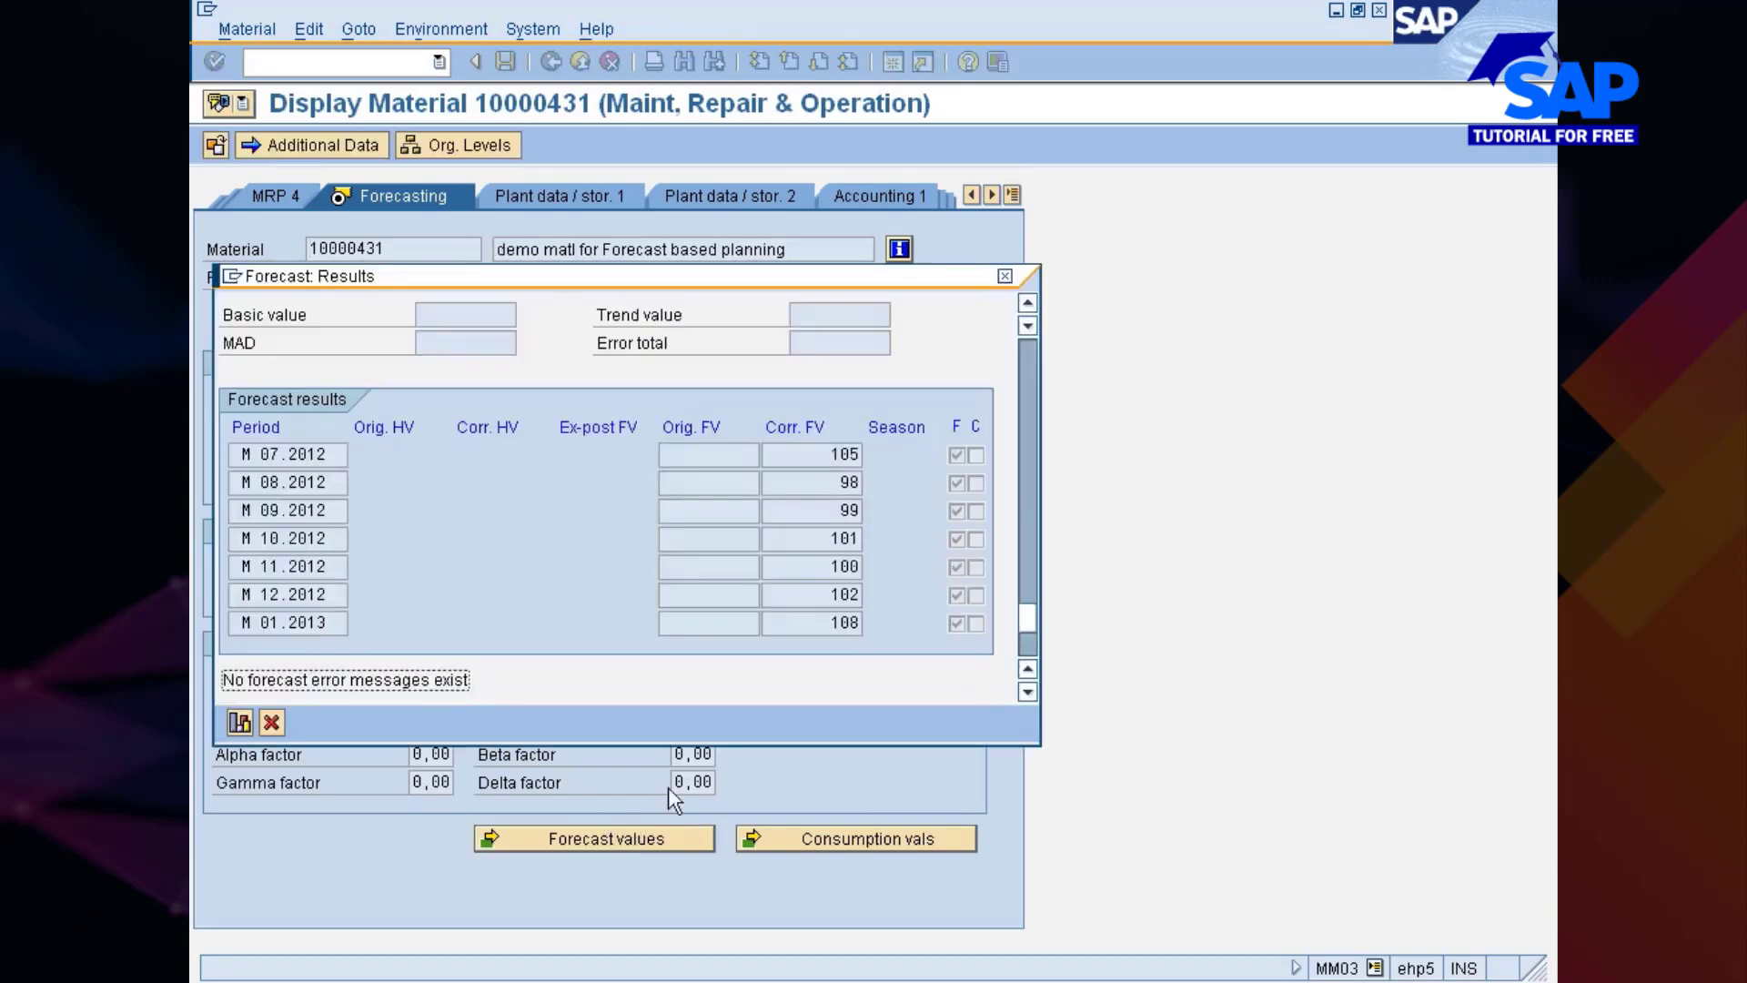
left_click(832, 454)
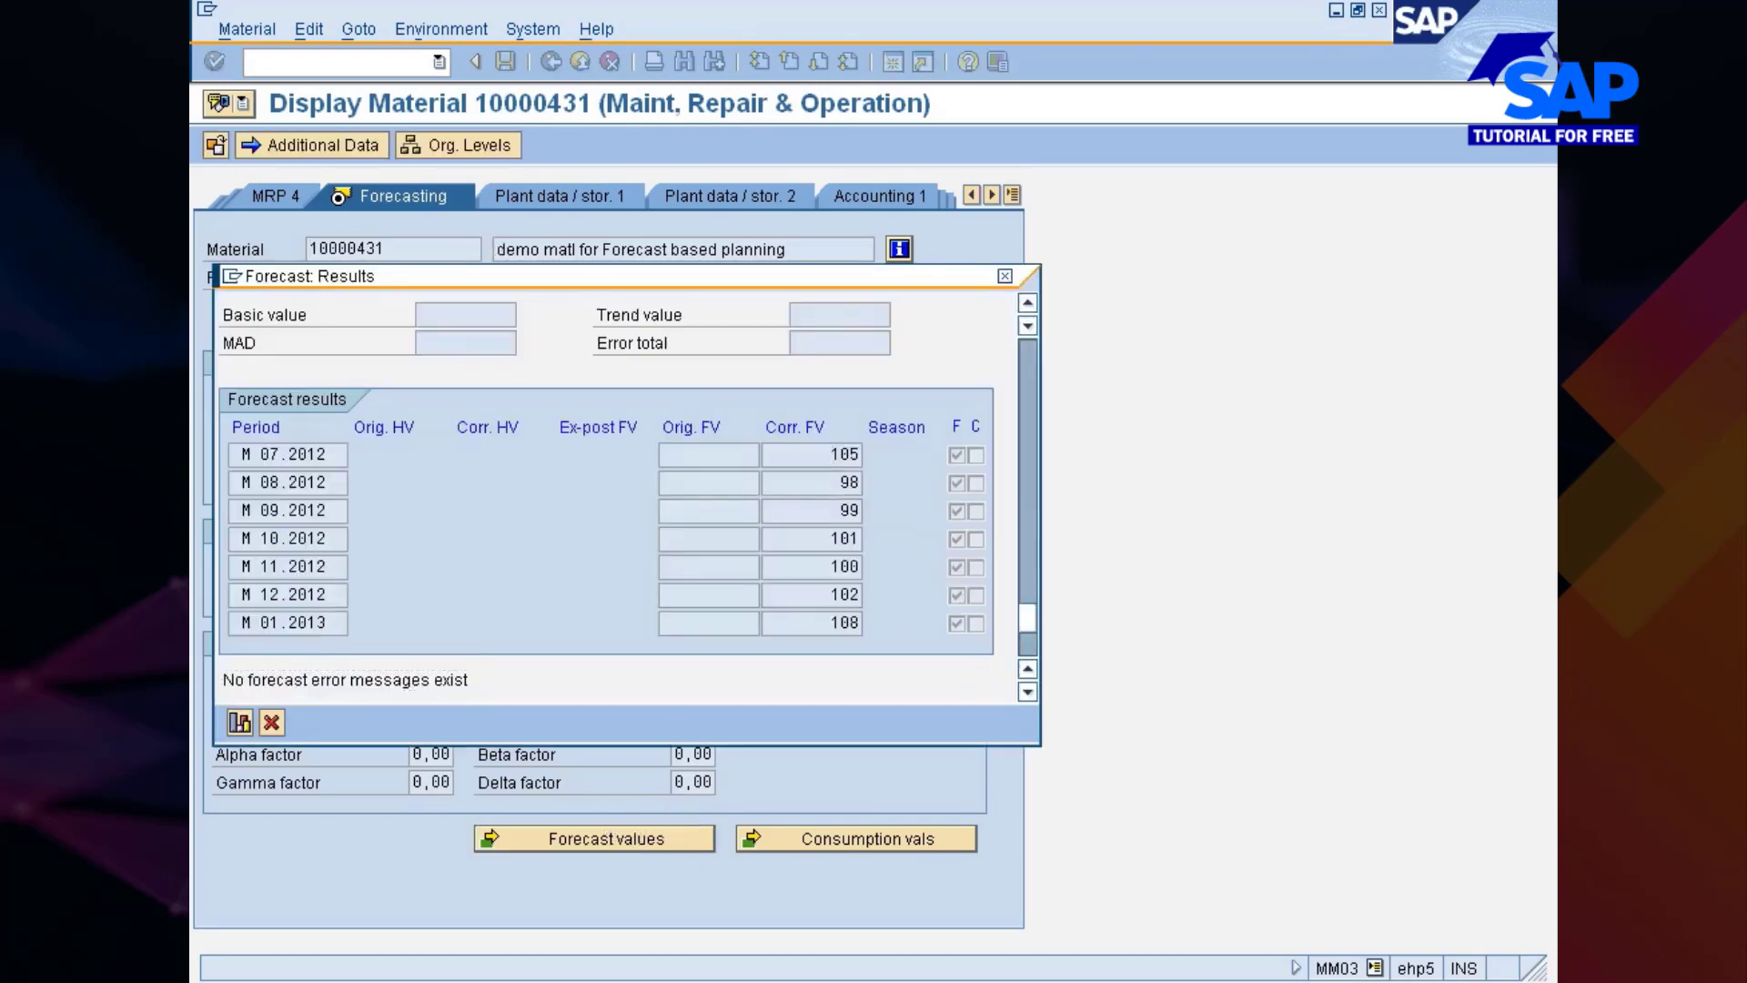
left_click(833, 538)
left_click(1005, 275)
Return to the Planning Result: Individual Lines session and save the MRP result.
key("alt+Tab")
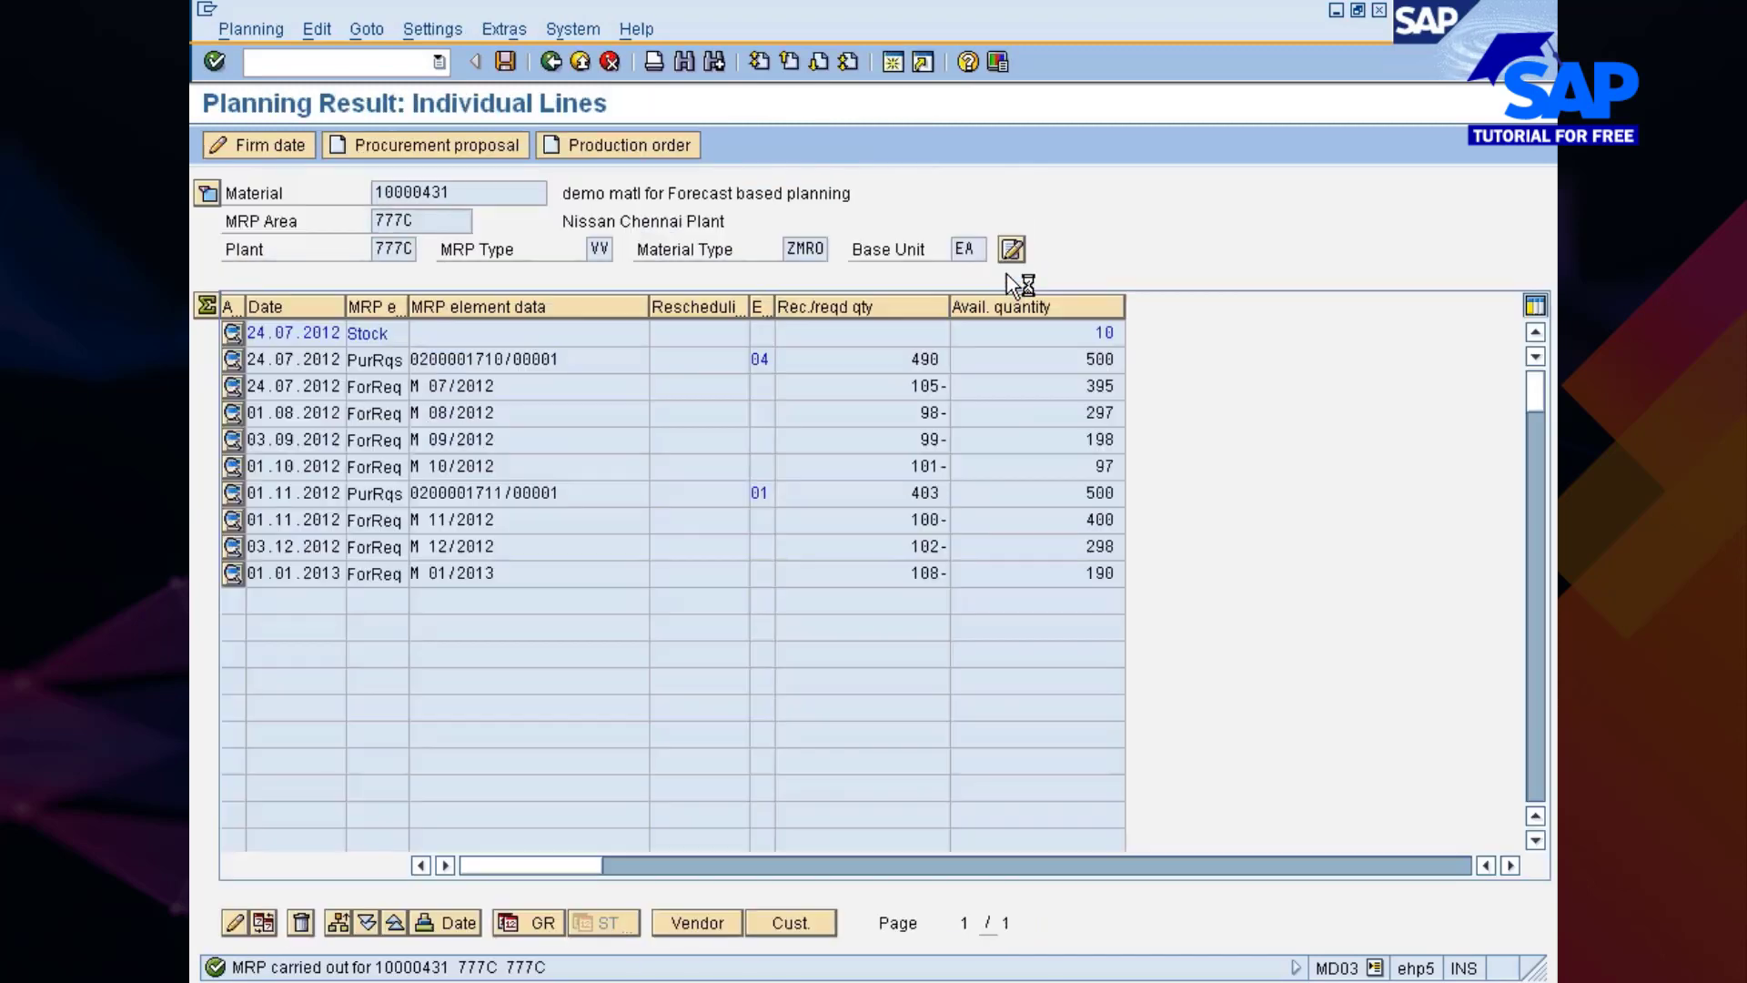
key("alt+Tab")
key("alt+Tab")
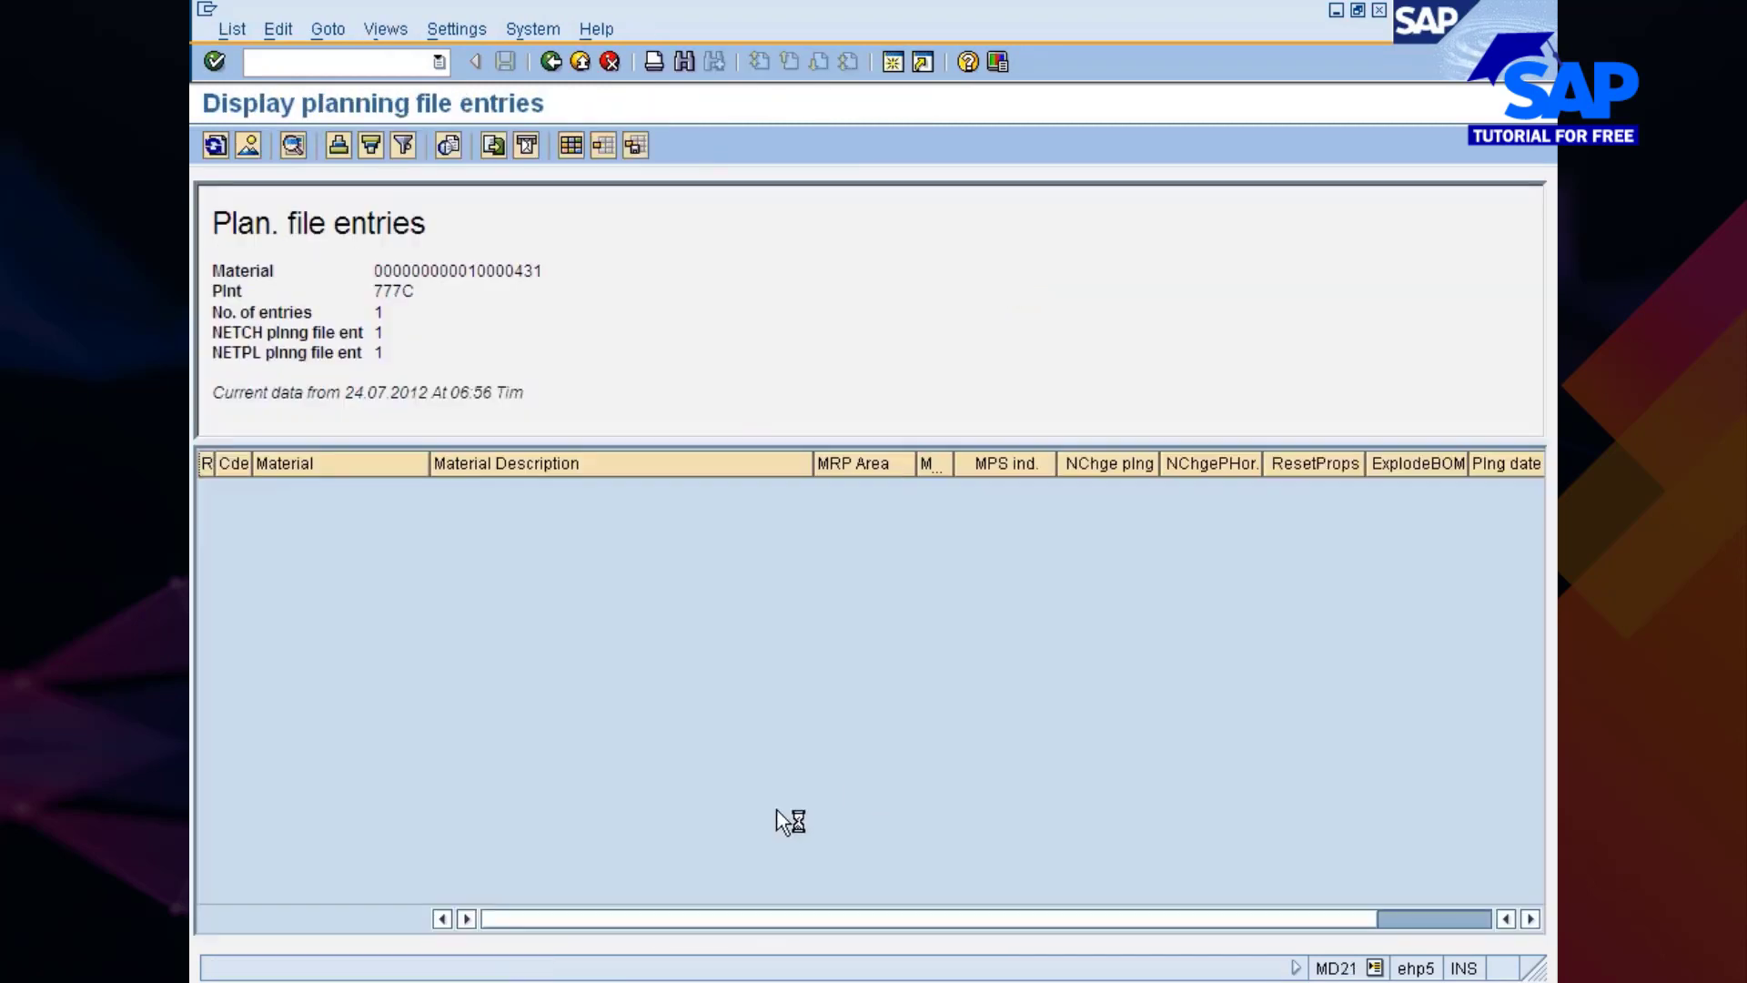
key("alt+Tab")
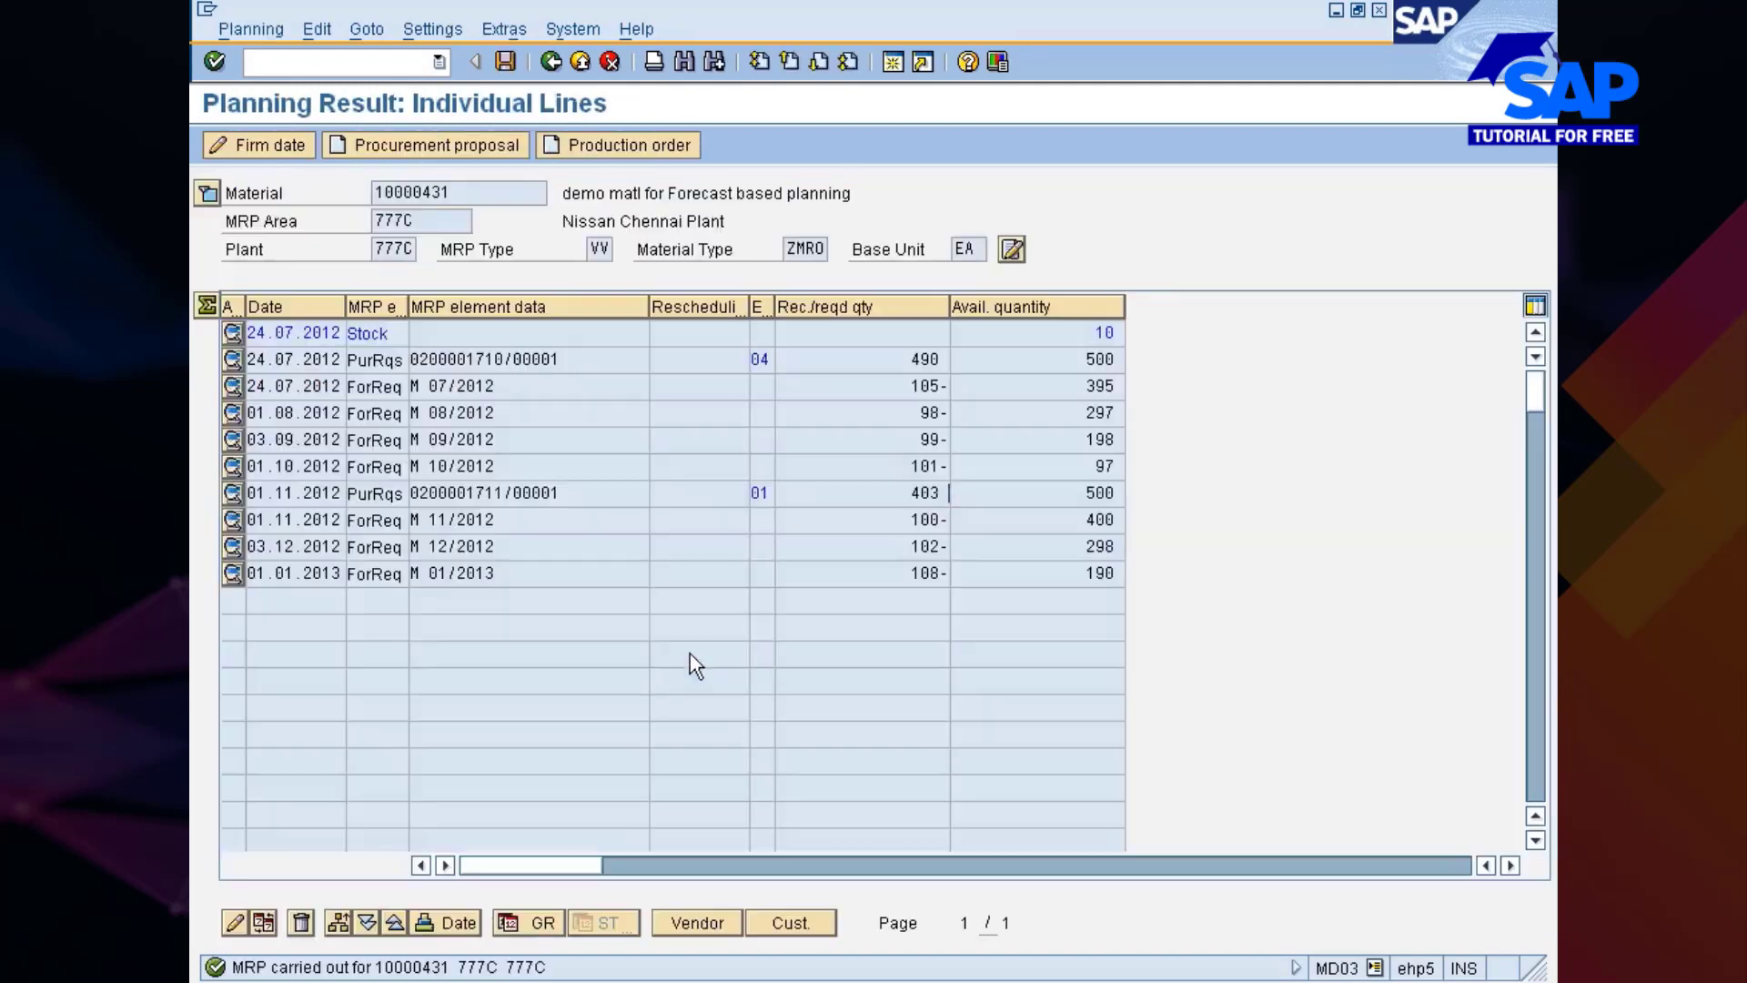
left_click(504, 62)
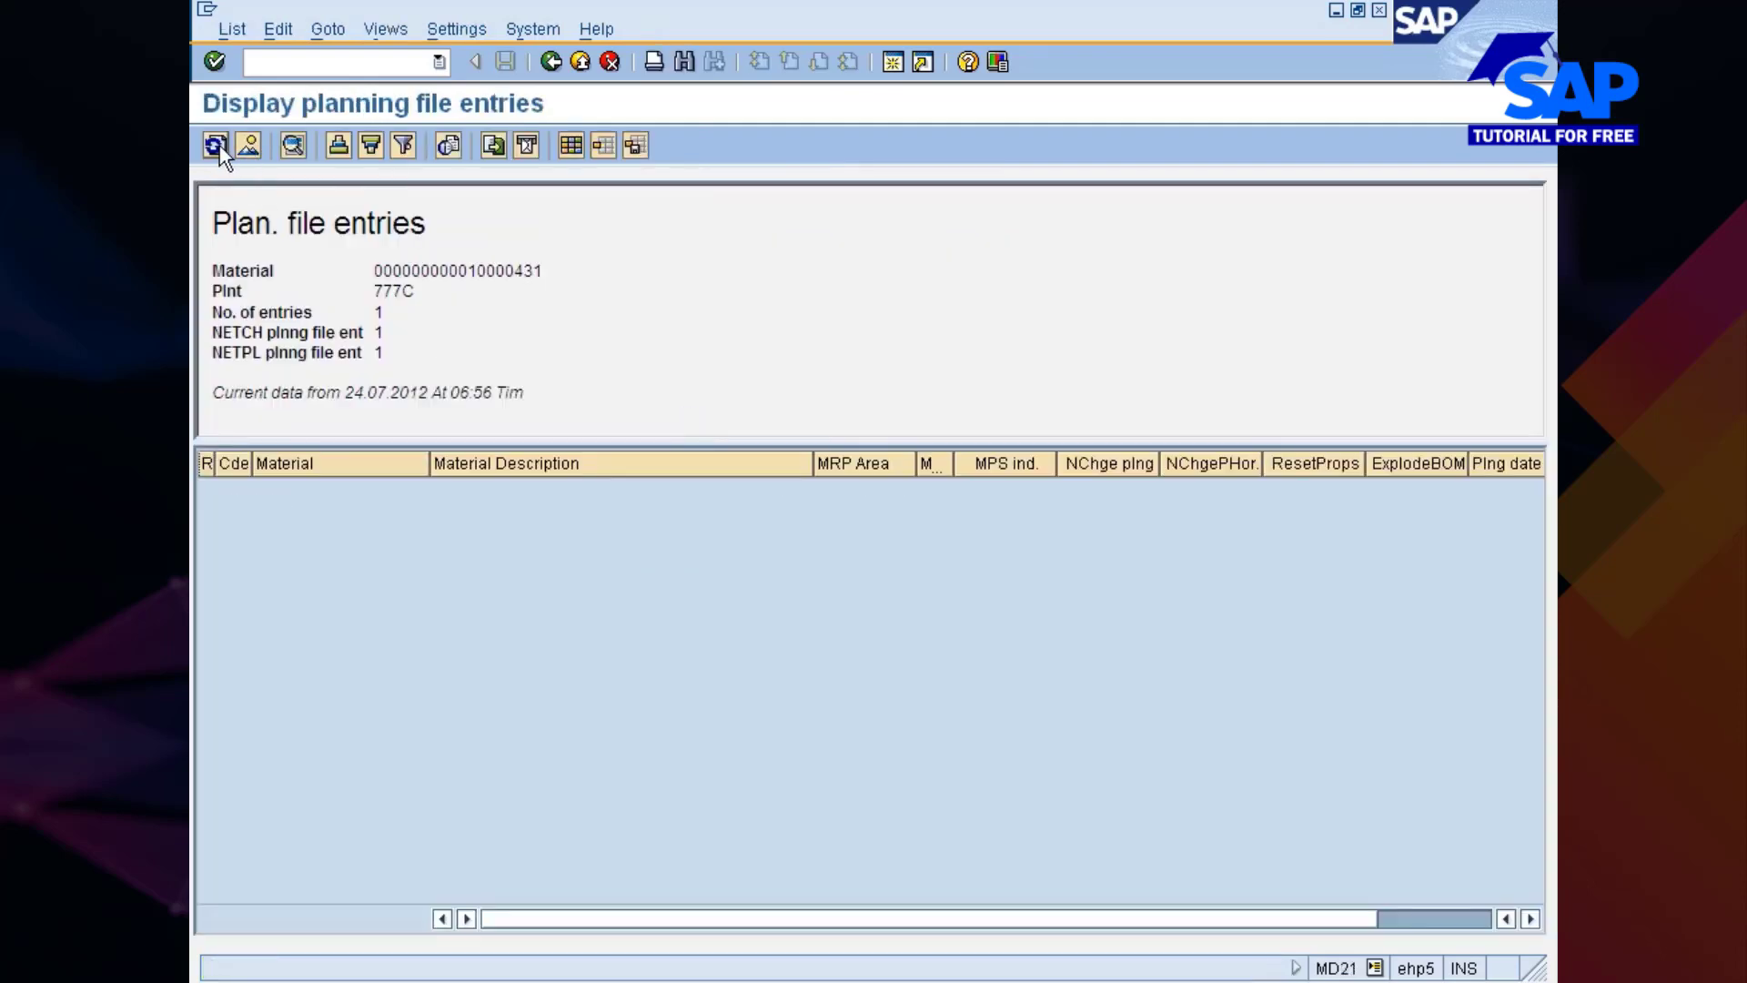
Refresh the planning file entries for material 10000431, return to the selection screen and switch to the PowerPoint presentation.
left_click(216, 146)
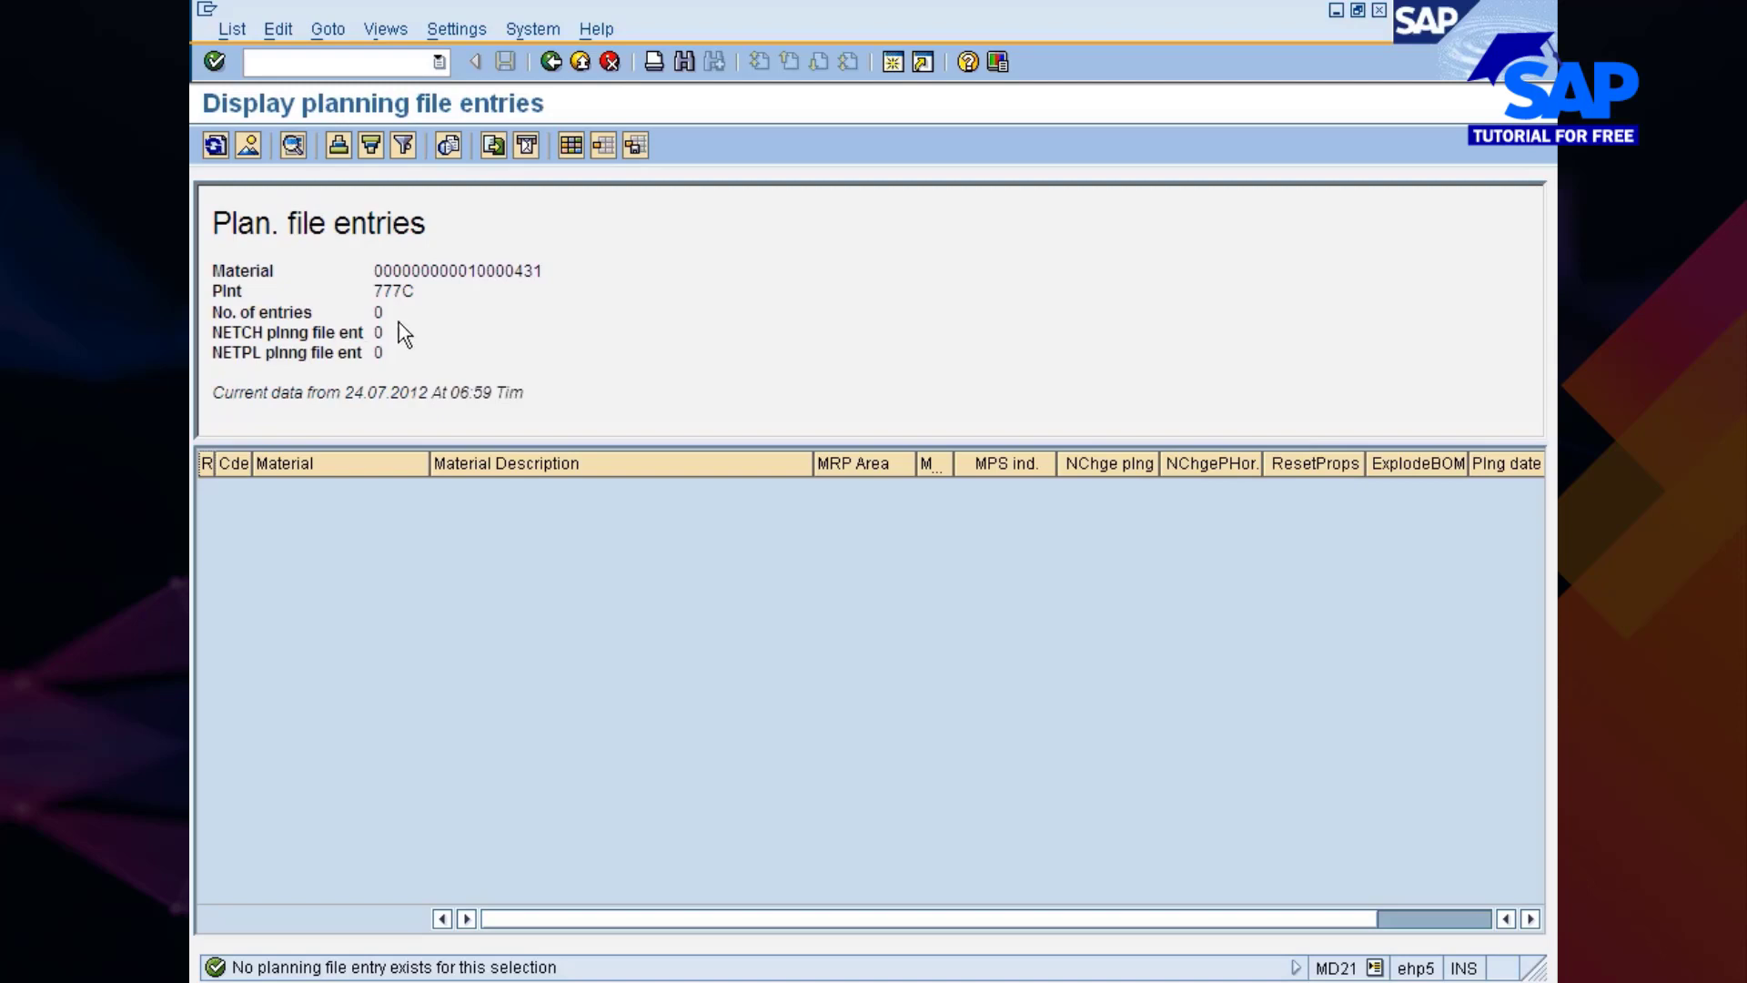
left_click(551, 61)
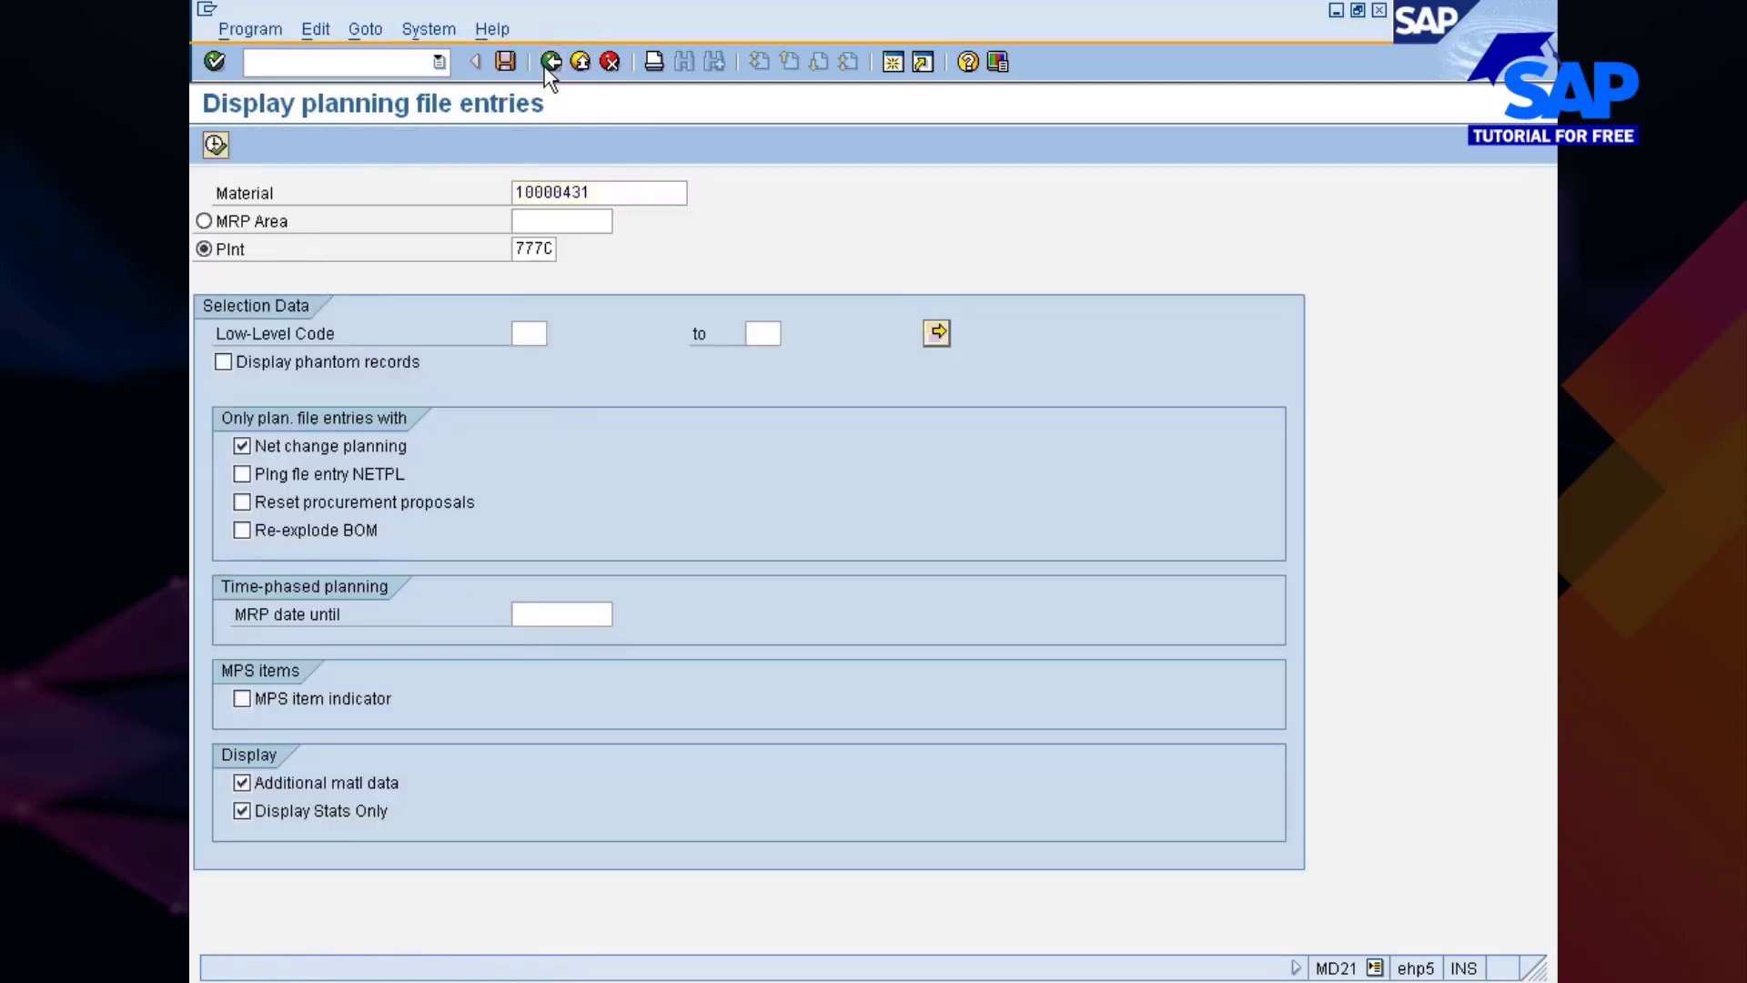
key("alt+Tab")
key("alt+Tab")
key("alt+Tab")
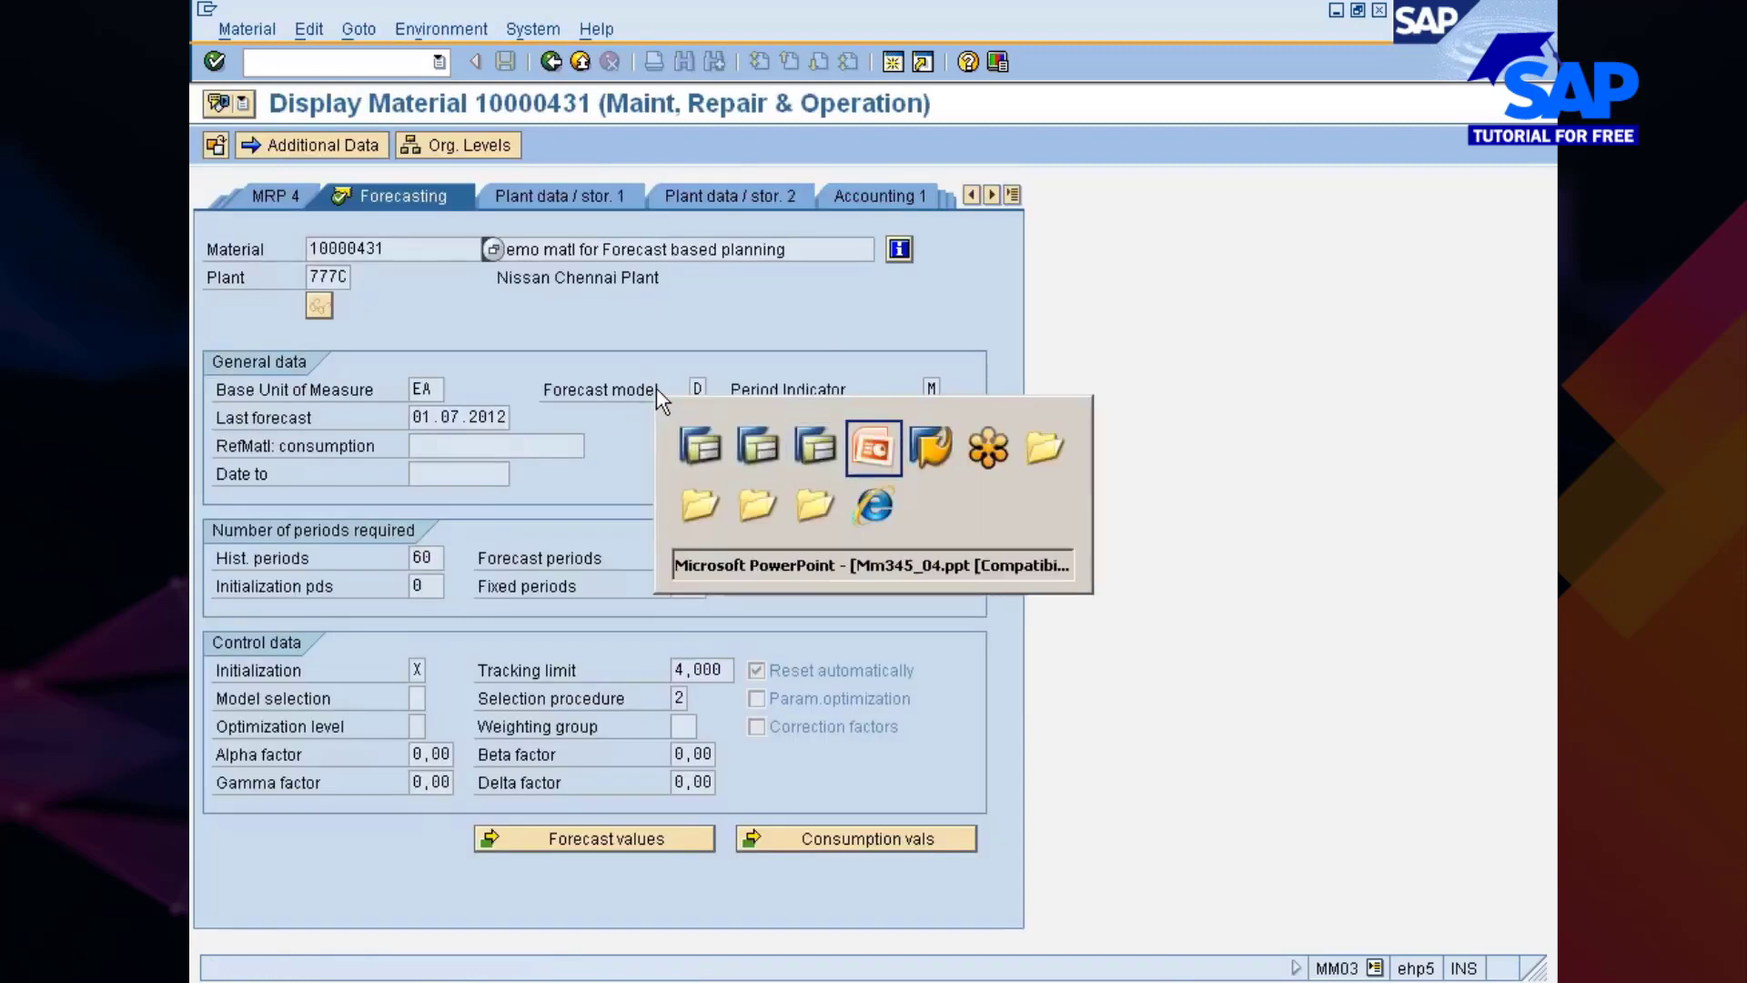
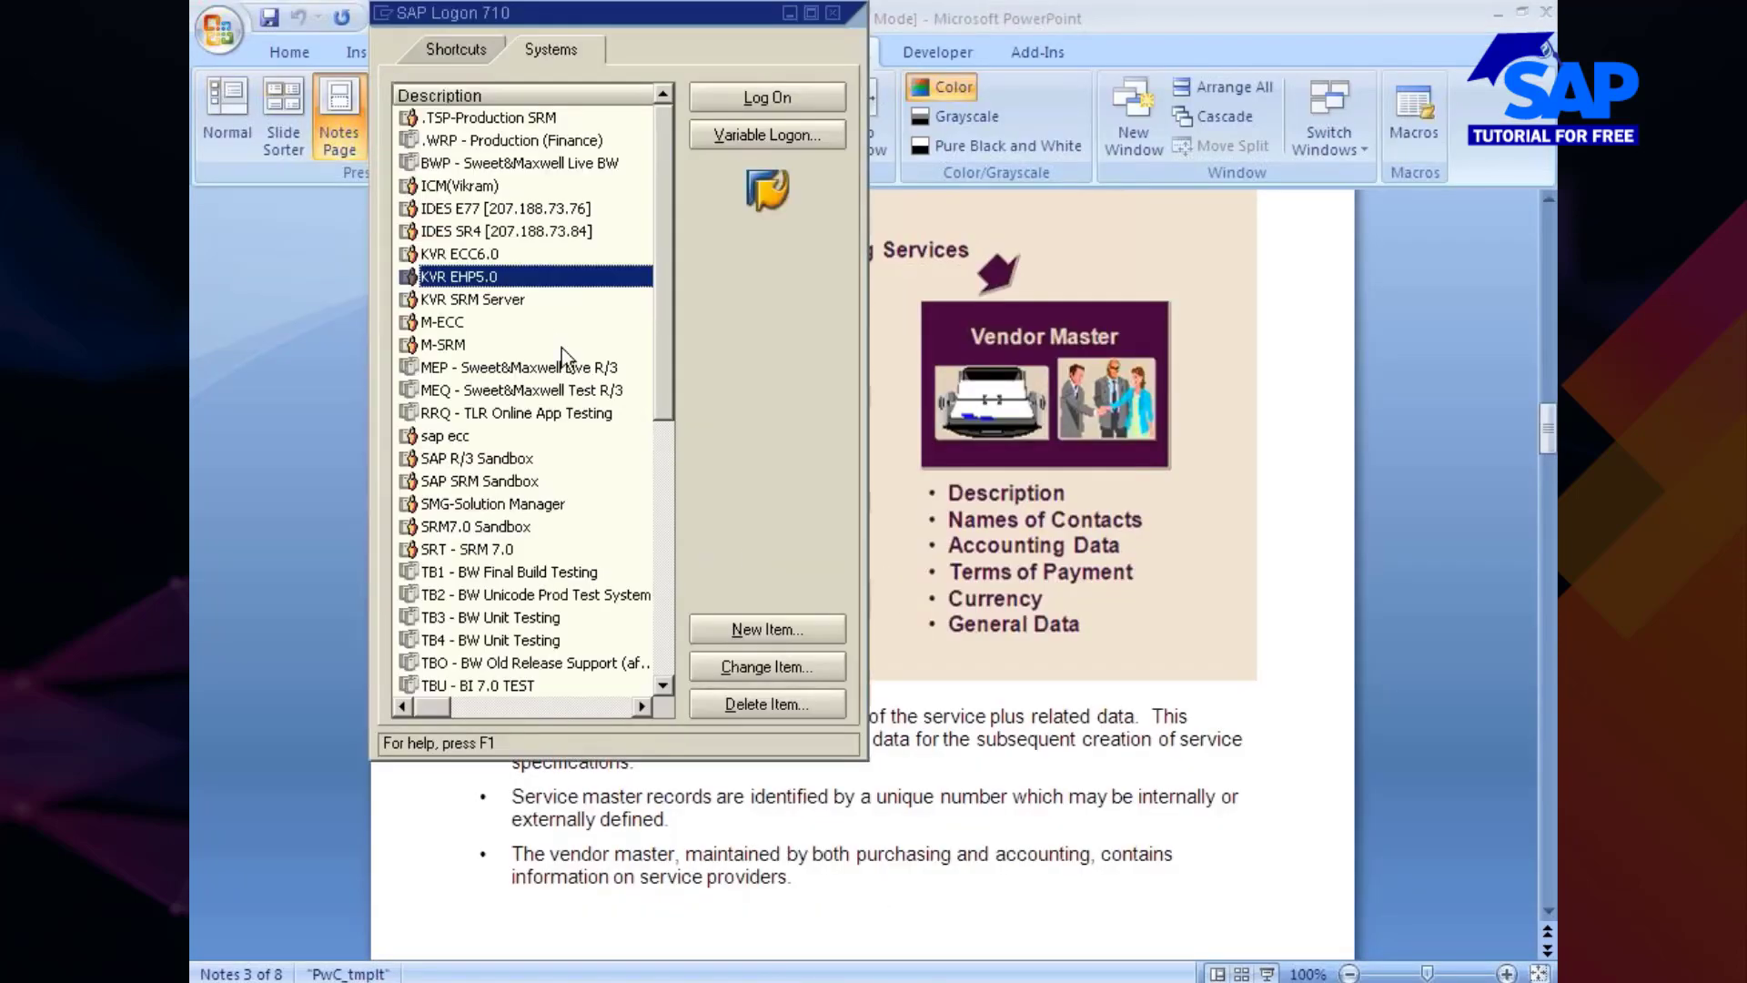
Log on to the KVR EHP5.0 system from SAP Logon in client 800 with the user name and account password.
left_click(559, 275)
double_click(558, 275)
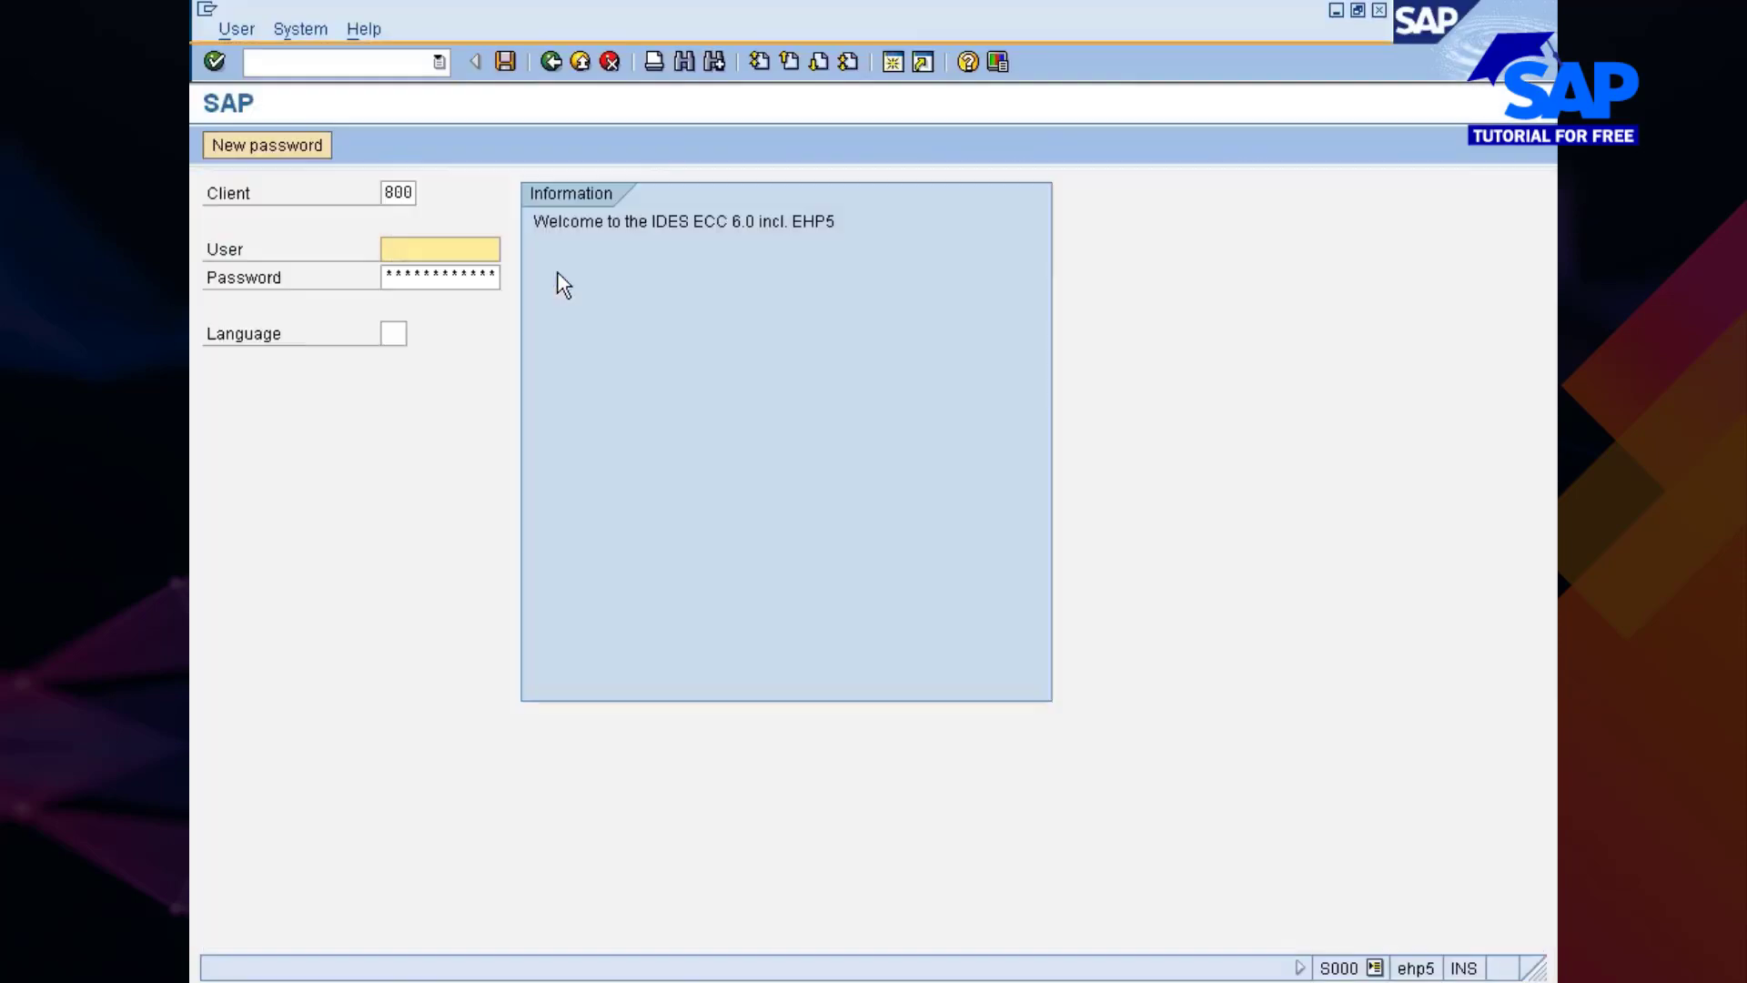
key("BackSpace")
key("Return")
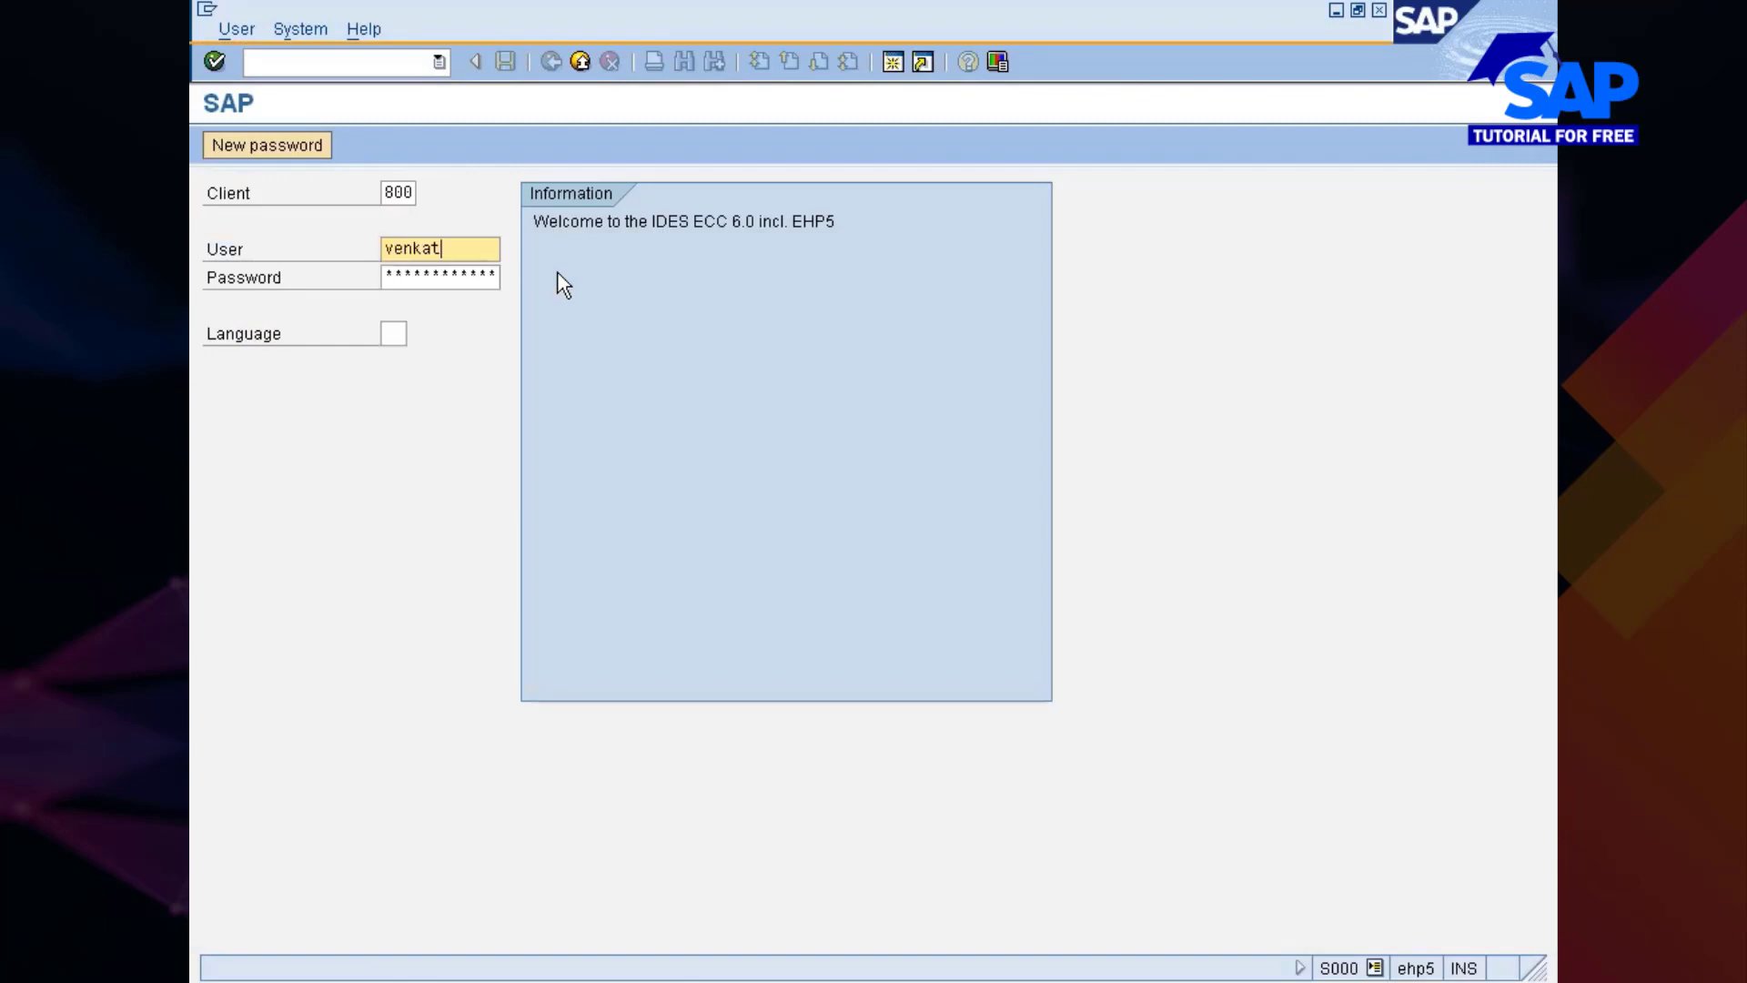
key("Tab")
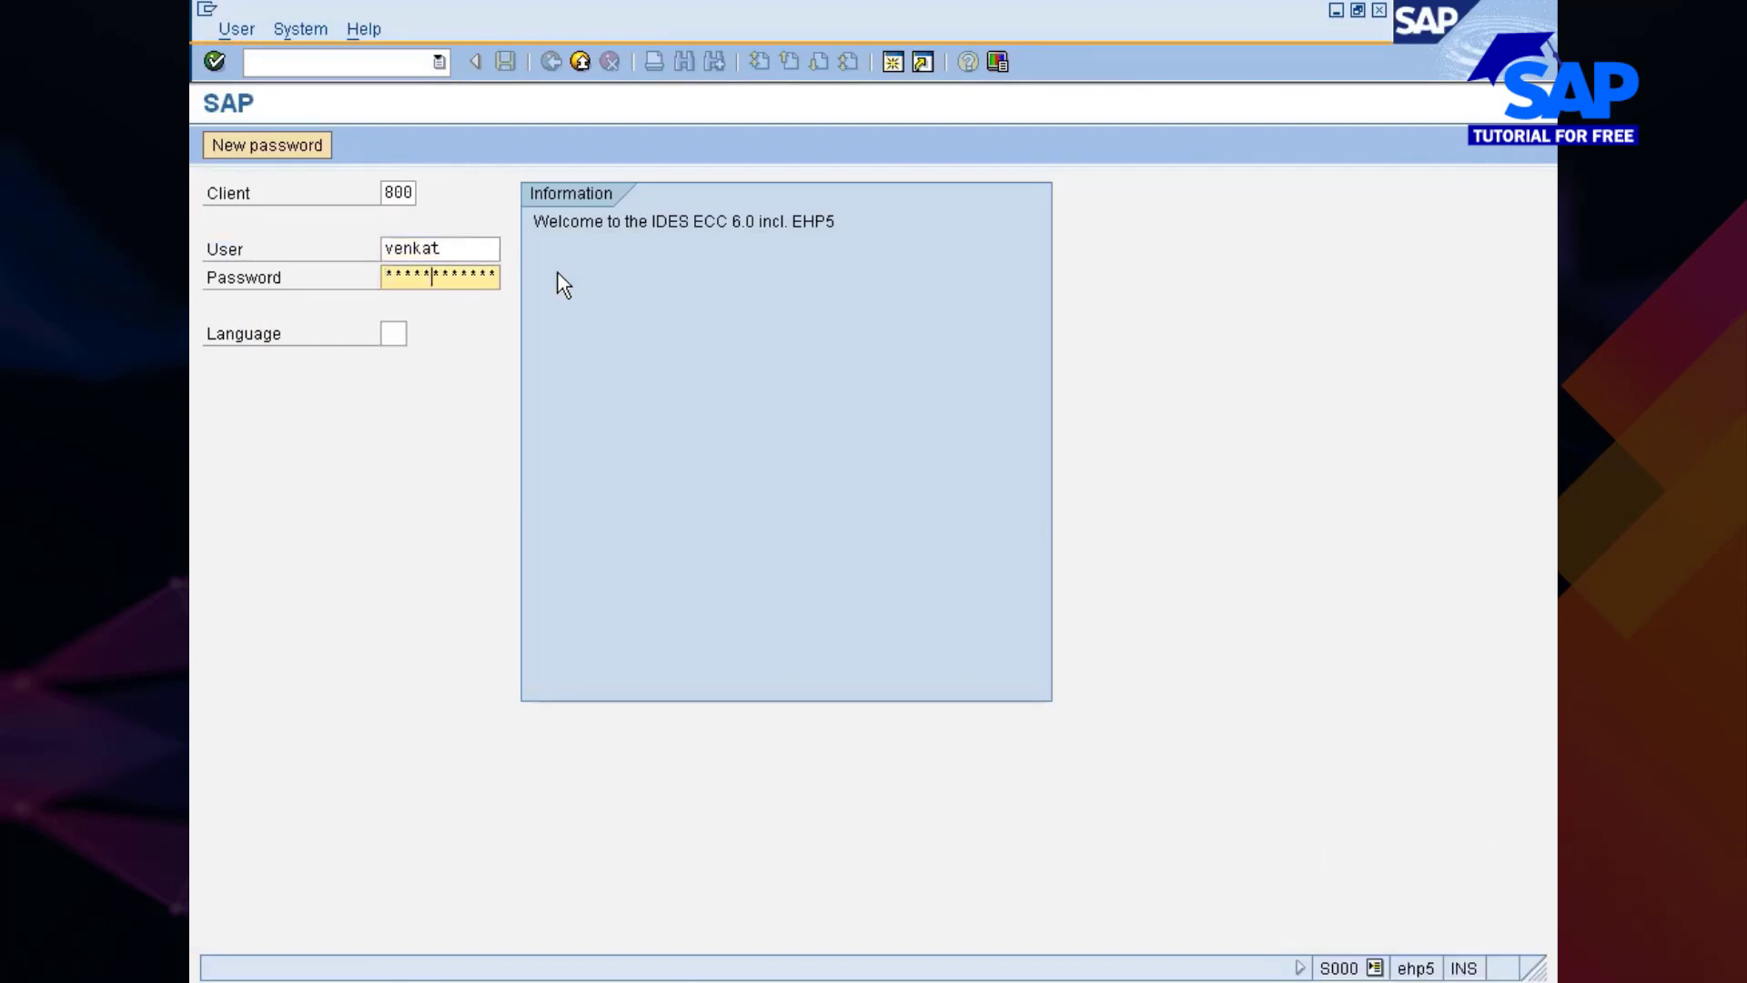
key("Return")
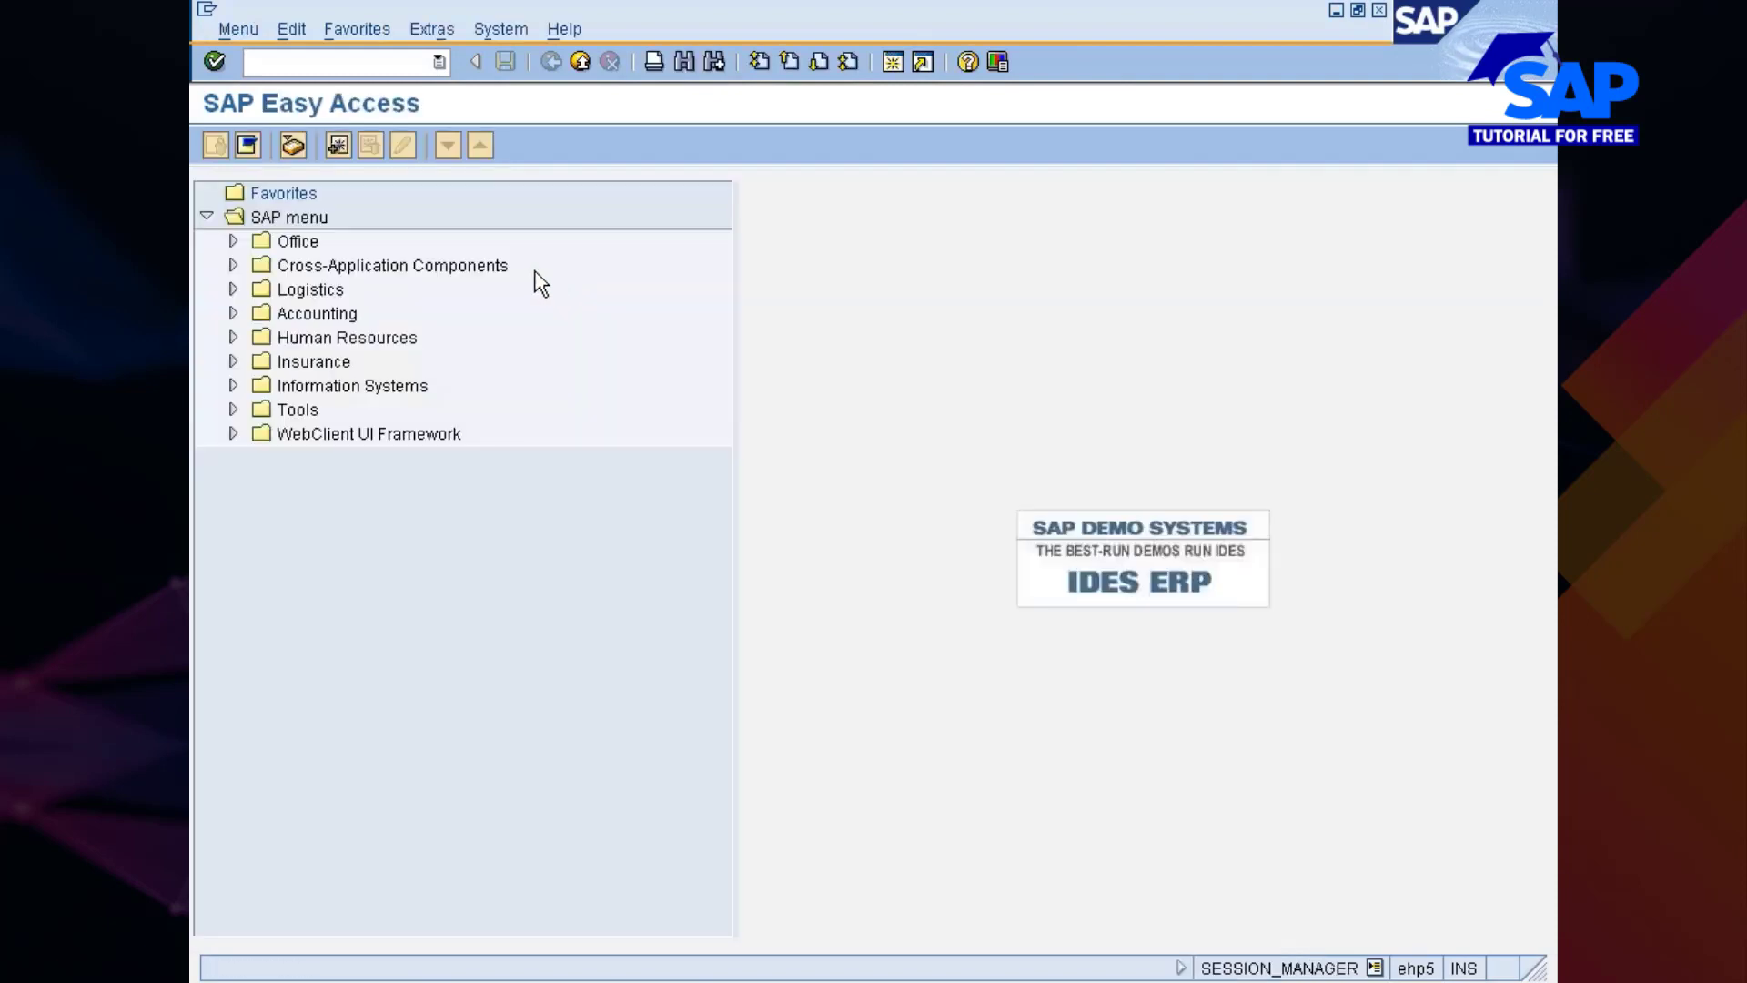
Expand the Logistics and Materials Management folders in the SAP menu tree.
left_click(314, 289)
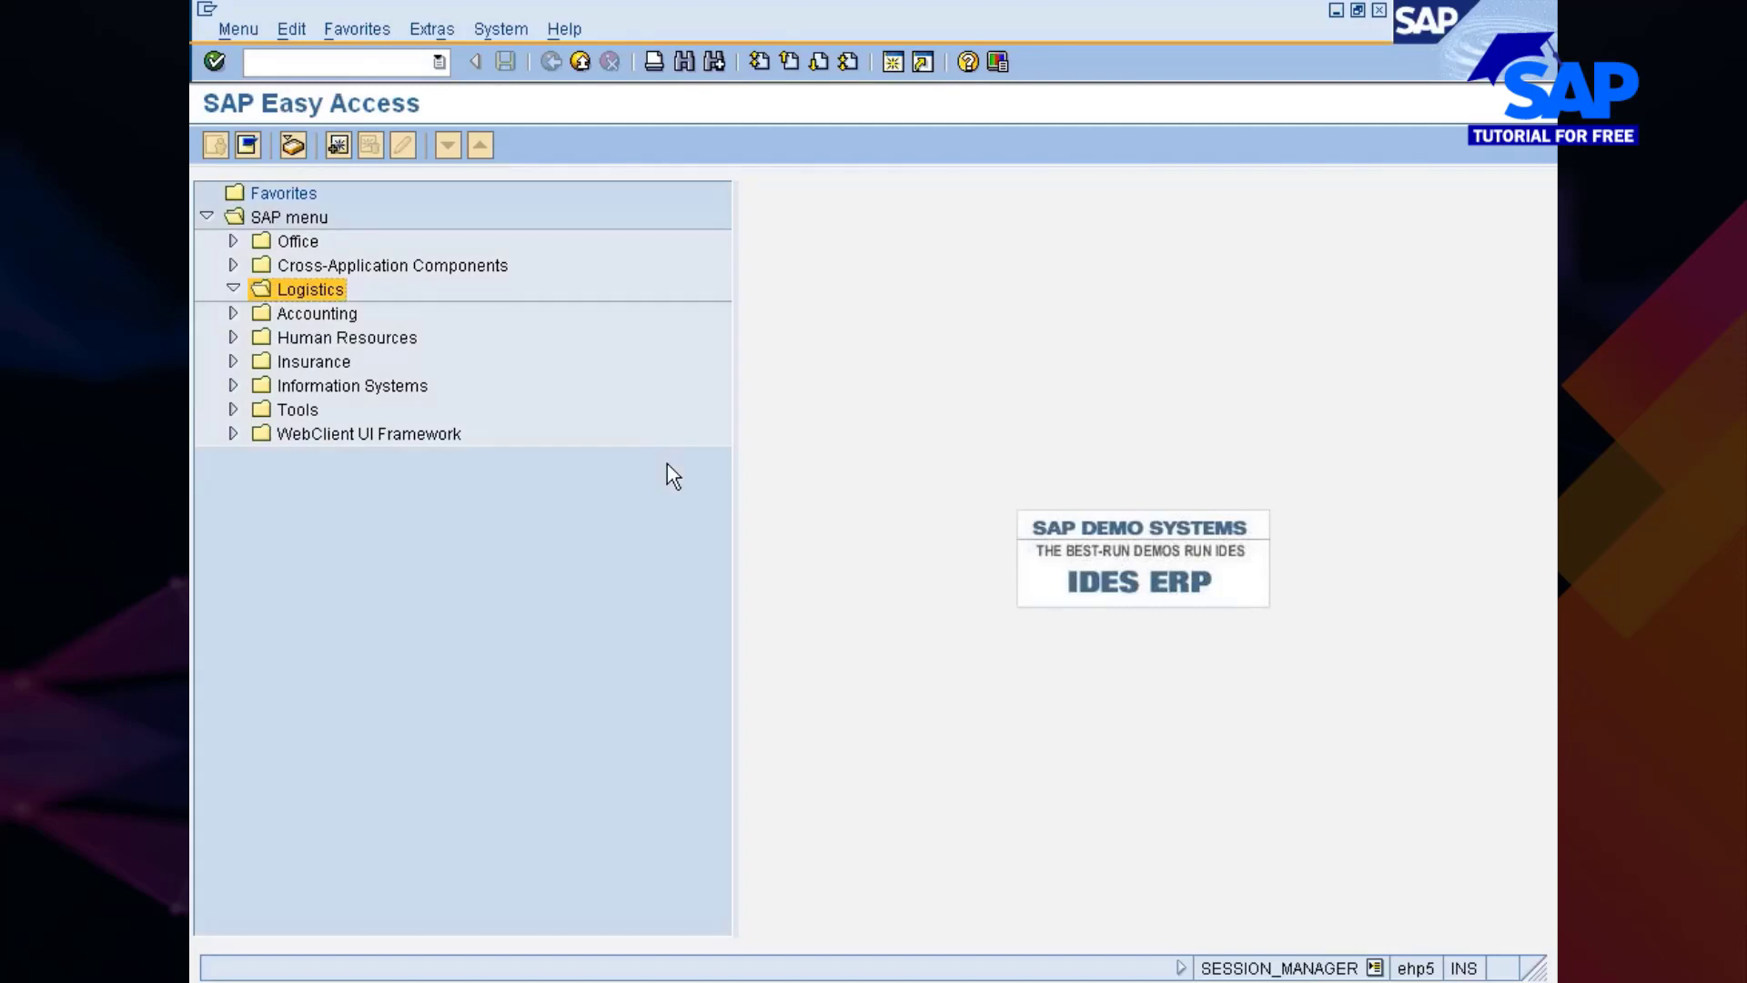
key("Right")
key("Down")
key("Right")
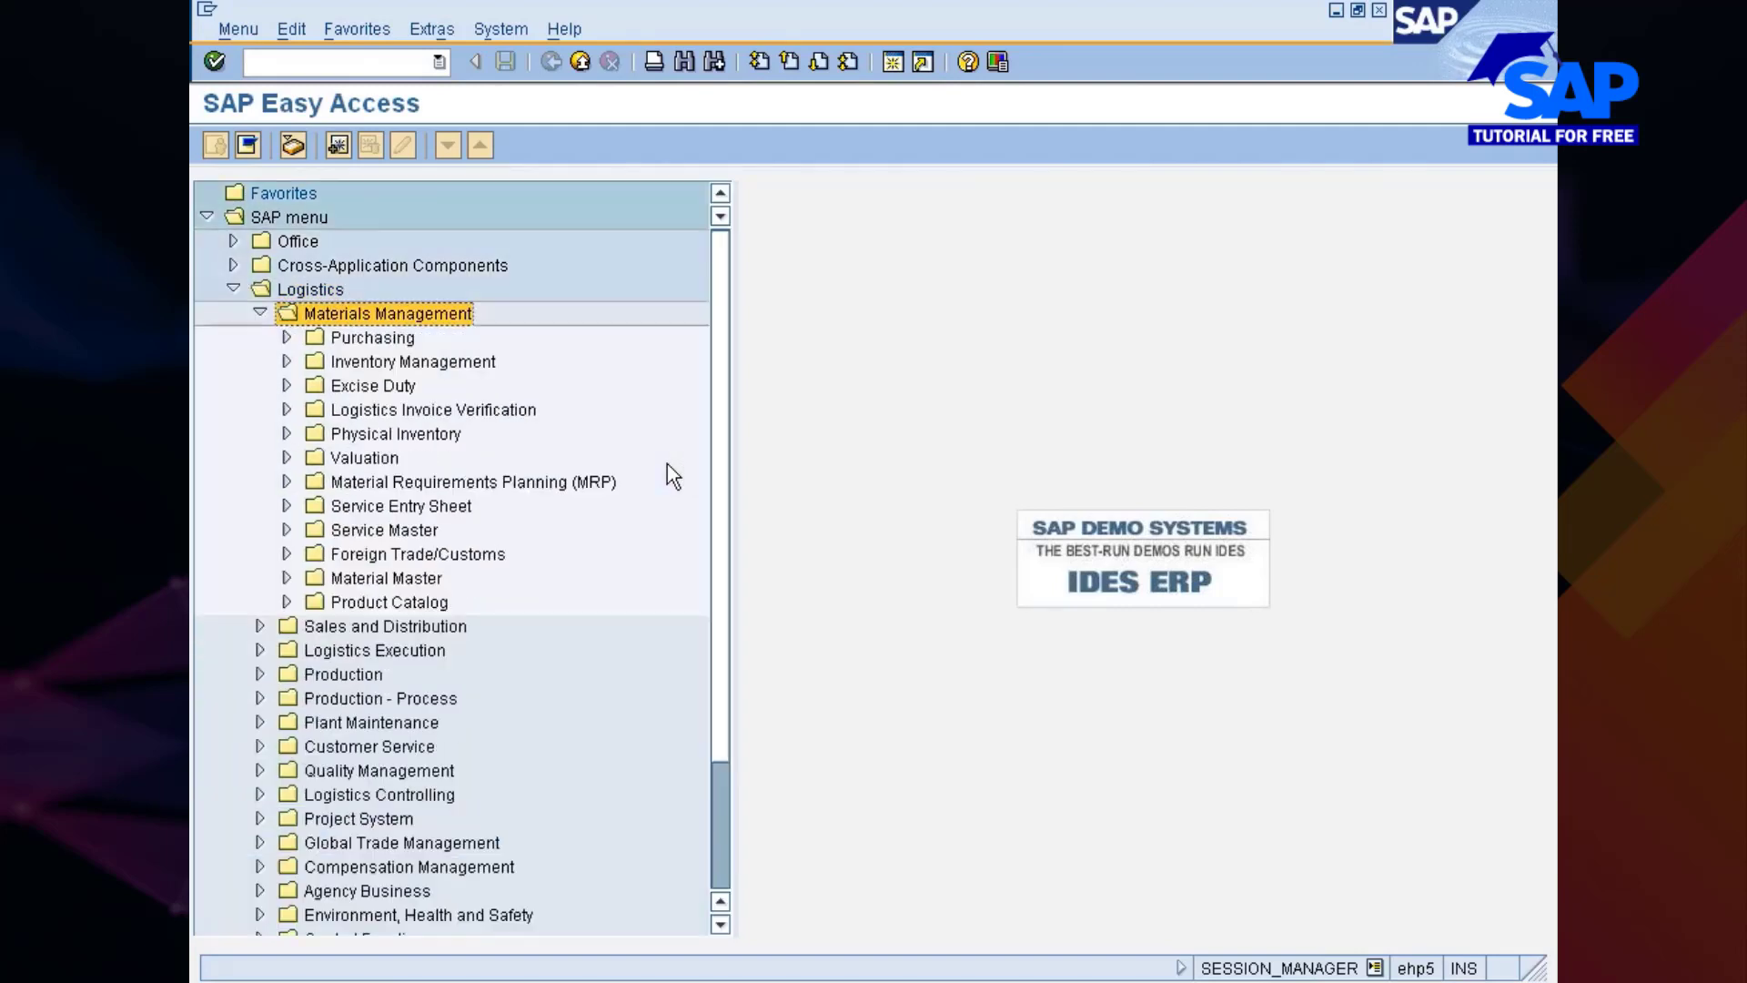
Expand Service Master and its Service folder under Materials Management, and open transaction AC03 - Service Master.
key("Down")
key("Down")
key("Down")
key("Down")
key("Down")
key("Down")
key("Down")
key("Down")
key("Down")
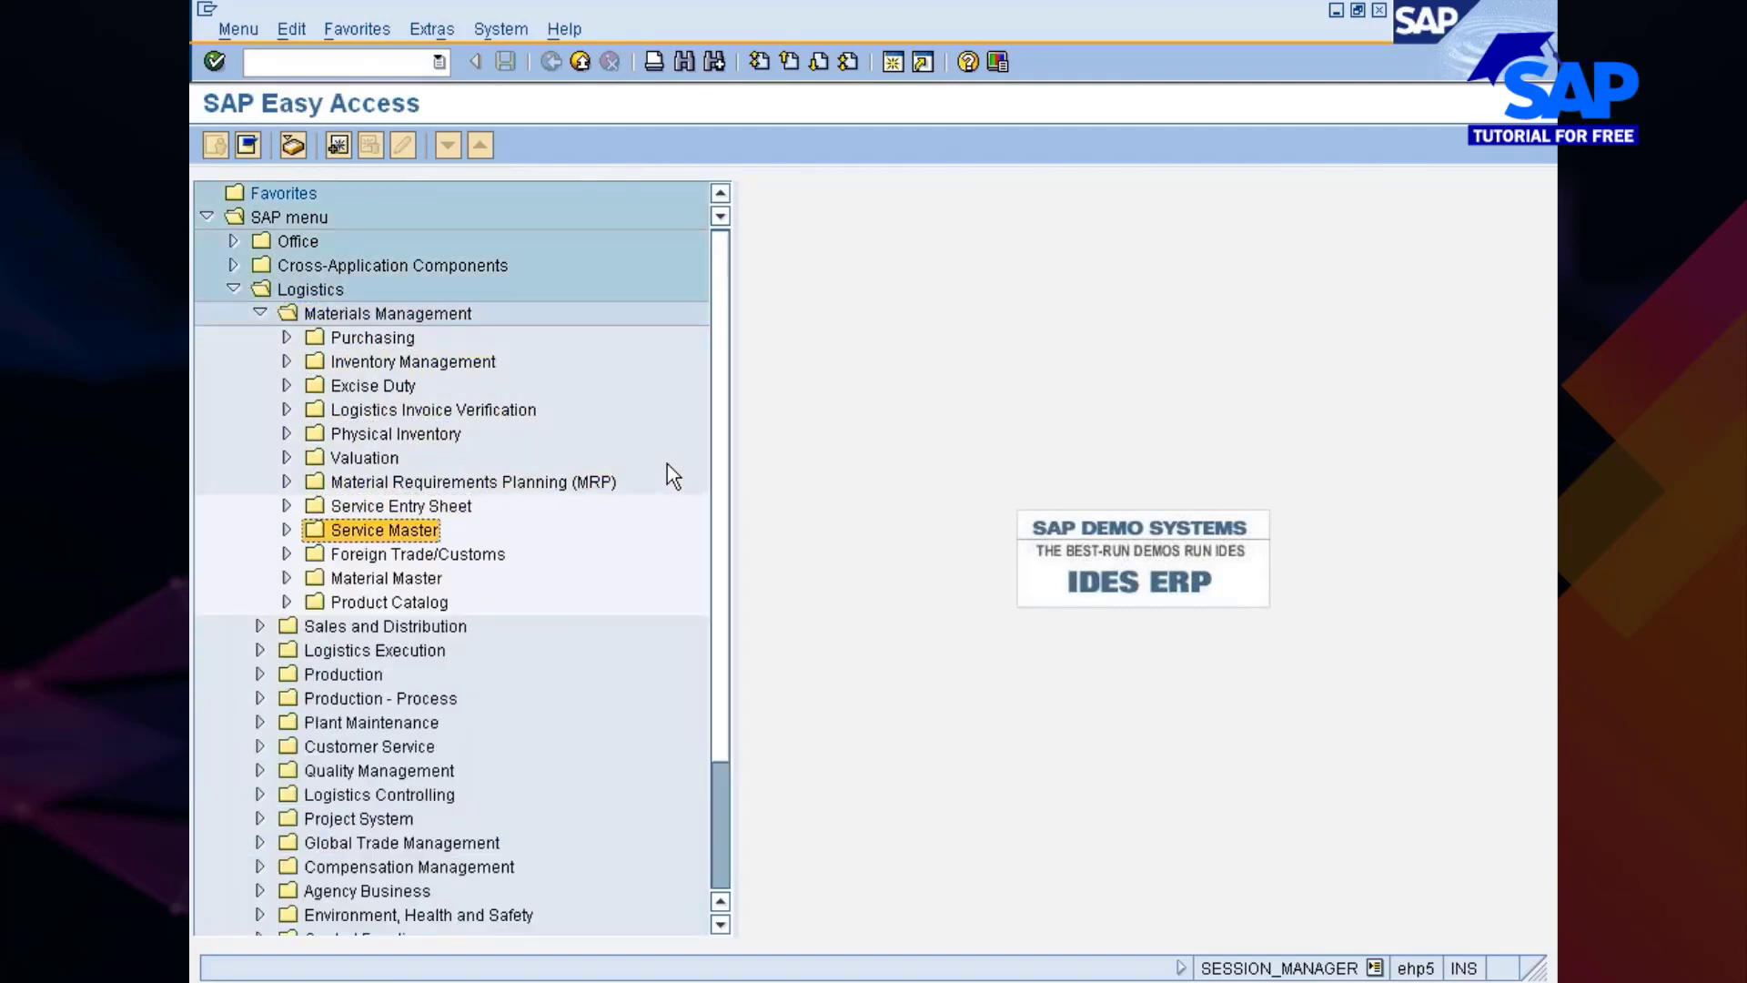
key("Right")
key("Down")
key("Right")
key("Down")
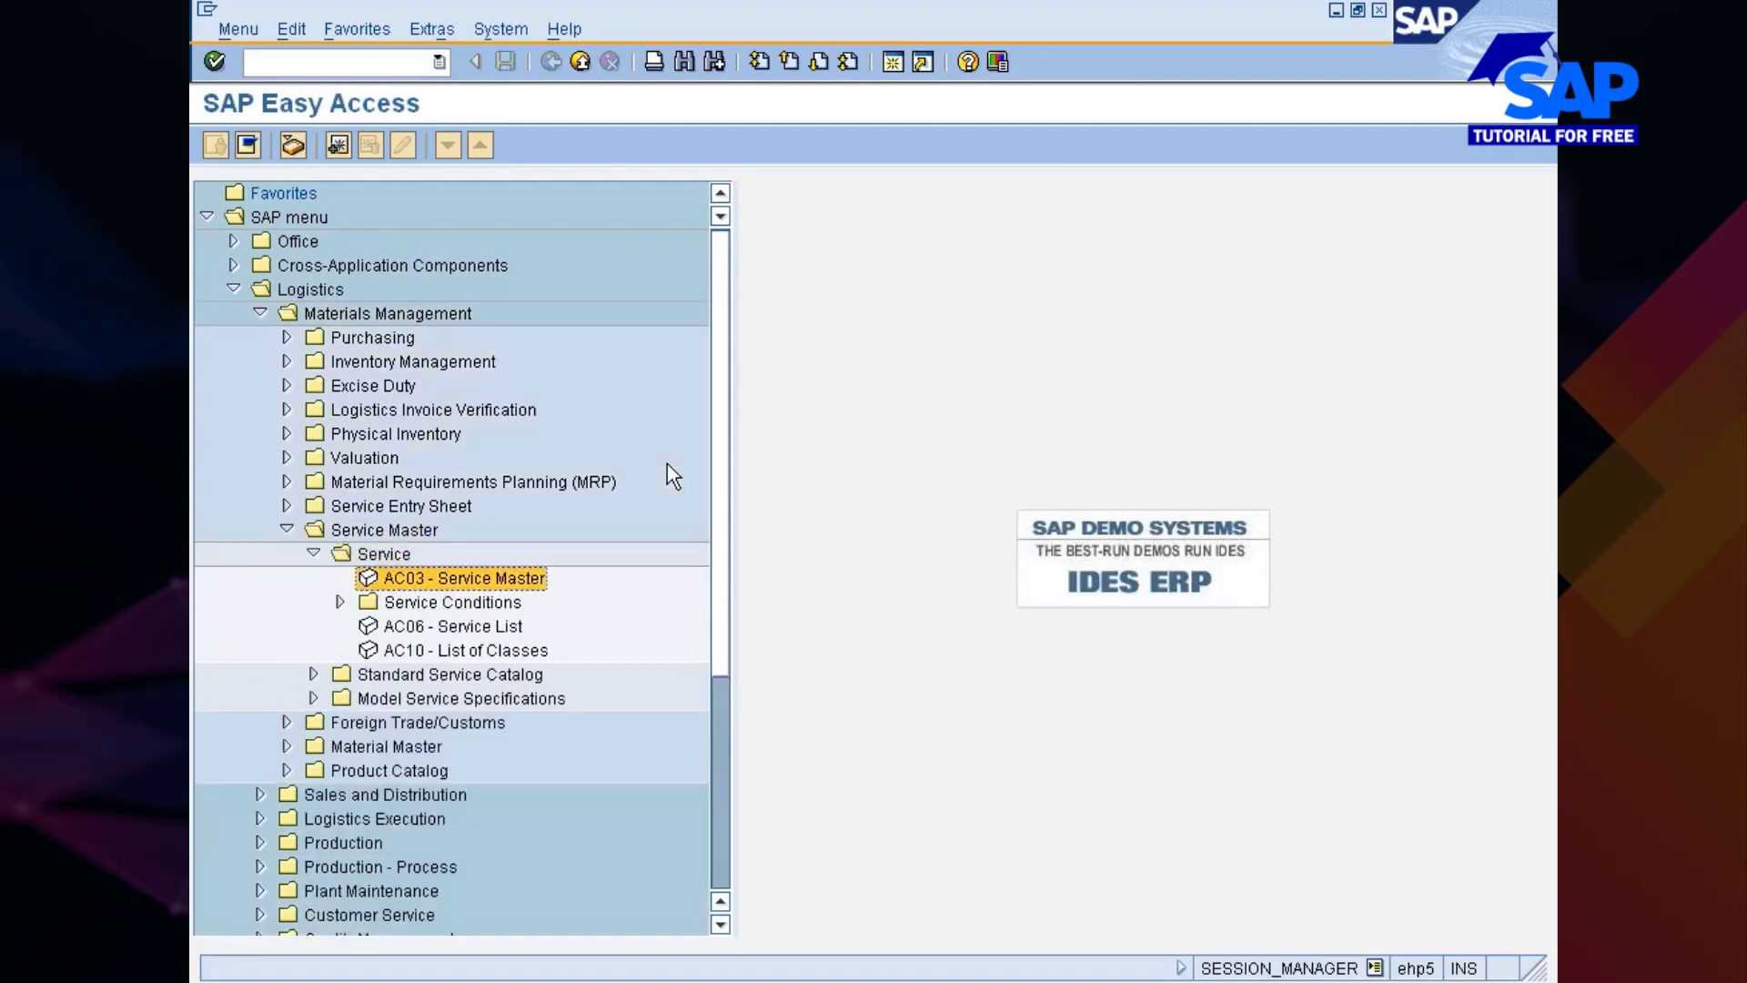
key("Return")
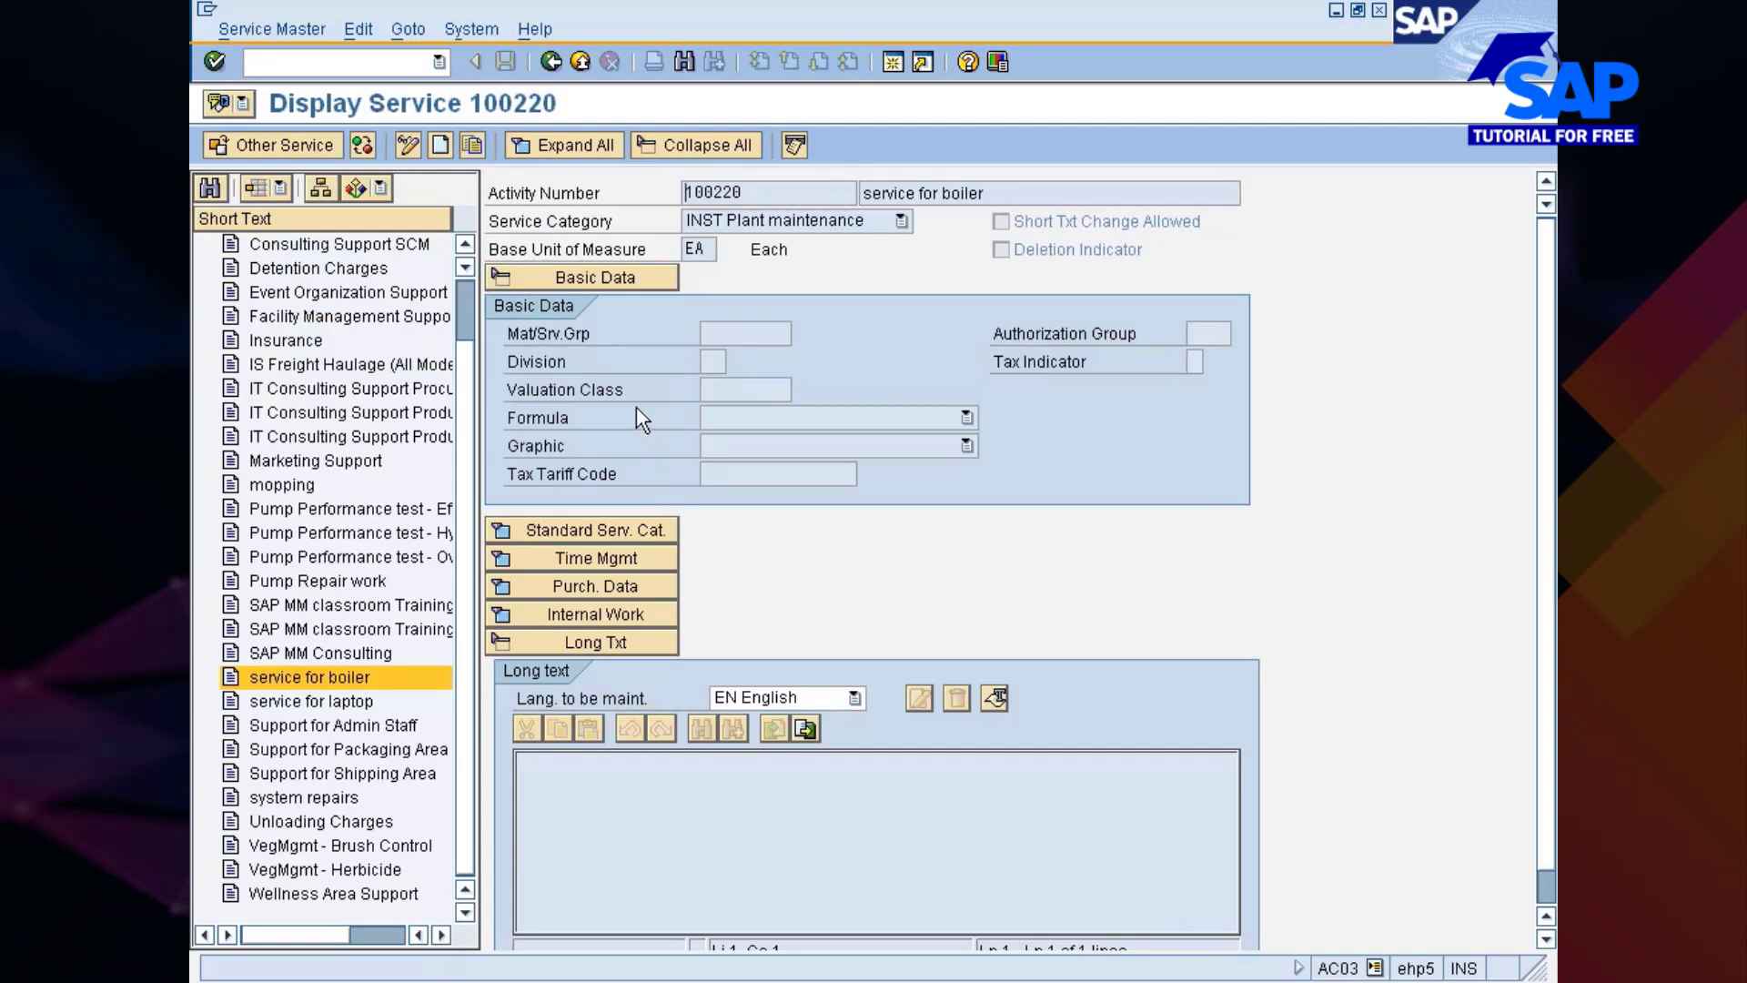
Collapse the Basic Data section of service 100220 and examine the service's short text and Service Category fields.
left_click(509, 280)
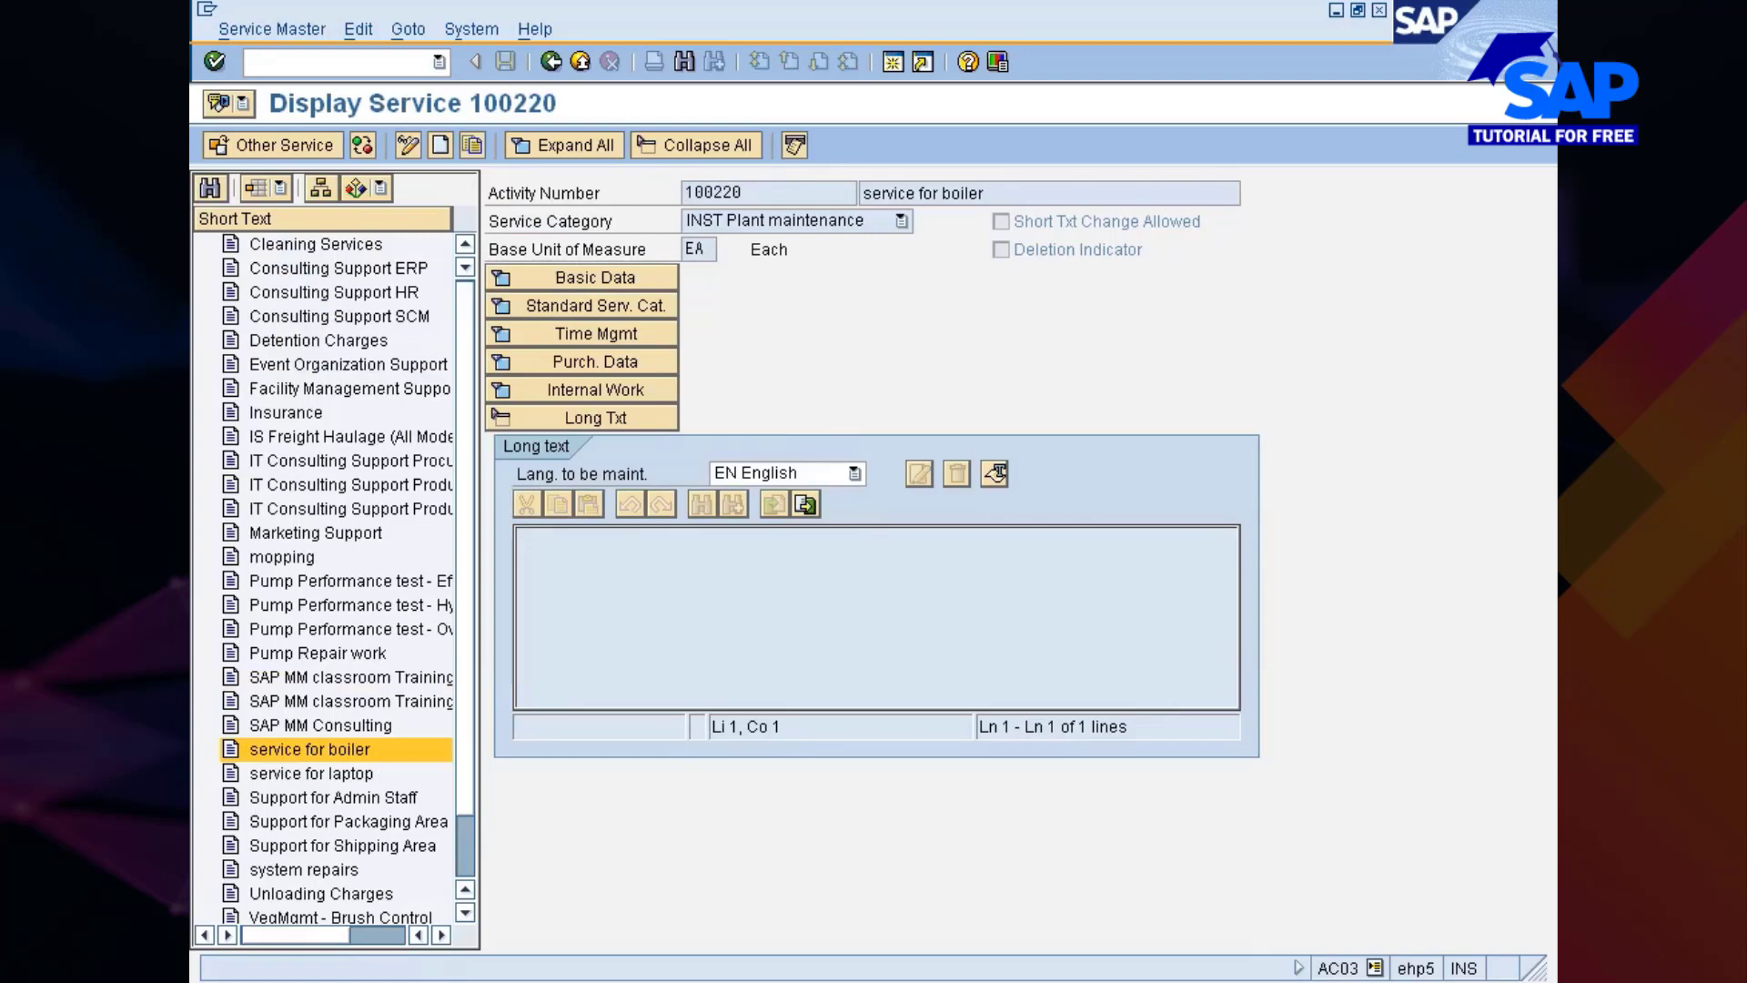
left_click_drag(986, 193, 863, 193)
left_click(863, 193)
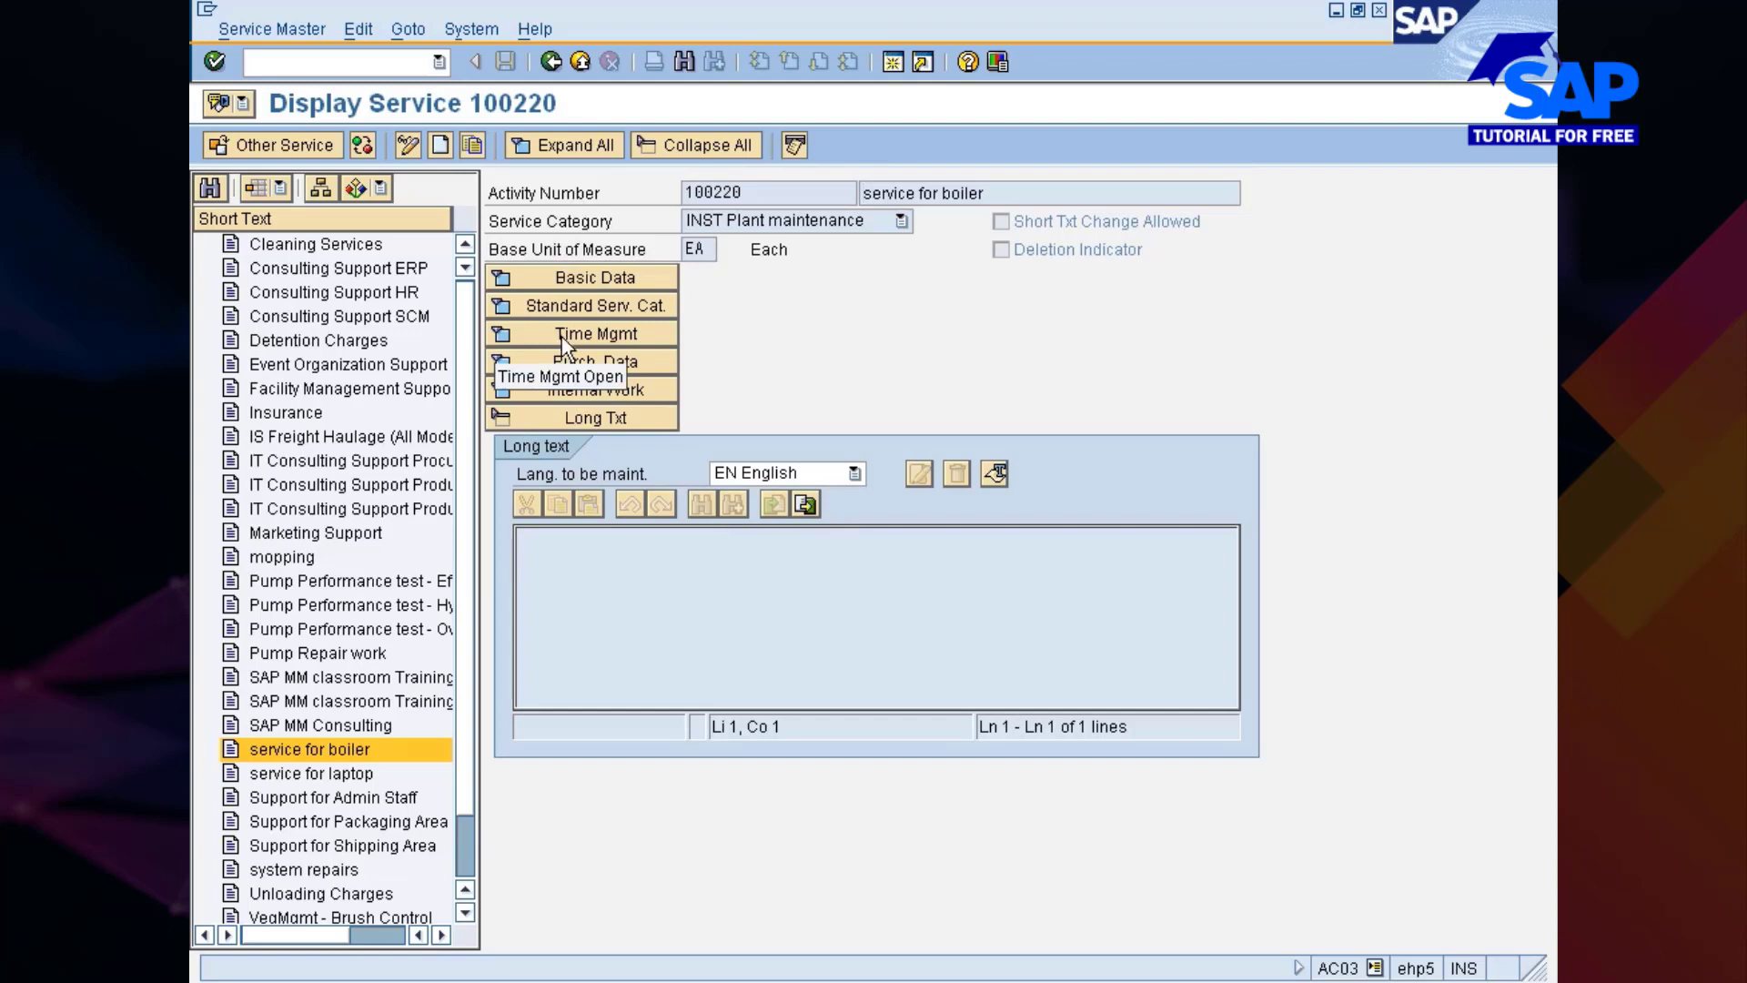
key("shift+Home")
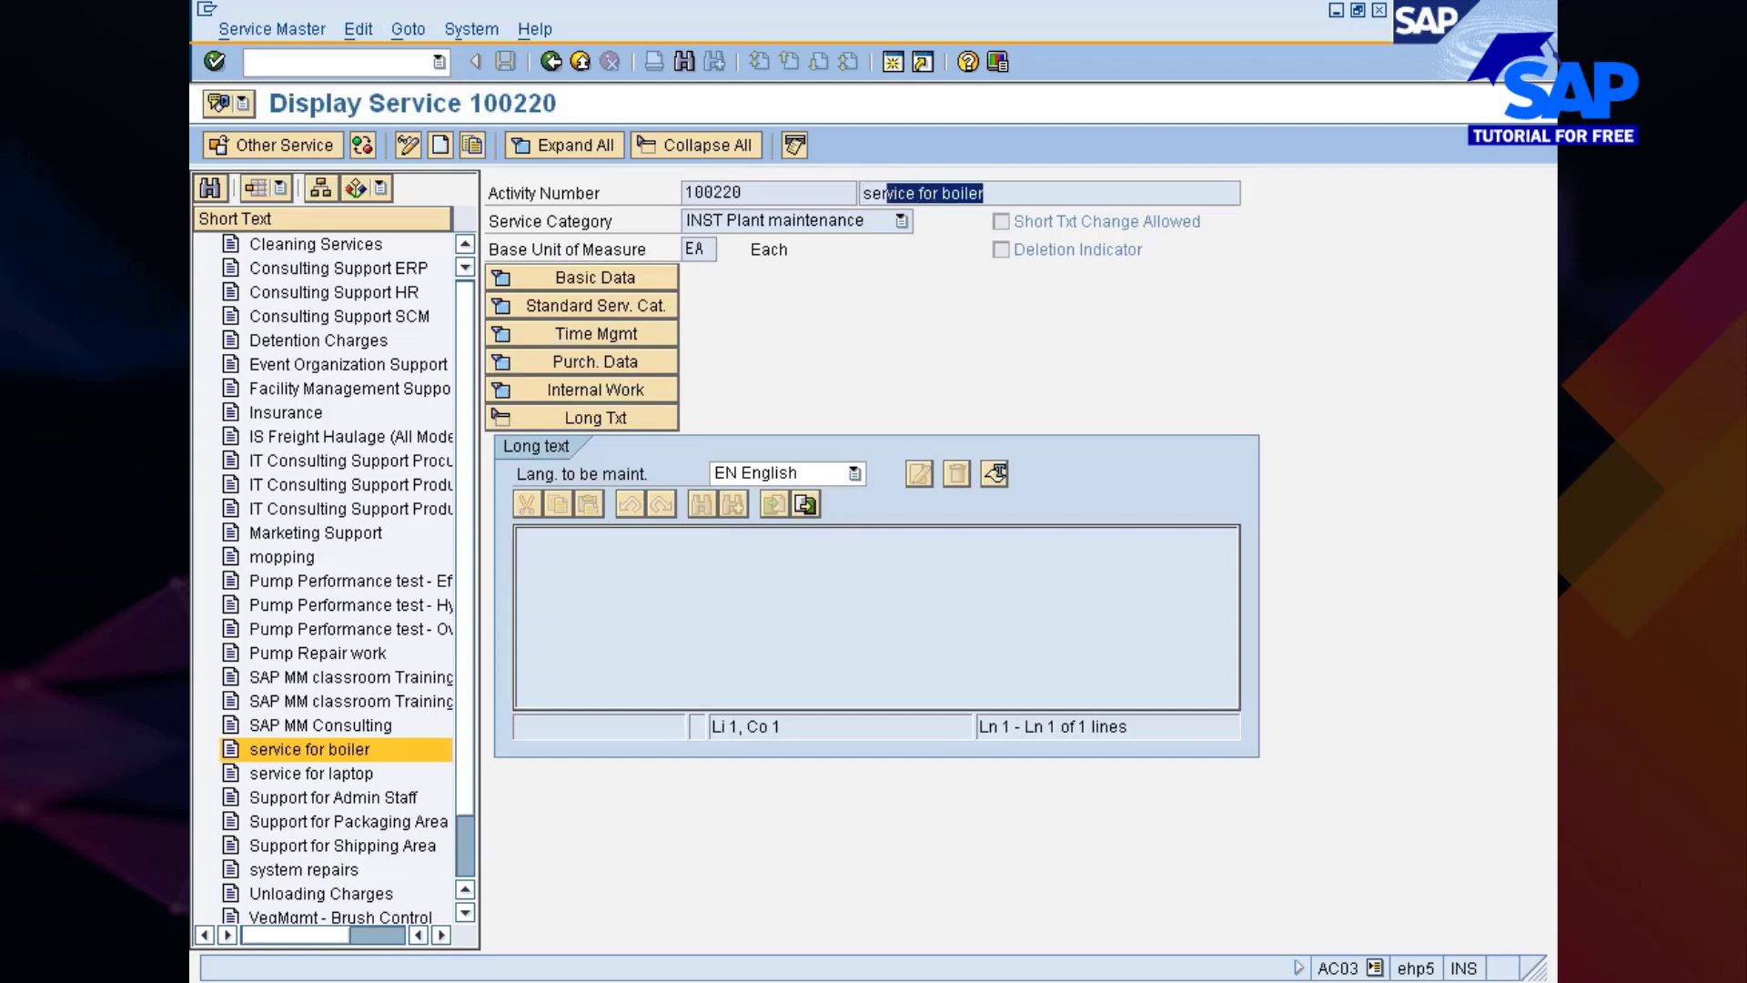
key("Left")
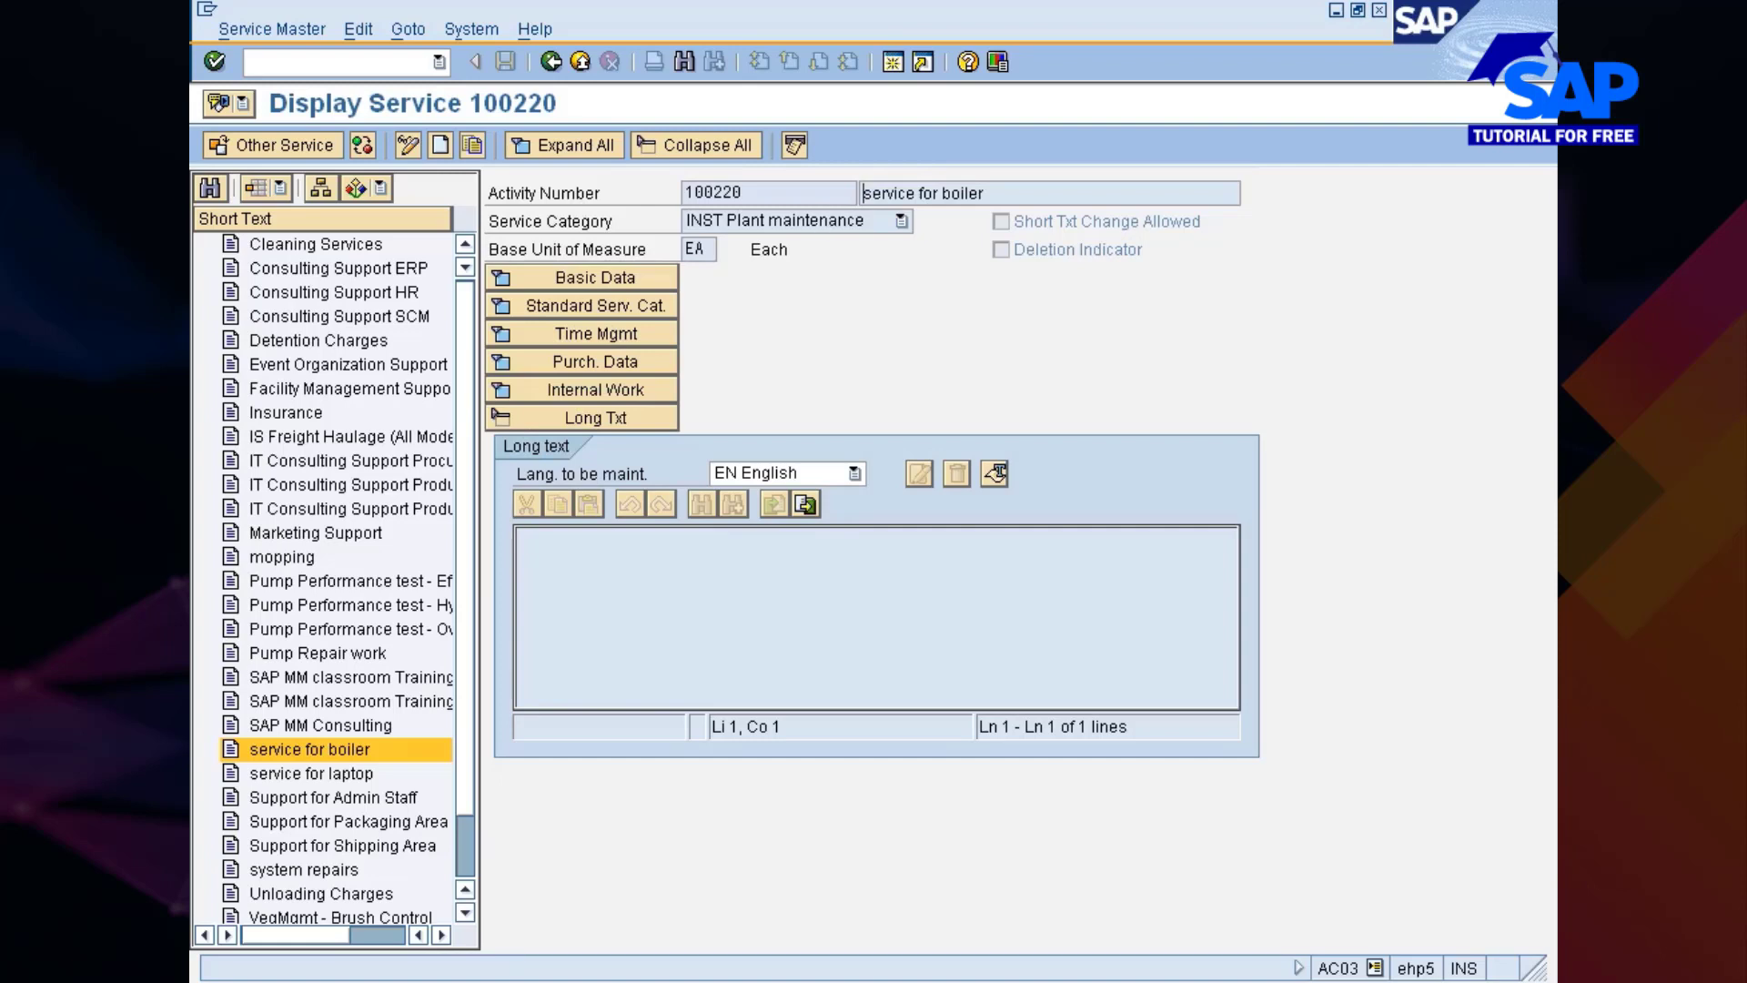
left_click_drag(489, 221, 664, 216)
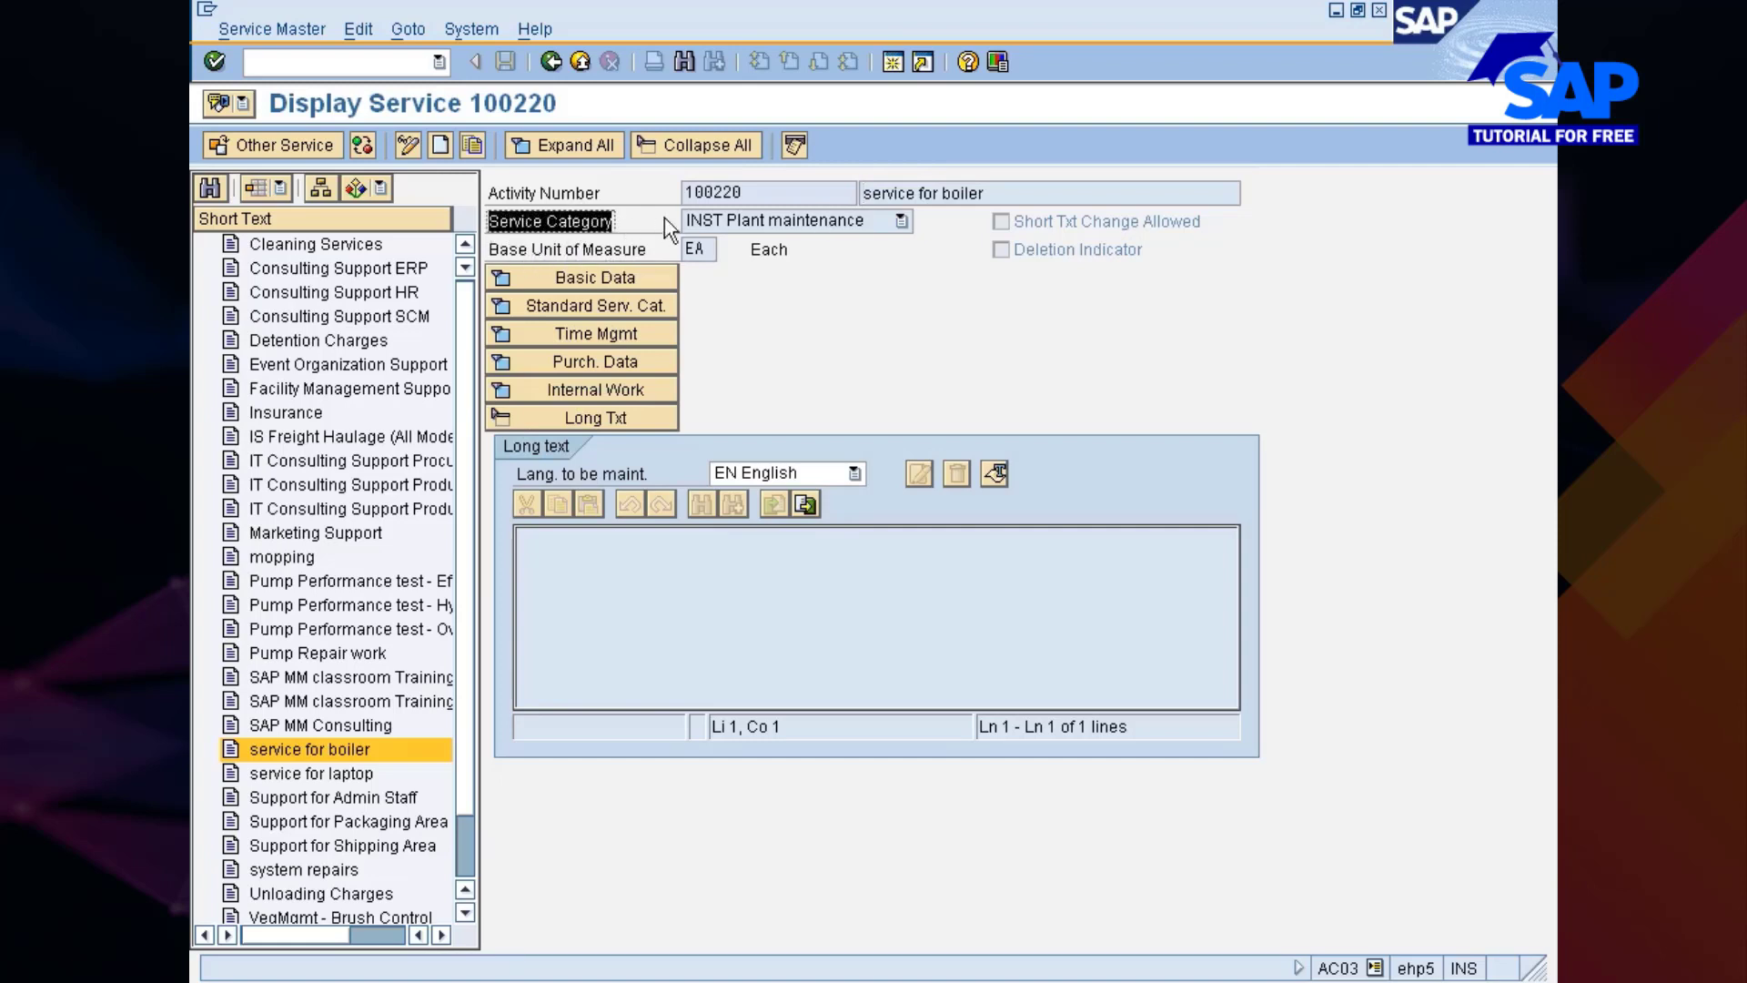
Review the Service Category options available for service 100220, from Complete service to Contract Services, without changing the category.
left_click(896, 221)
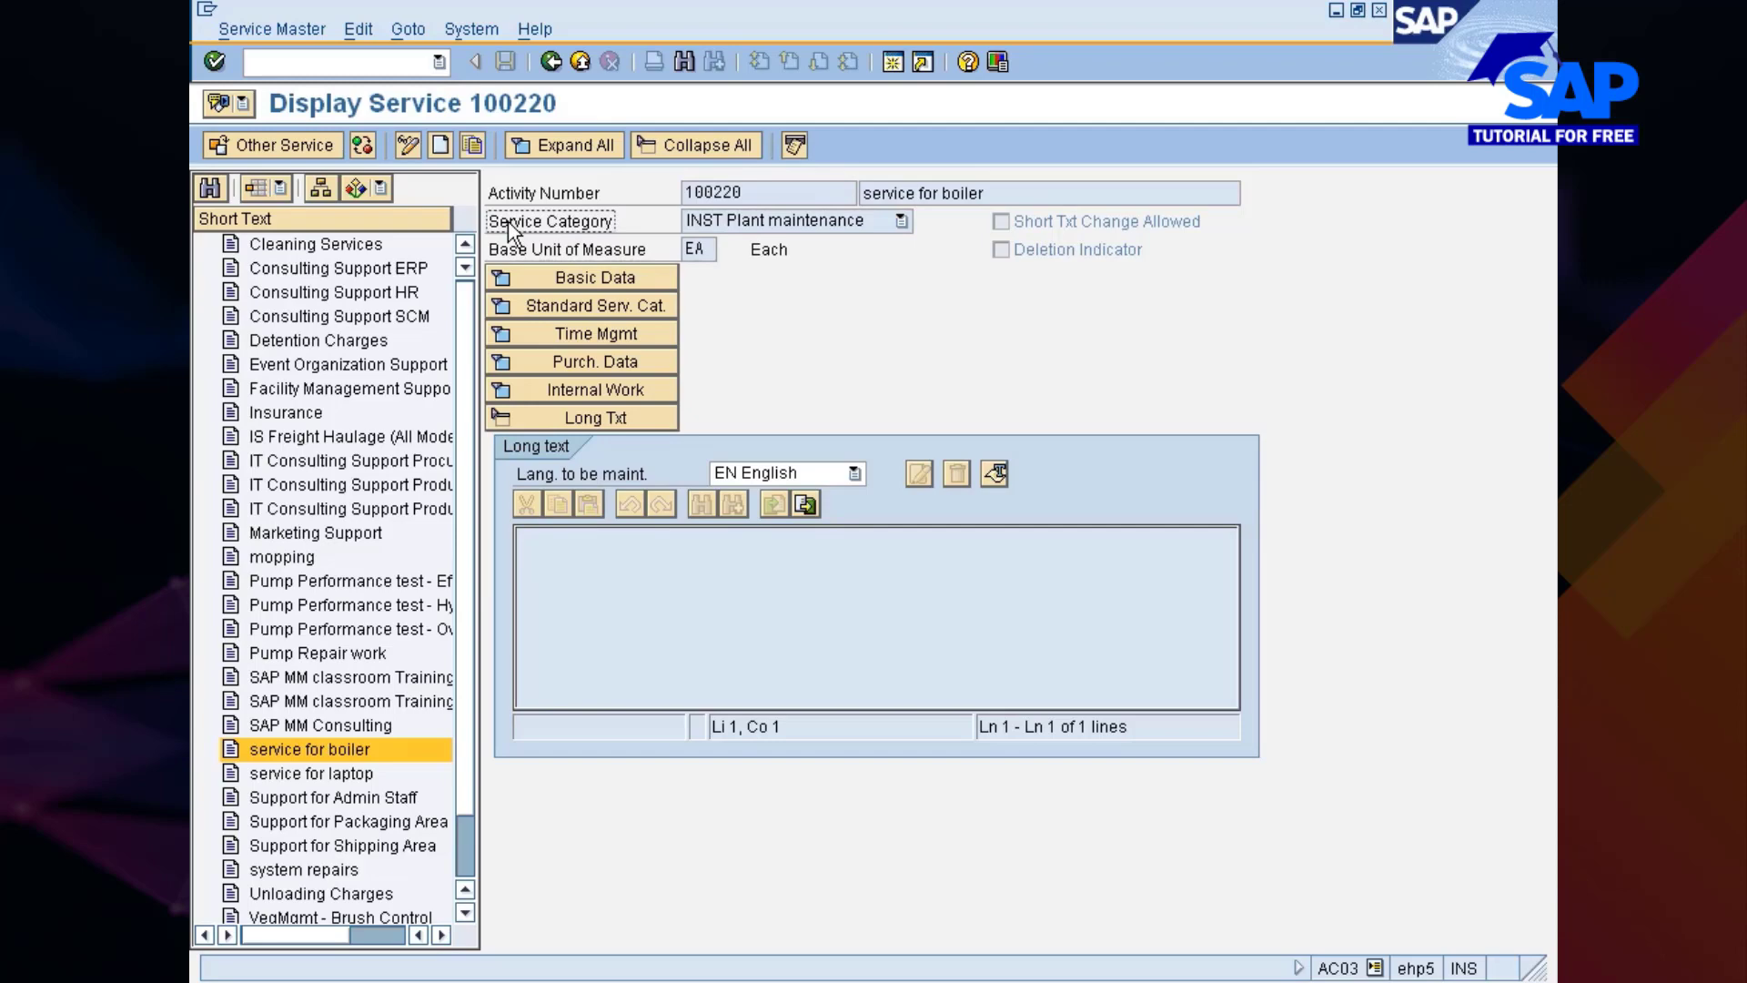
left_click(901, 222)
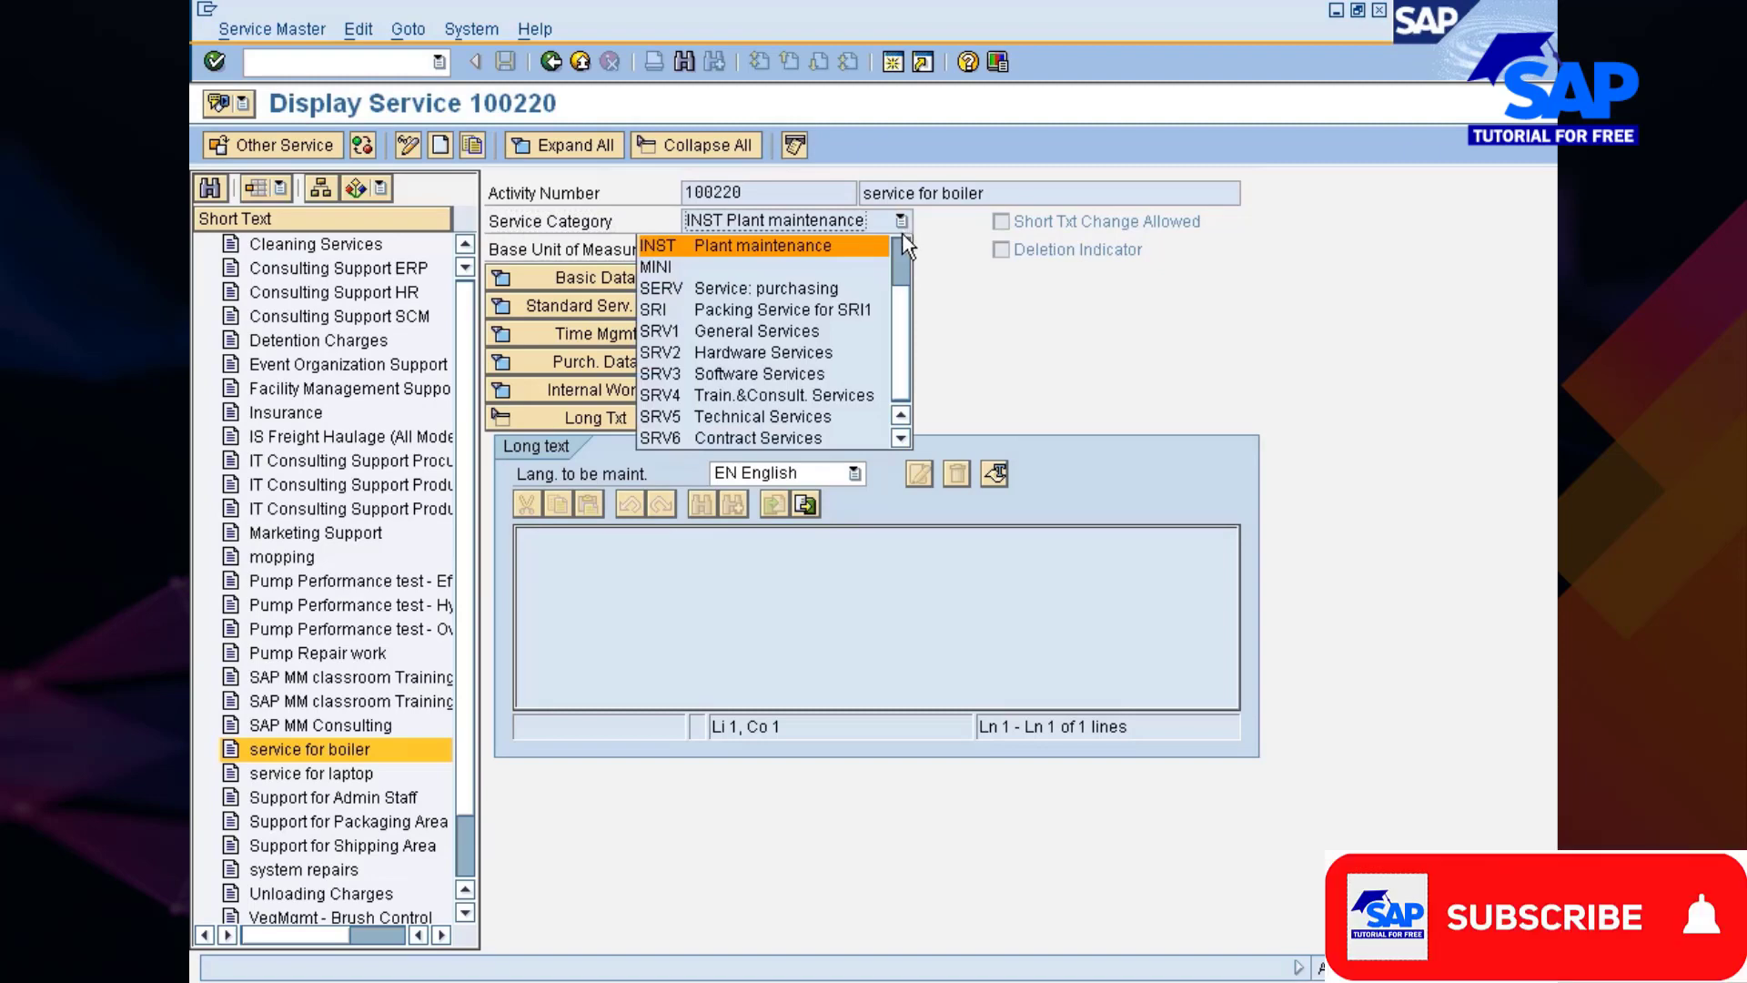
scroll(899, 282, "up", 2)
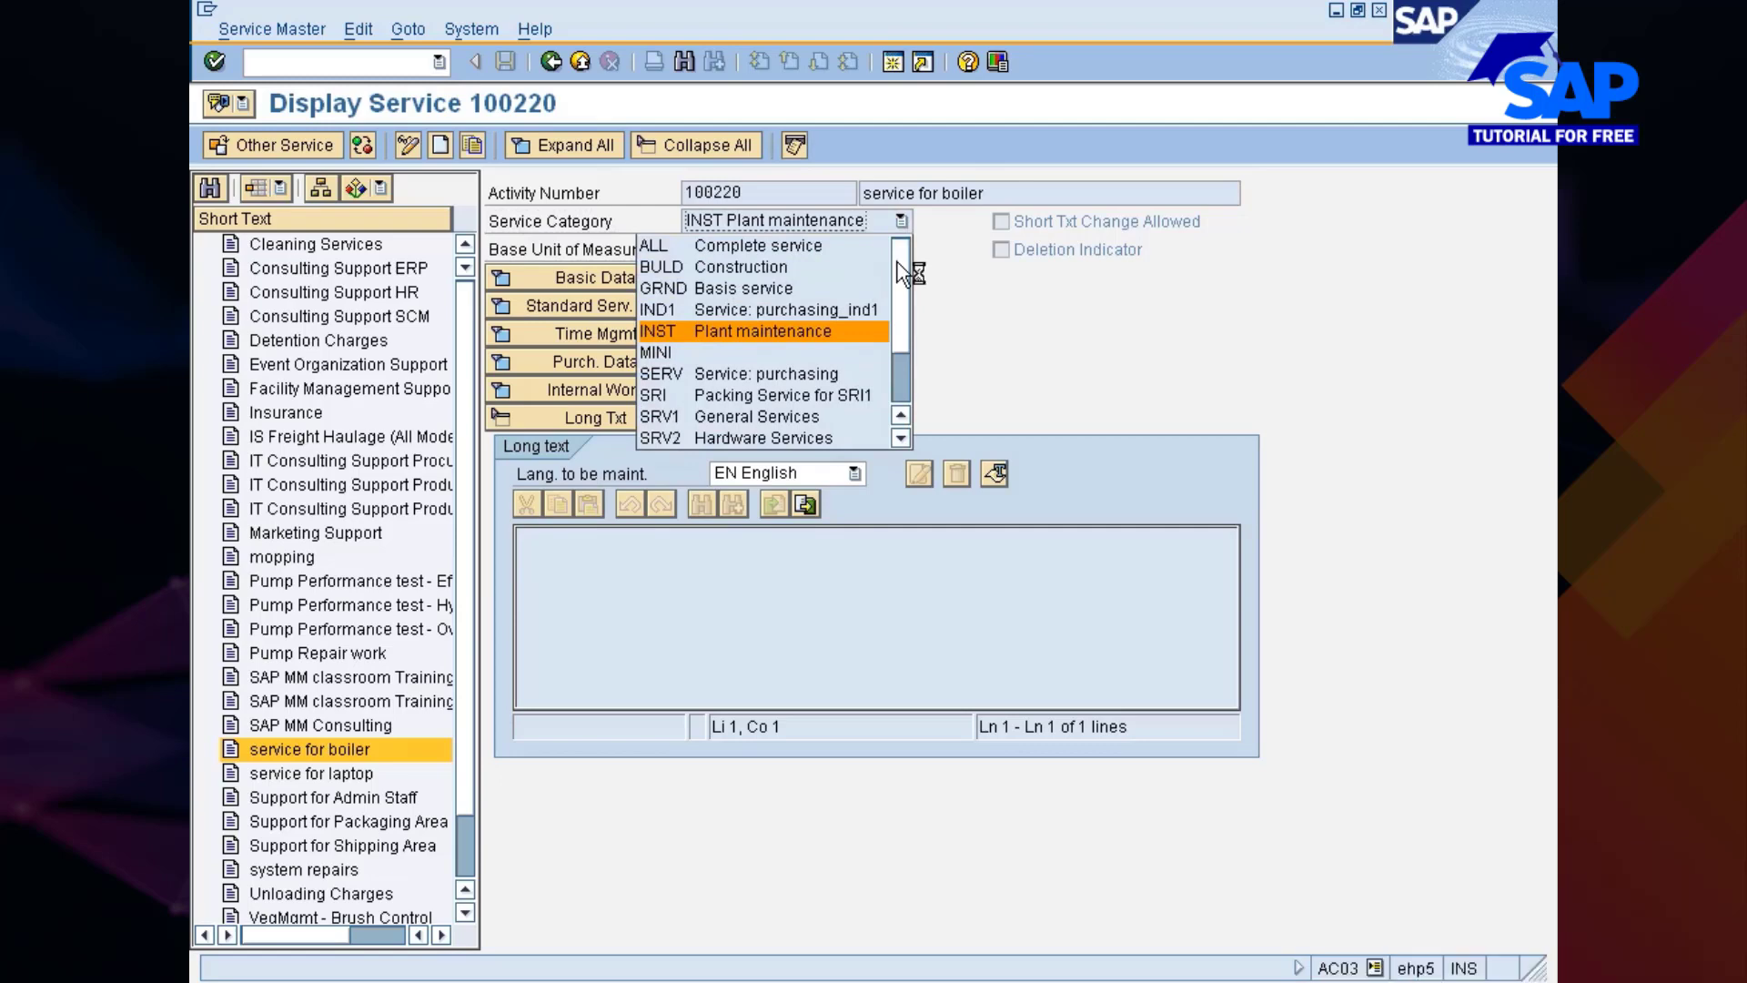
scroll(899, 278, "down", 2)
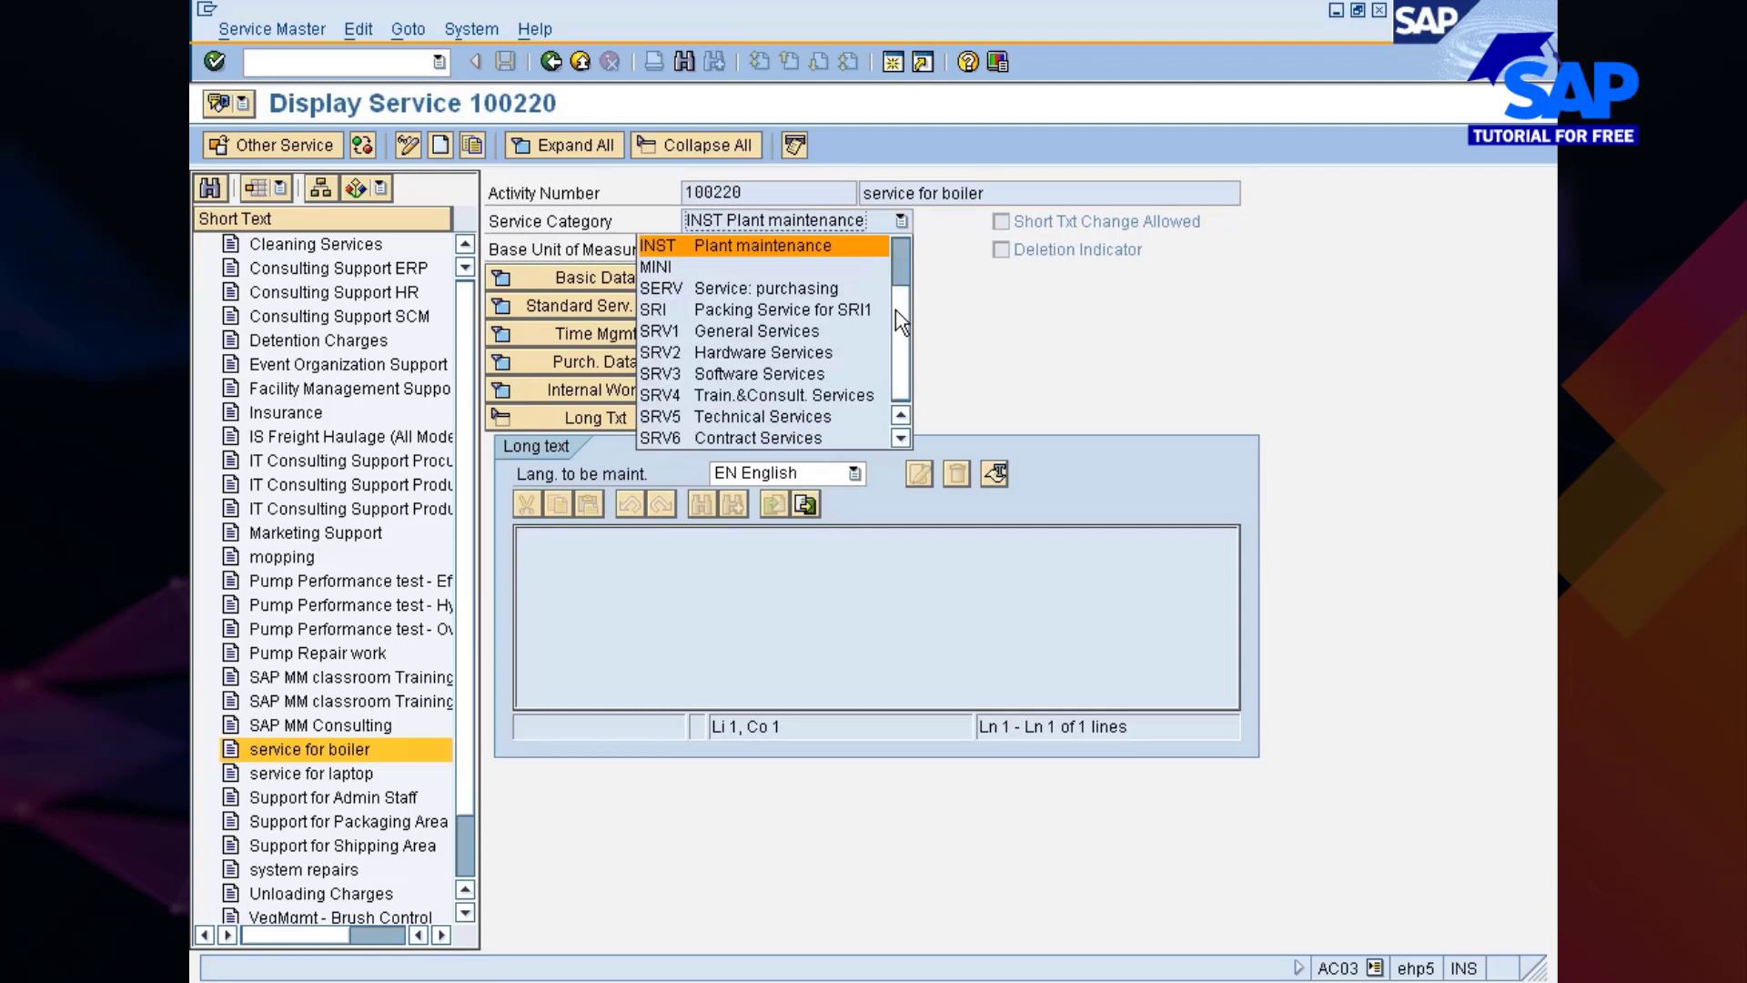
scroll(896, 307, "up", 2)
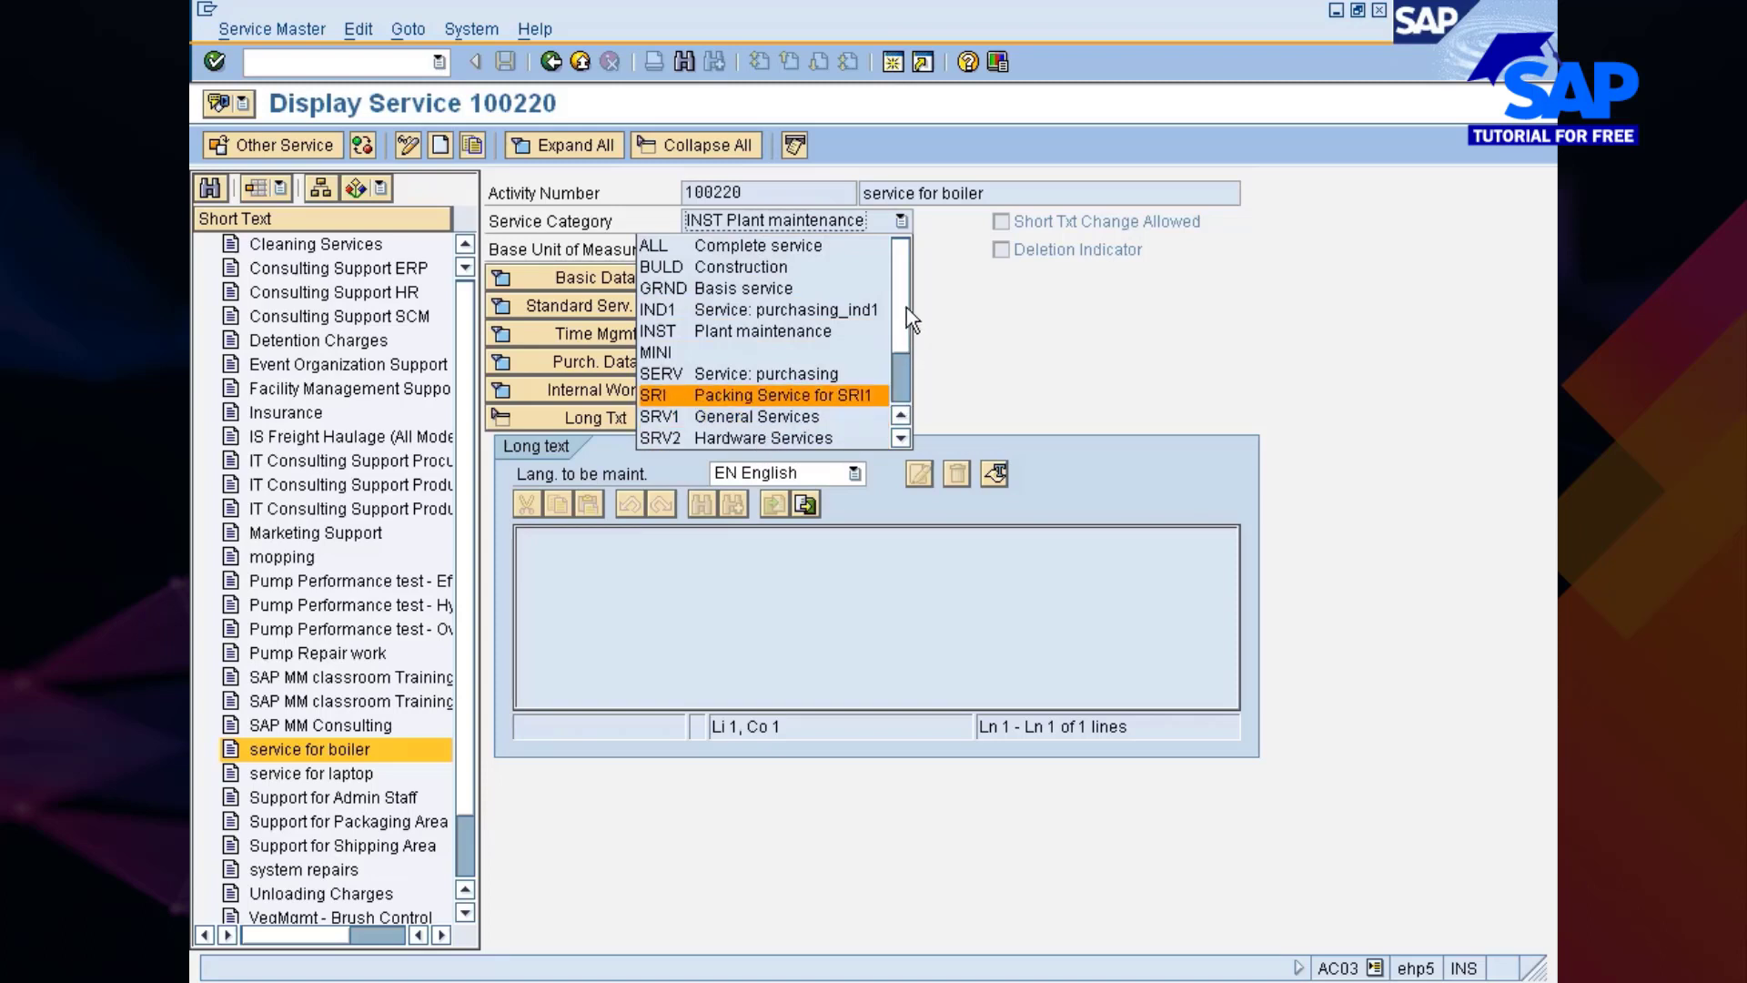
scroll(907, 308, "down", 2)
scroll(904, 335, "down", 1)
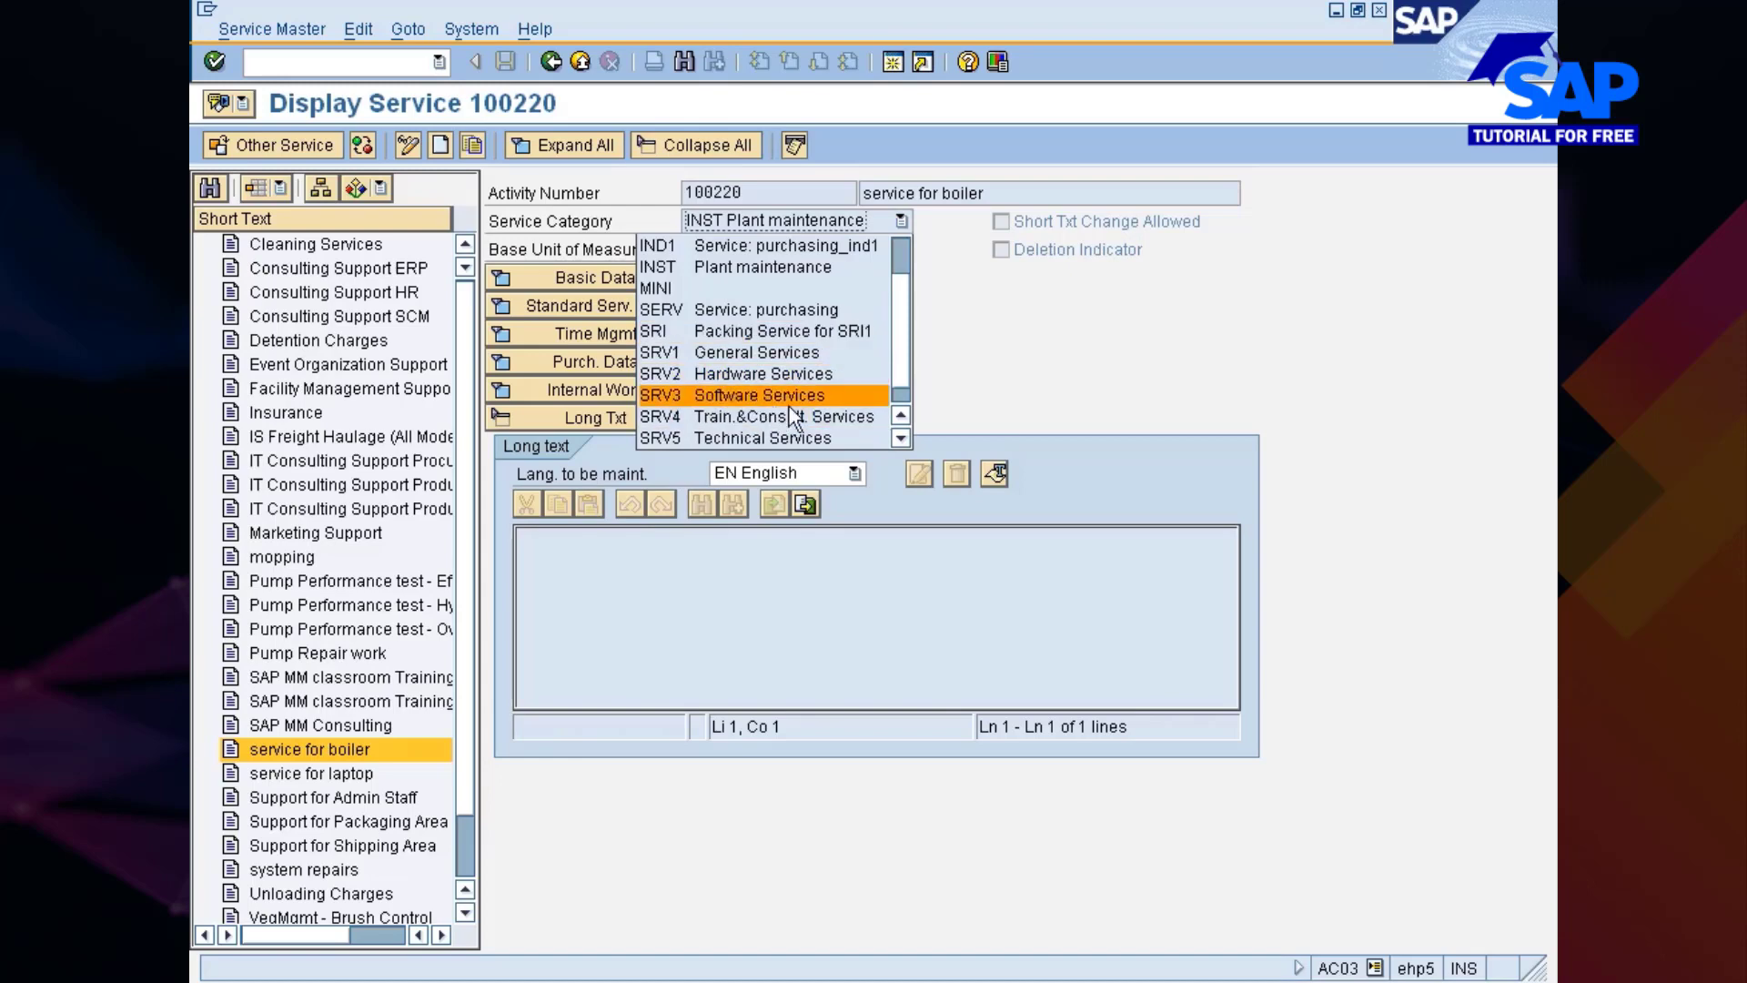
scroll(897, 328, "down", 1)
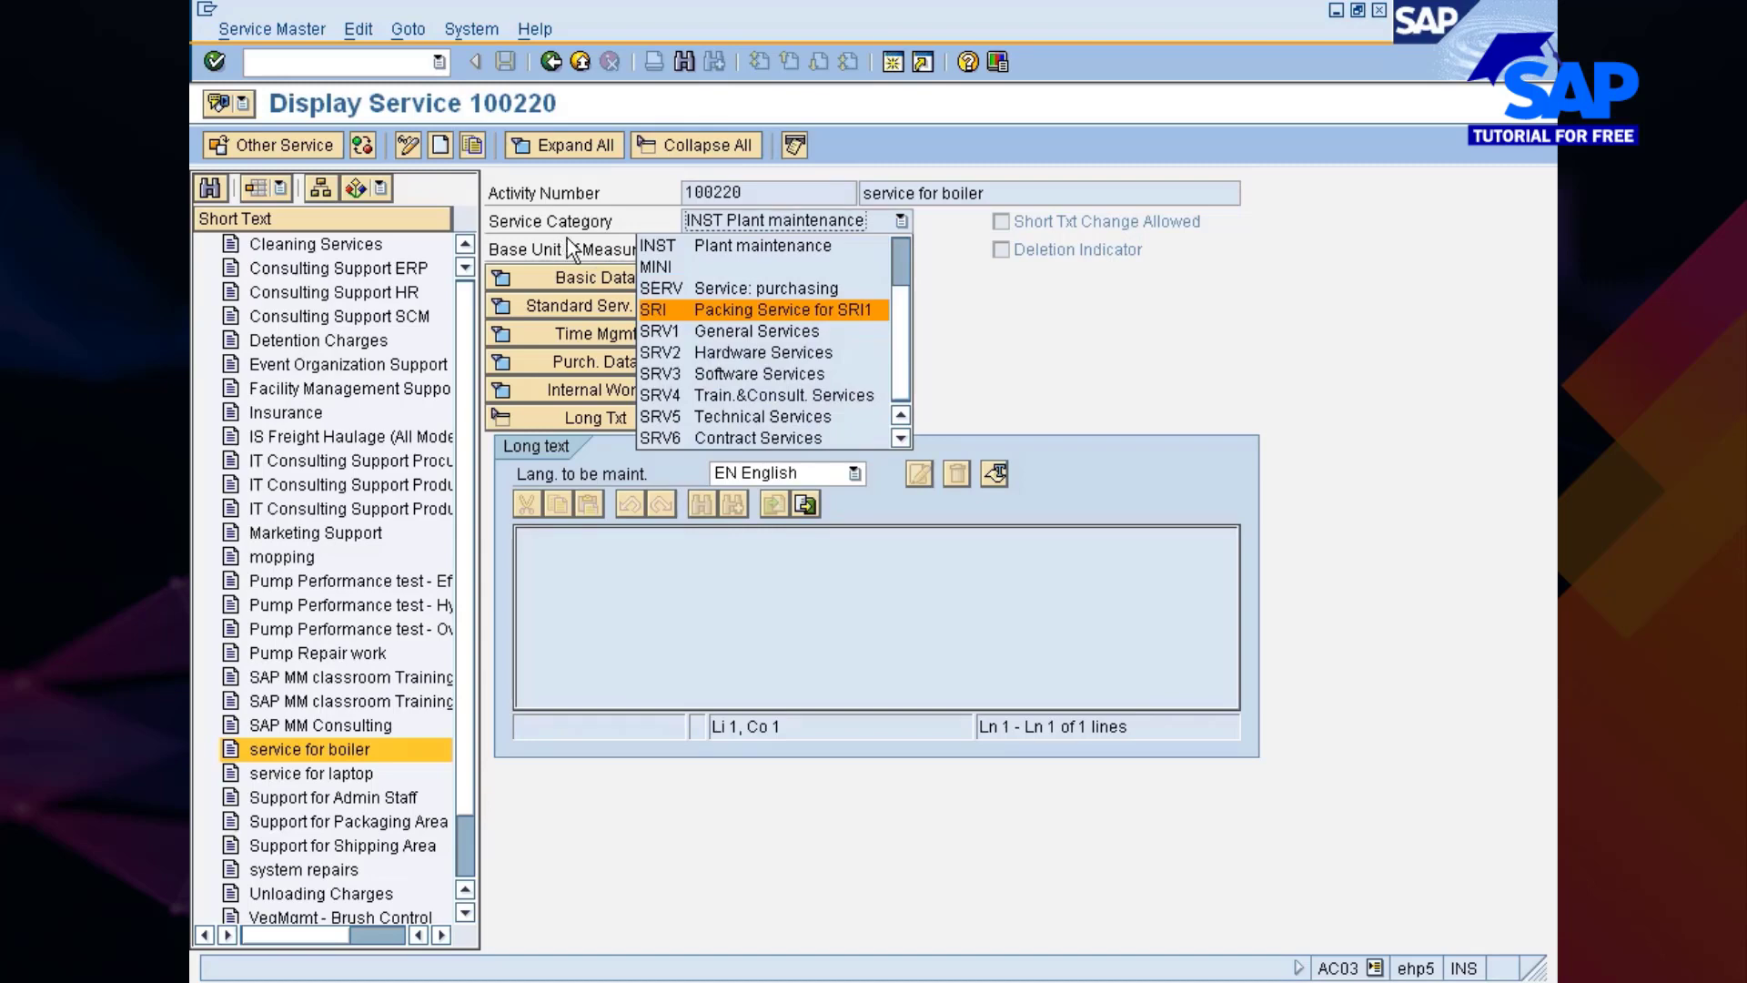
left_click(957, 296)
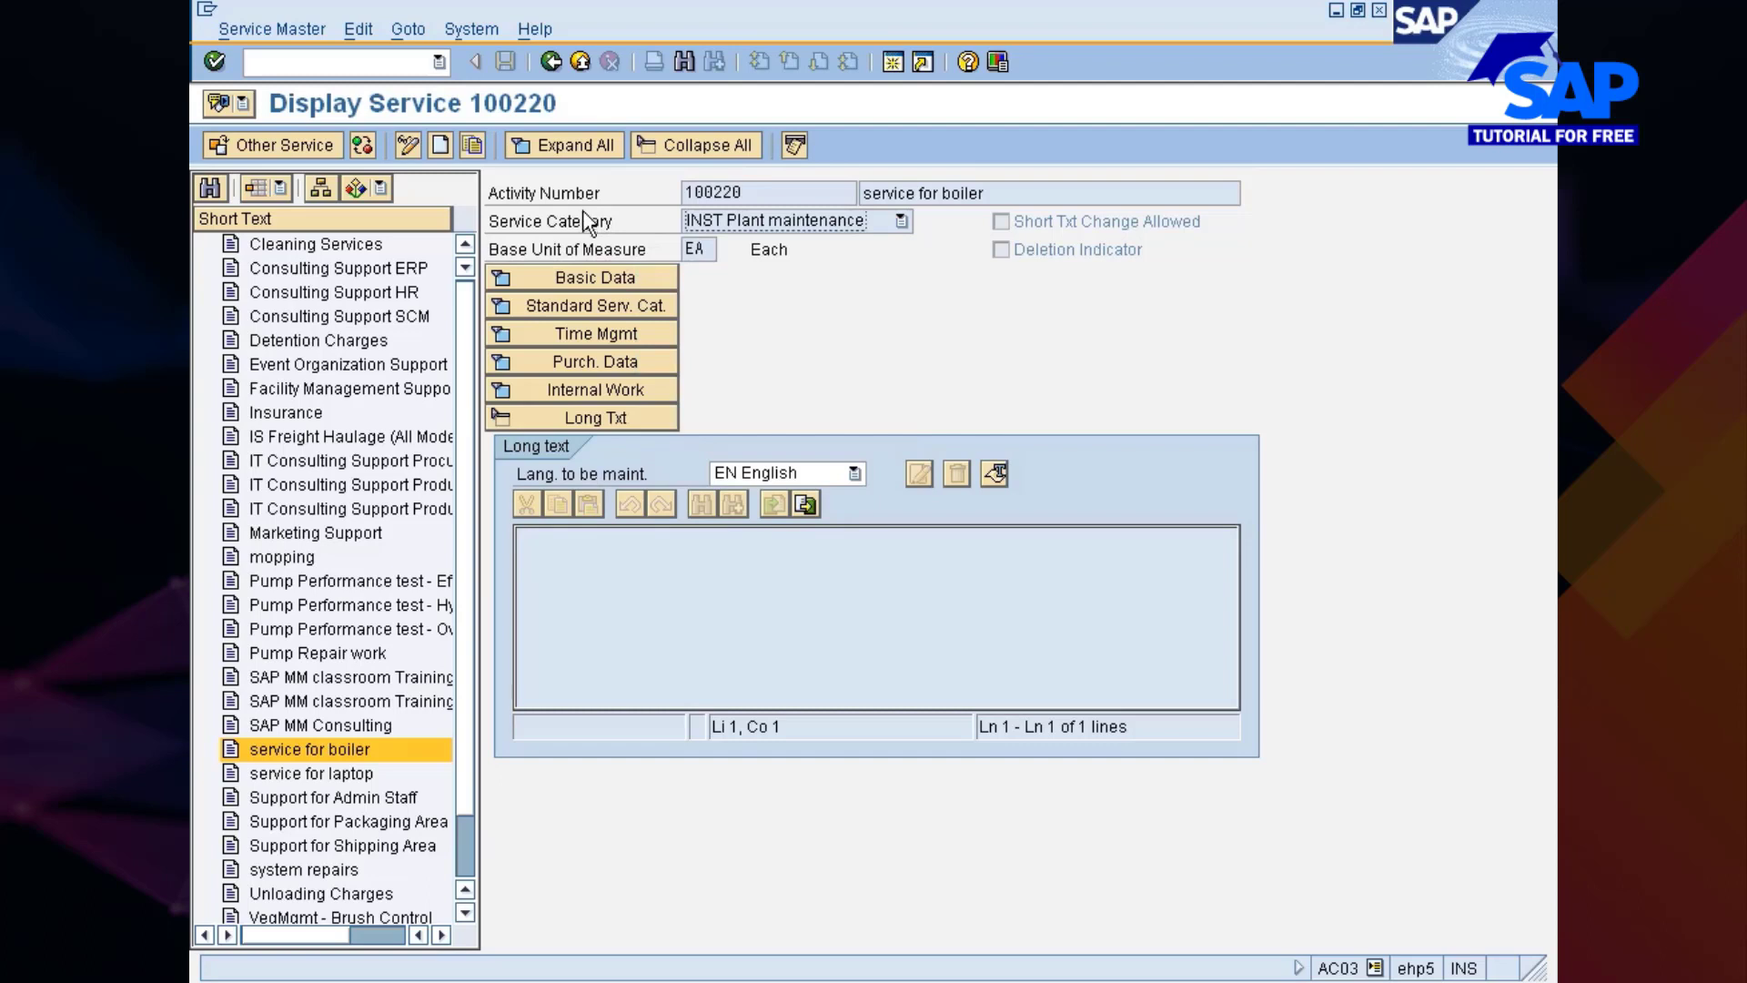
Expand the Basic Data section of service 100220 and examine the Mat/Srv.Grp and Valuation Class fields.
left_click(498, 282)
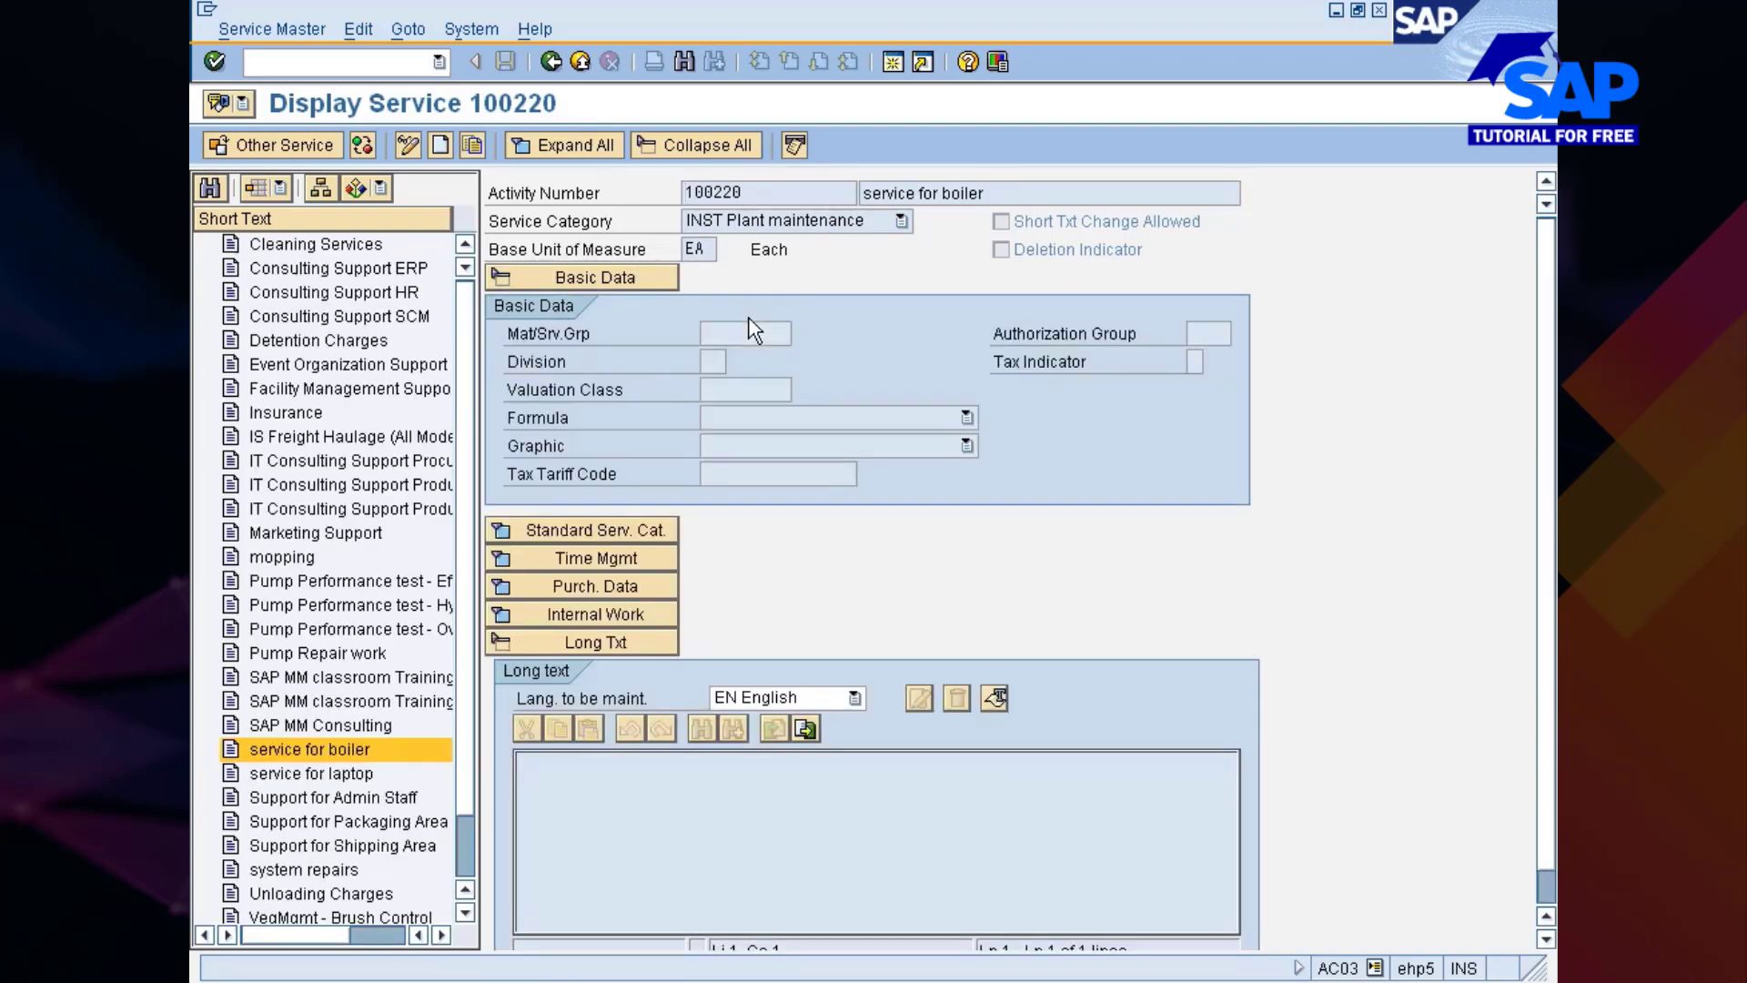
left_click(719, 334)
left_click(719, 390)
left_click(728, 333)
left_click(733, 389)
left_click(726, 335)
left_click(729, 389)
left_click(728, 333)
left_click(728, 389)
left_click(728, 333)
left_click(728, 389)
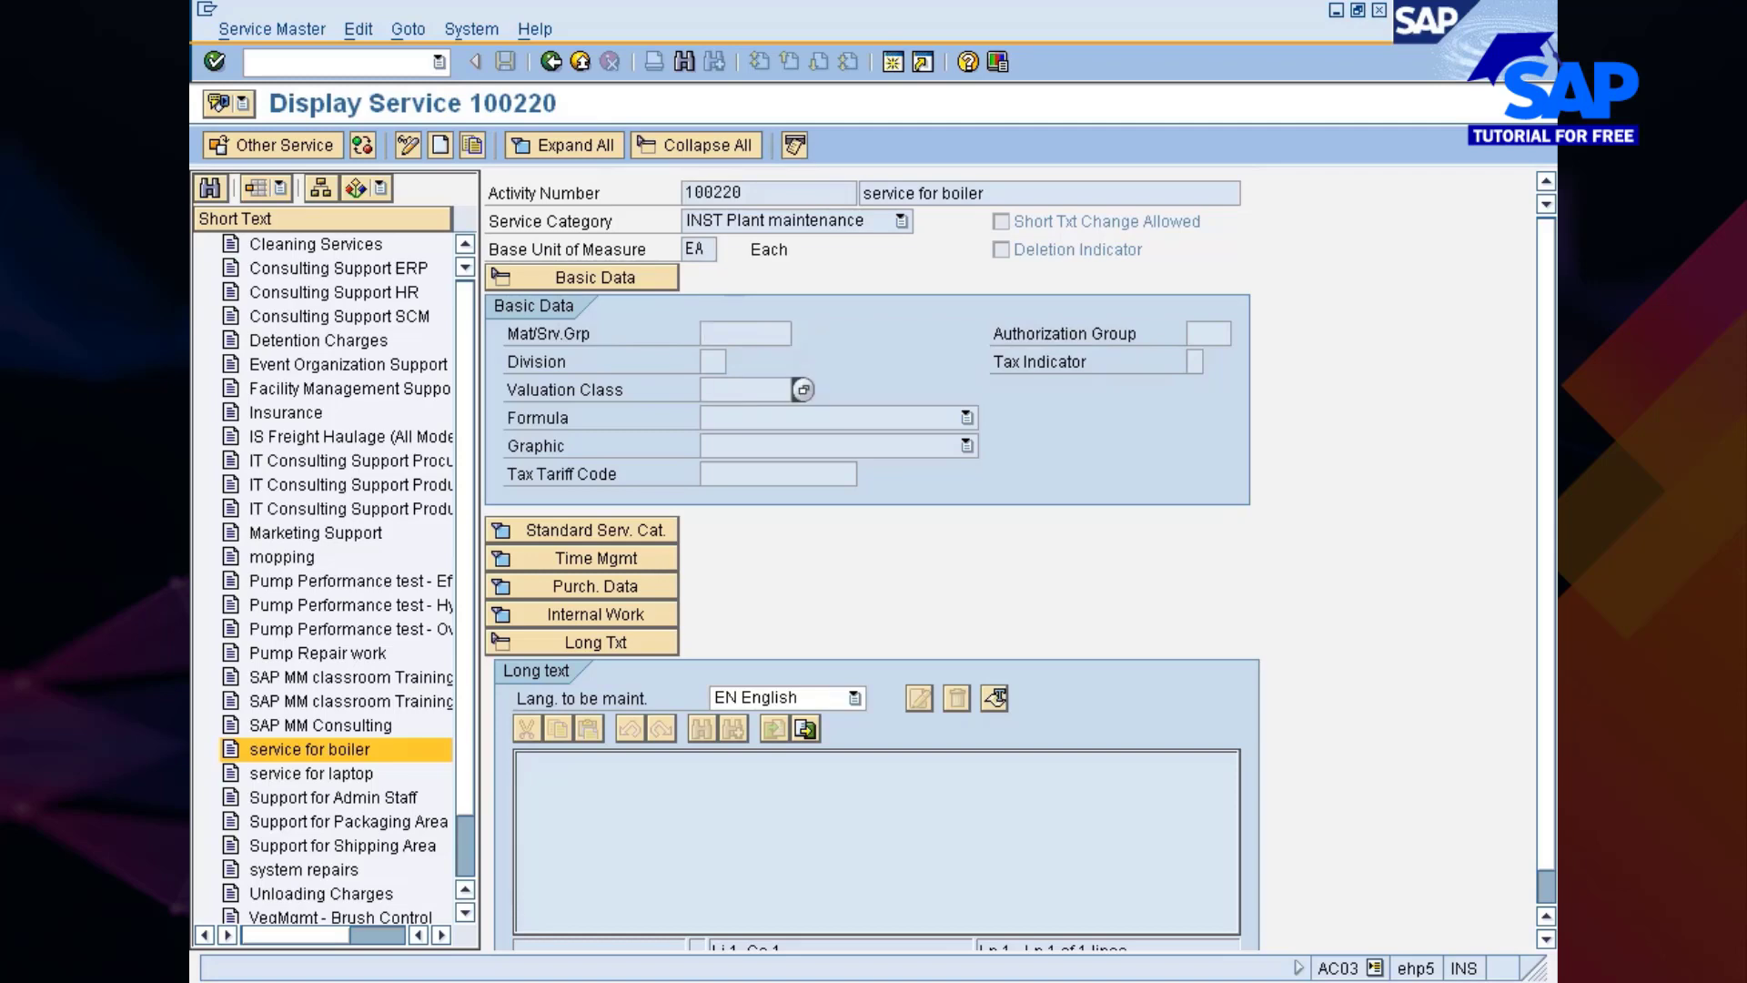
Examine the Authorization Group field and the possible entries for the service's Tax Indicator.
left_click(1197, 333)
left_click(1194, 361)
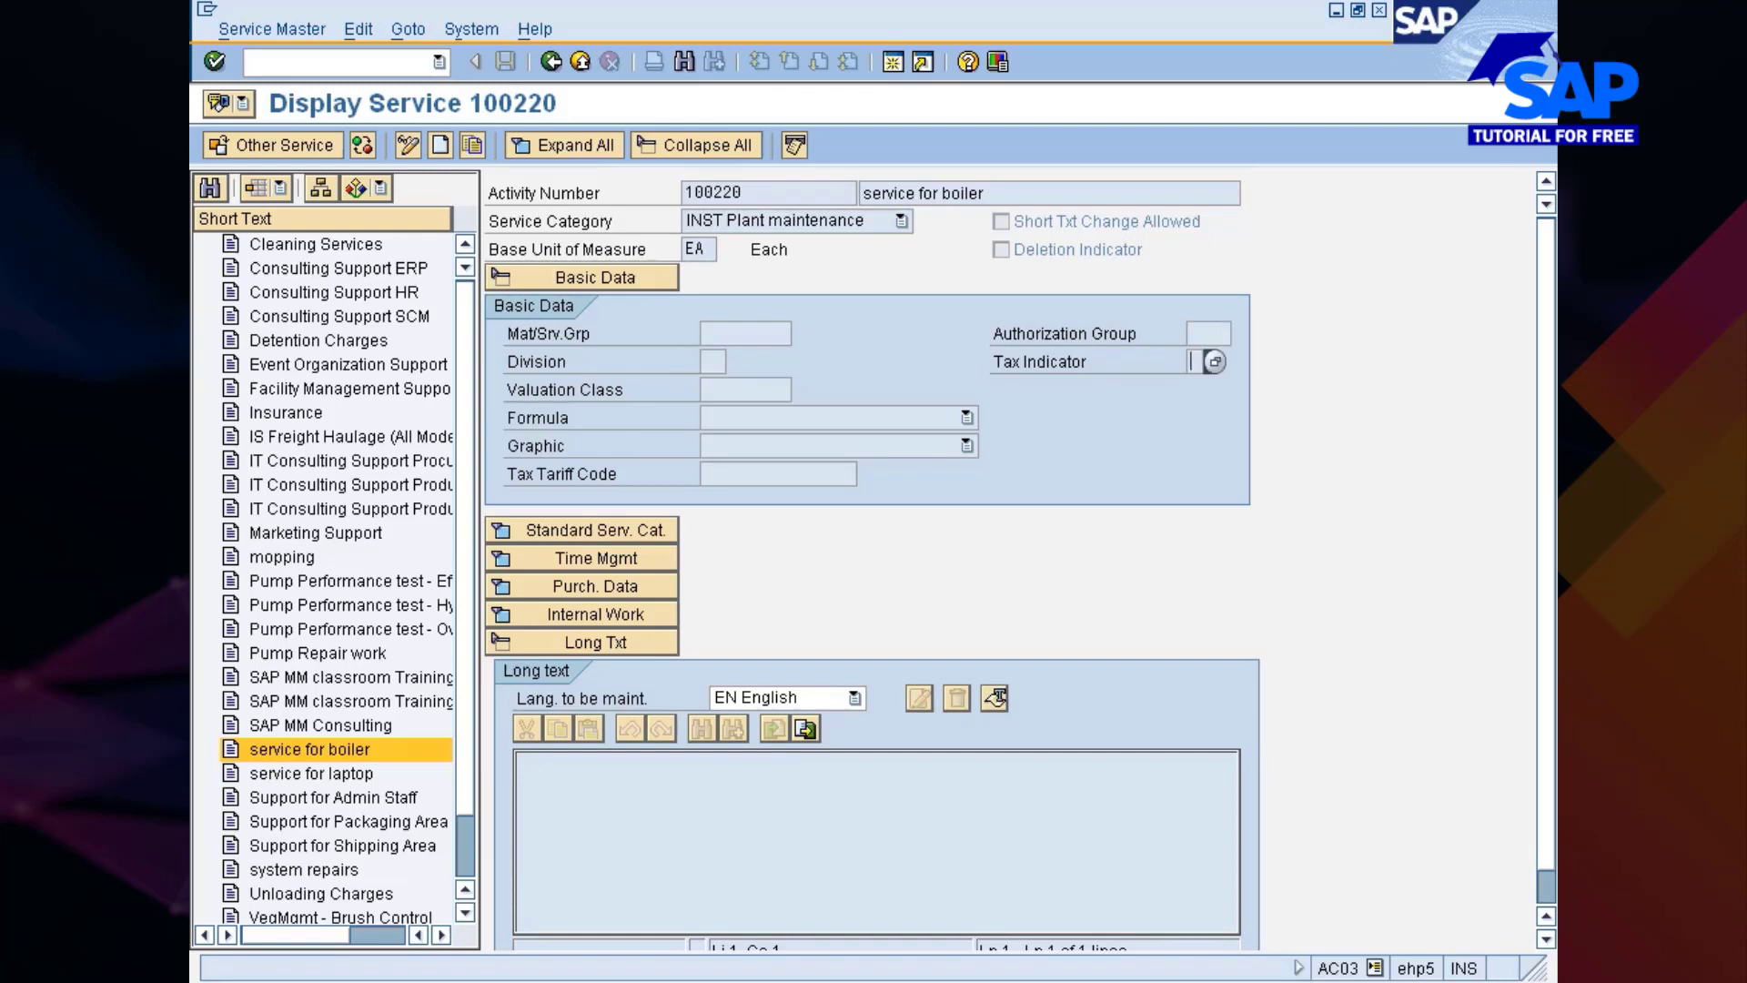
left_click(1214, 362)
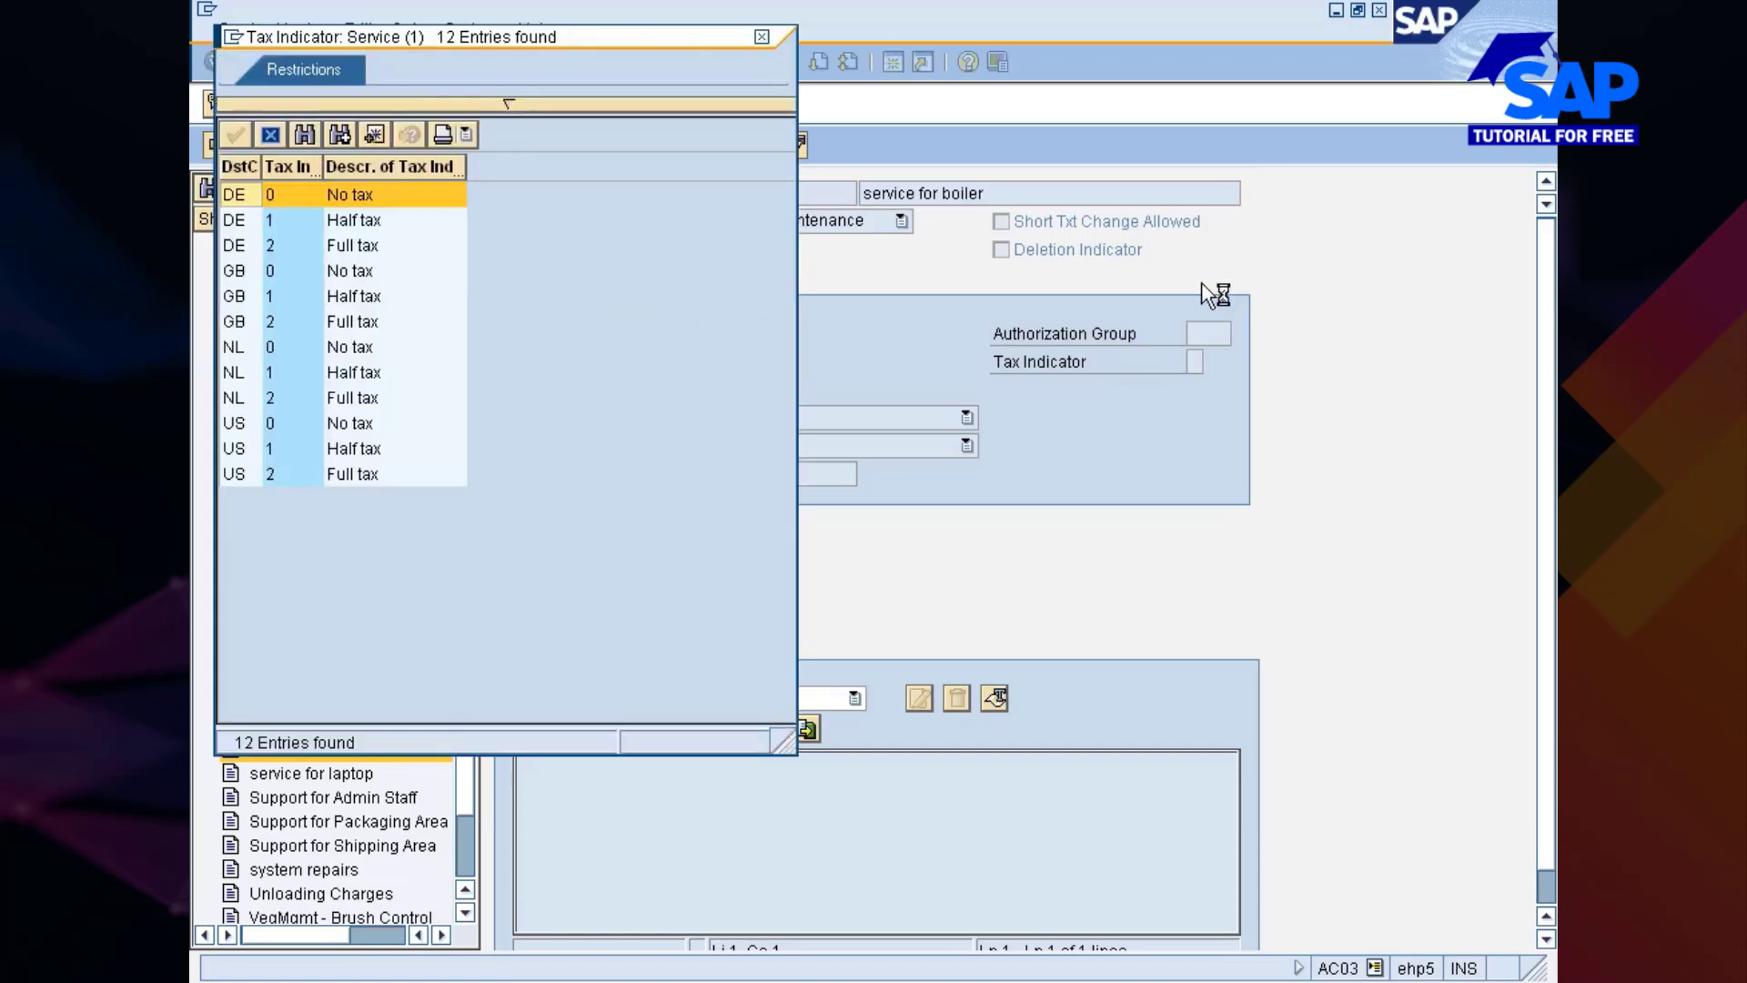
left_click(761, 37)
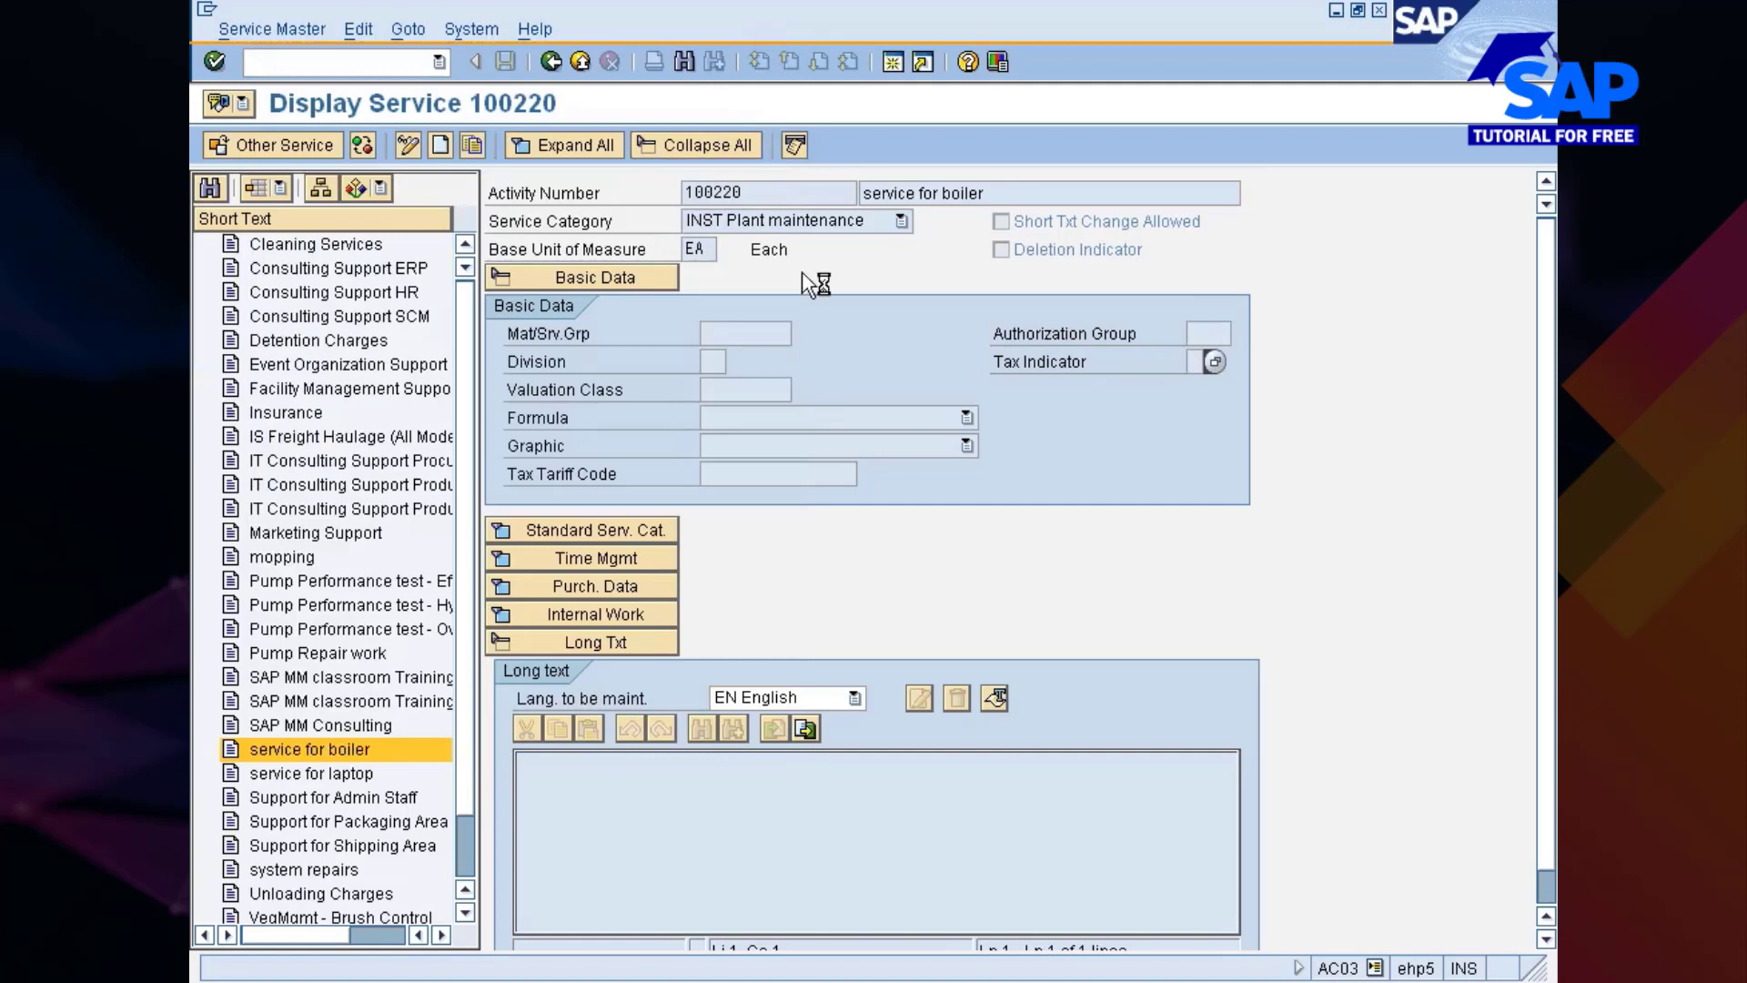
left_click_drag(996, 331, 1205, 369)
key("ctrl+c")
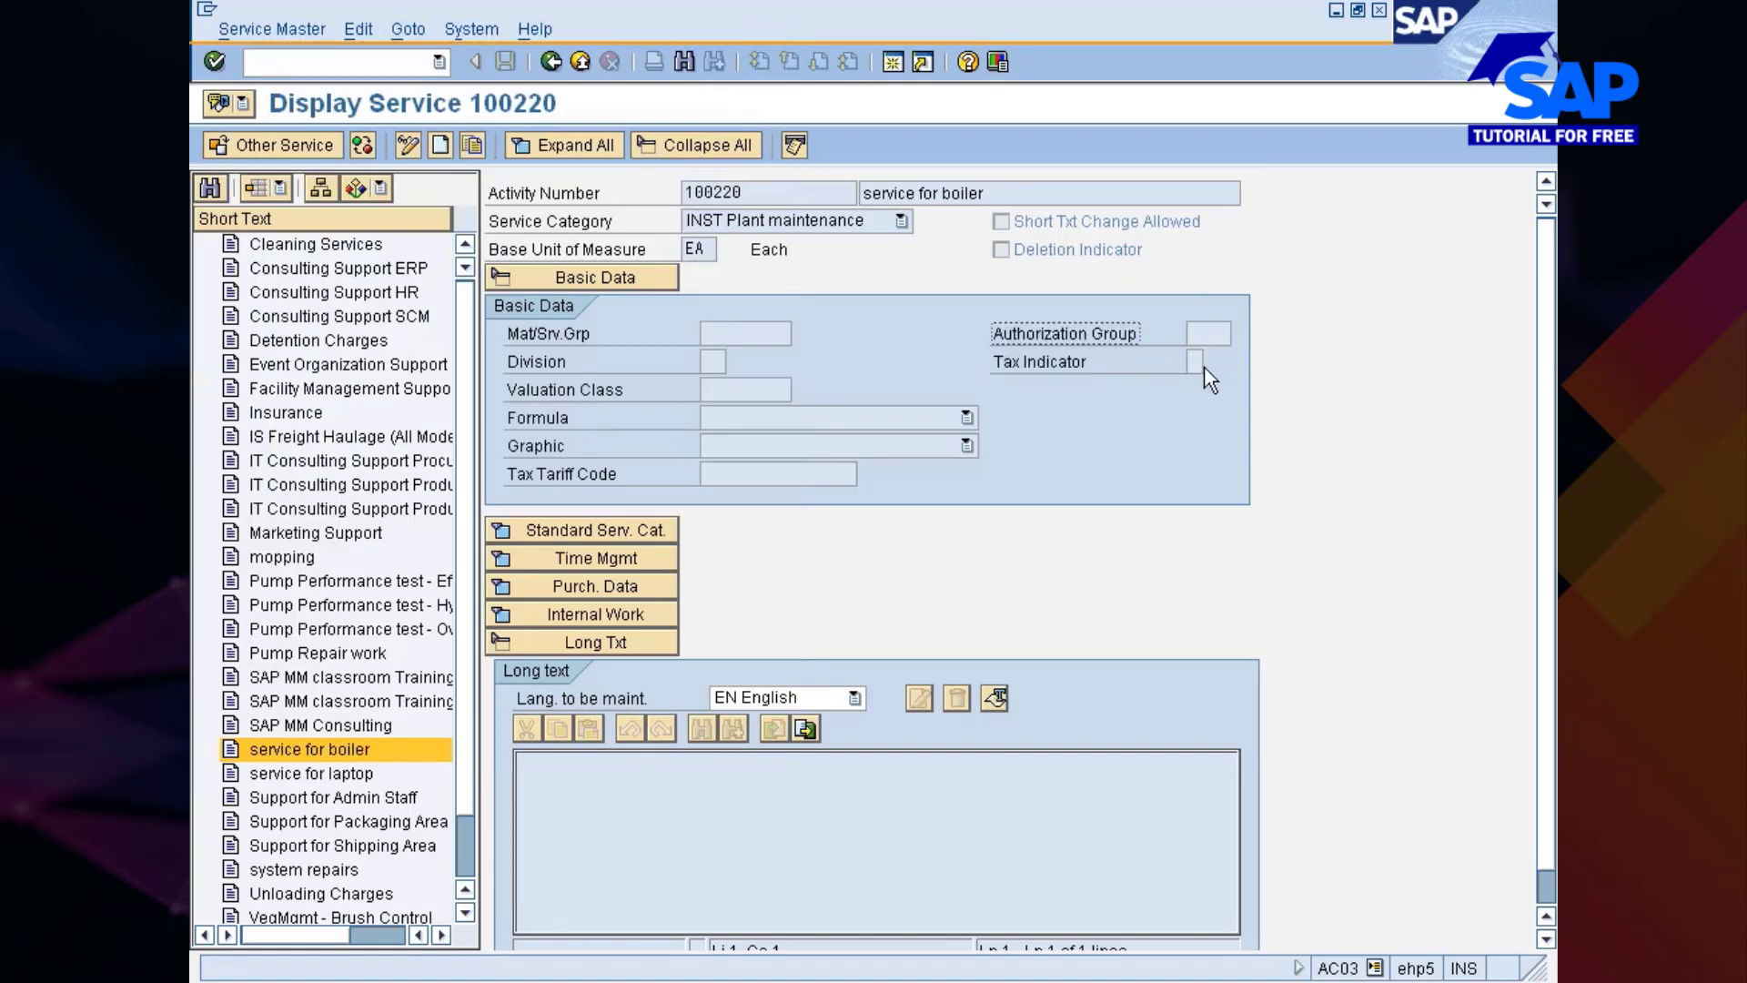
Compare the Mat/Srv.Grp field with the Valuation Class field in Basic Data once more.
left_click(728, 333)
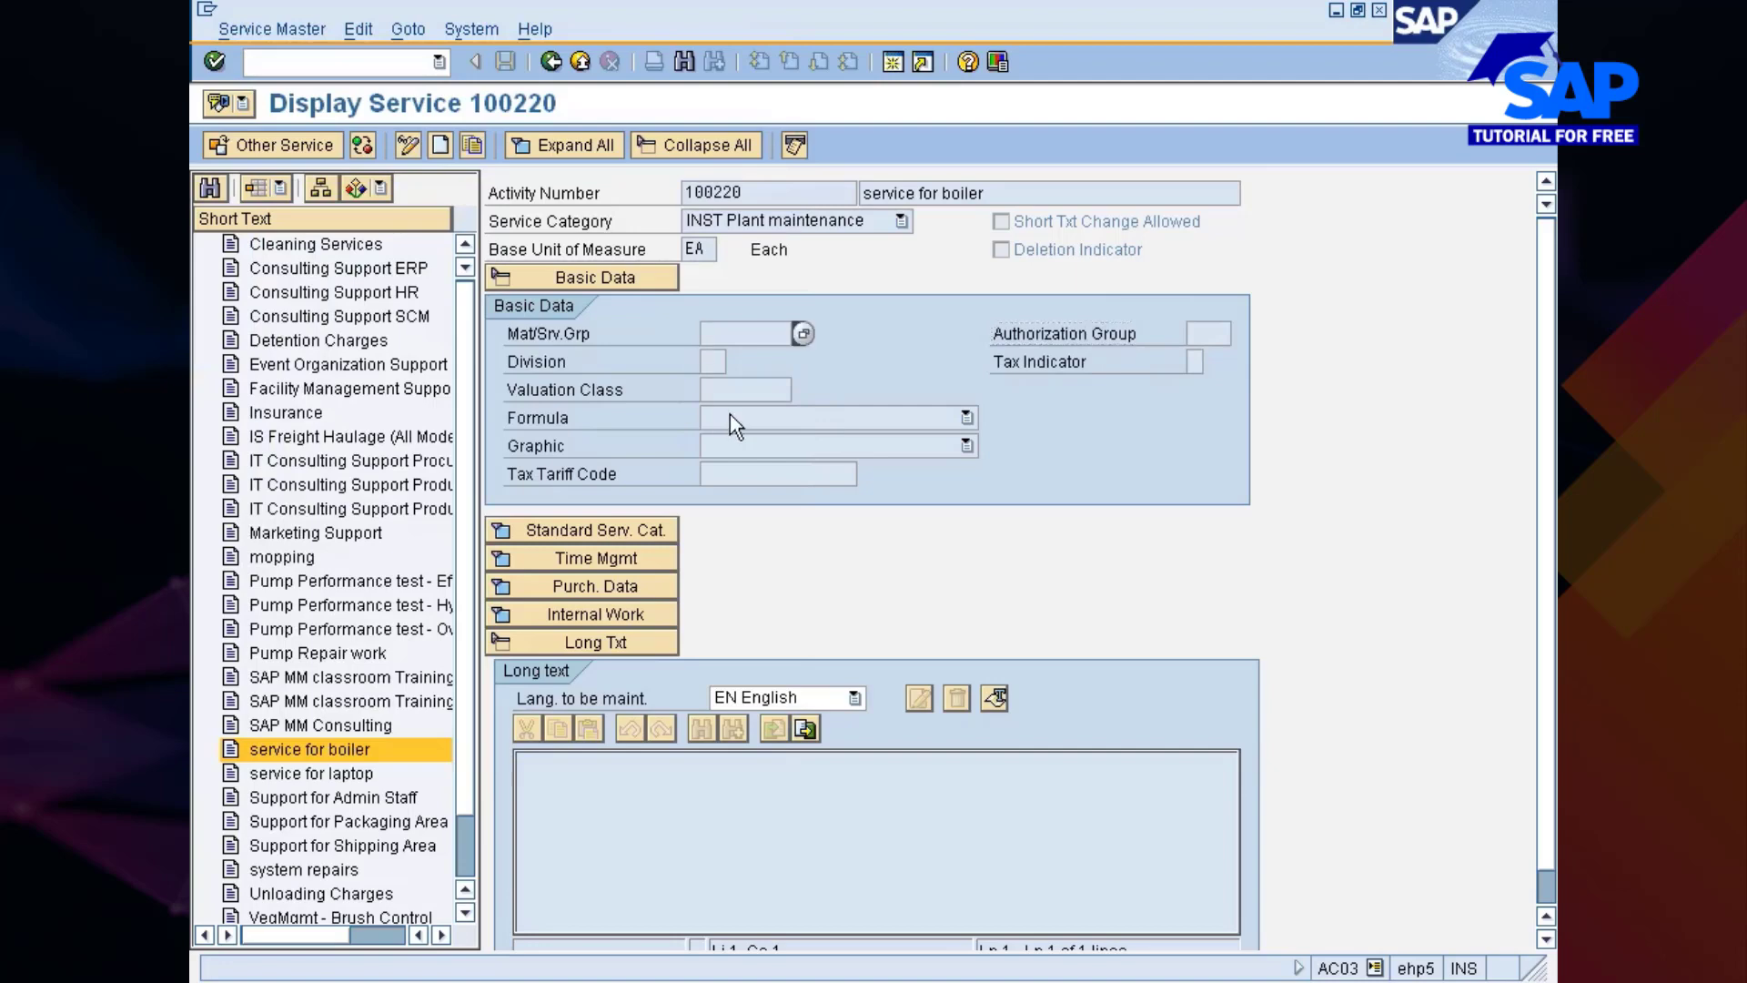
left_click(728, 381)
left_click(732, 333)
left_click(732, 390)
left_click(739, 333)
Expand the Standard Serv. Cat. section and view the possible entries for Service Type.
left_click(496, 526)
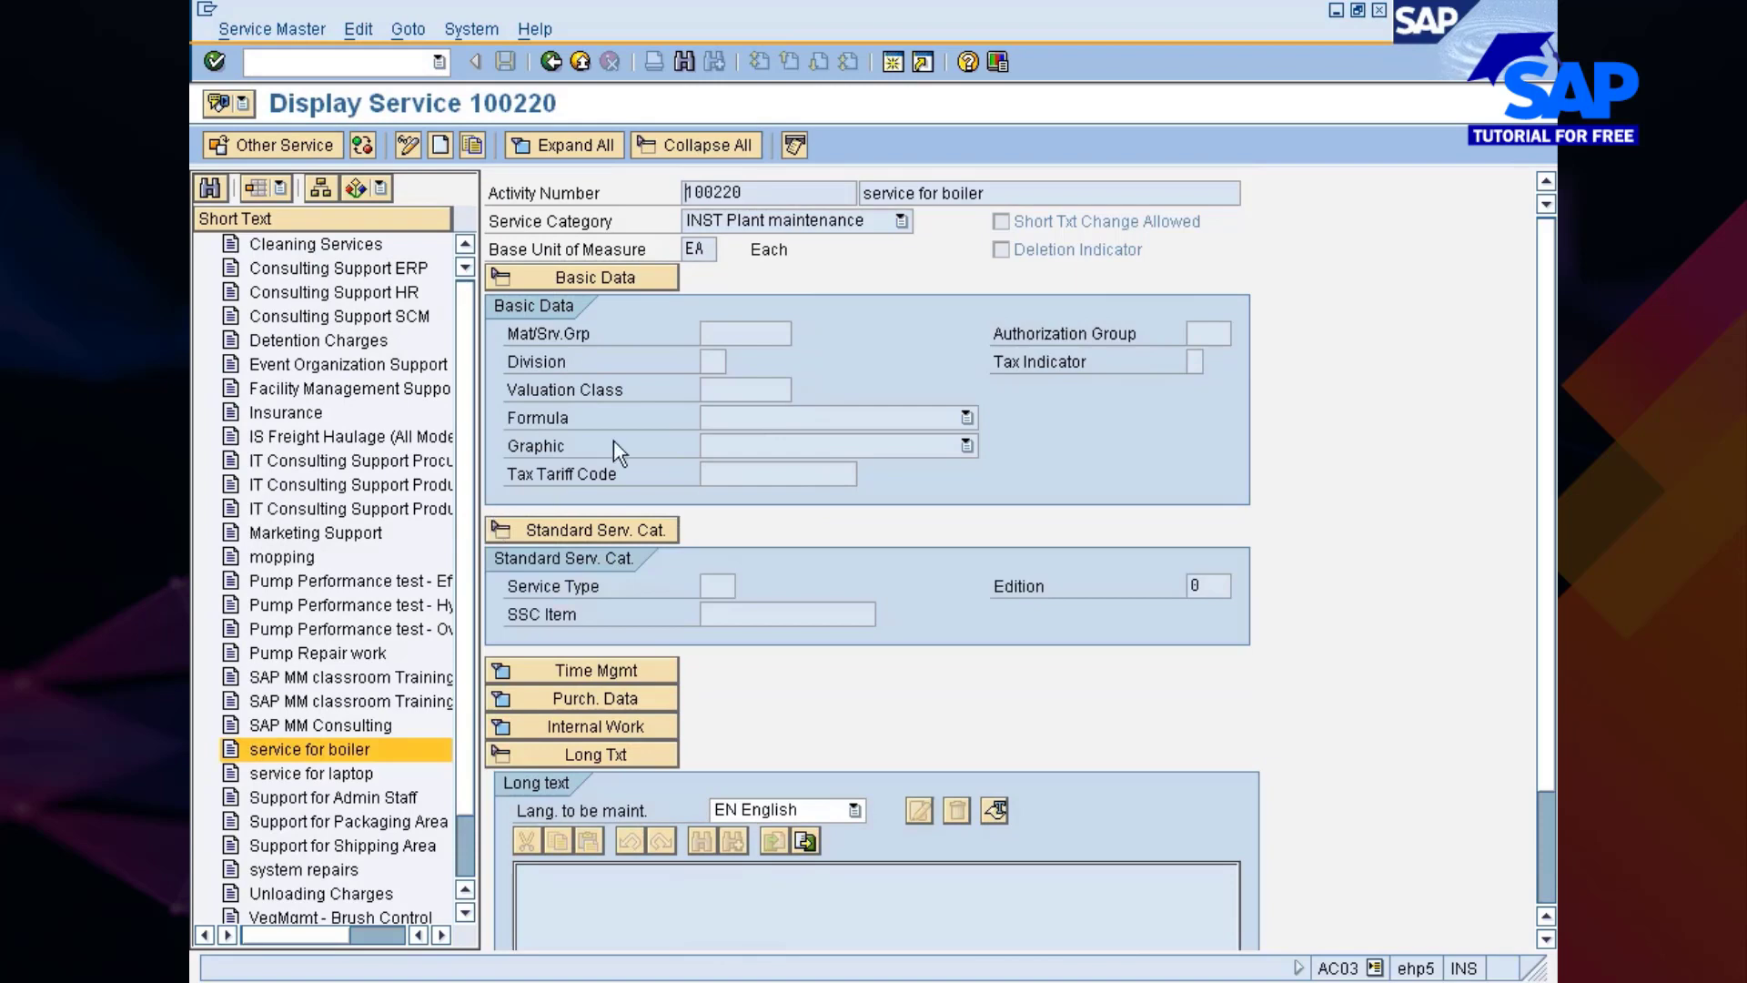
scroll(614, 440, "down", 1)
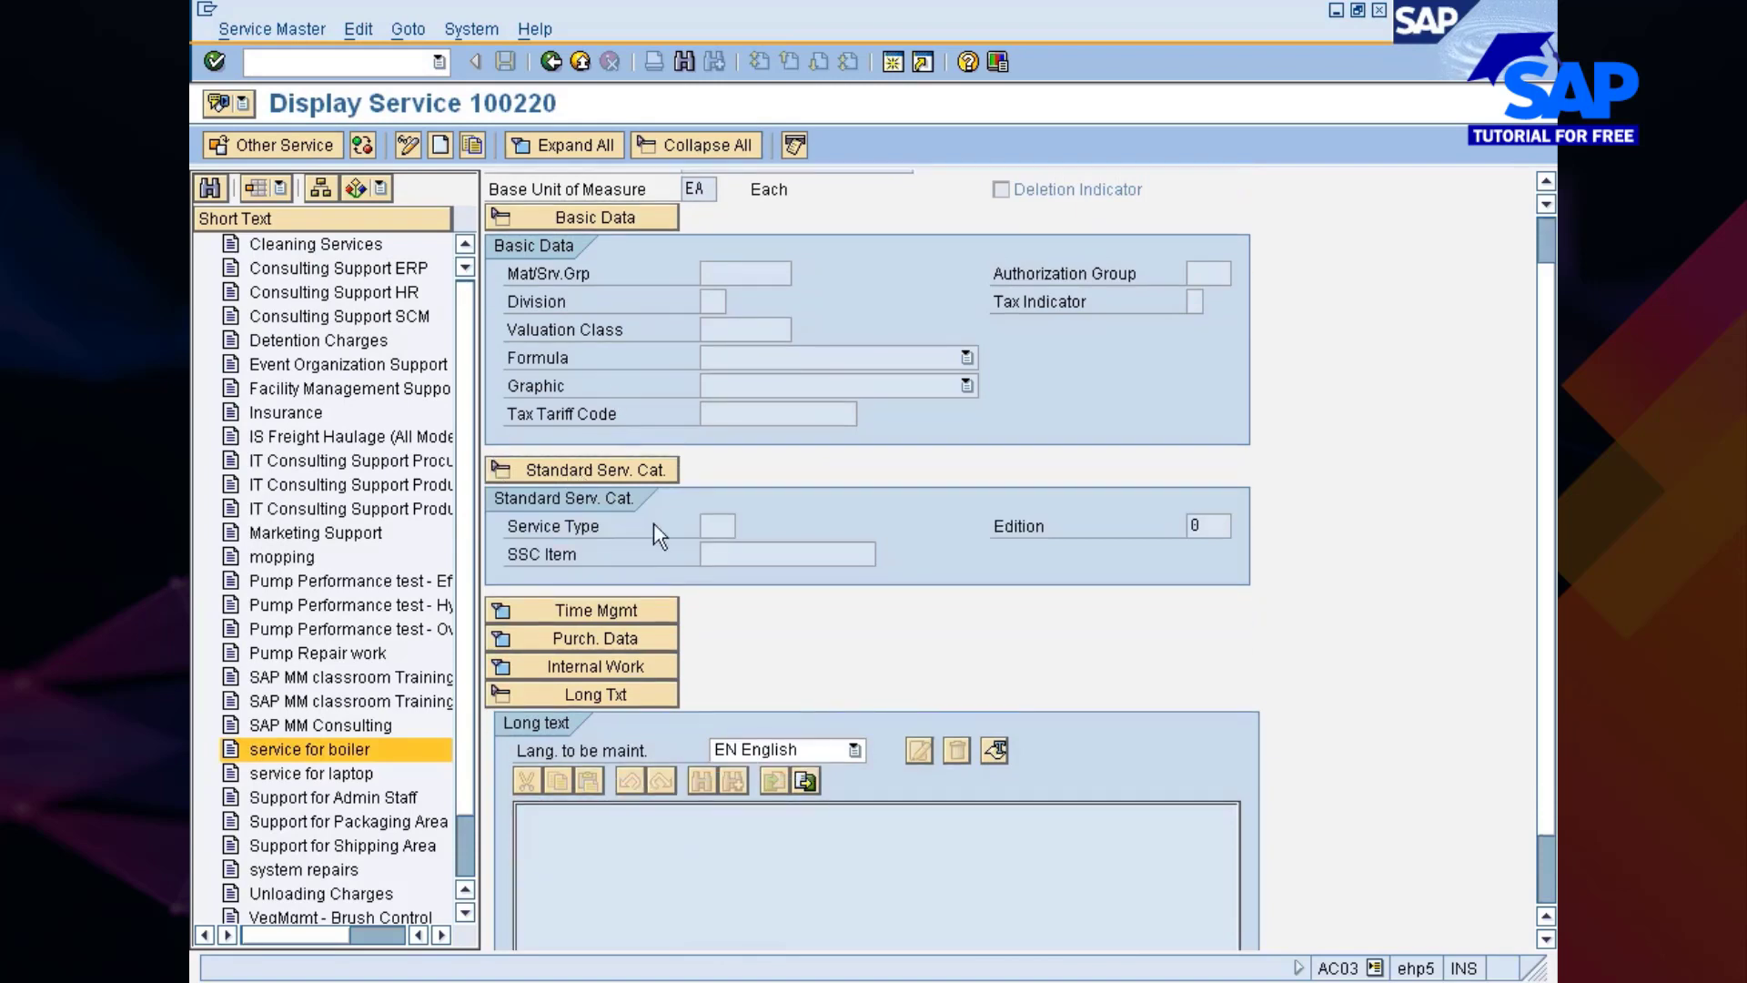
left_click(719, 526)
left_click(739, 524)
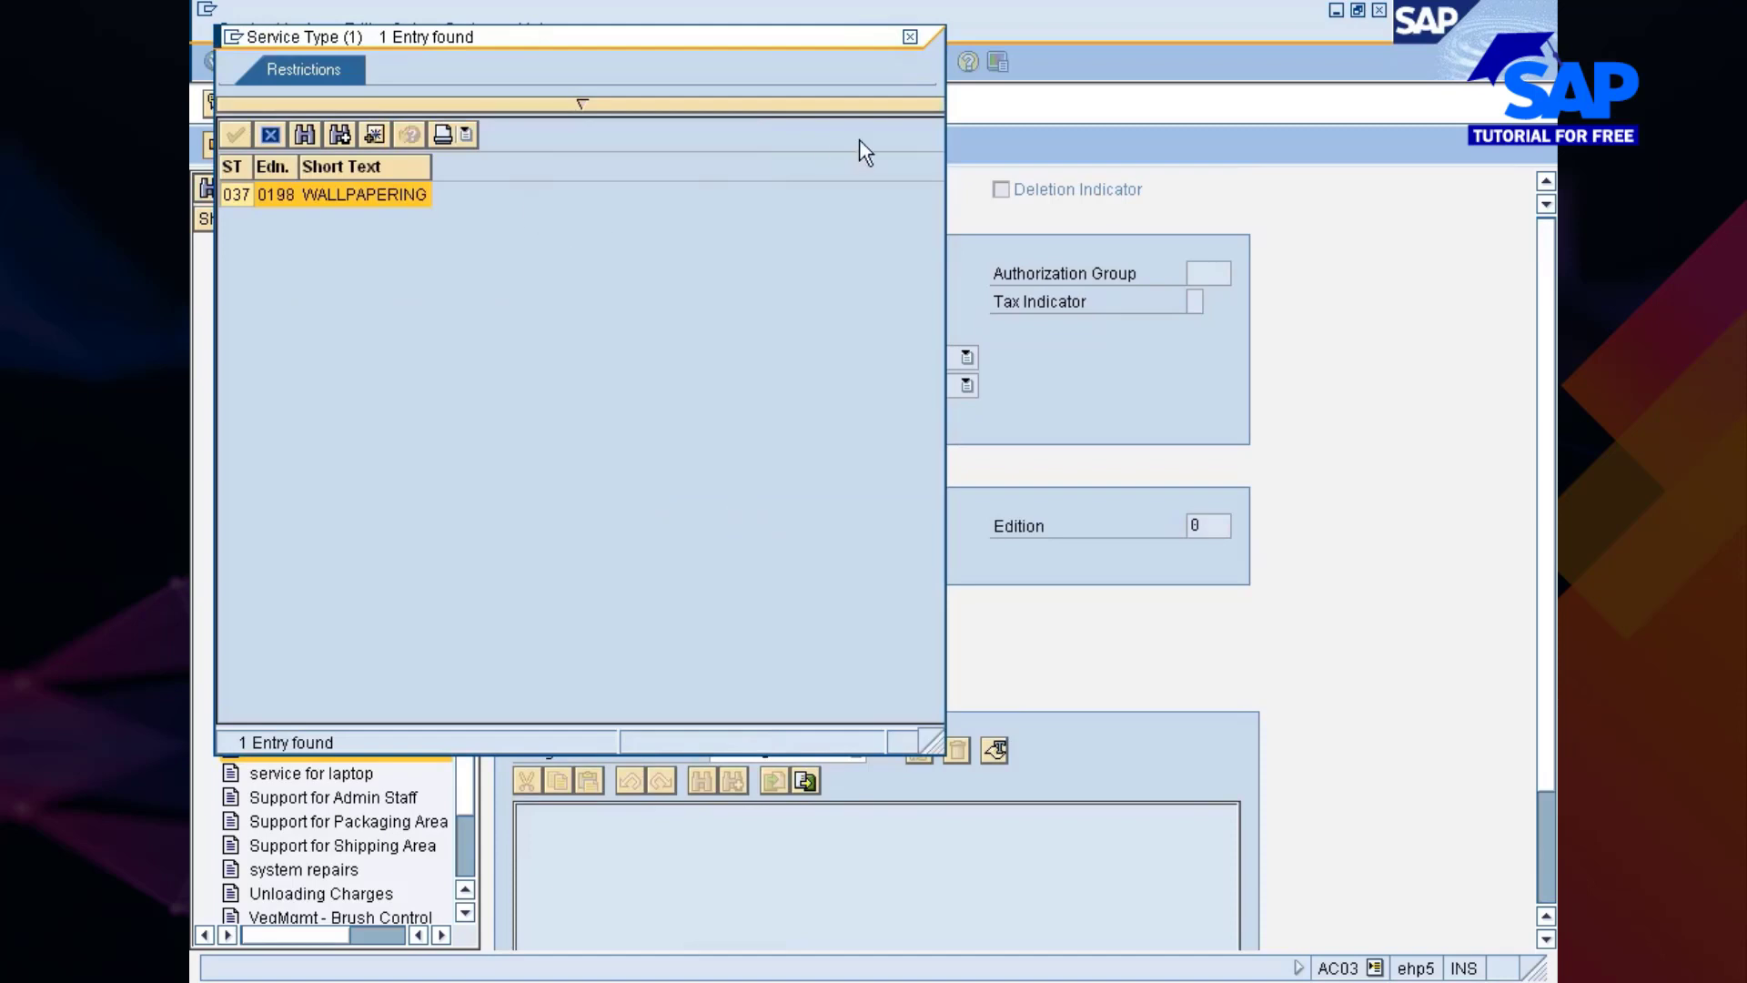
left_click(910, 36)
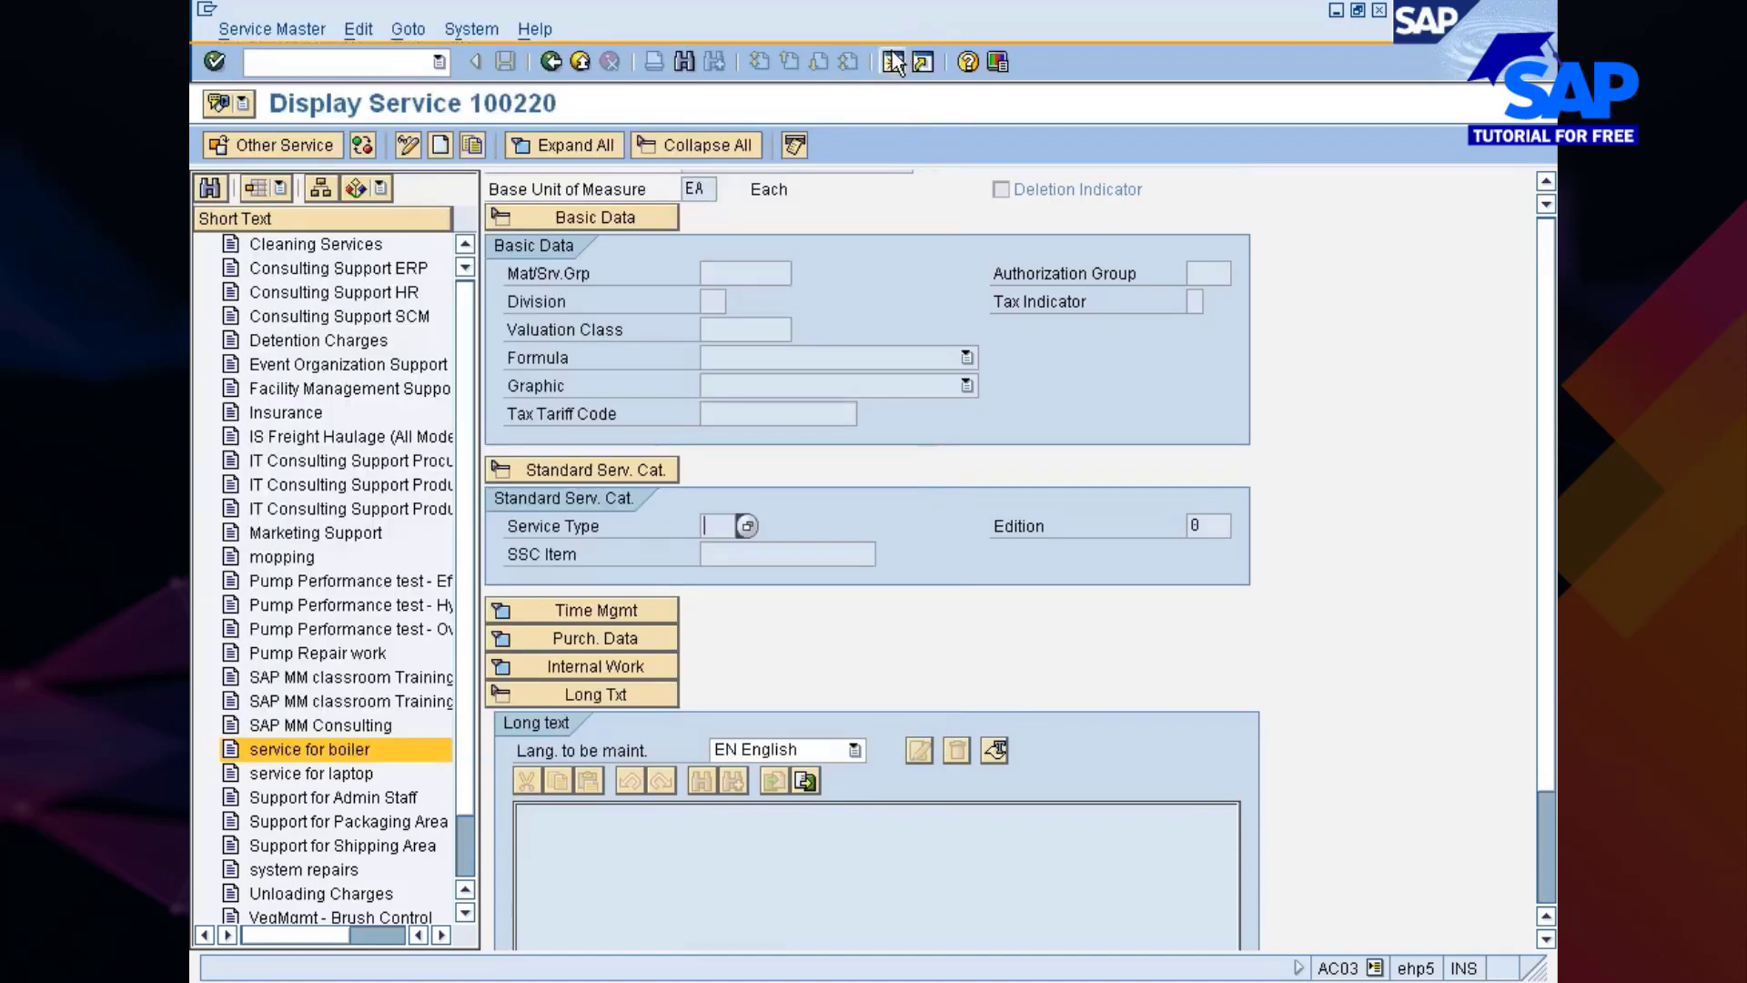
Expand the Time Mgmt section and examine its Hier. Service No. and Wage Type fields.
left_click(503, 611)
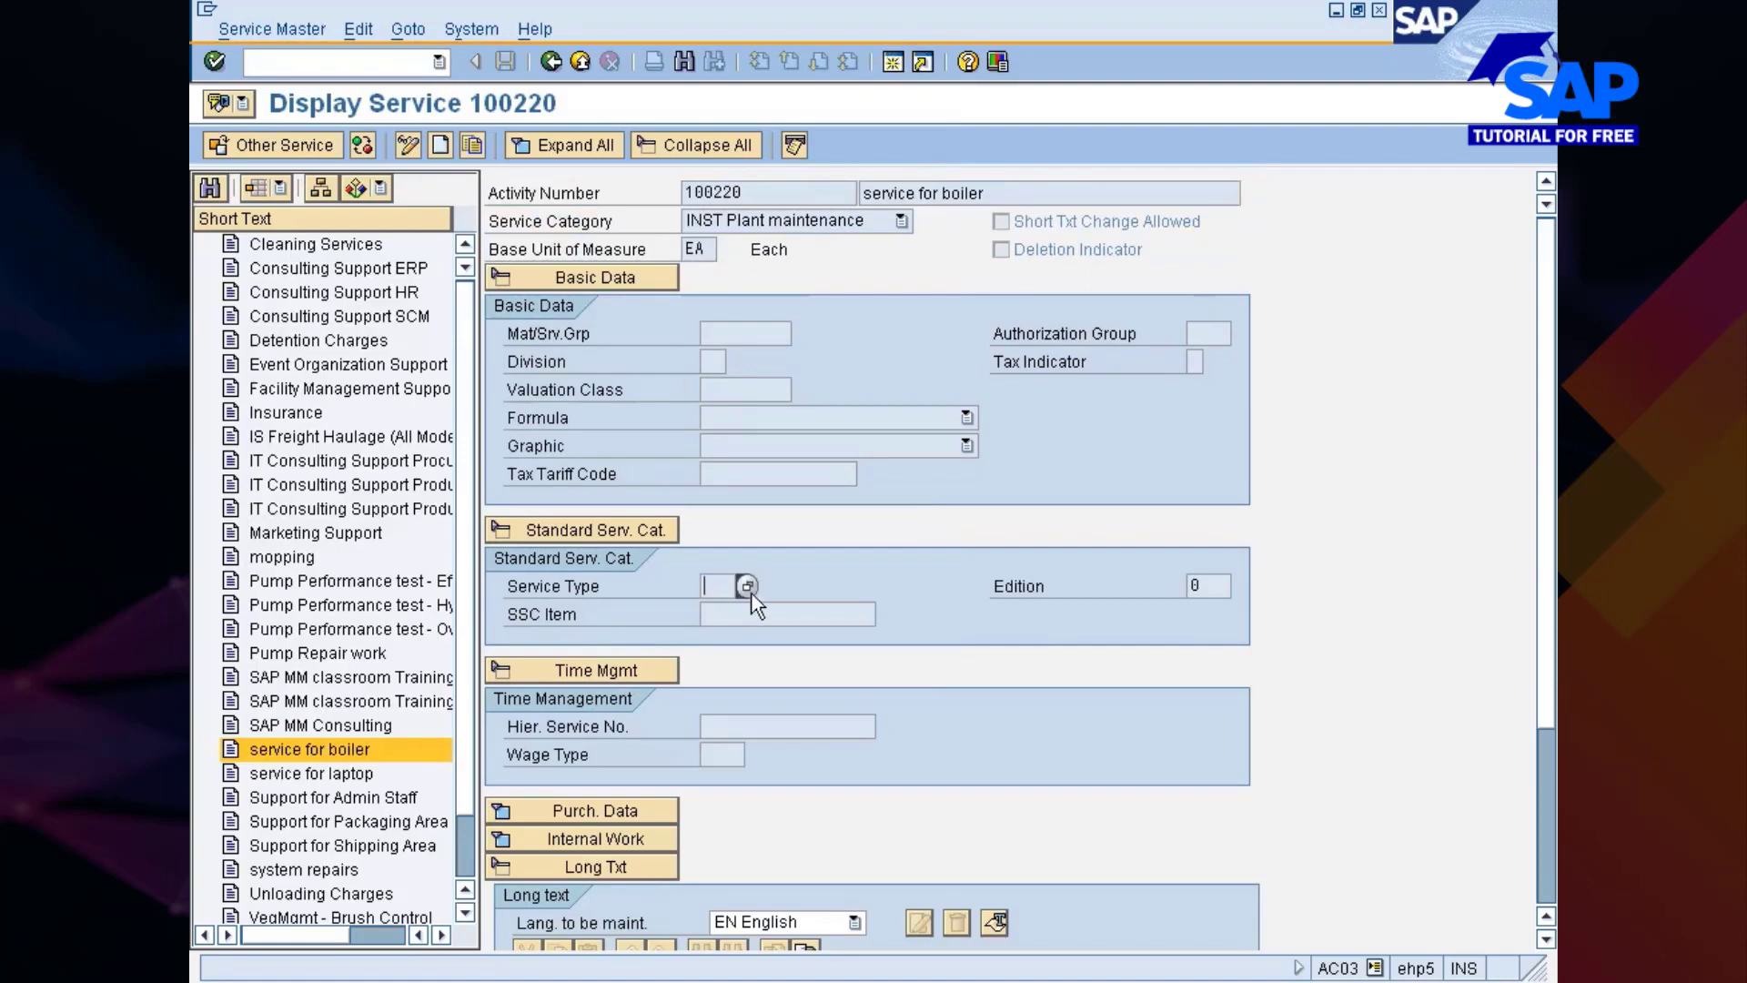
left_click(751, 592)
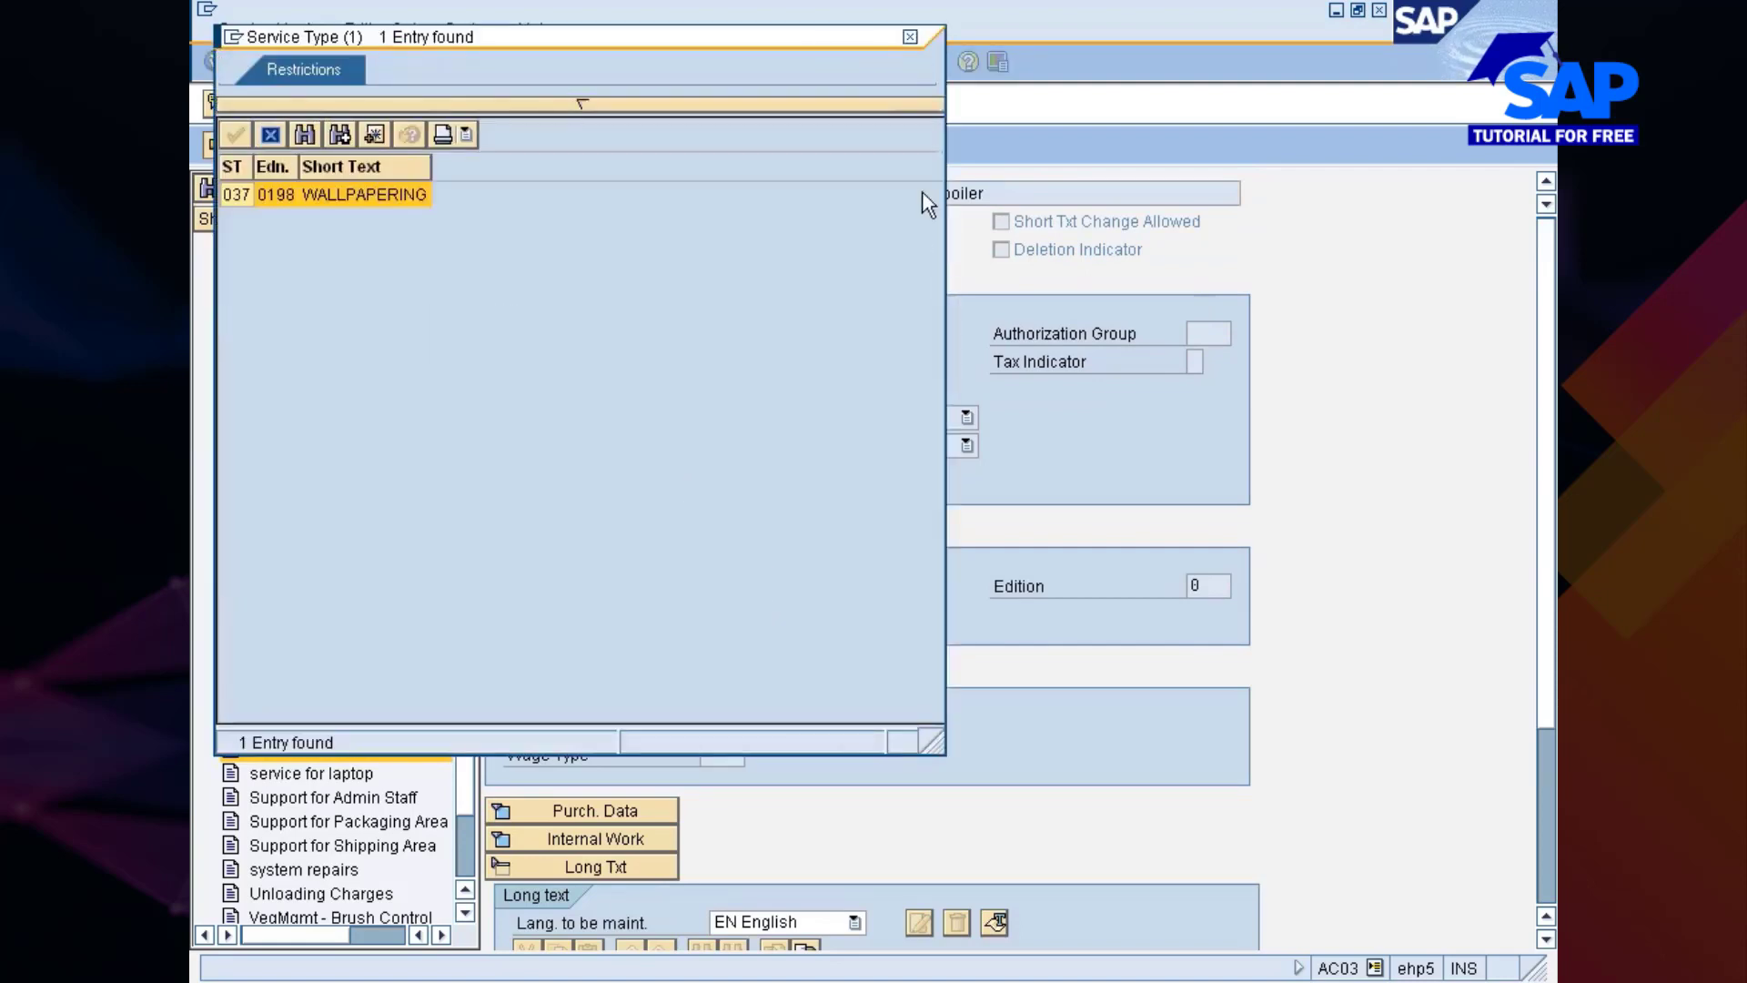
left_click(910, 36)
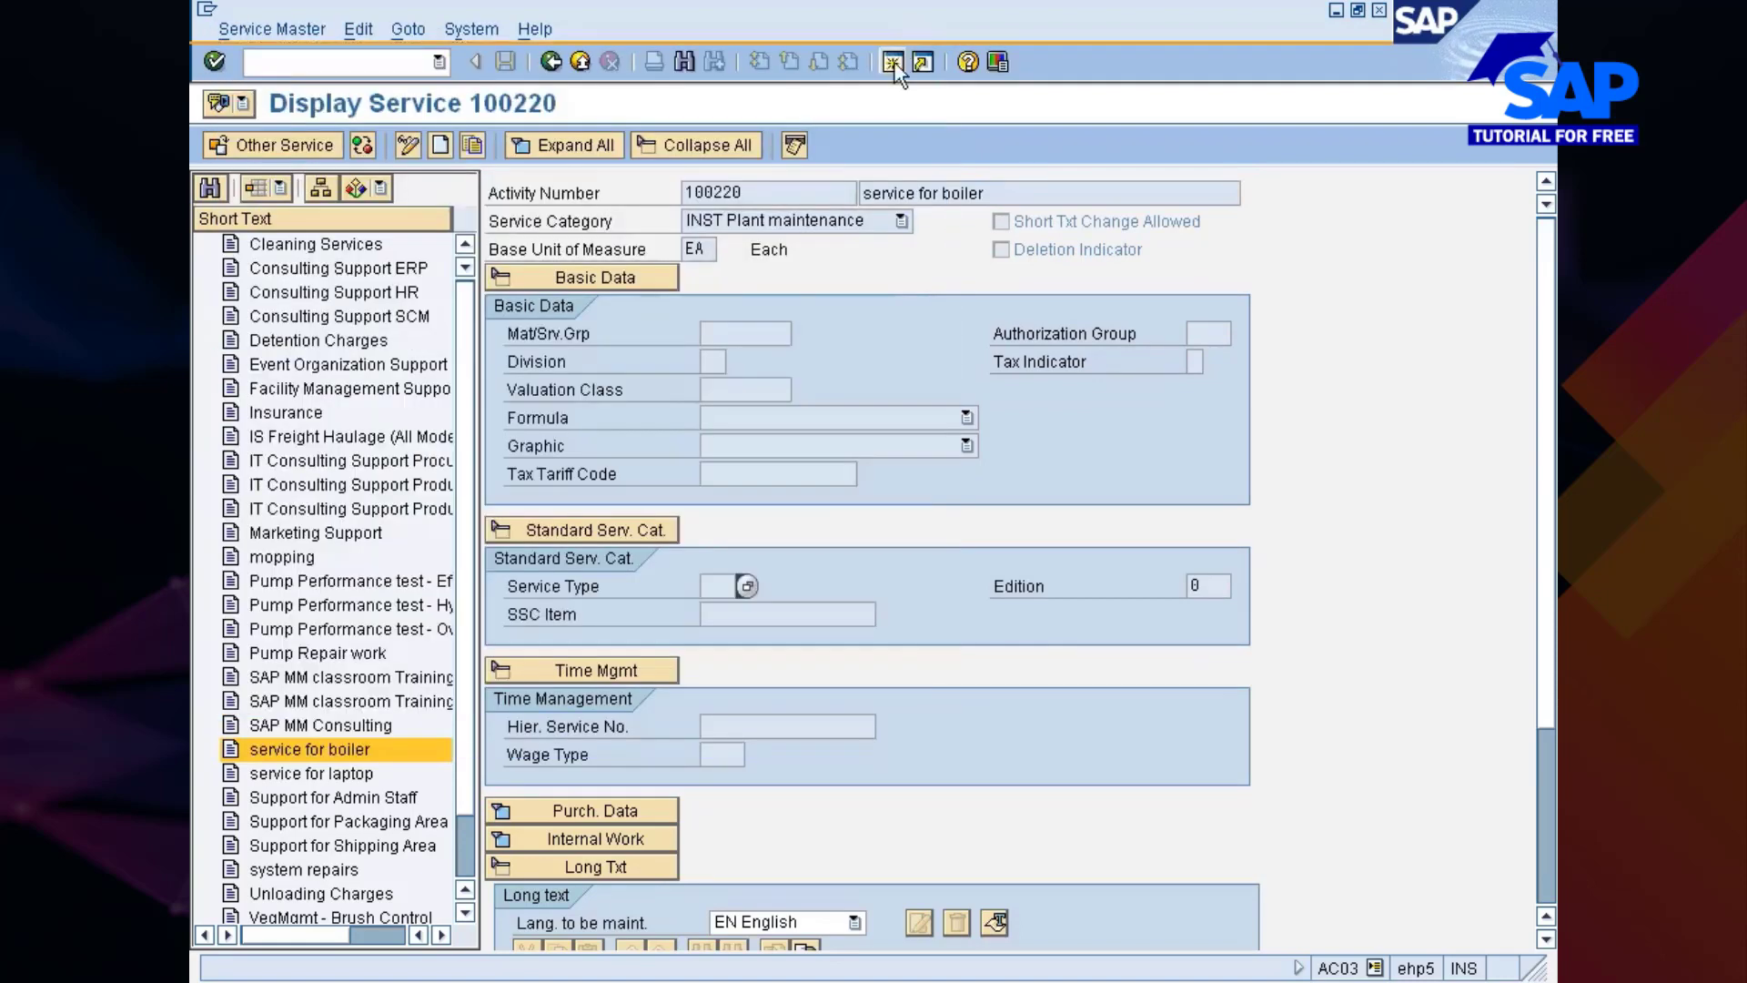
left_click(728, 726)
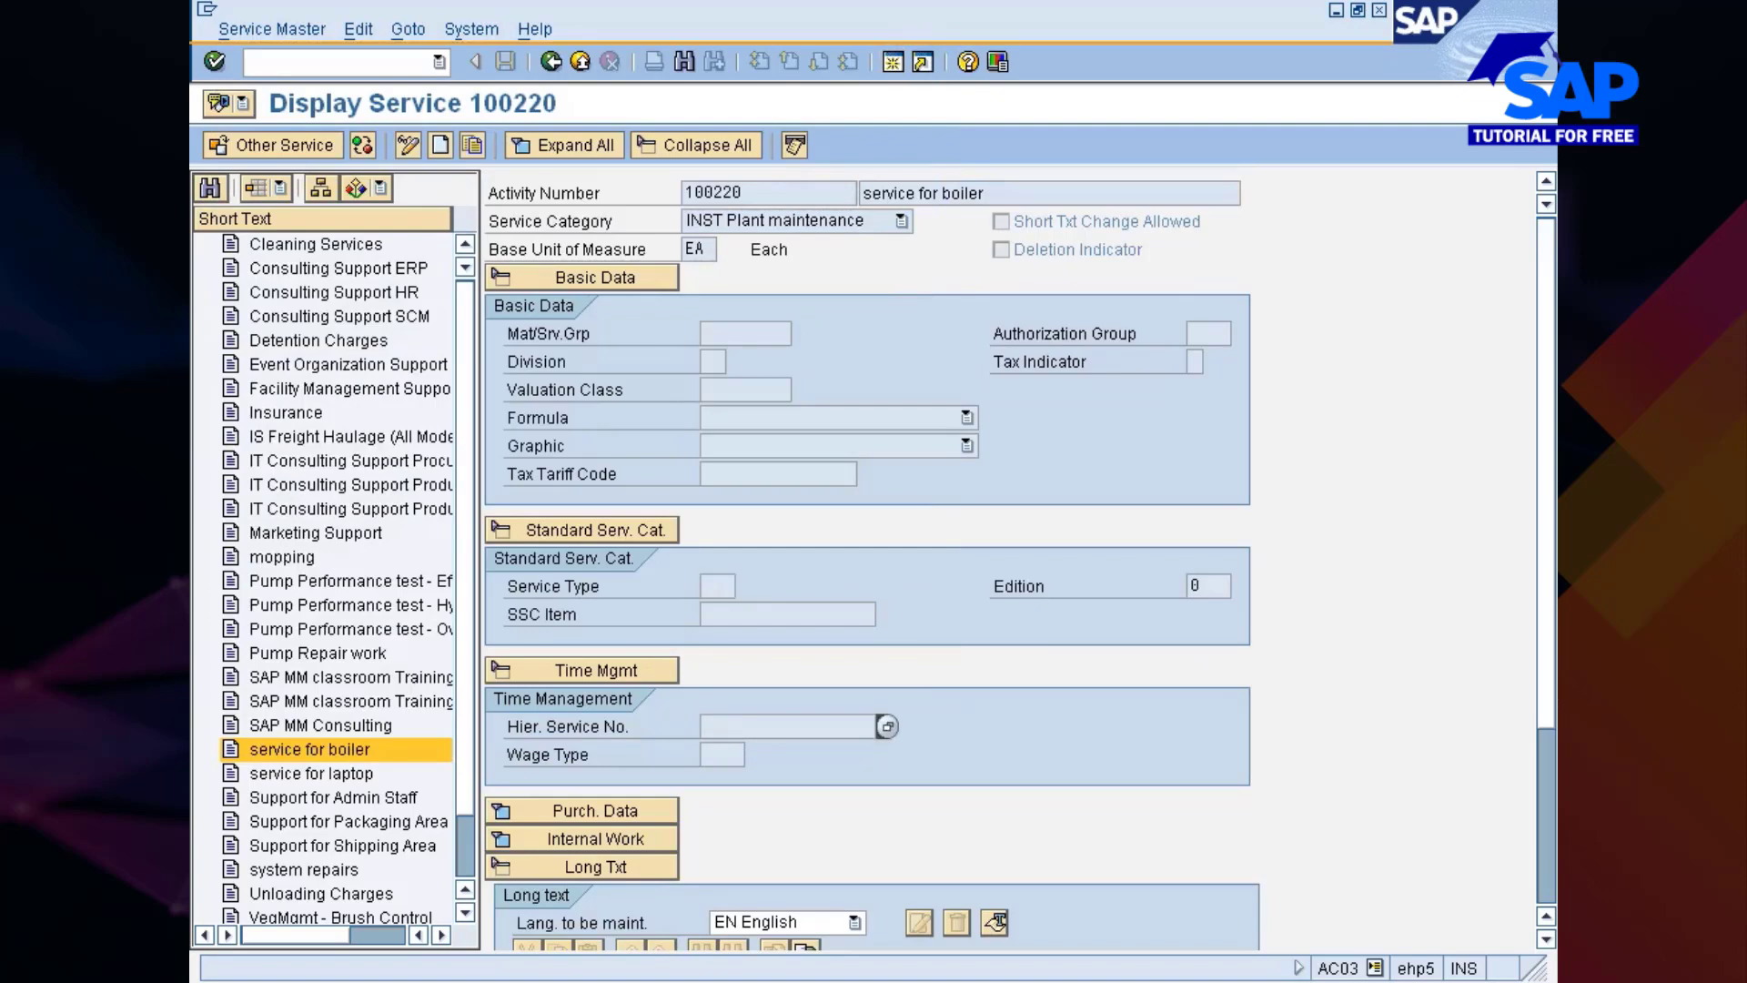
left_click(737, 754)
Expand the Purch. Data section and view the possible entries for Purchasing Status.
scroll(846, 713, "down", 1)
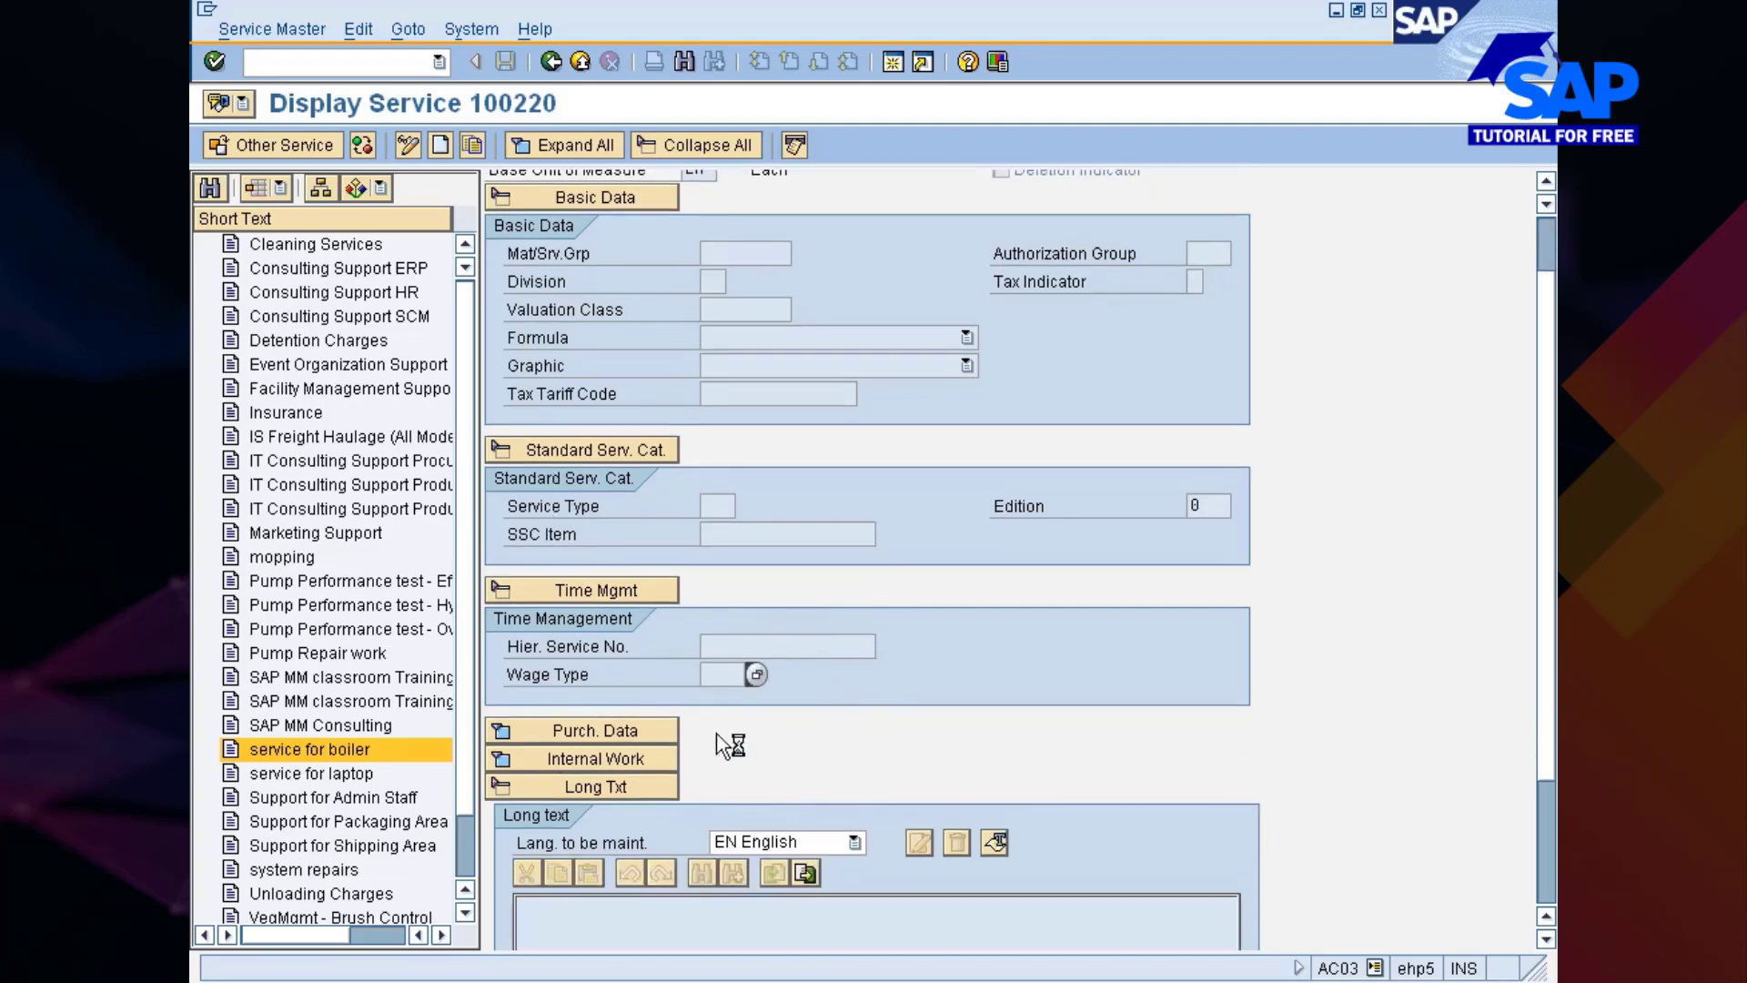
left_click(499, 730)
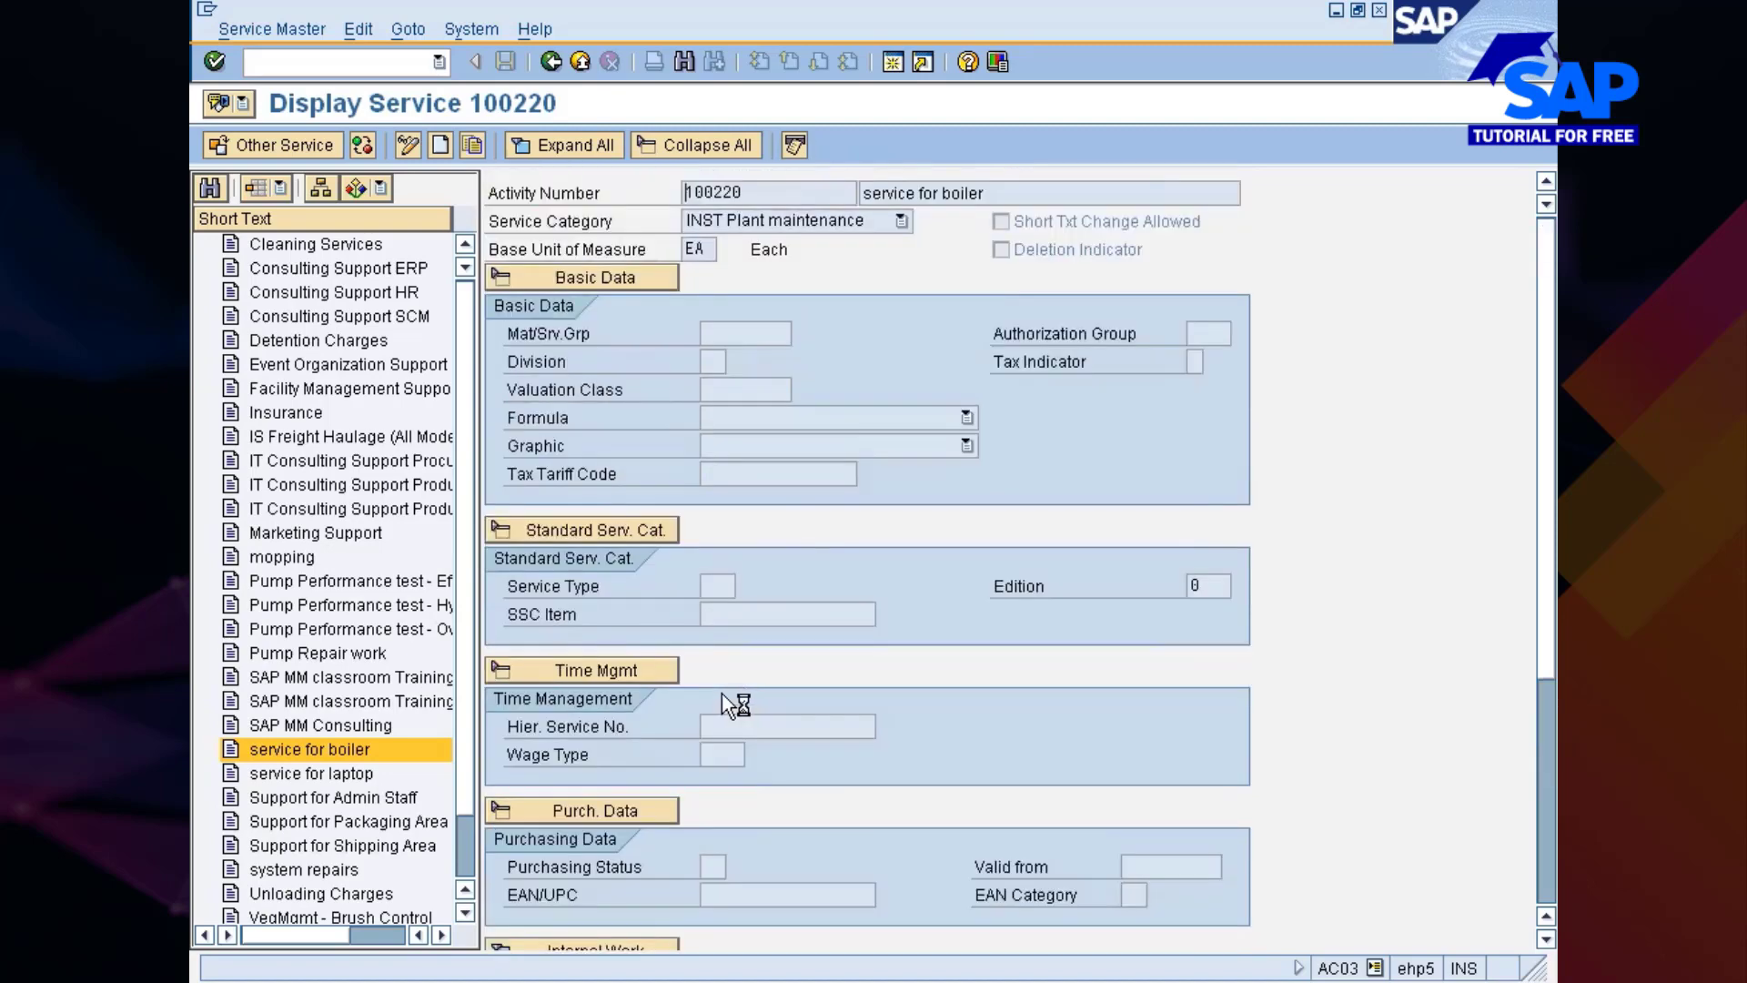
scroll(680, 735, "down", 2)
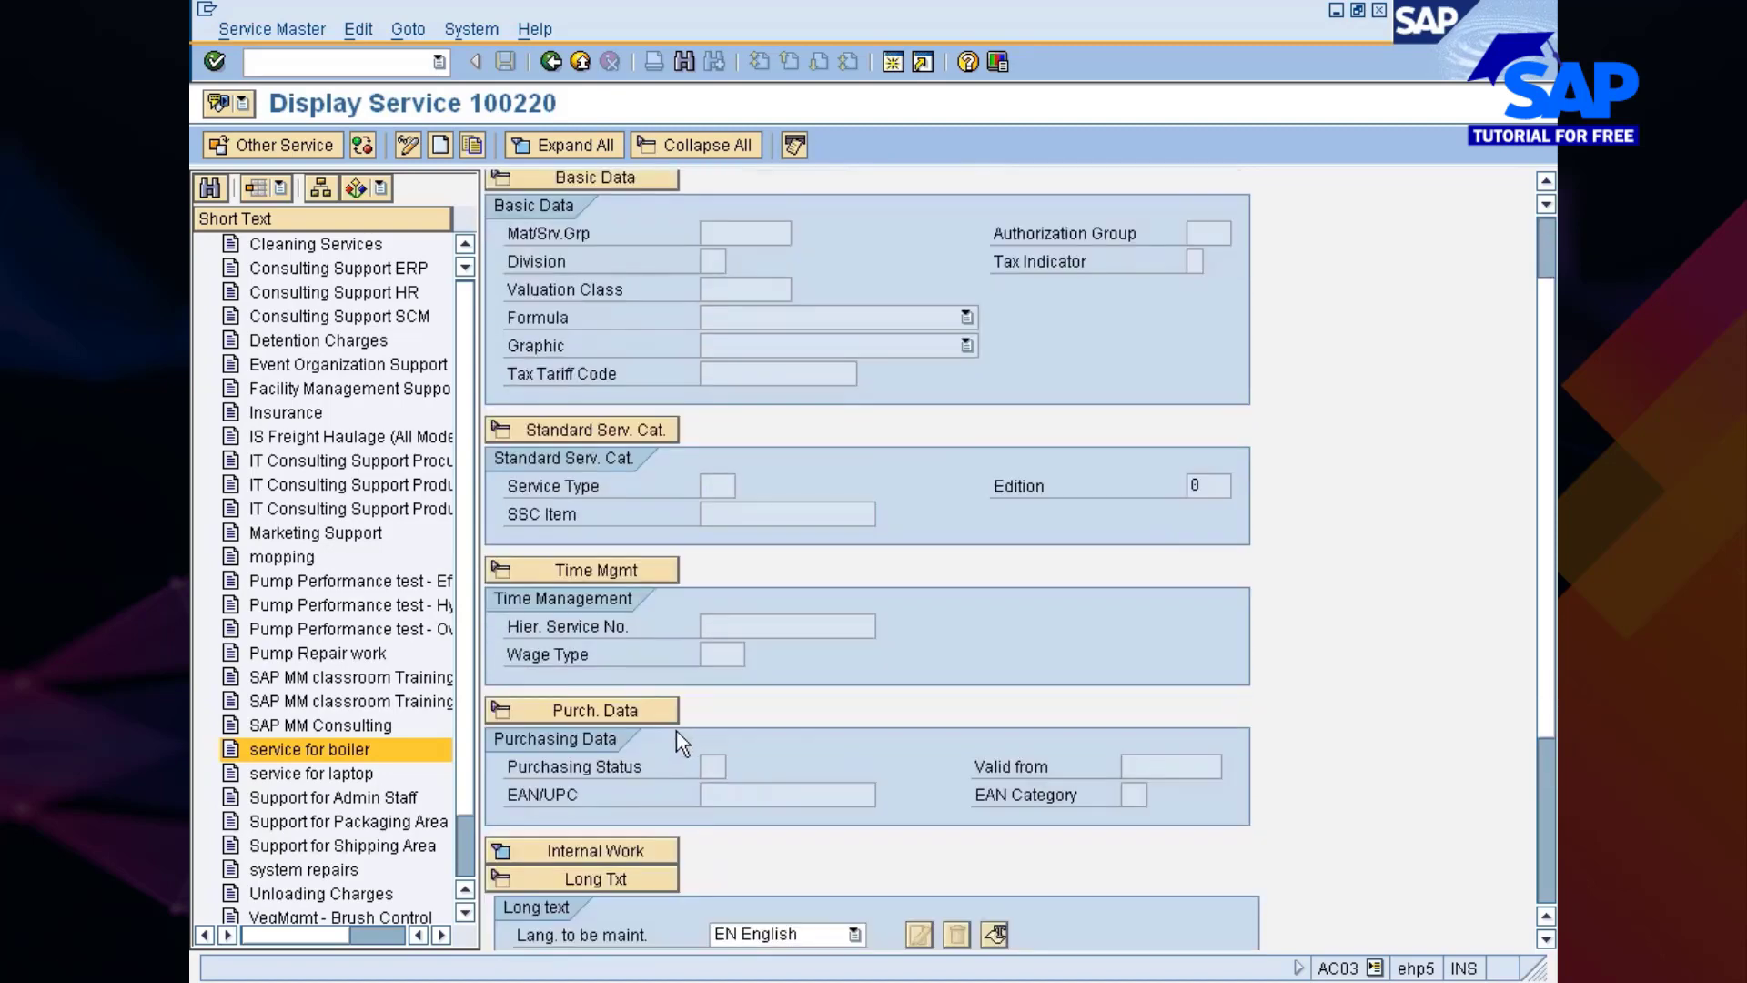
left_click(713, 766)
left_click(735, 767)
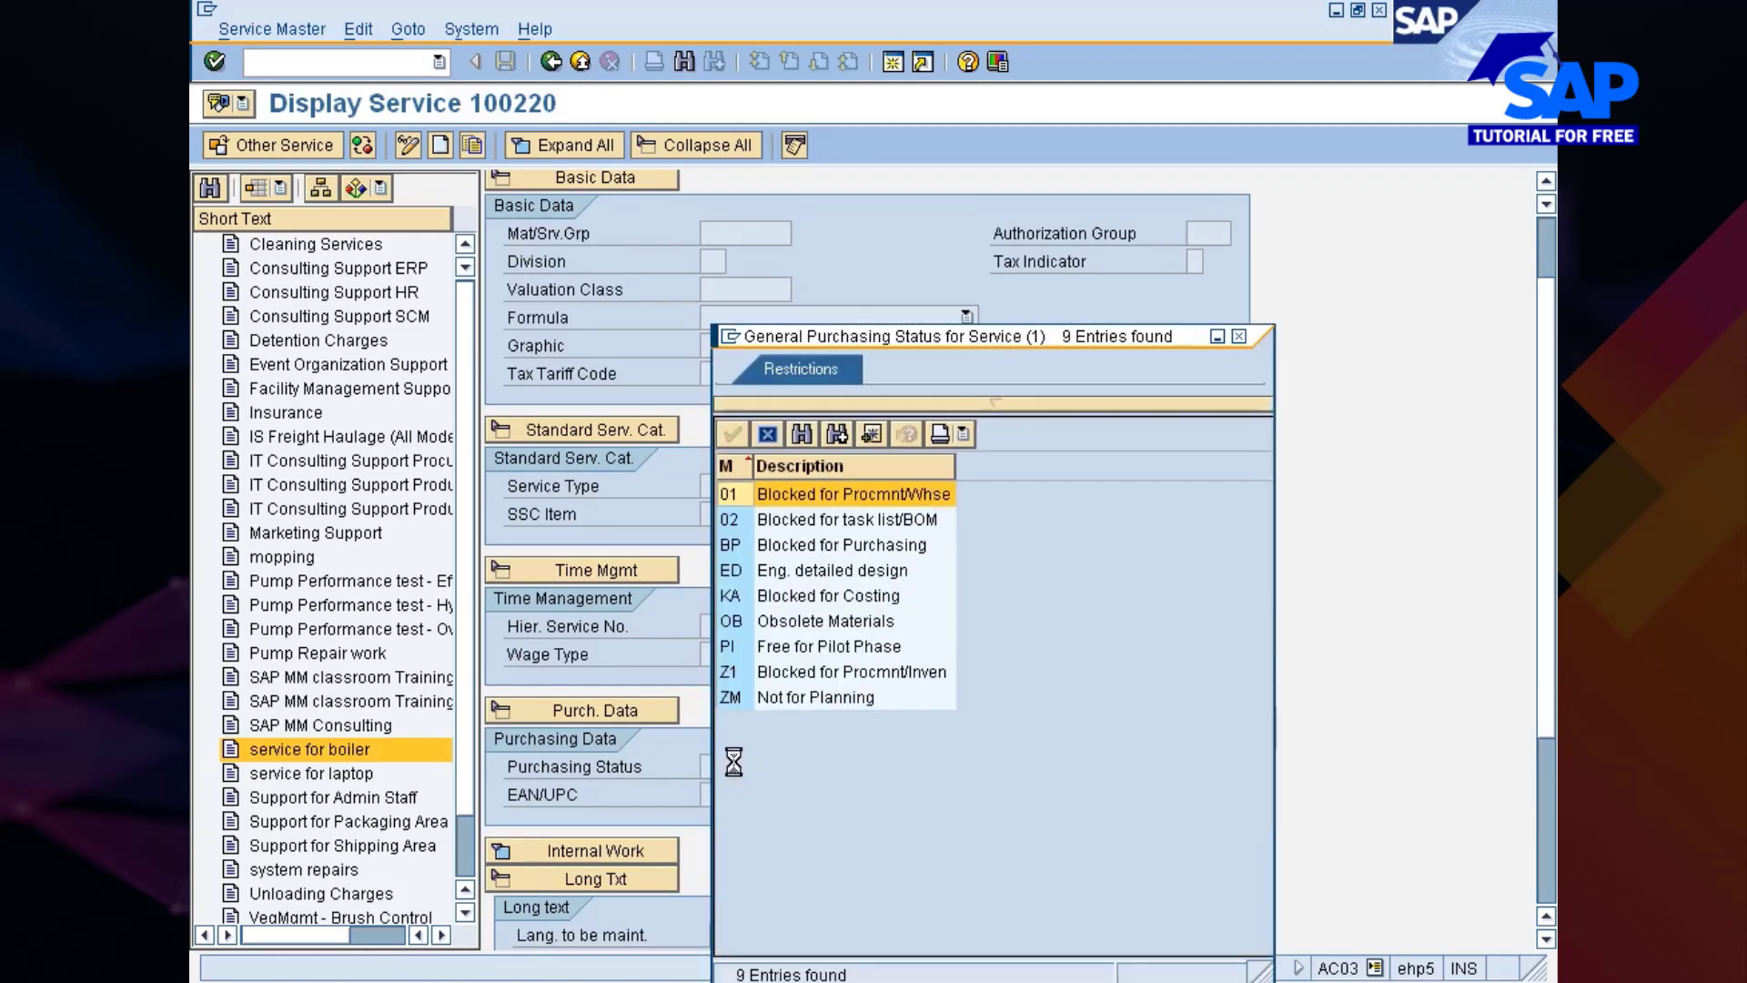
left_click(1240, 335)
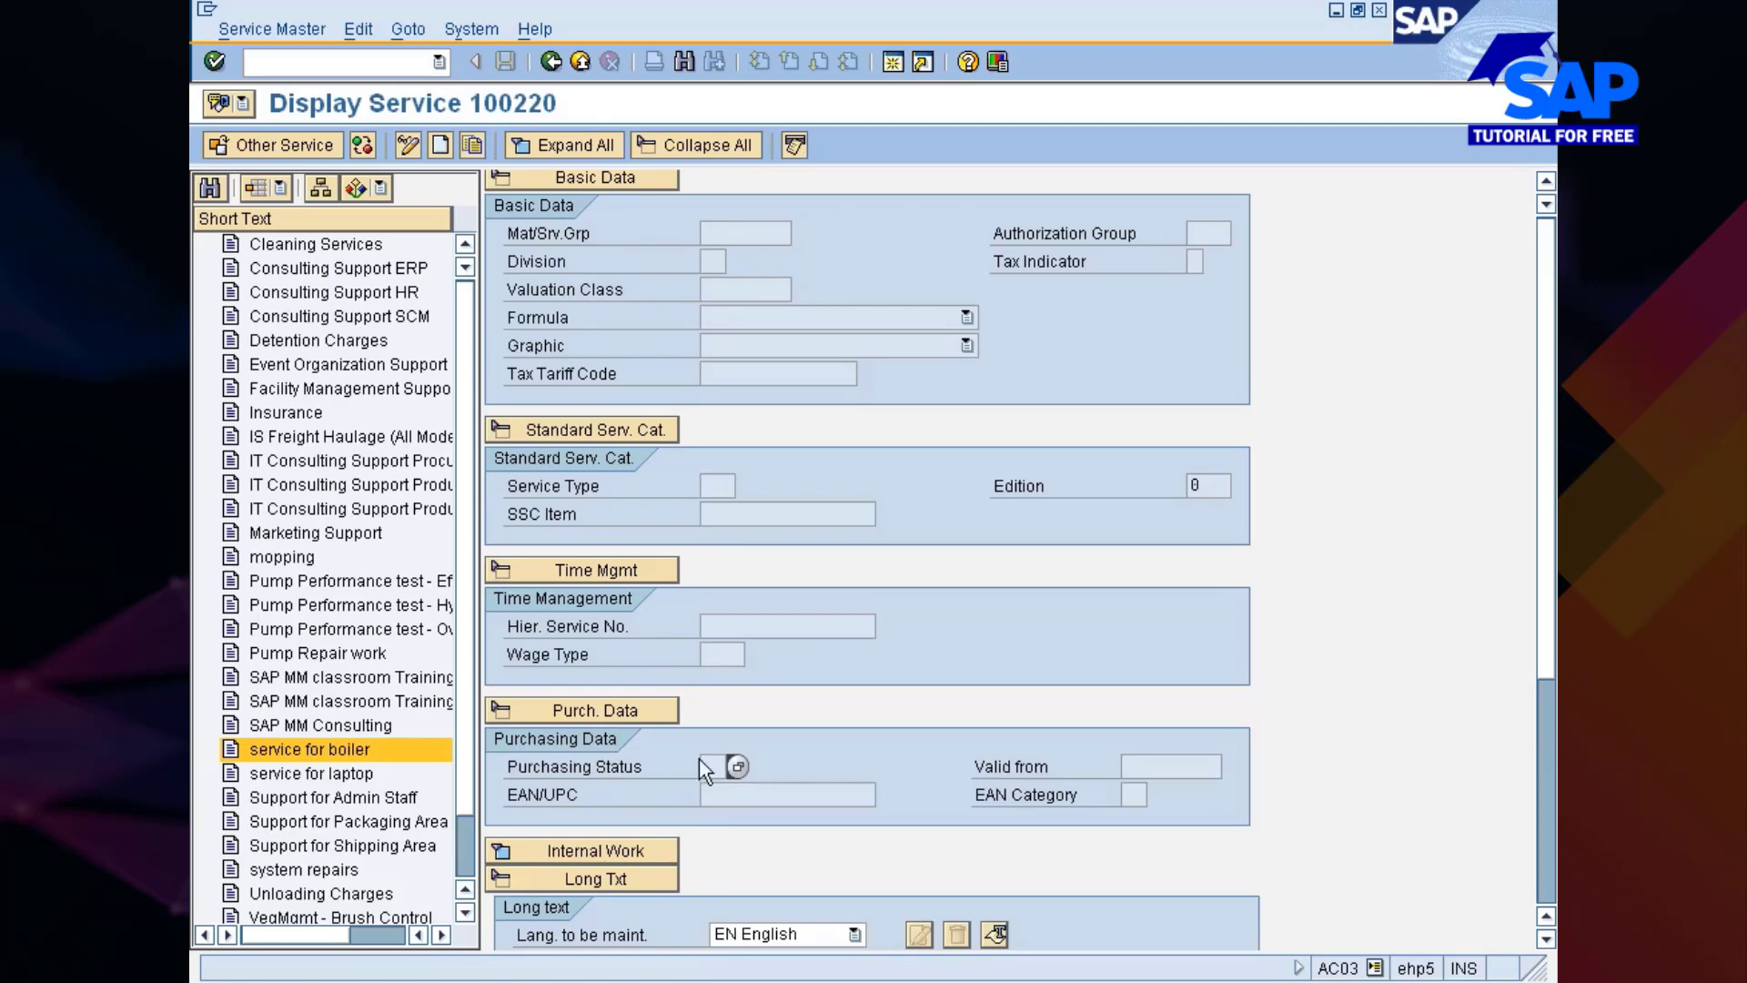
Expand the Internal Work section and examine its Conversion fields and the service's long text area.
left_click(503, 850)
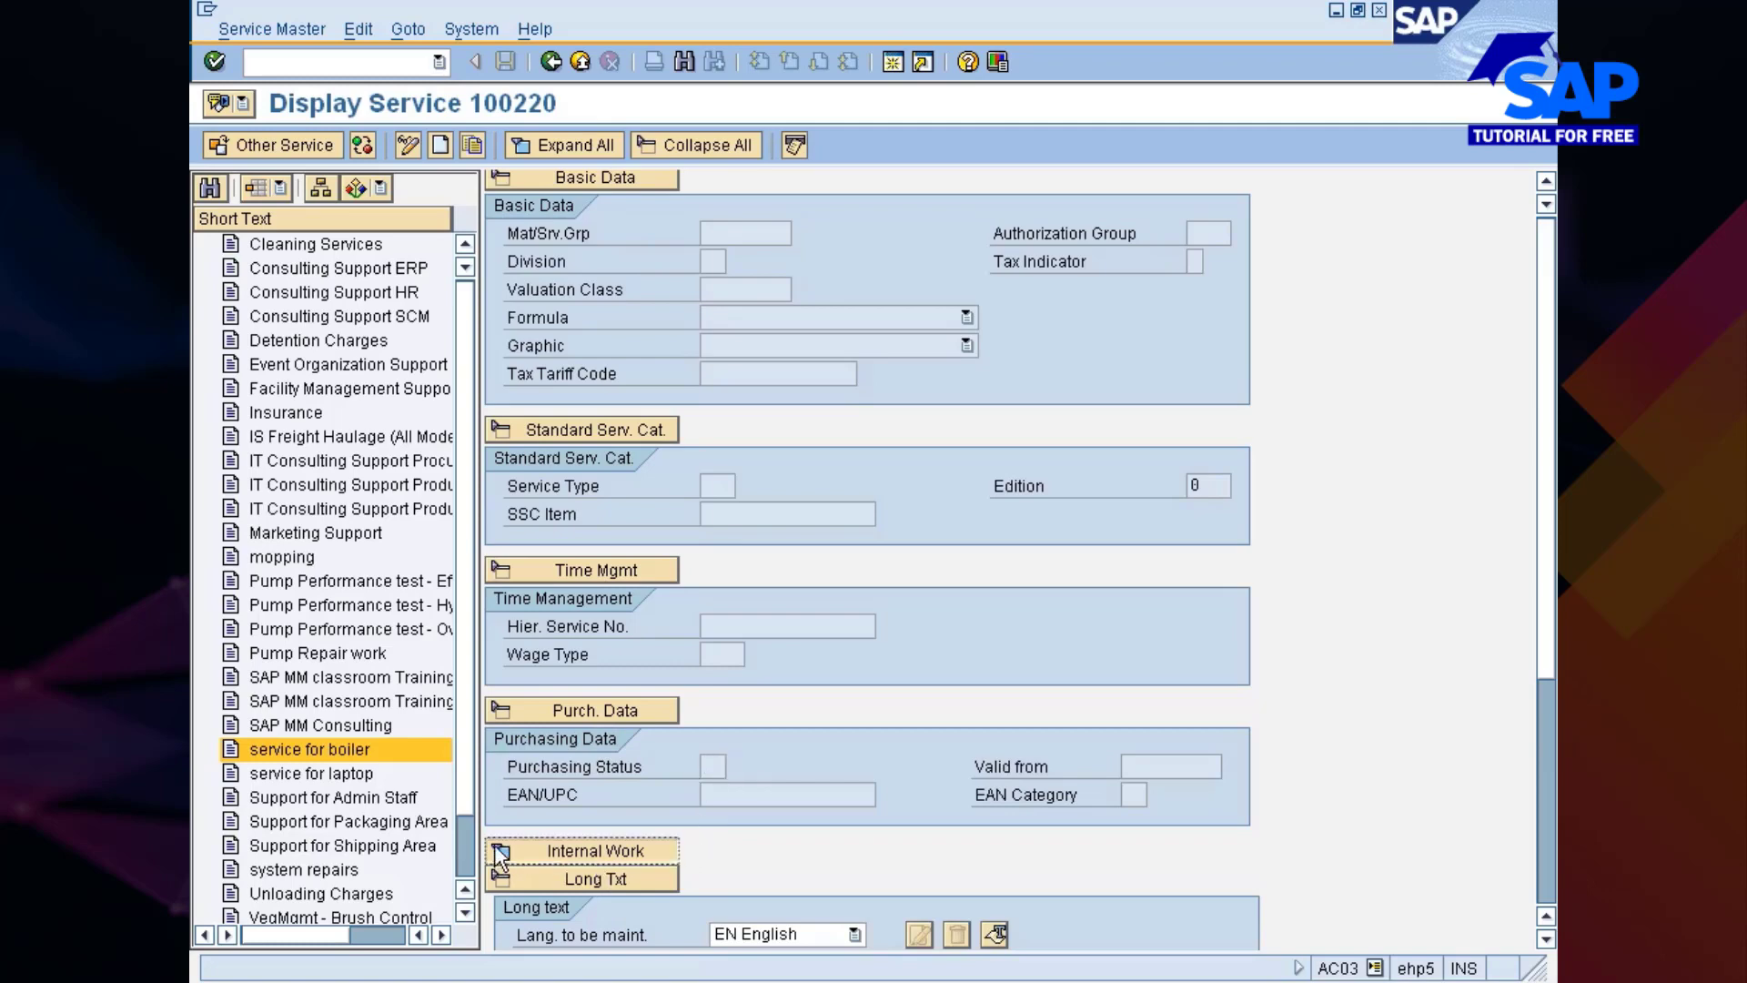
scroll(758, 833, "down", 3)
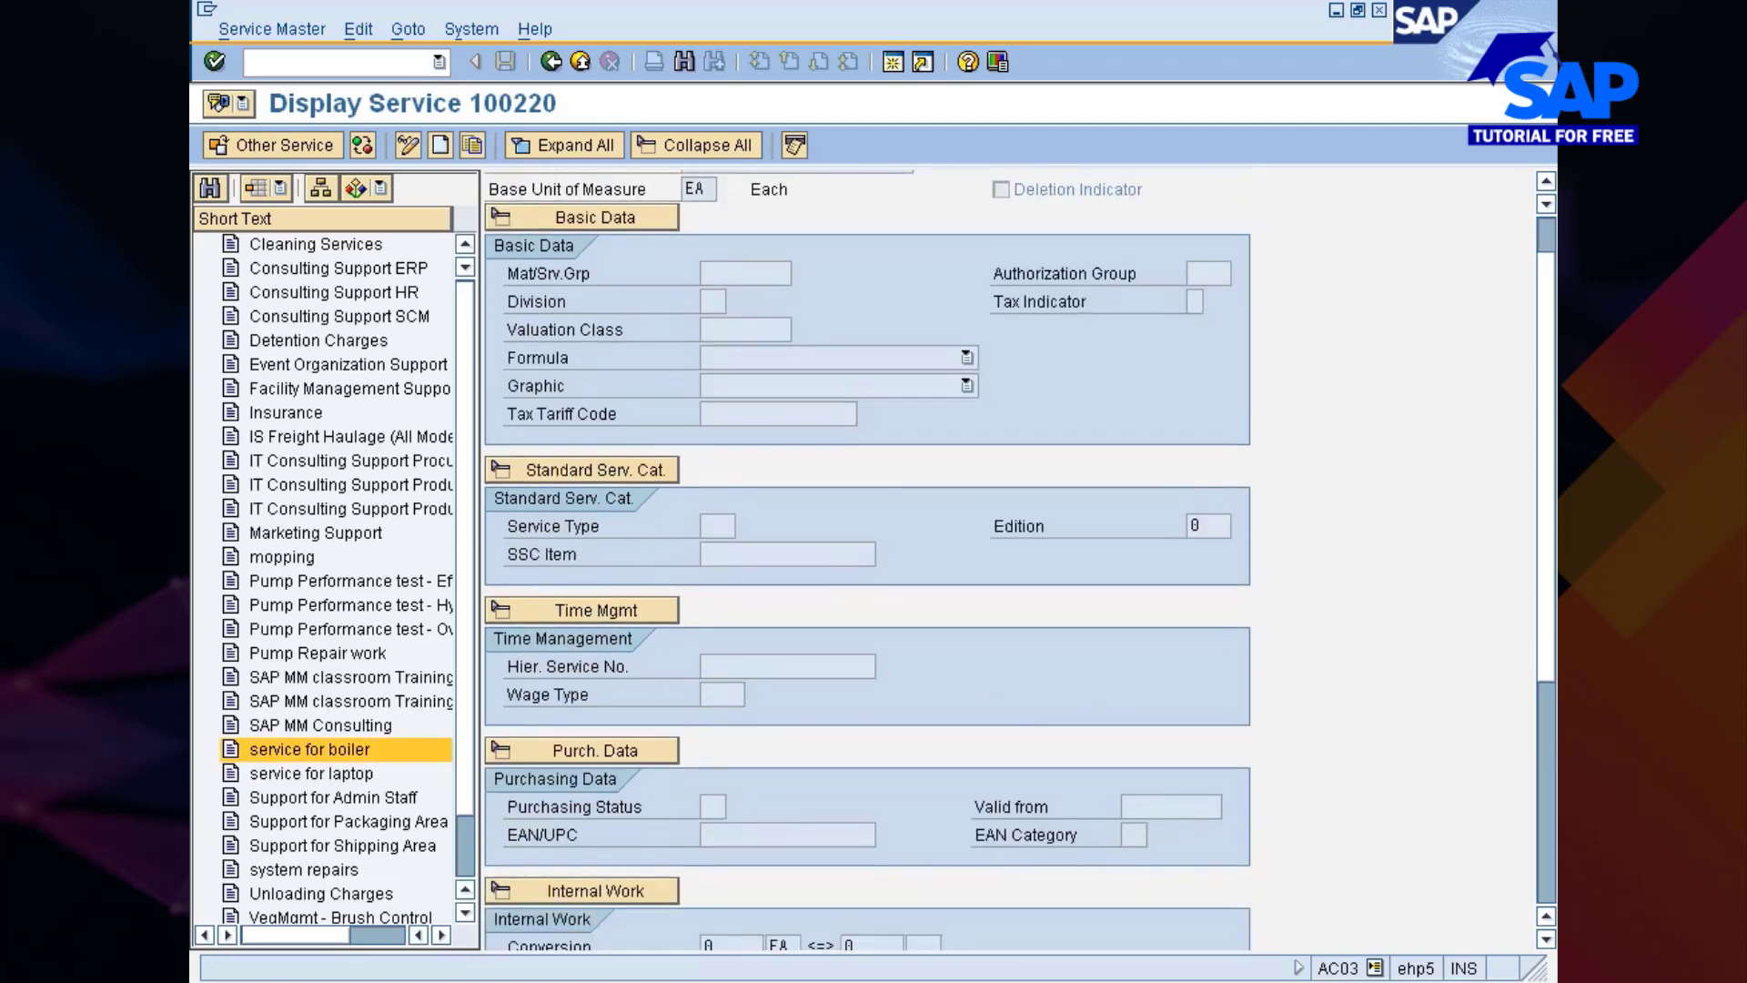
scroll(763, 830, "down", 5)
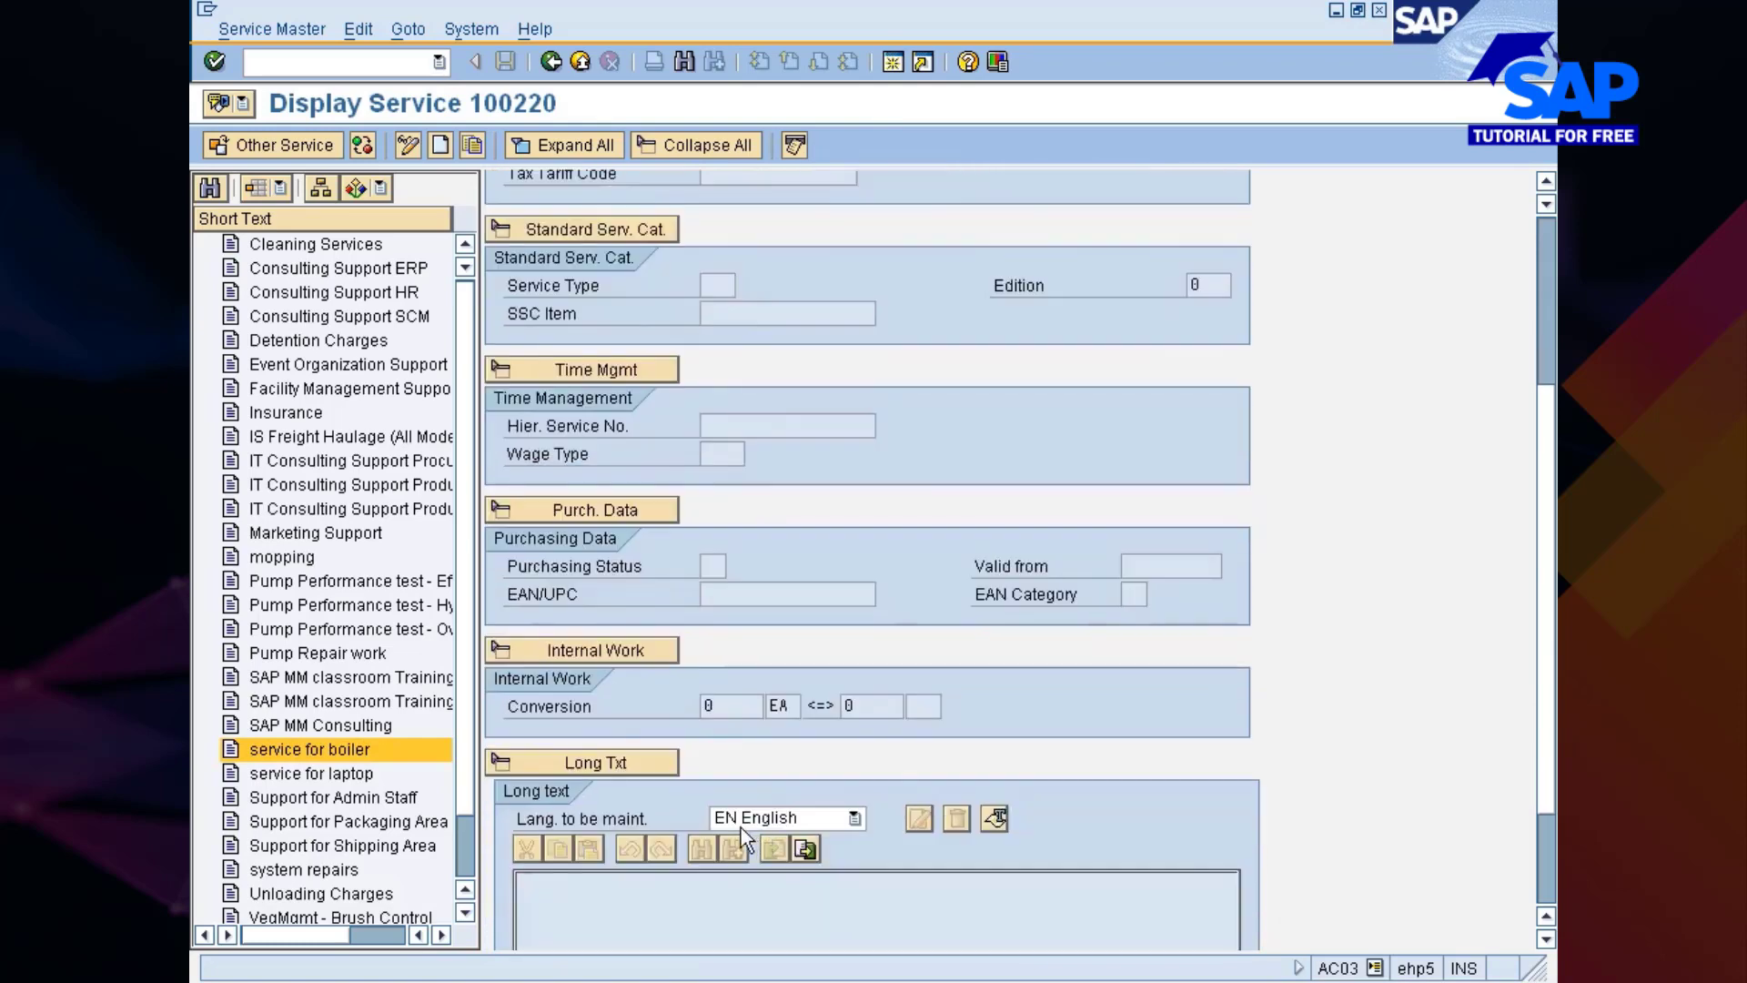
scroll(591, 696, "down", 3)
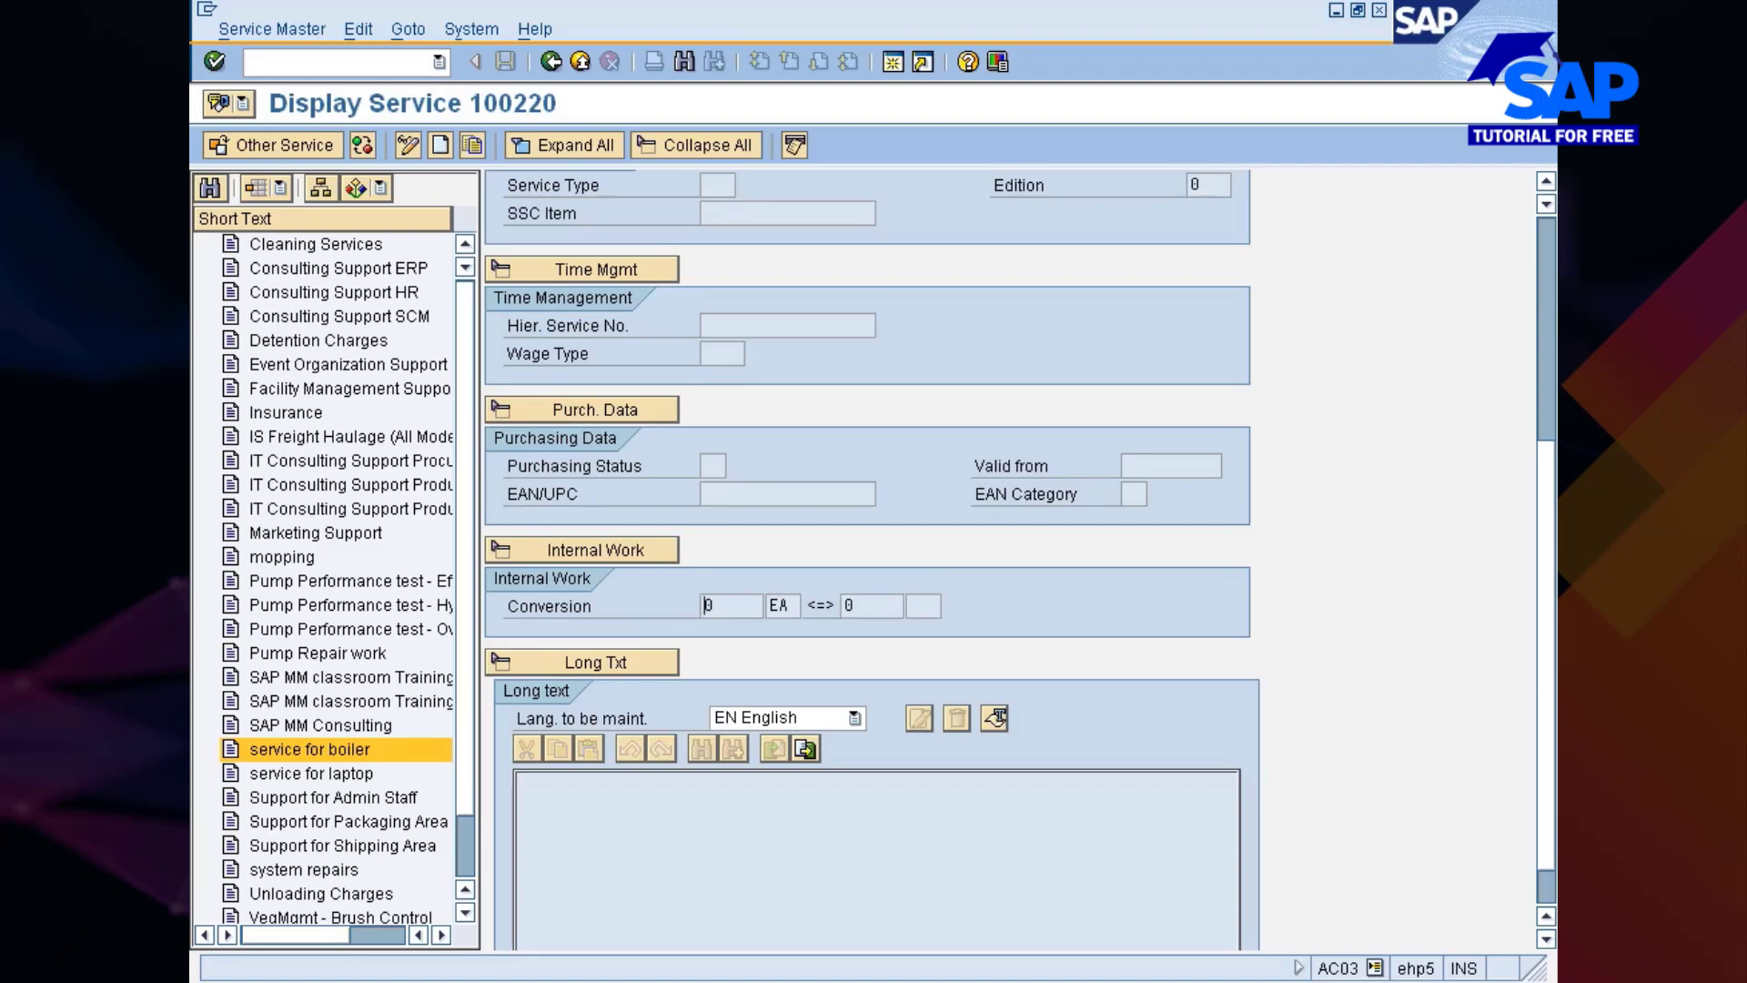
left_click(852, 606)
key("Tab")
left_click(530, 783)
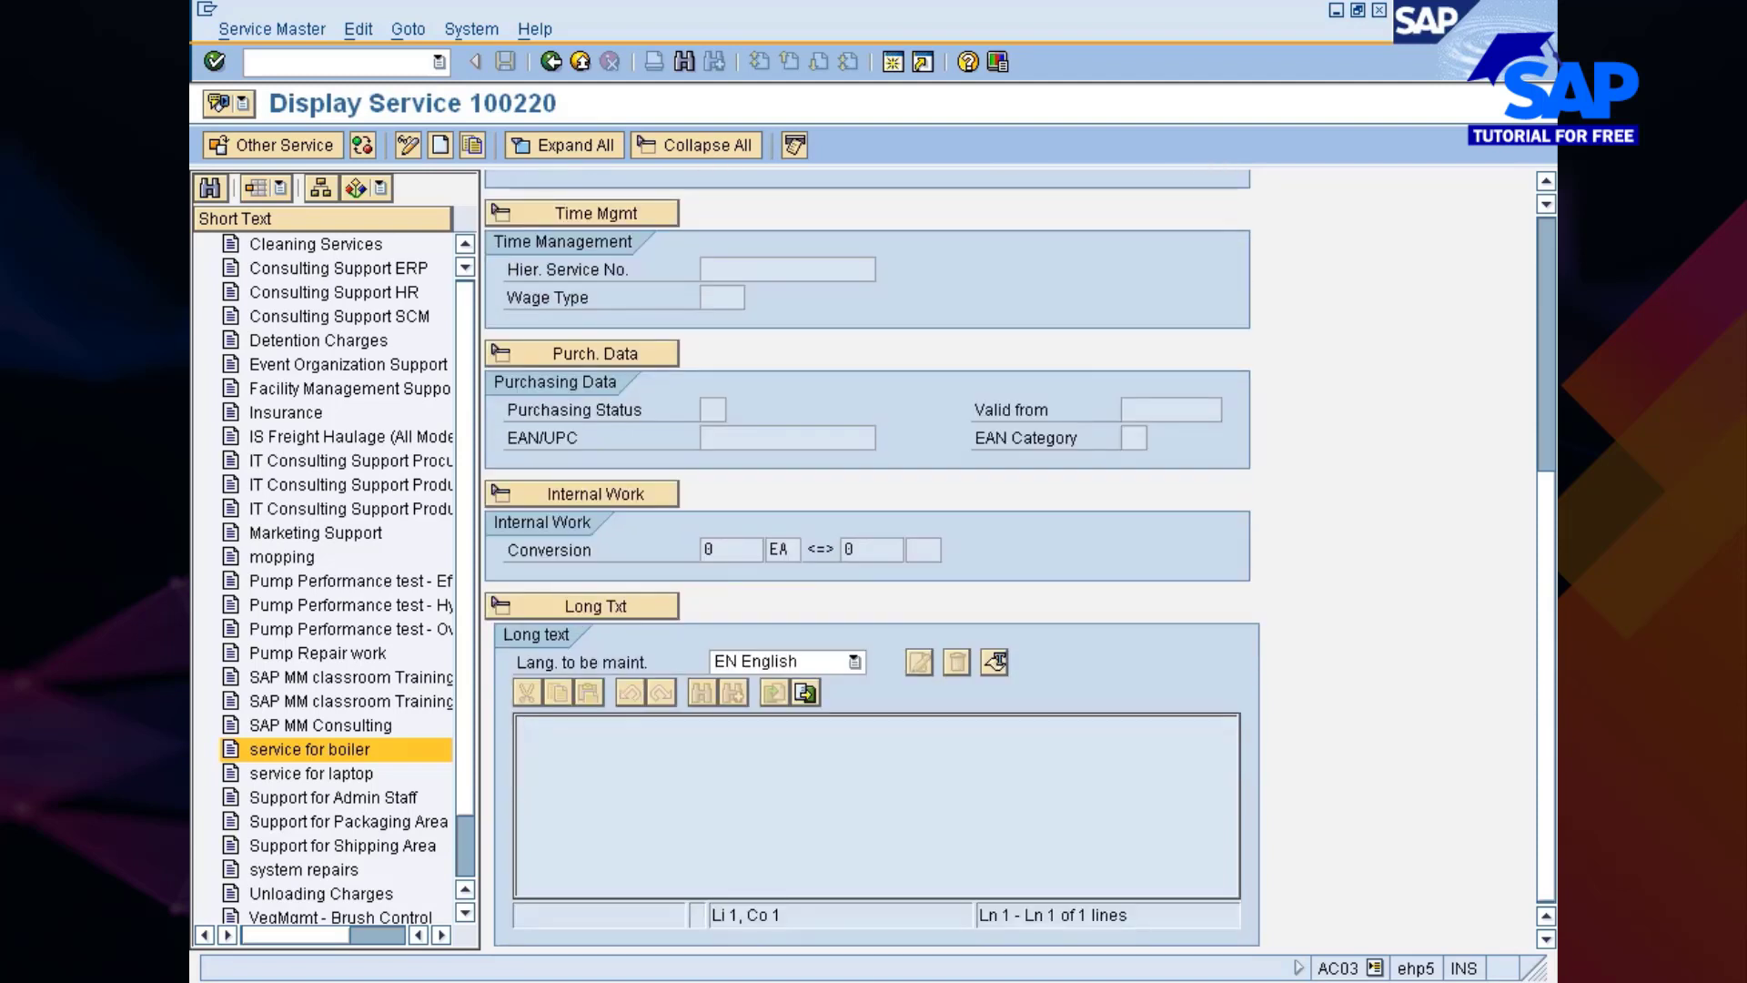
key("ctrl+a")
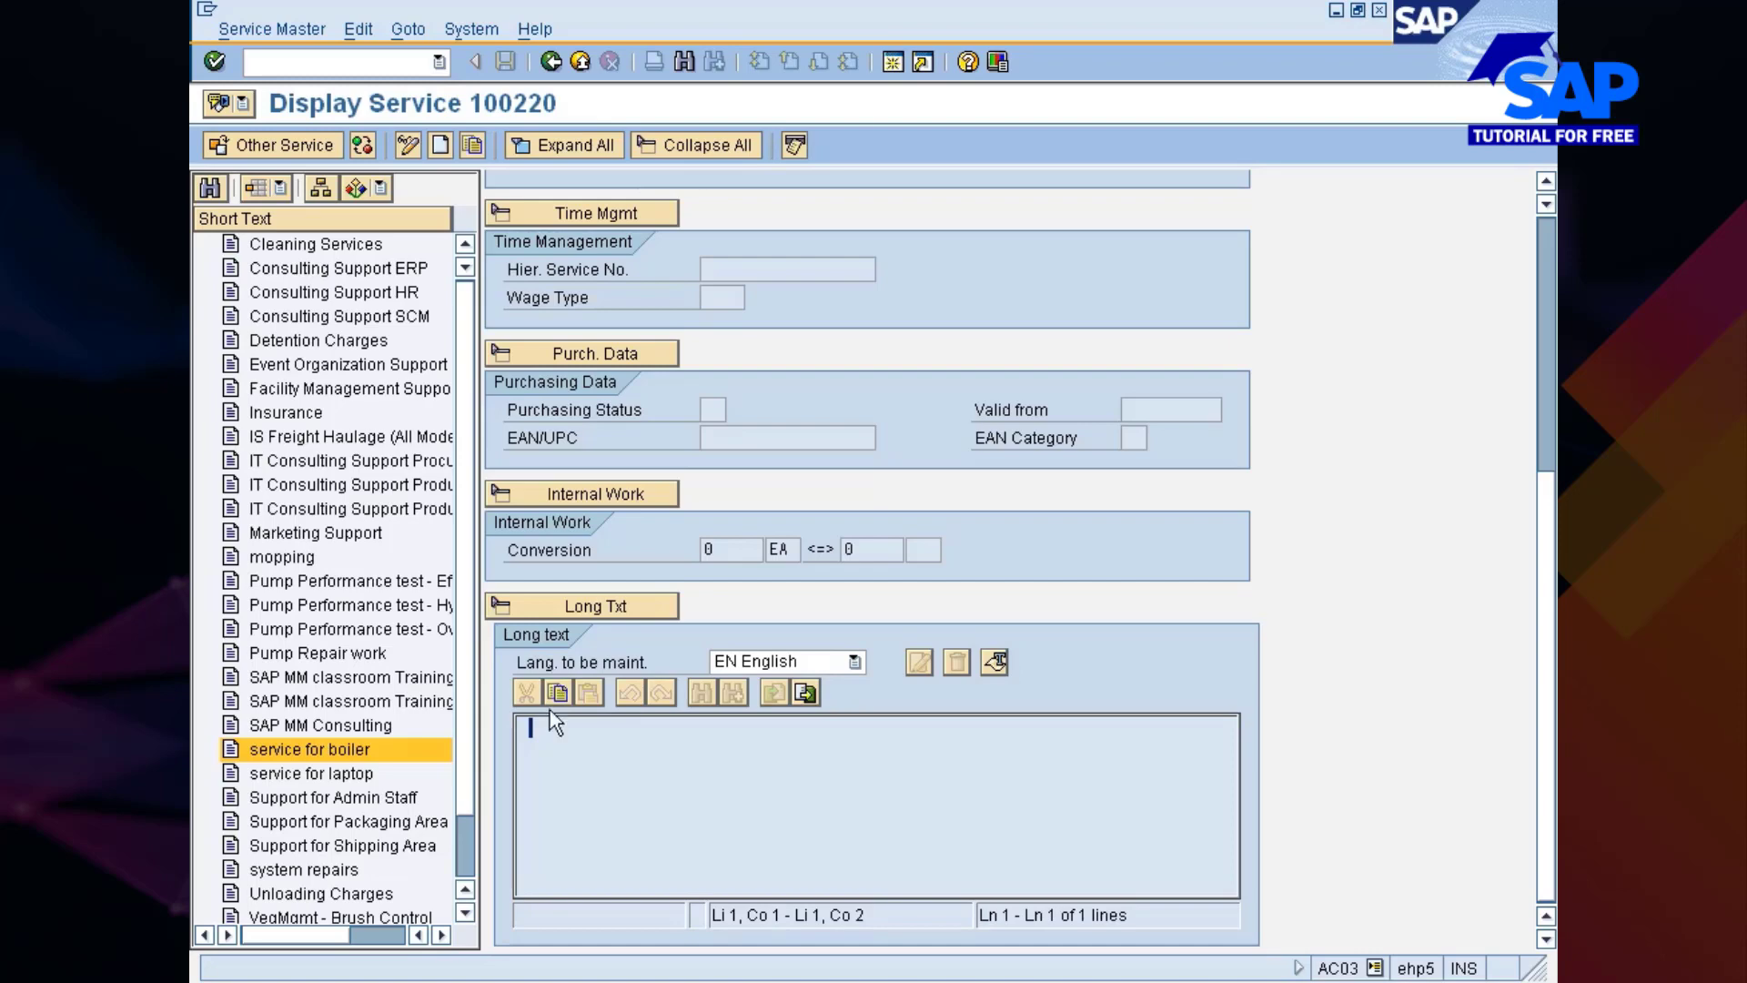
Start a new service master record with the short text "SAP MM Training" and allow short text changes.
left_click(439, 145)
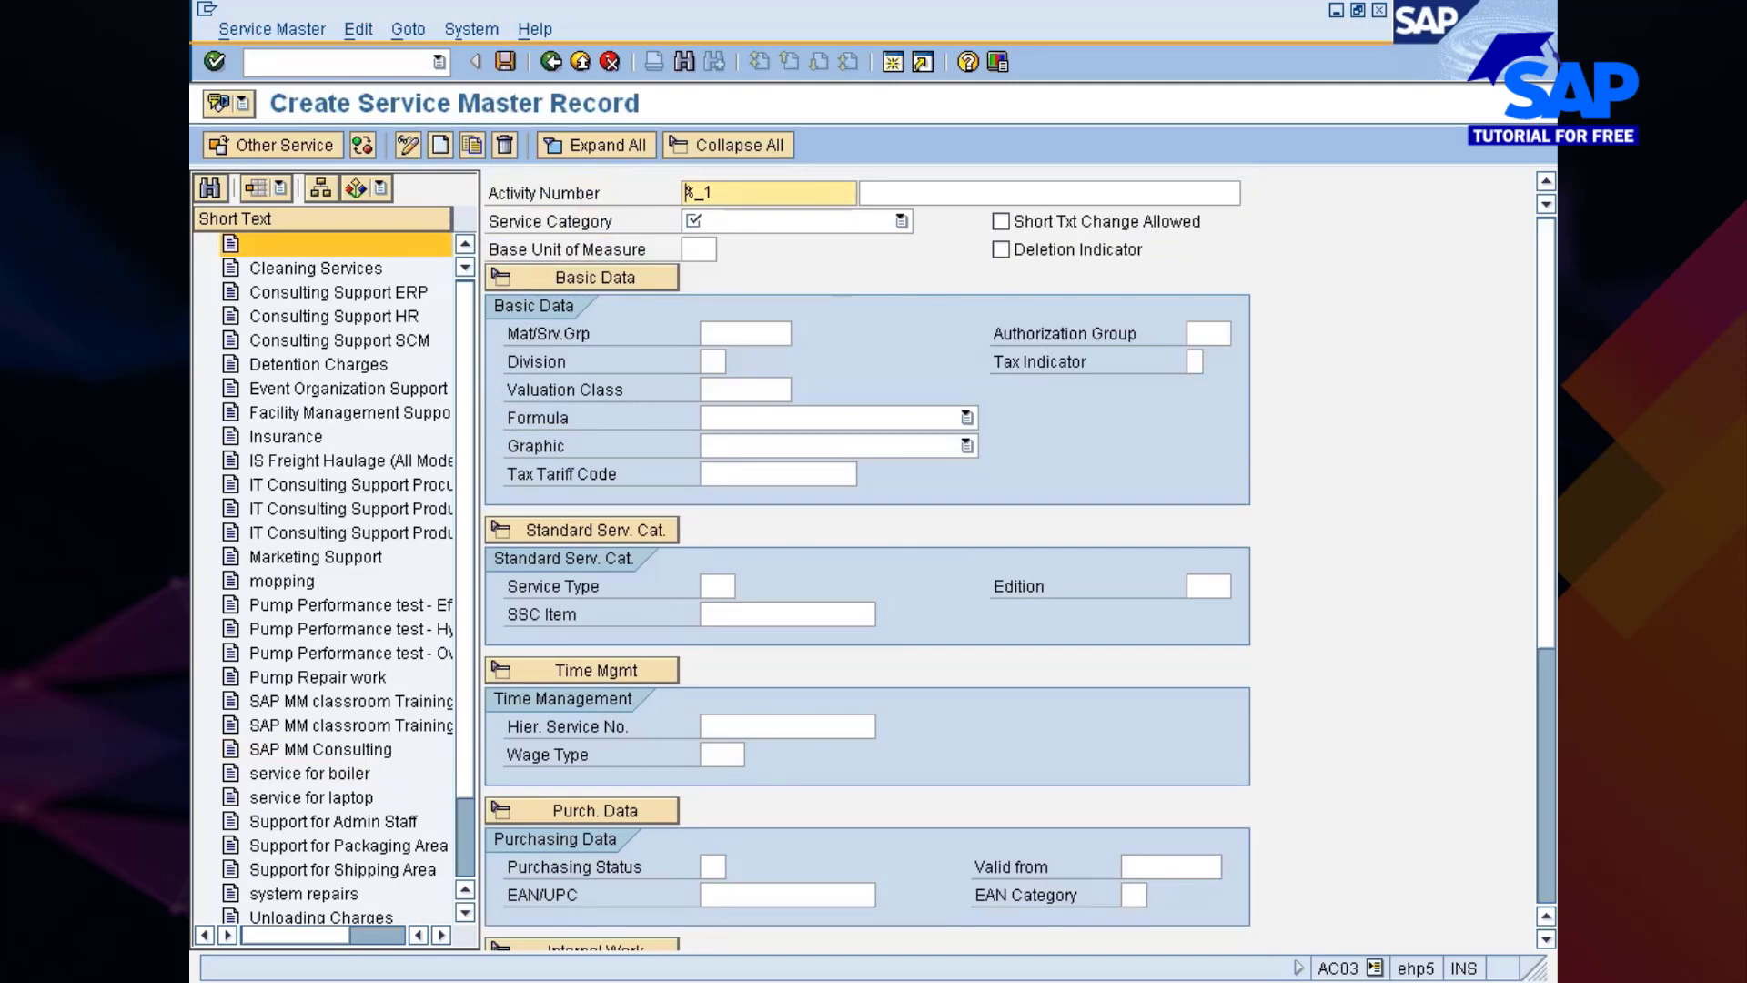
left_click(1048, 192)
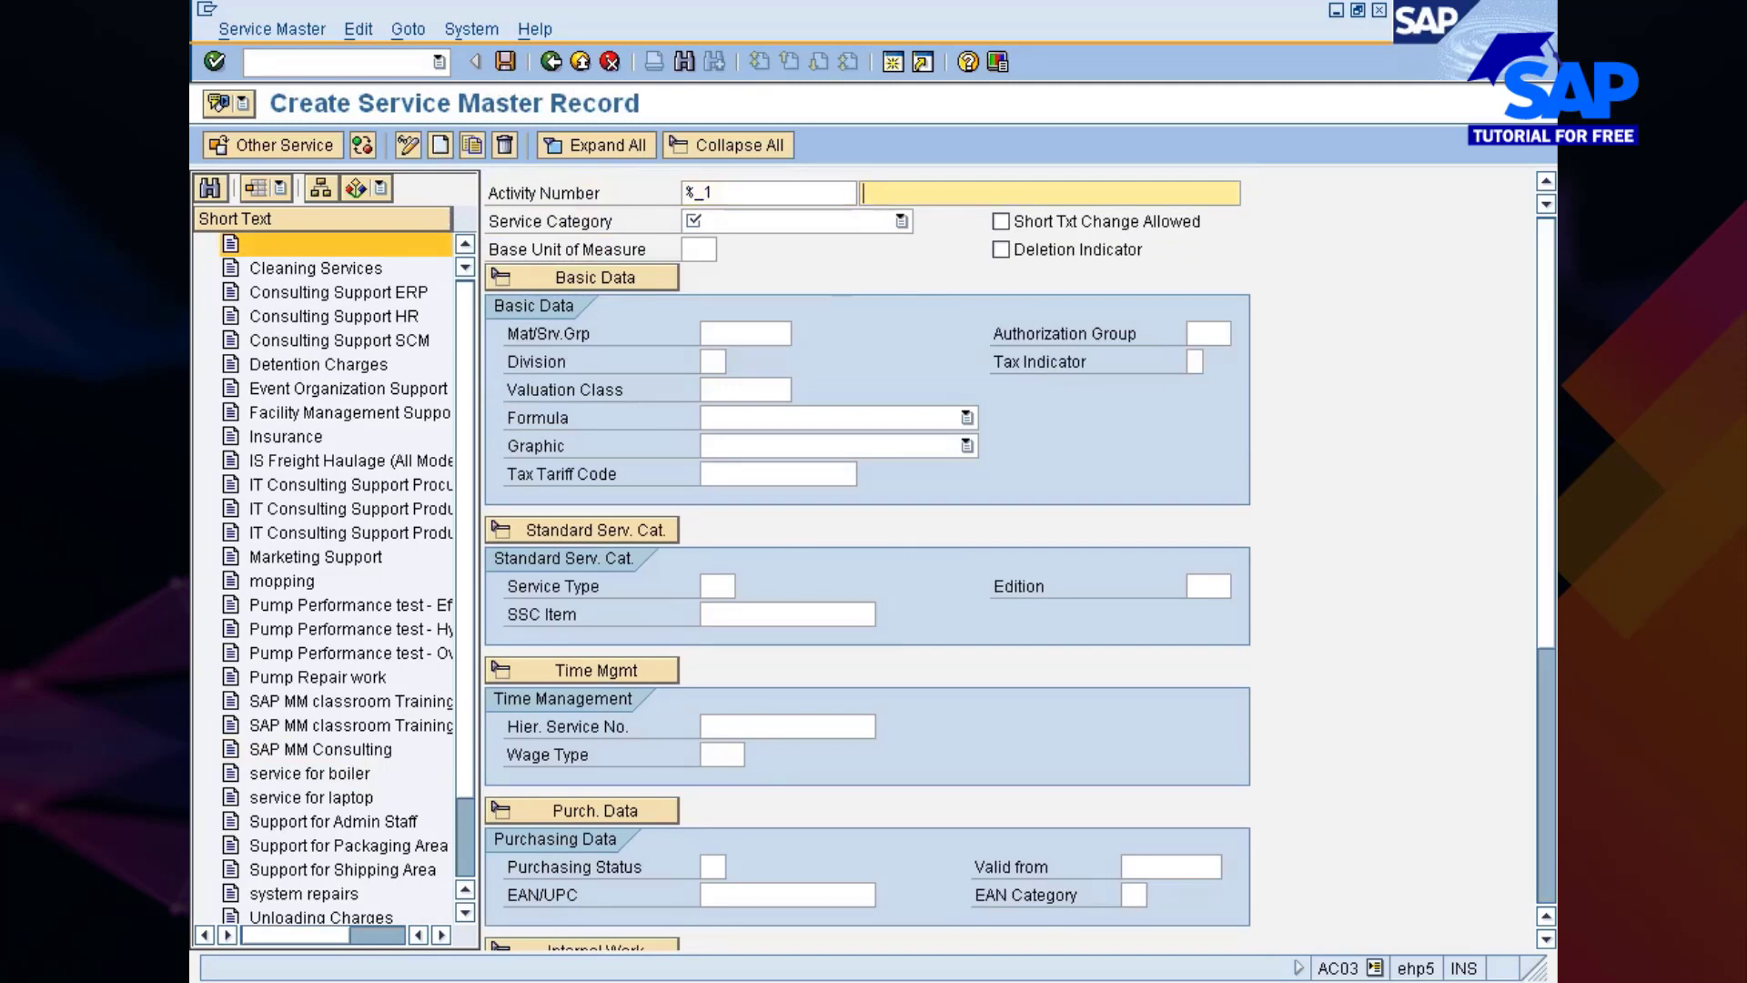
type("SA")
type("P MM ")
type("t")
type("Tra")
type("ining")
left_click(1002, 222)
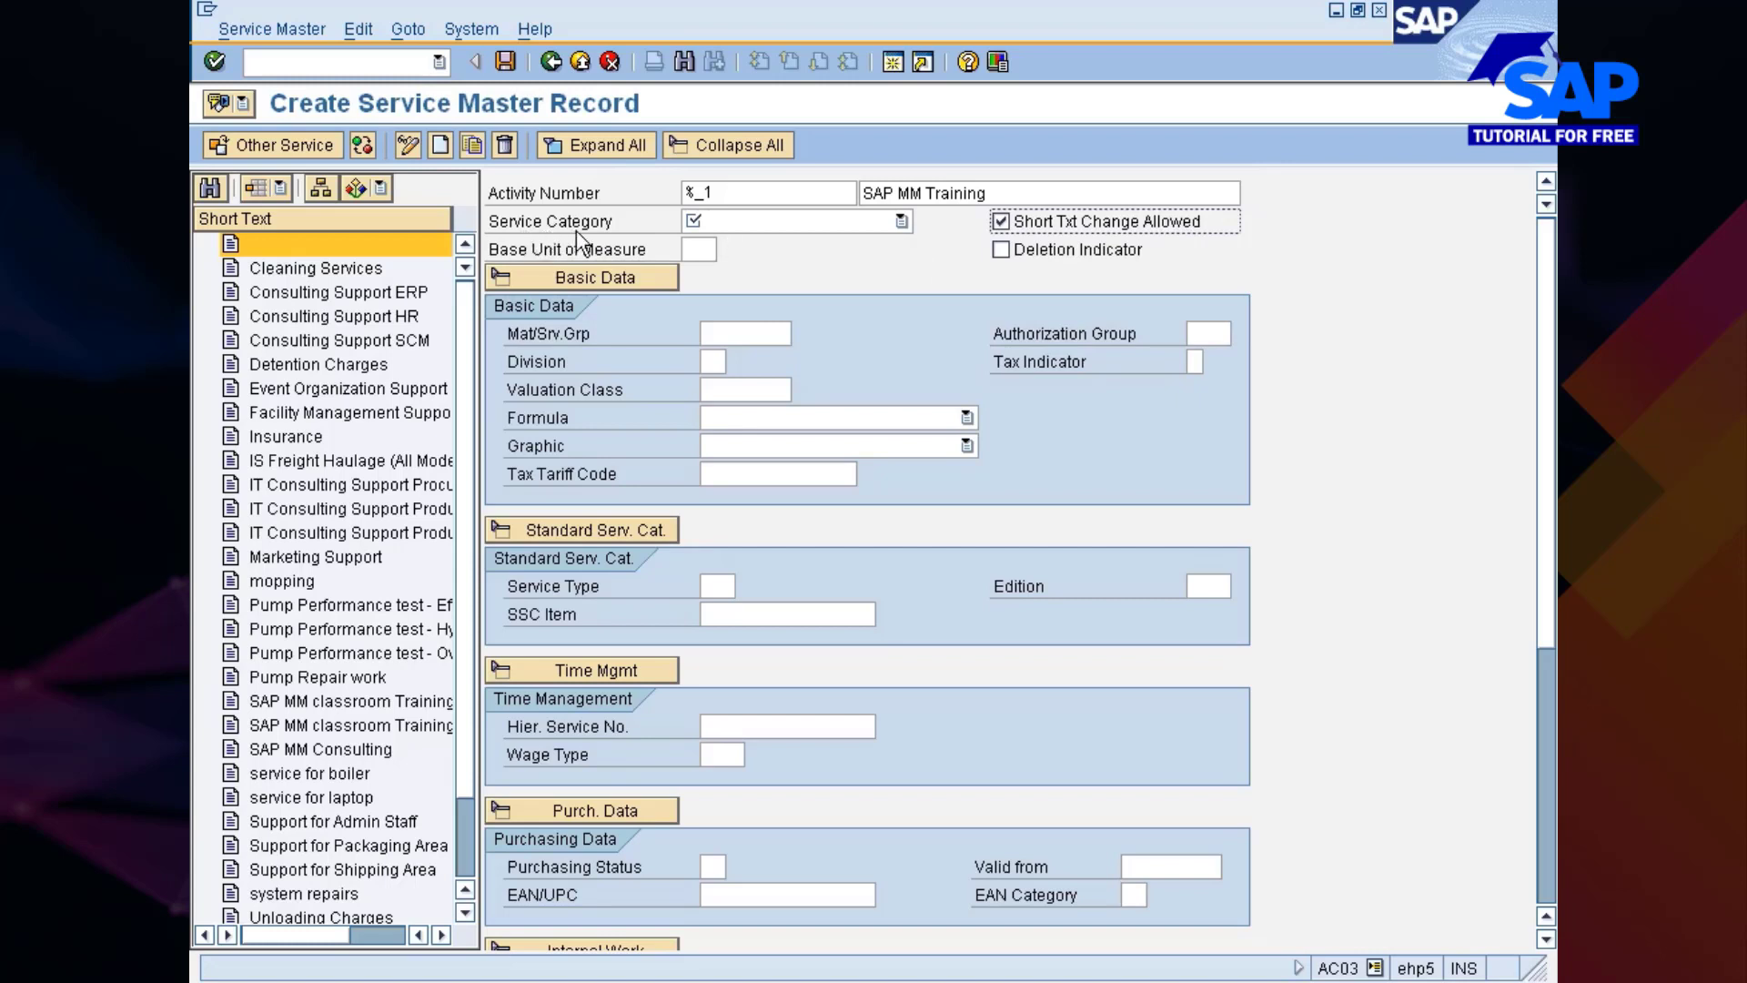
Set the new service's category to SRV4 Train.&Consult. Services.
left_click(847, 228)
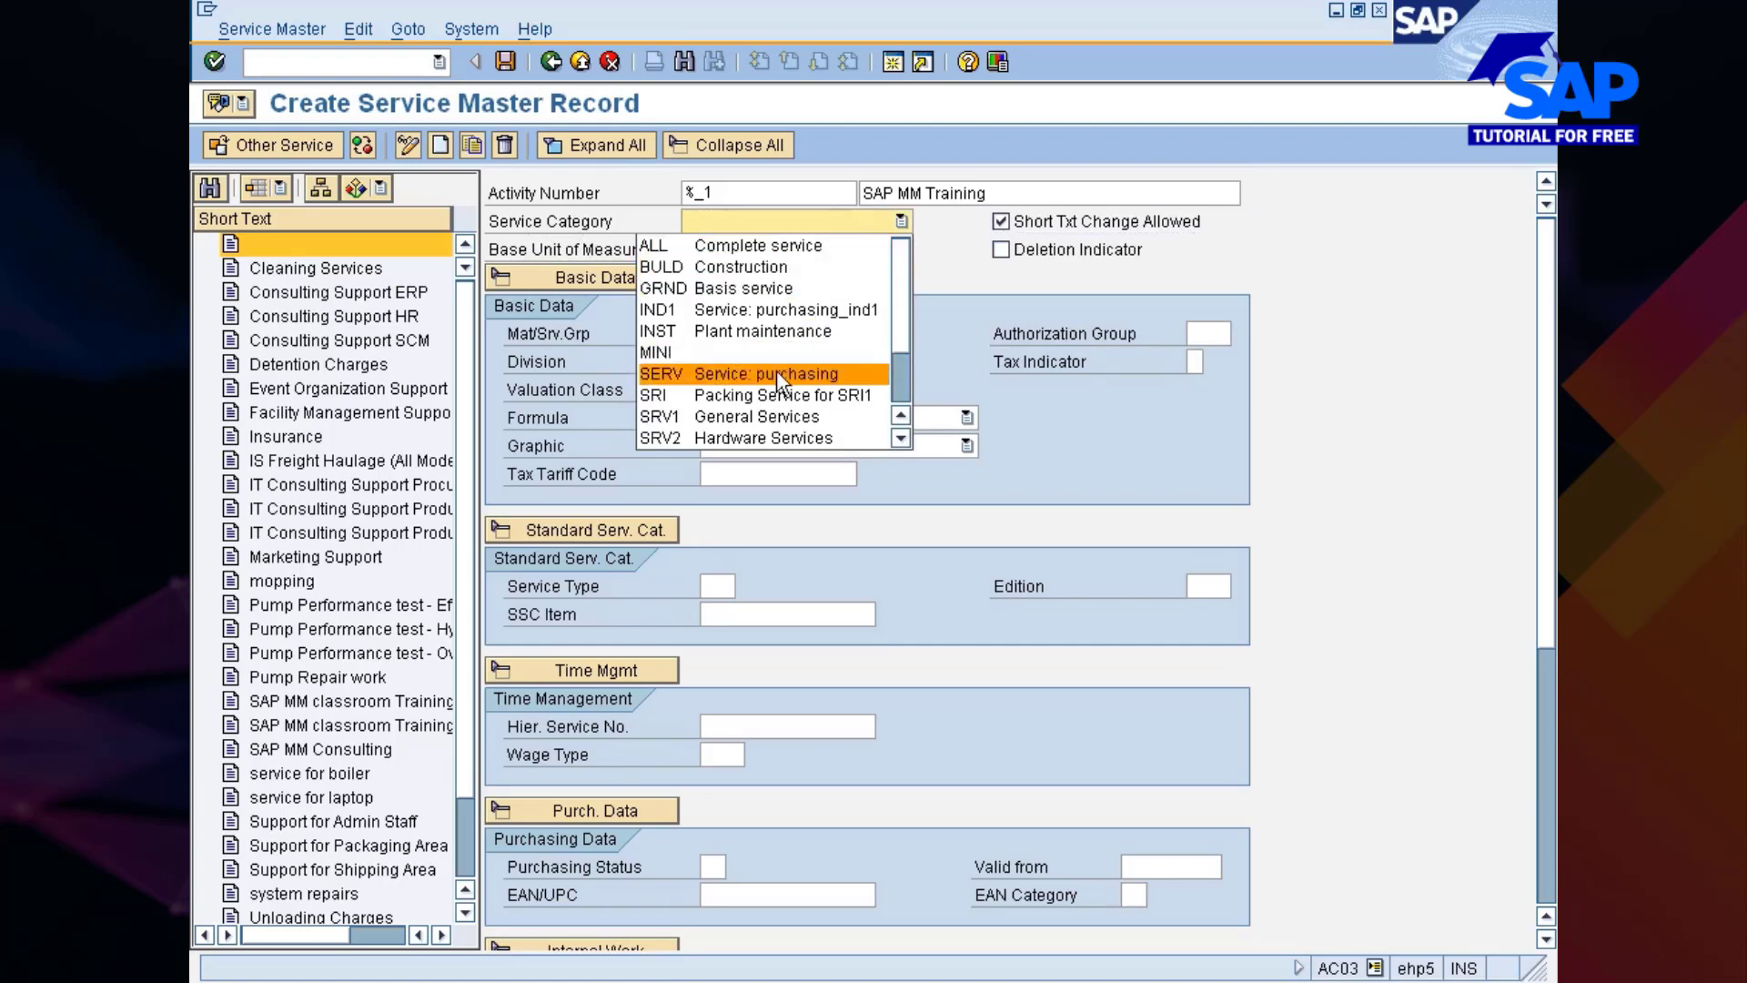
scroll(905, 288, "down", 1)
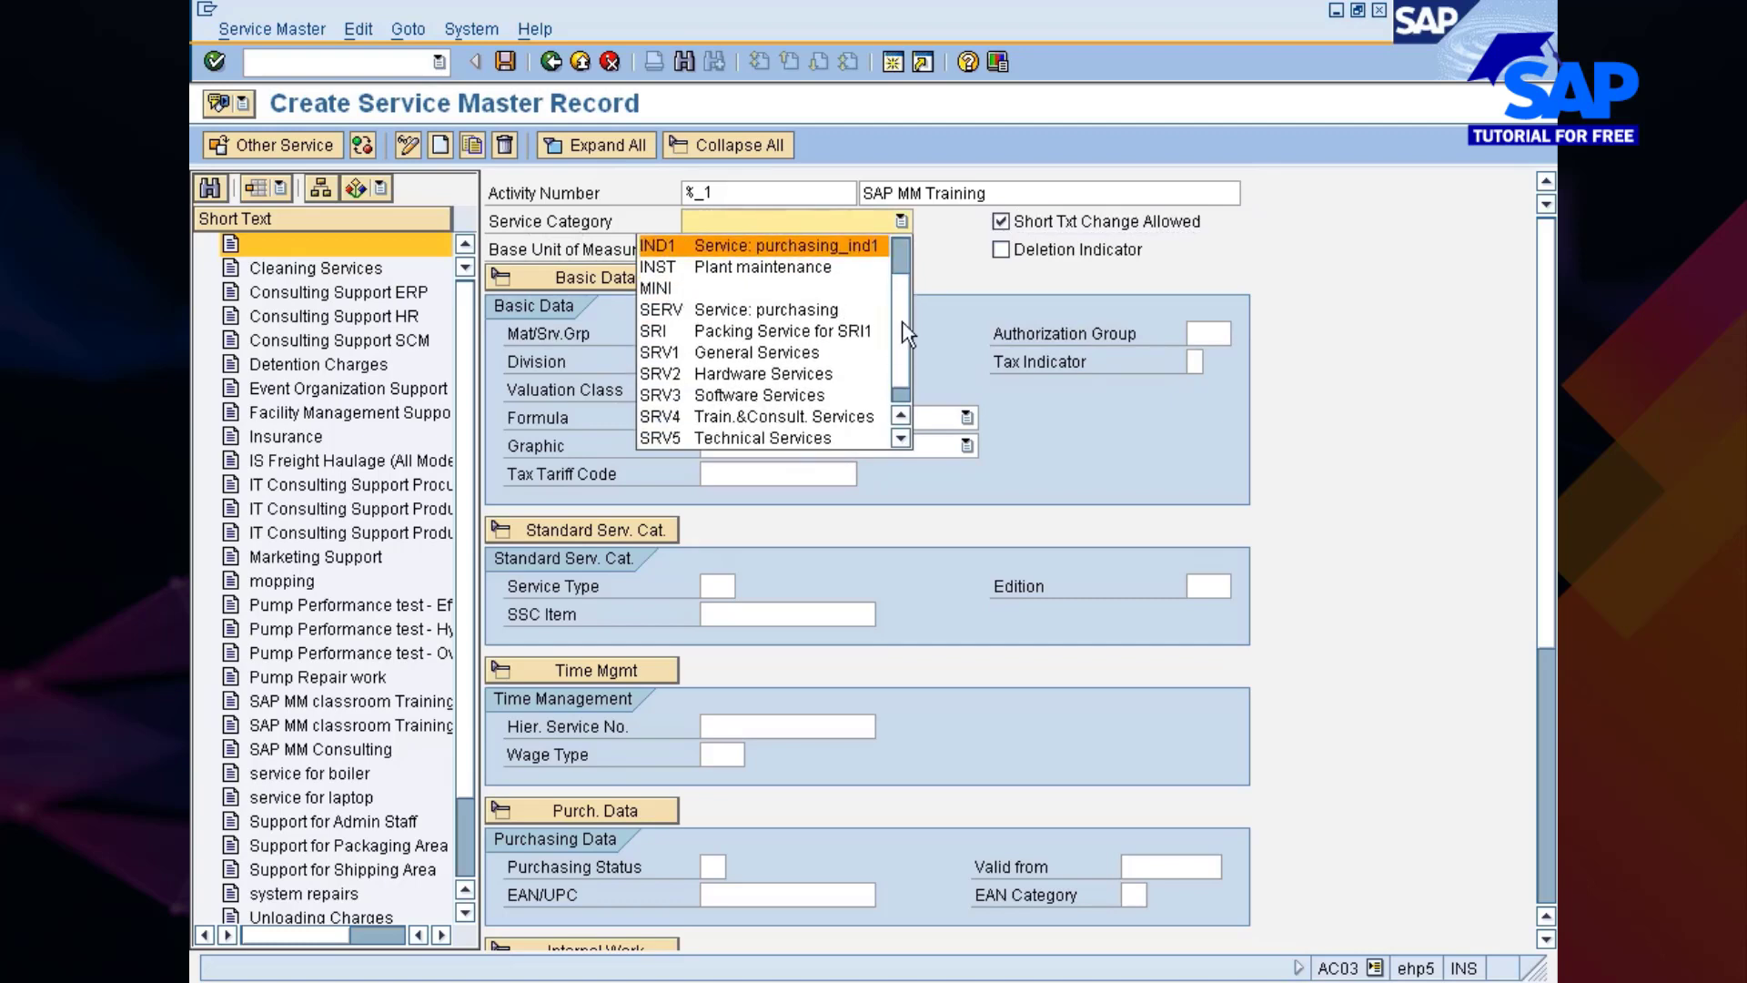
scroll(906, 334, "down", 1)
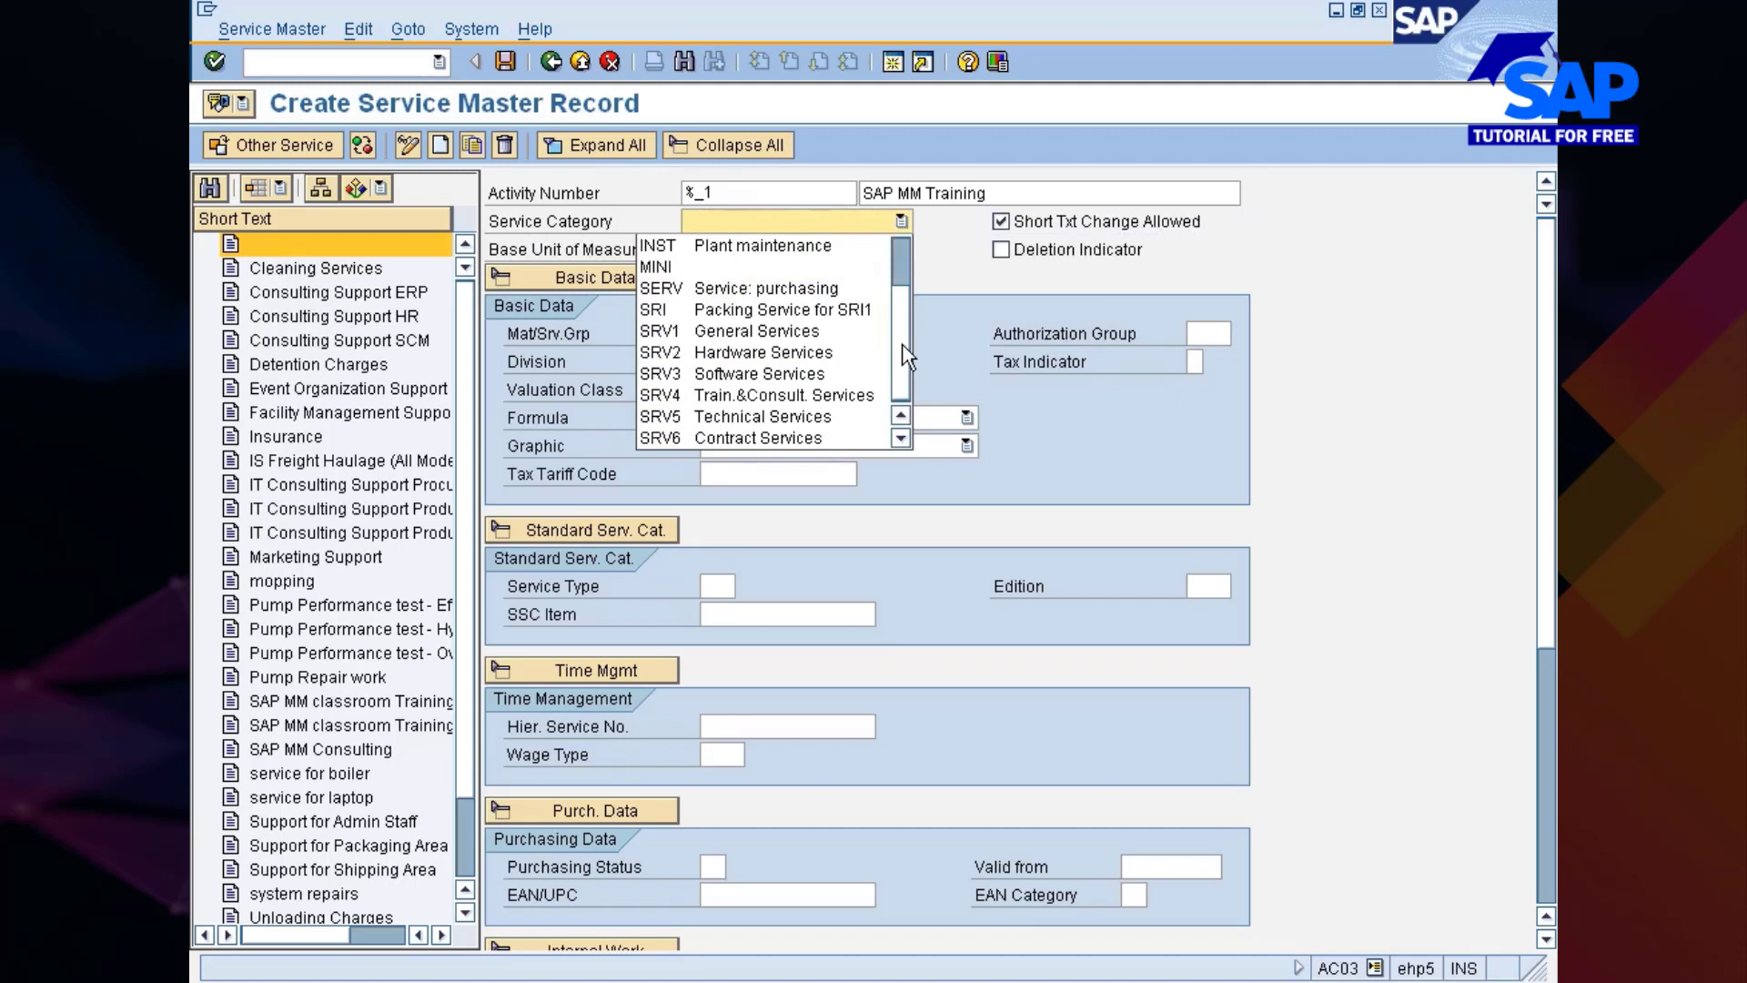
left_click(719, 395)
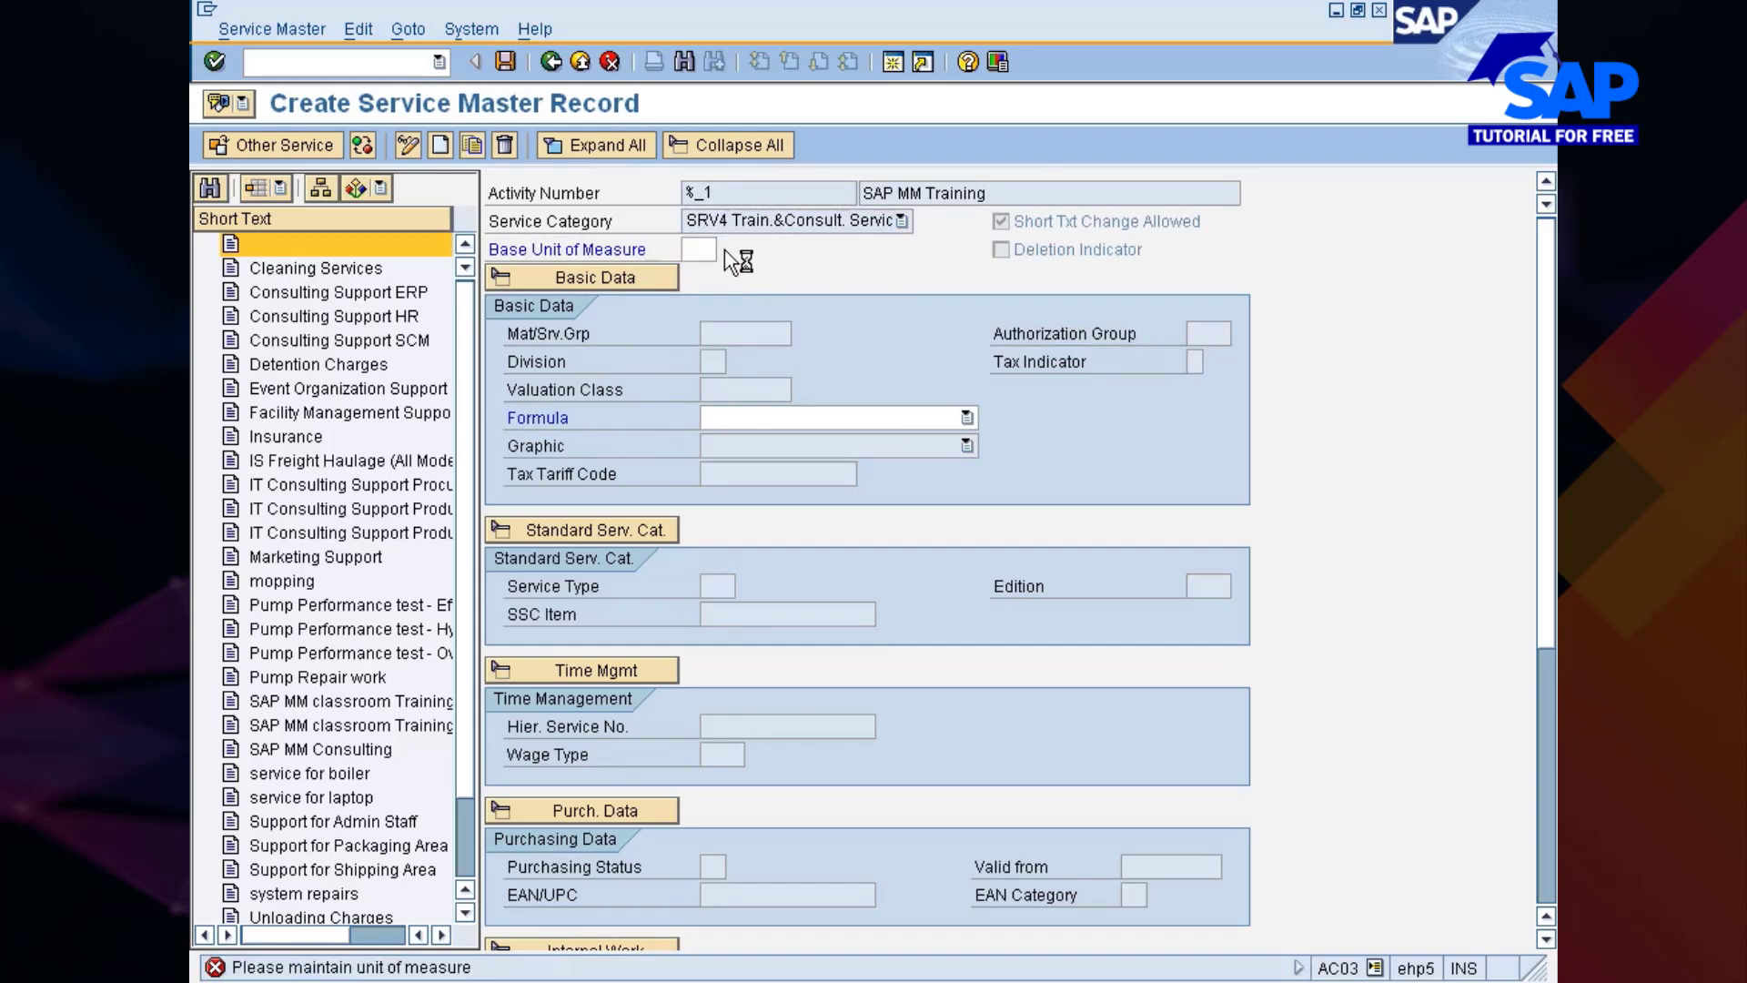
Choose H (Hour) from the possible entries as the service's base unit of measure and confirm it.
key("F4")
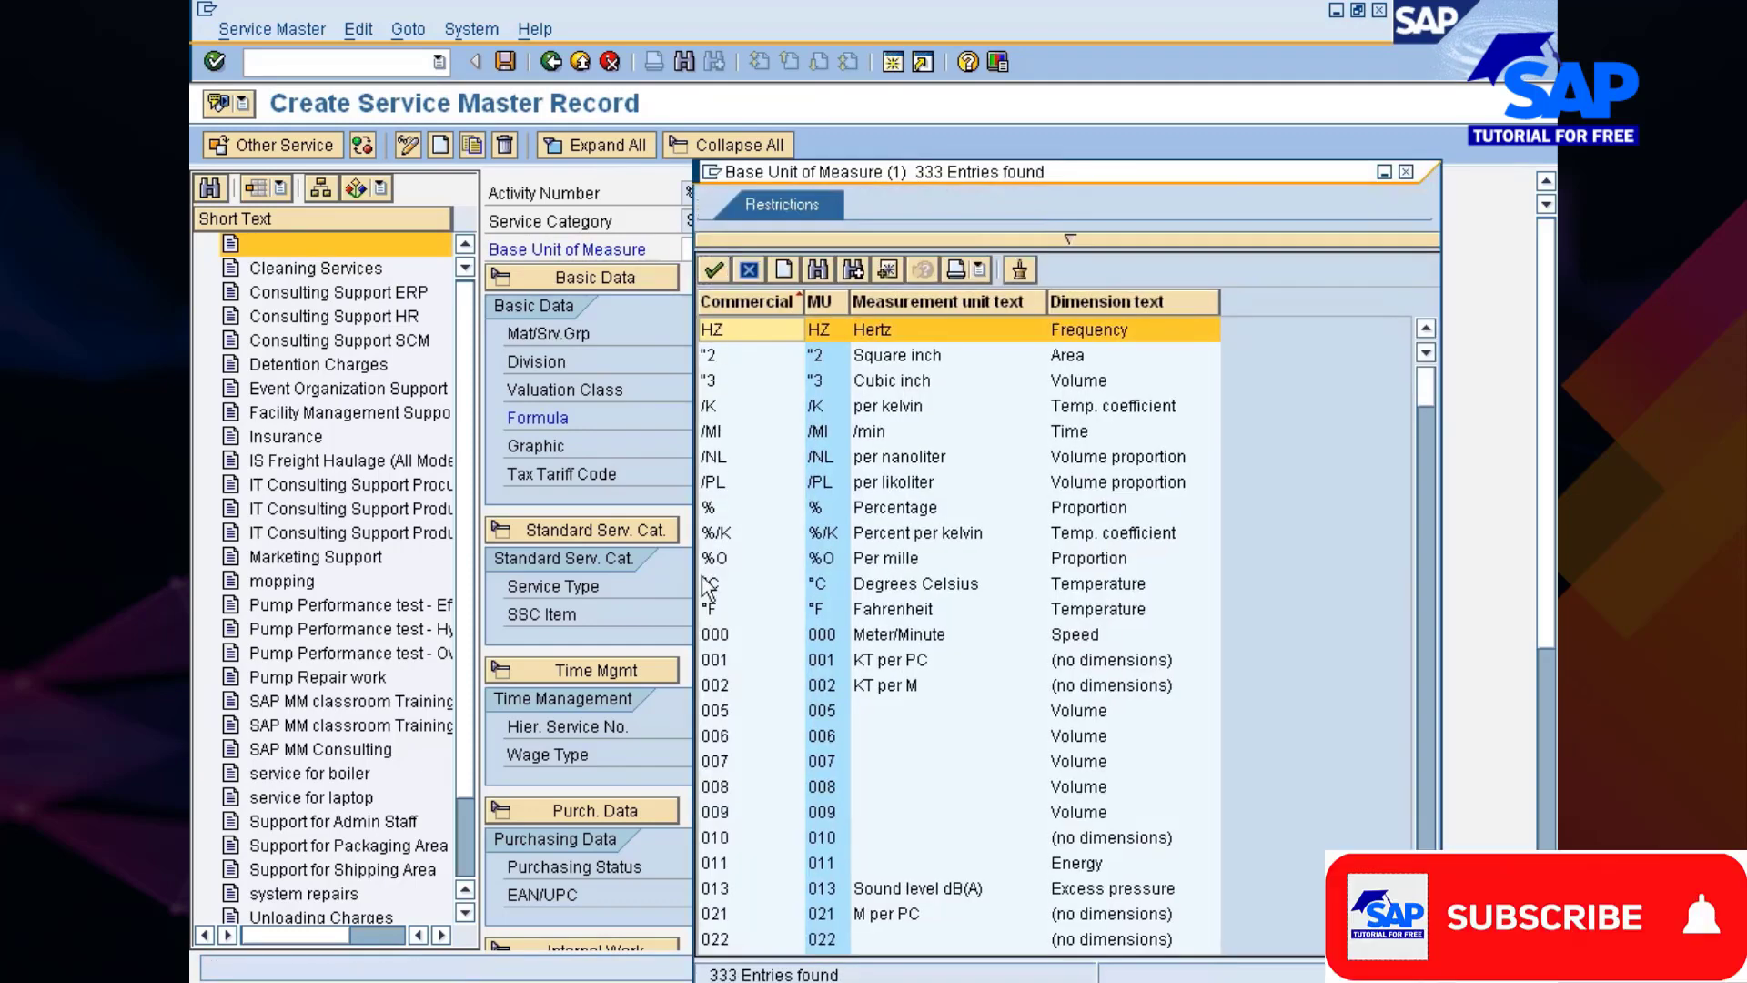
scroll(790, 662, "down", 5)
scroll(790, 661, "down", 7)
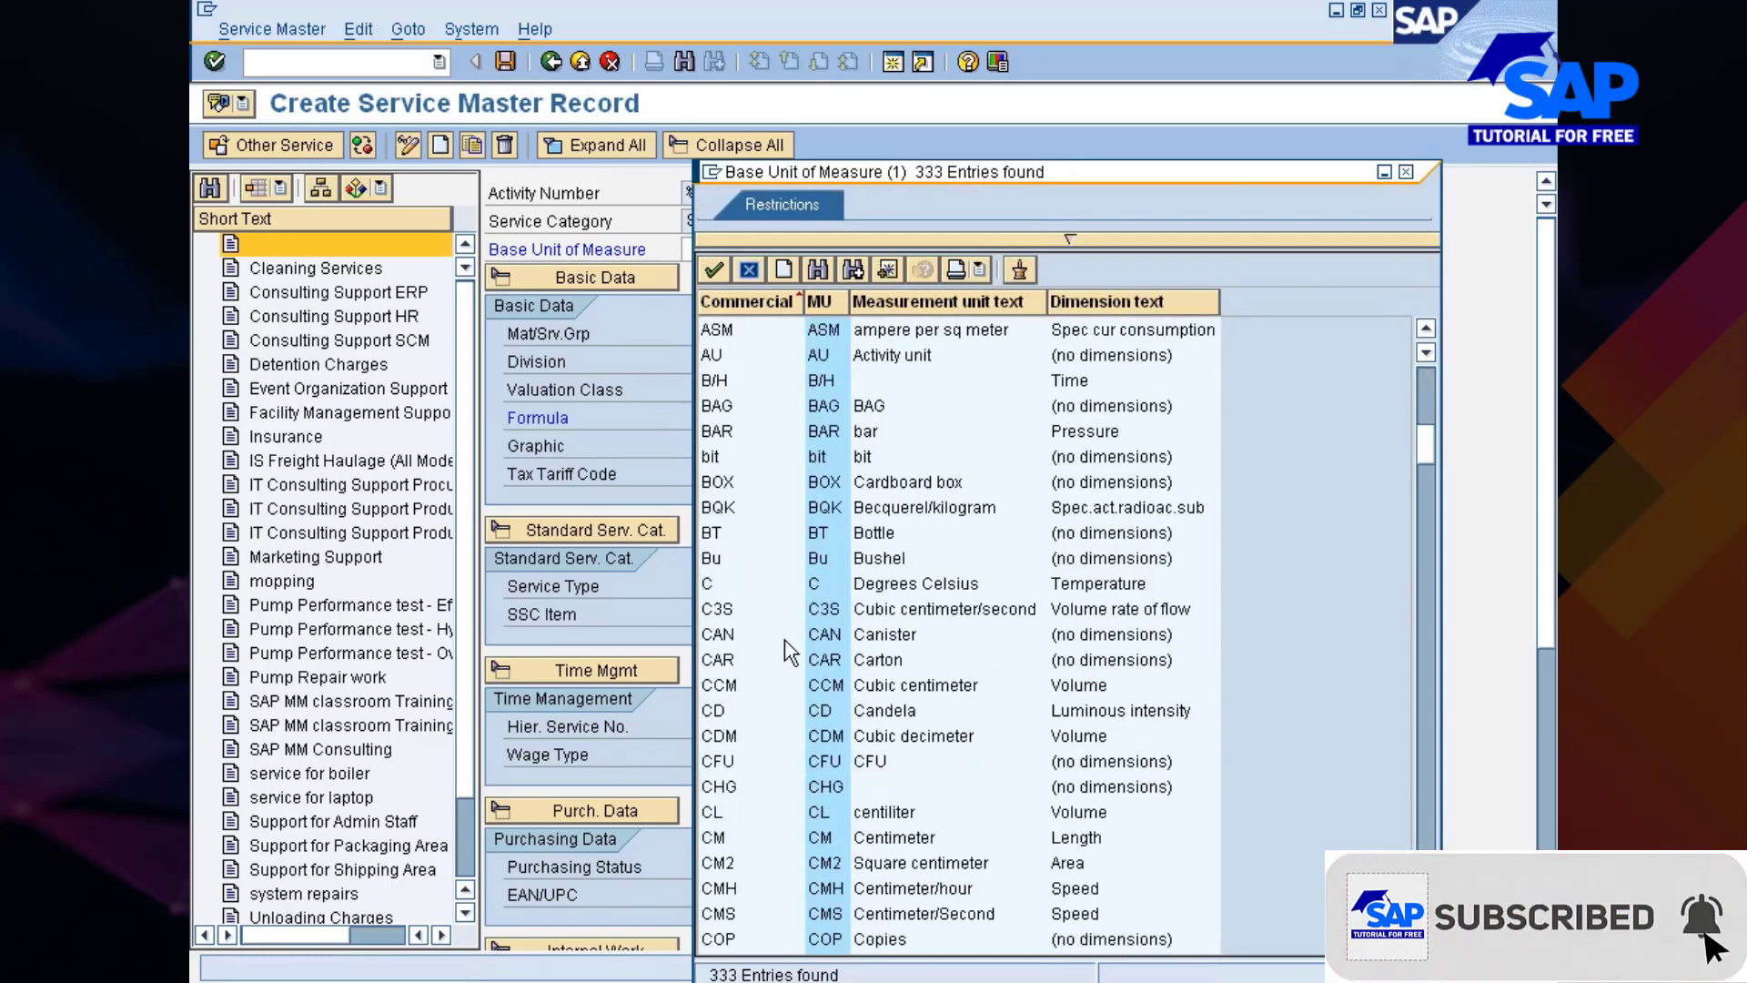
scroll(790, 653, "down", 15)
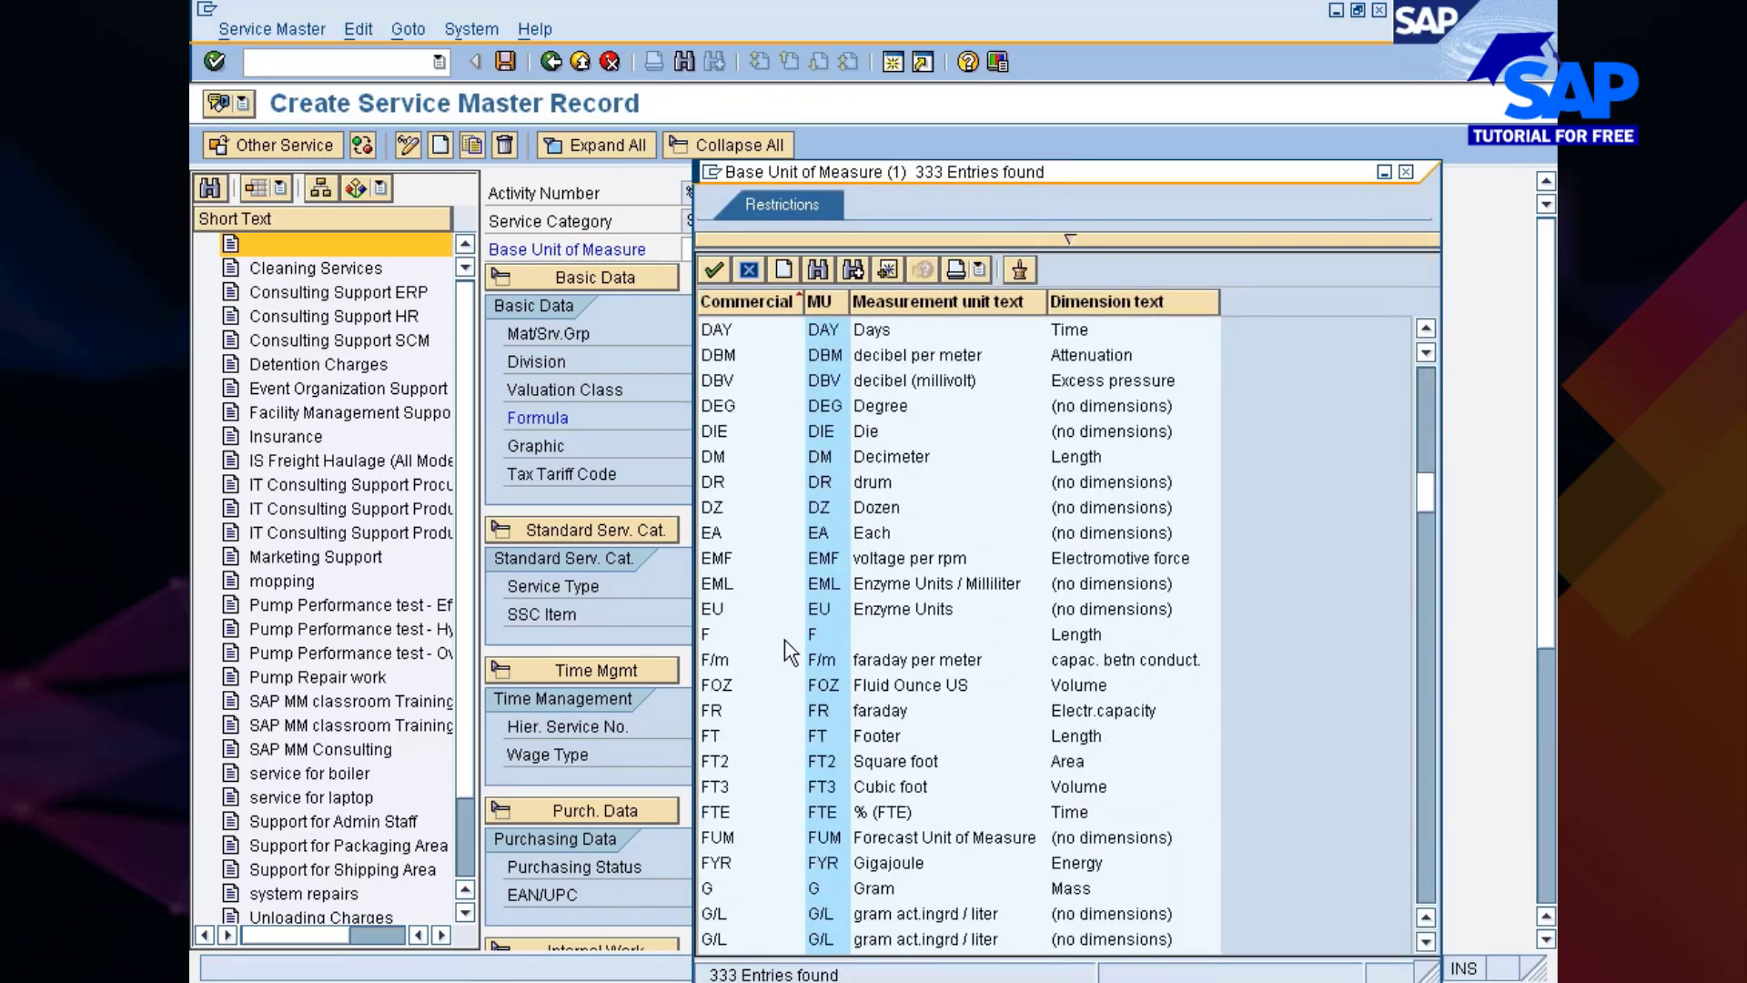
scroll(784, 653, "down", 3)
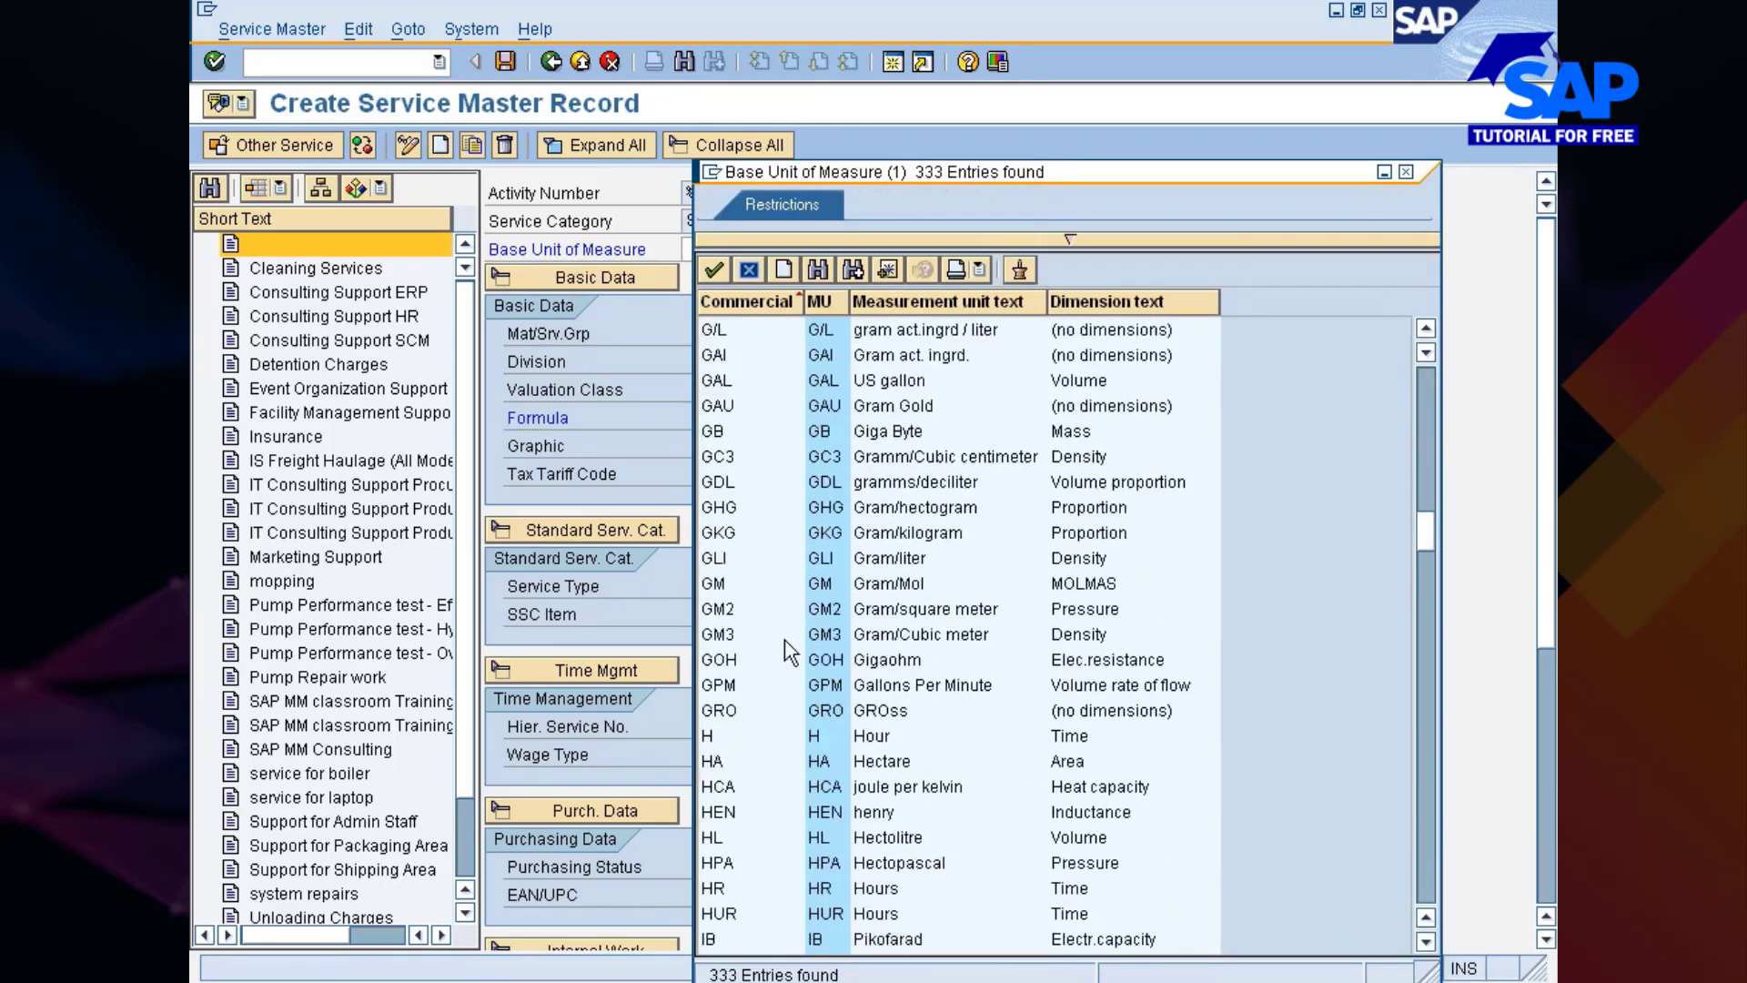
left_click(725, 739)
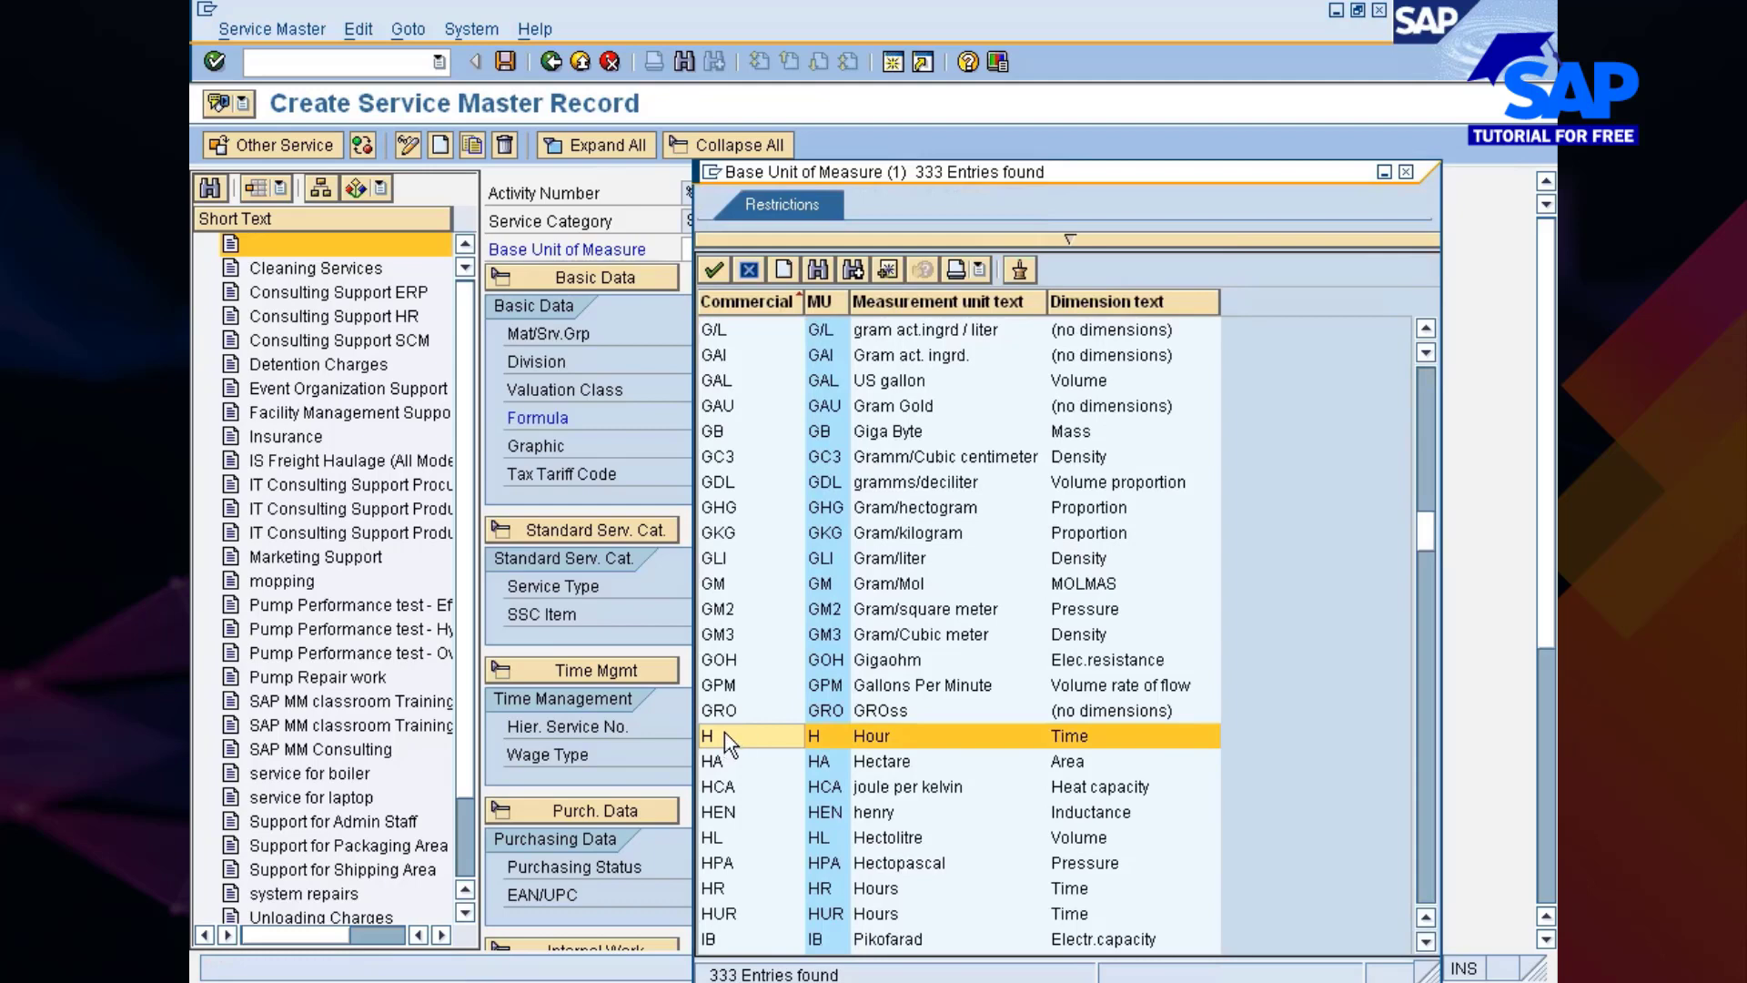
double_click(722, 736)
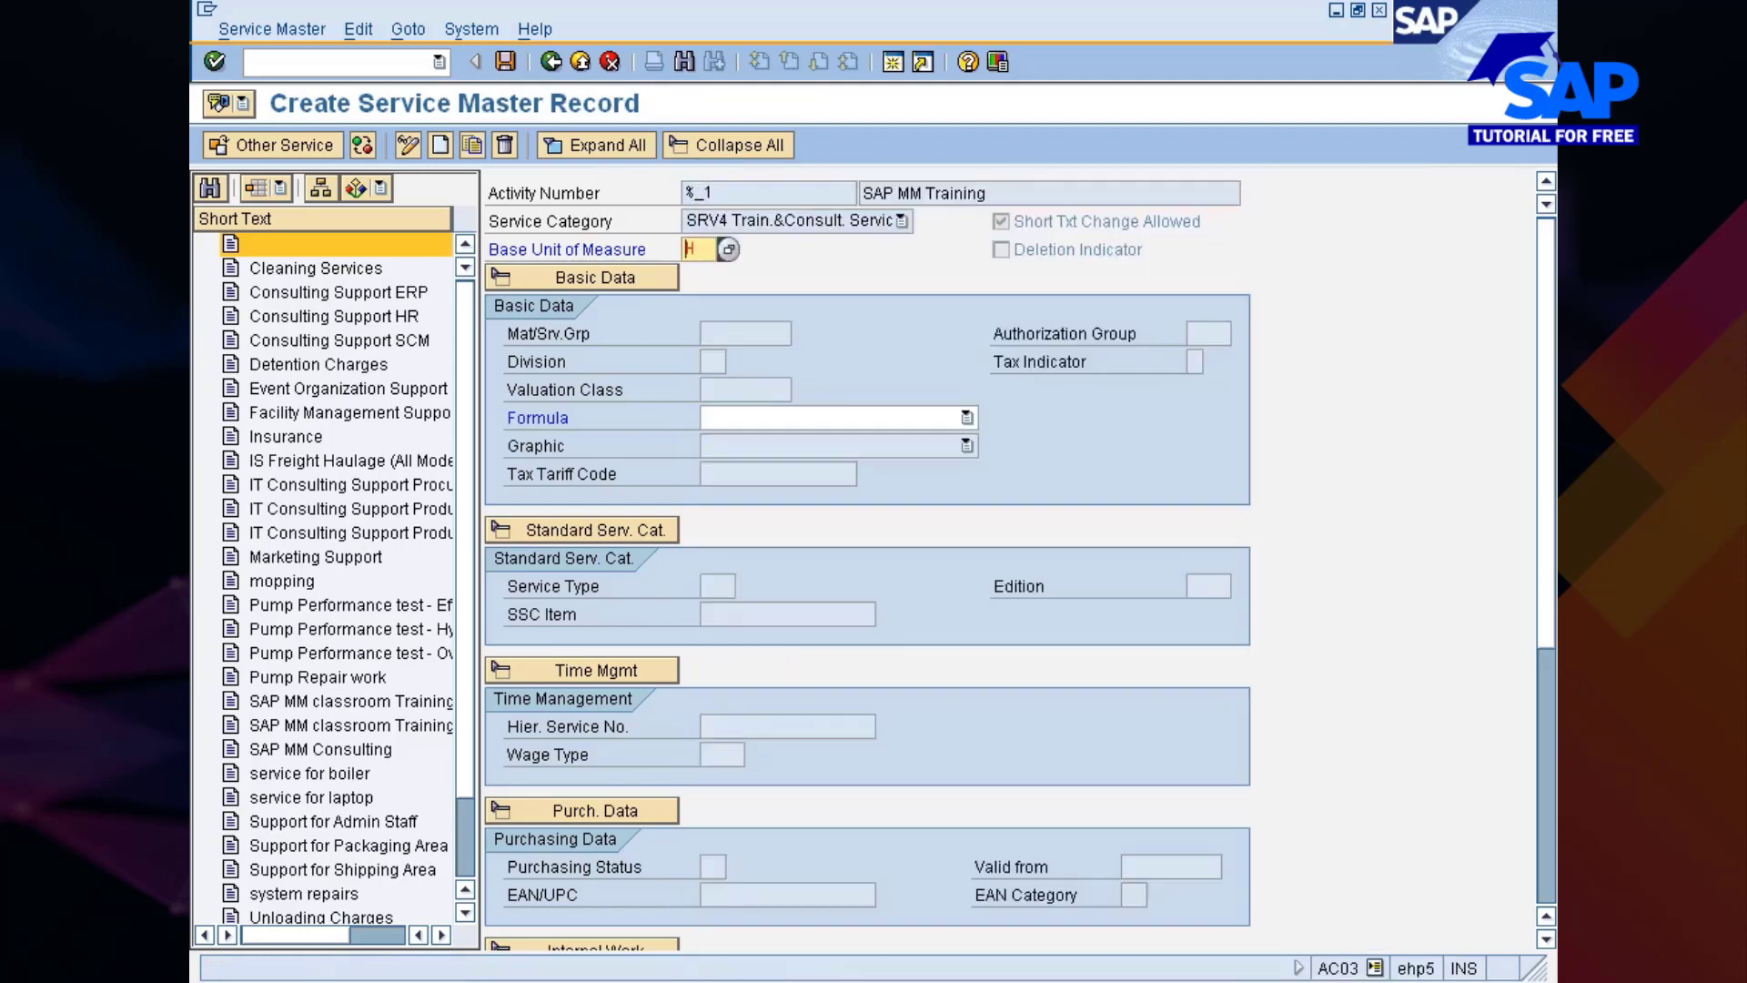
key("Return")
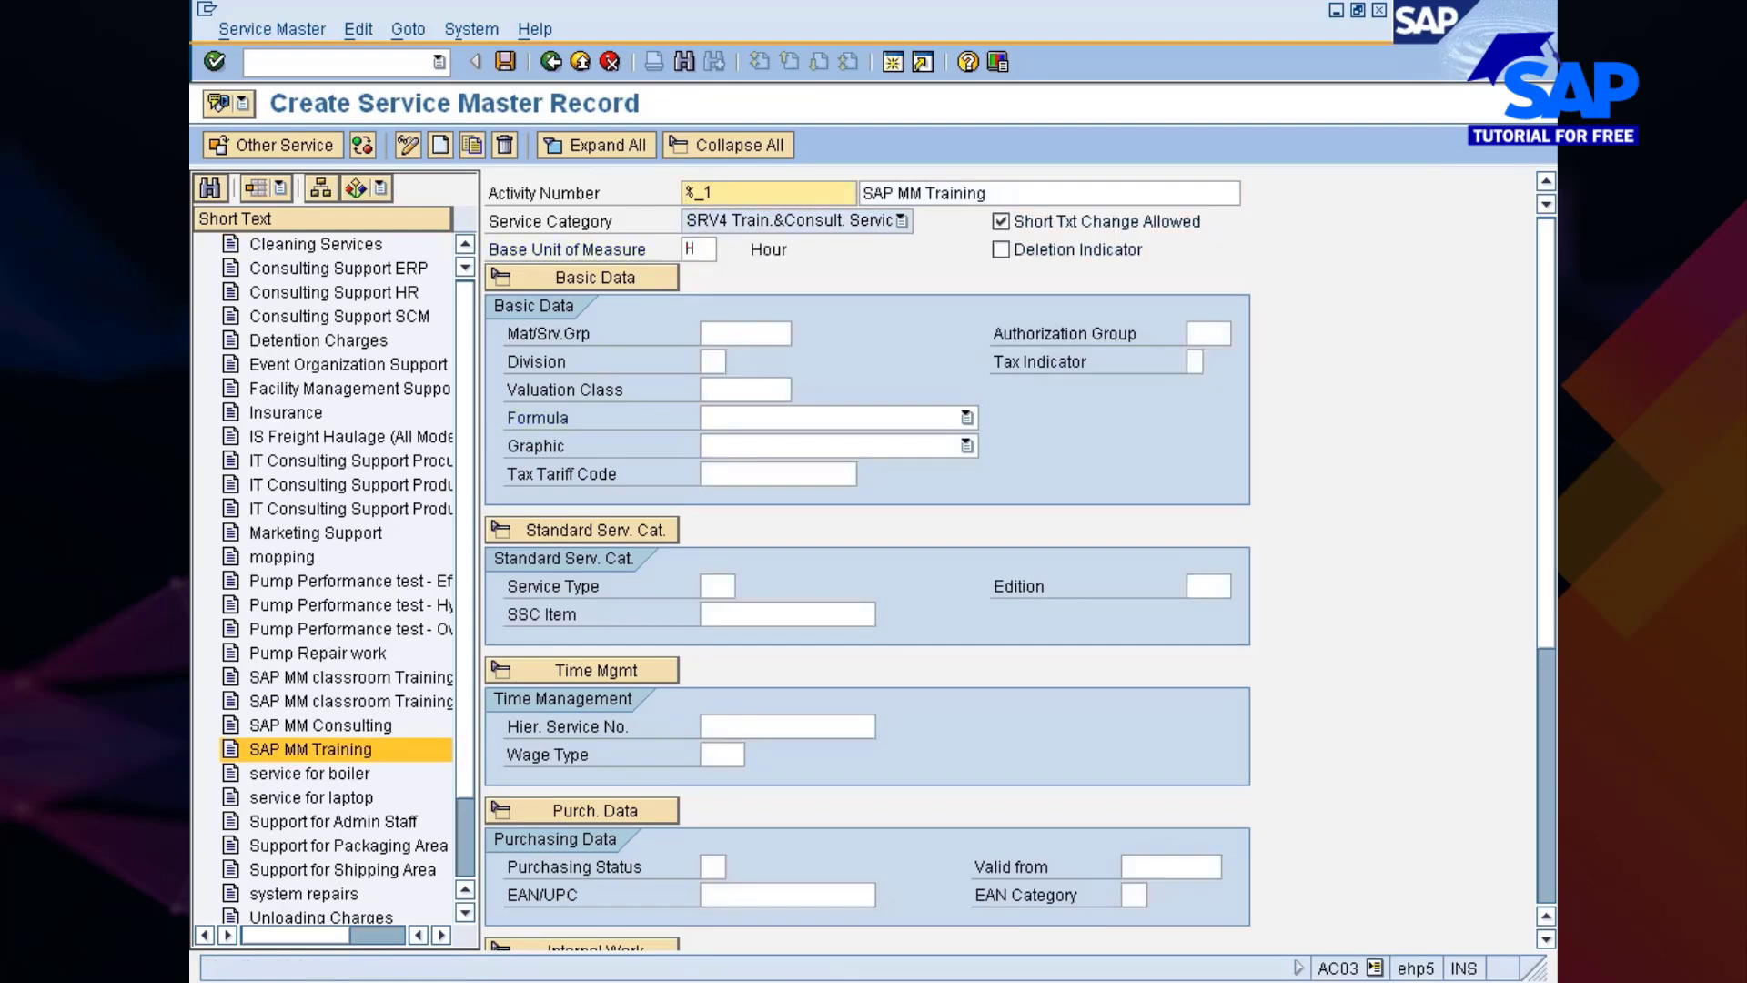
Search the possible material groups for "training" and assign 00702 Training as the service's Mat/Srv.Grp.
left_click(728, 333)
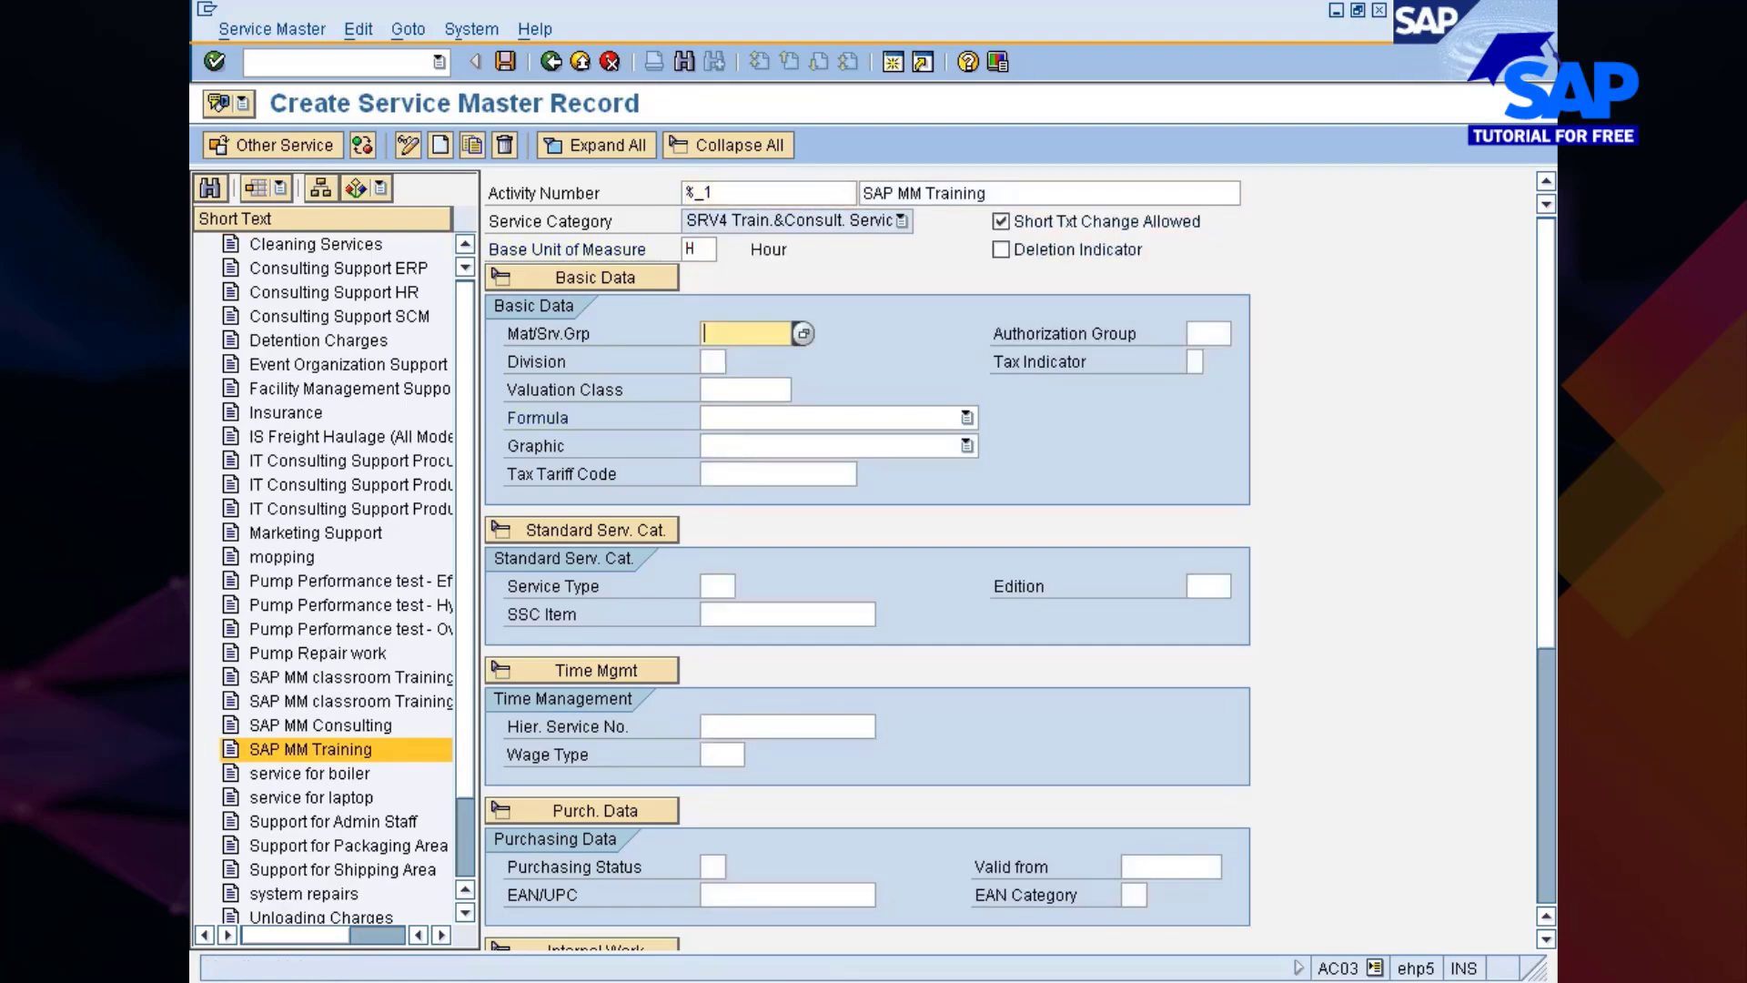
left_click(804, 333)
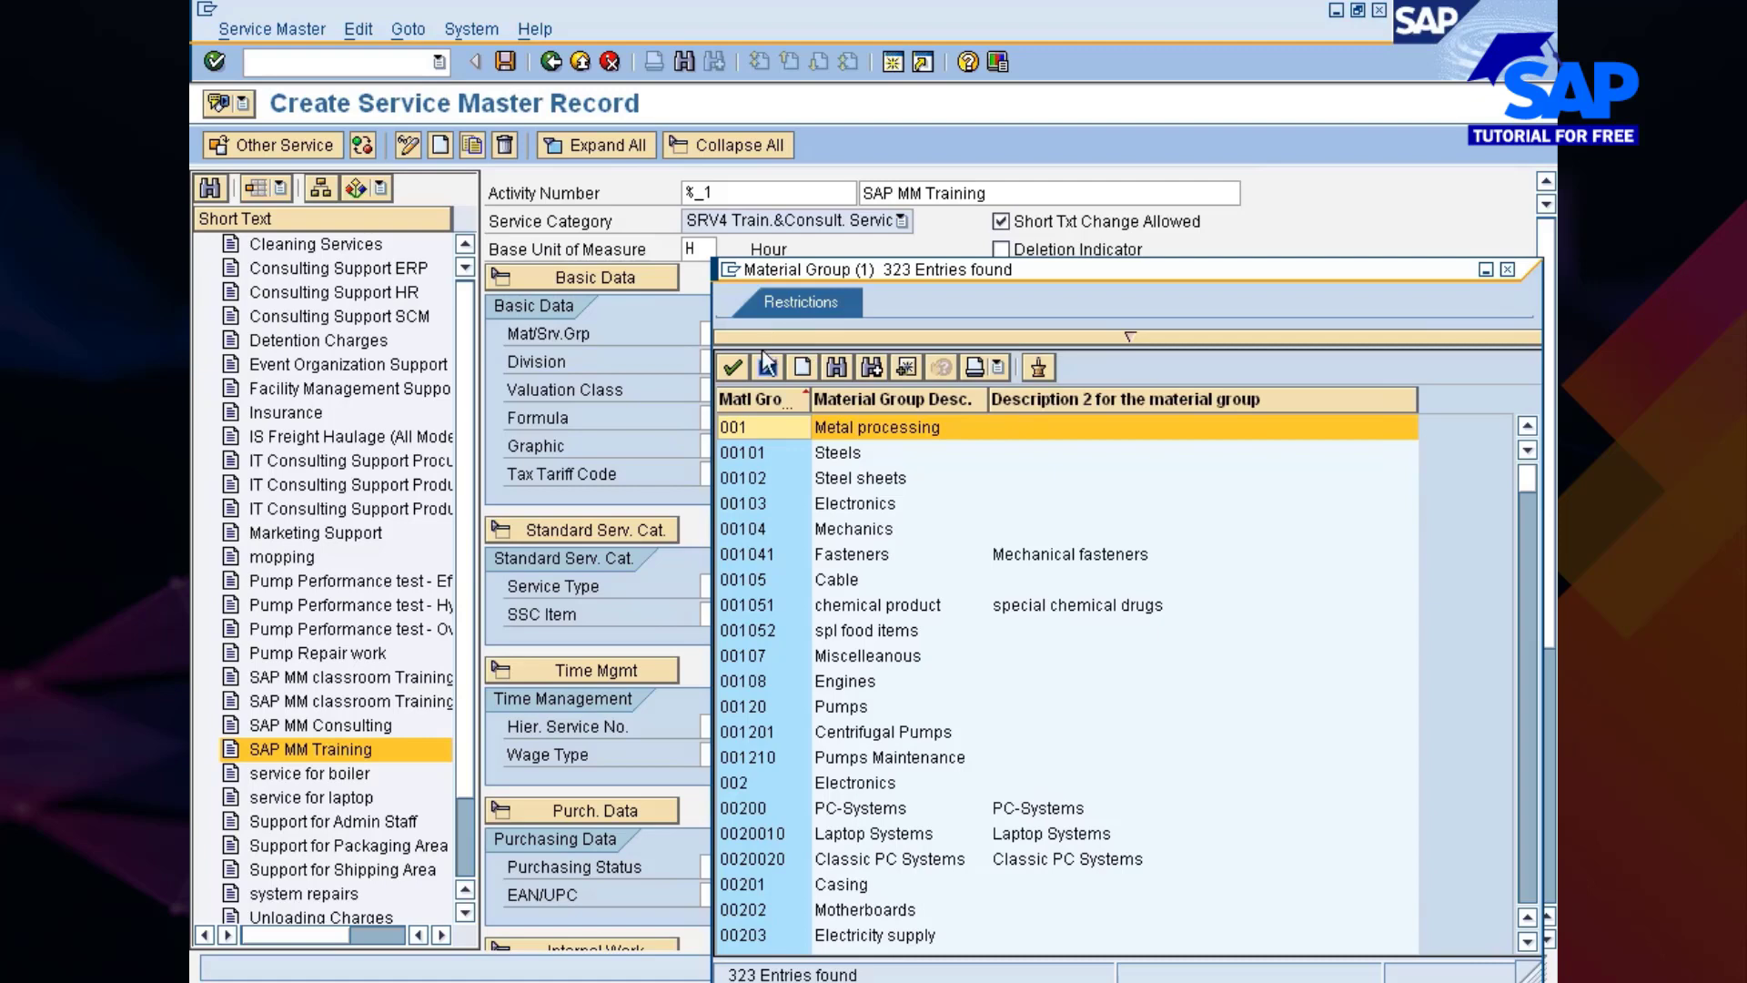
key("ctrl+f")
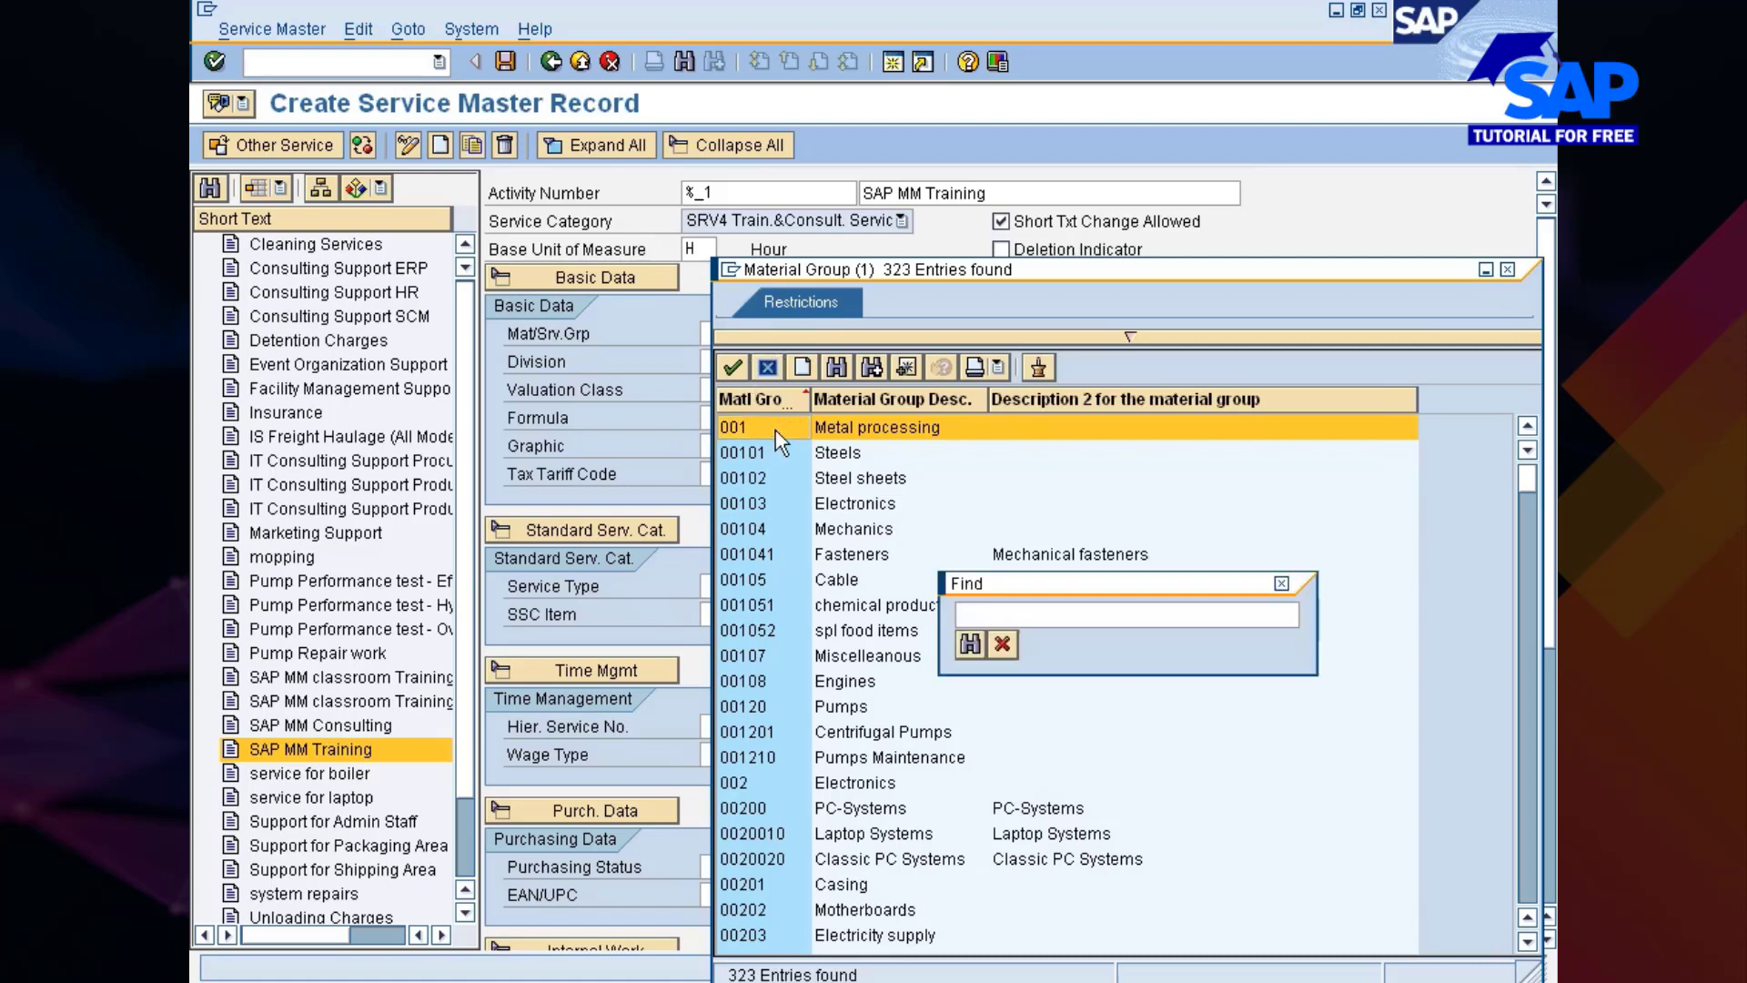
type("ele")
key("BackSpace")
key("BackSpace")
key("BackSpace")
type("training")
key("Return")
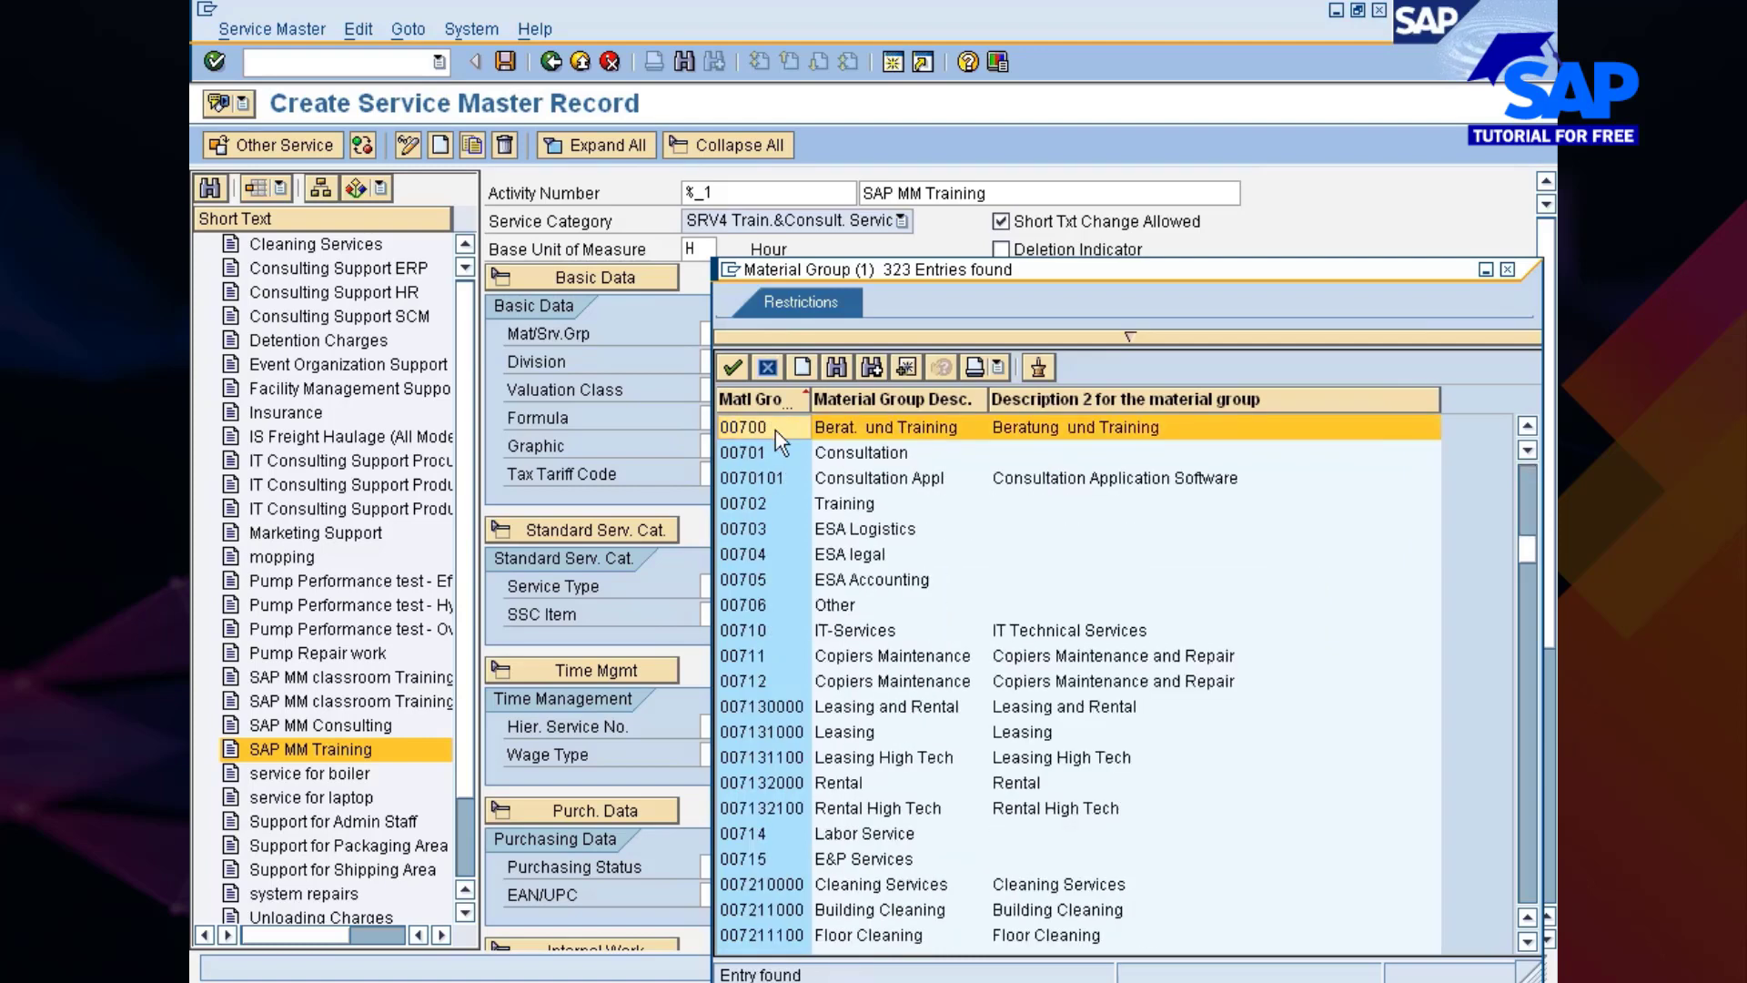
left_click(840, 502)
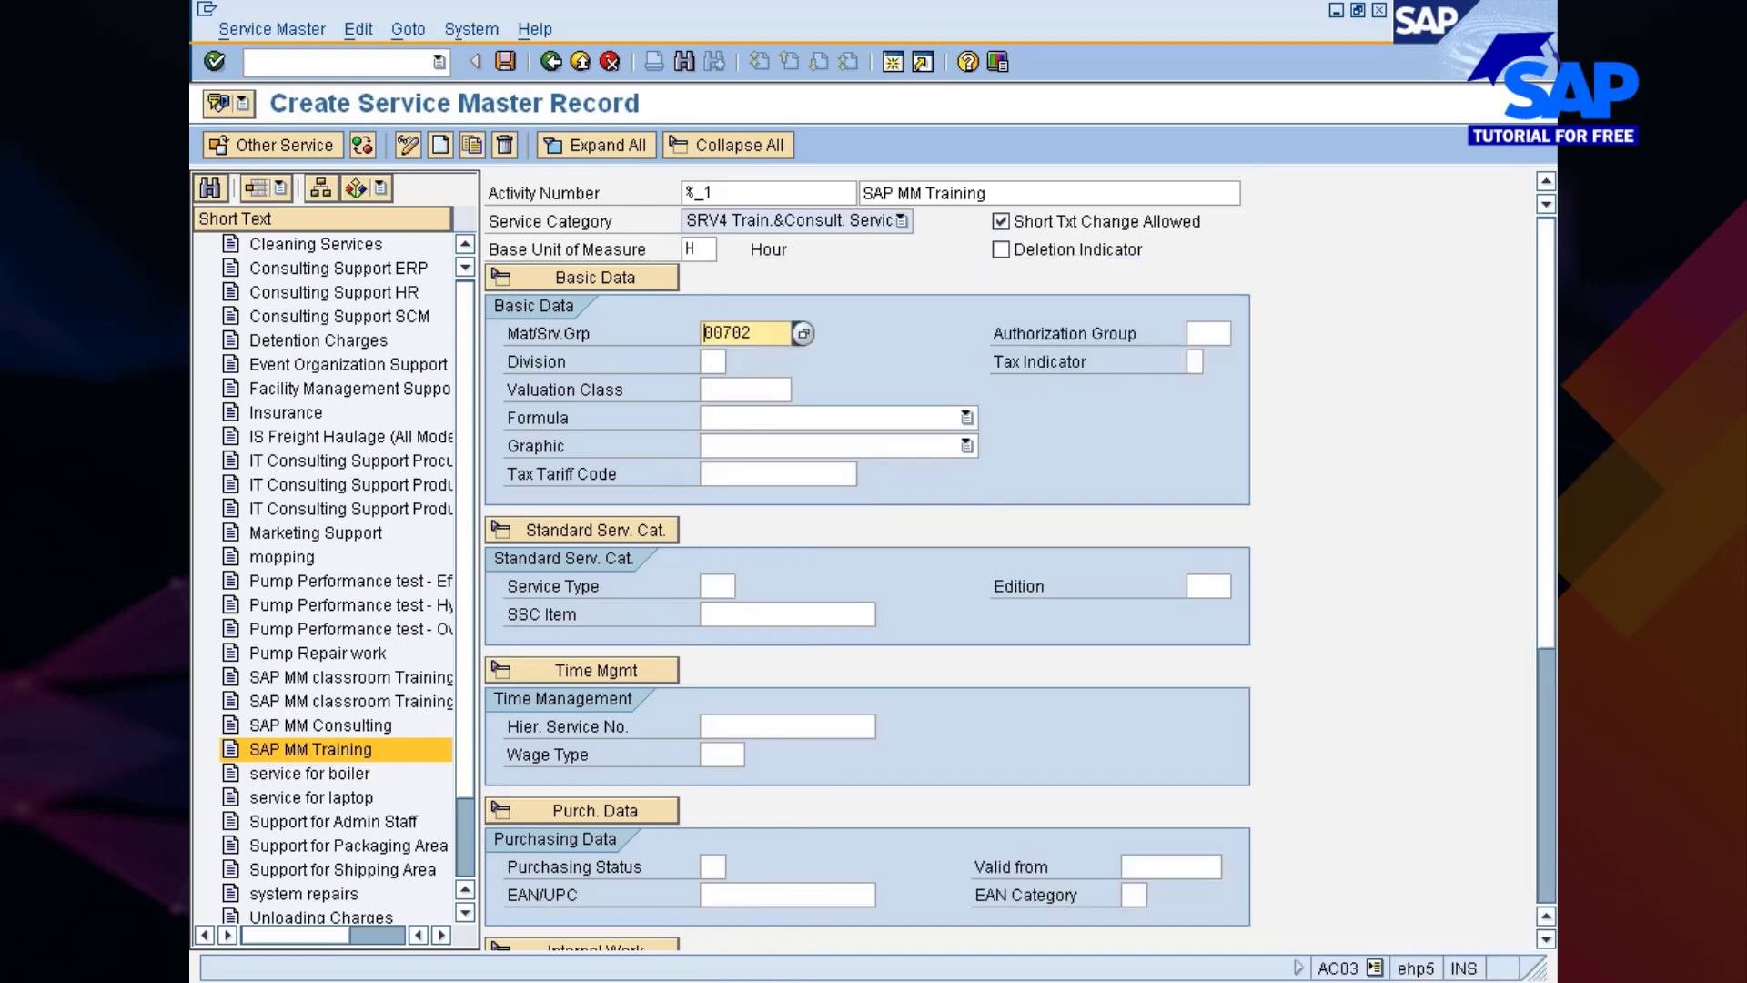
Set the service's Valuation Class to 3200 Services from the possible entries and confirm the basic data.
left_click(744, 390)
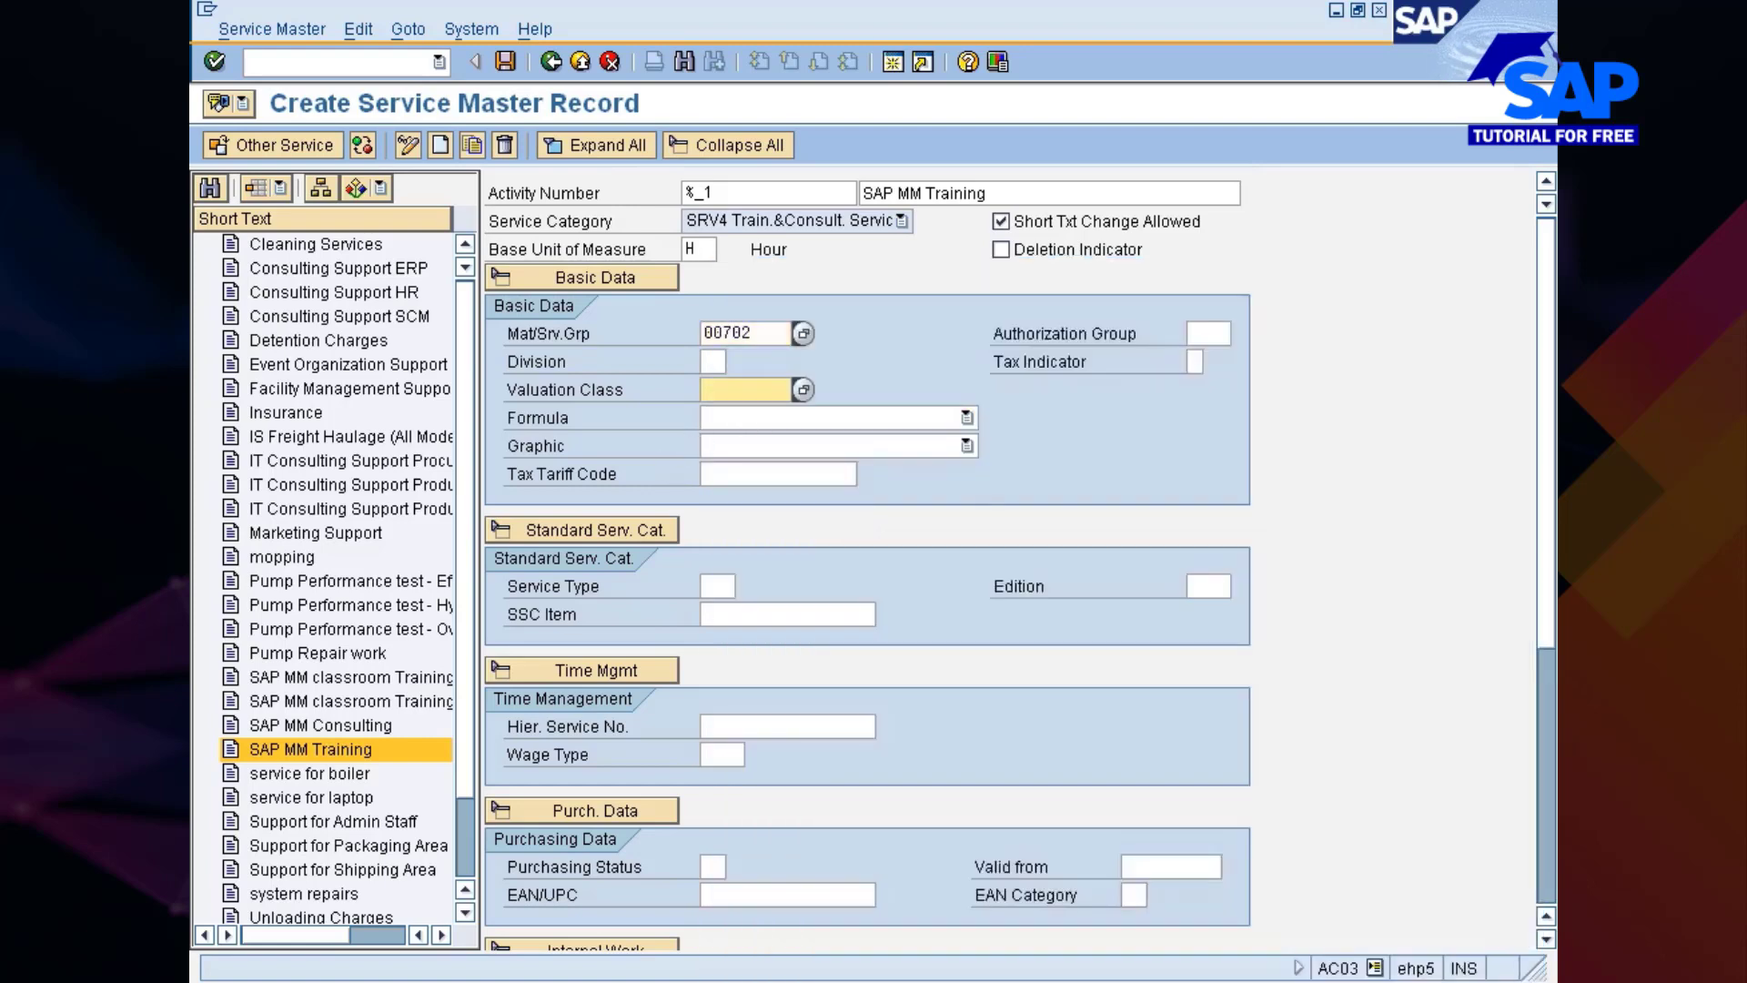
left_click(802, 391)
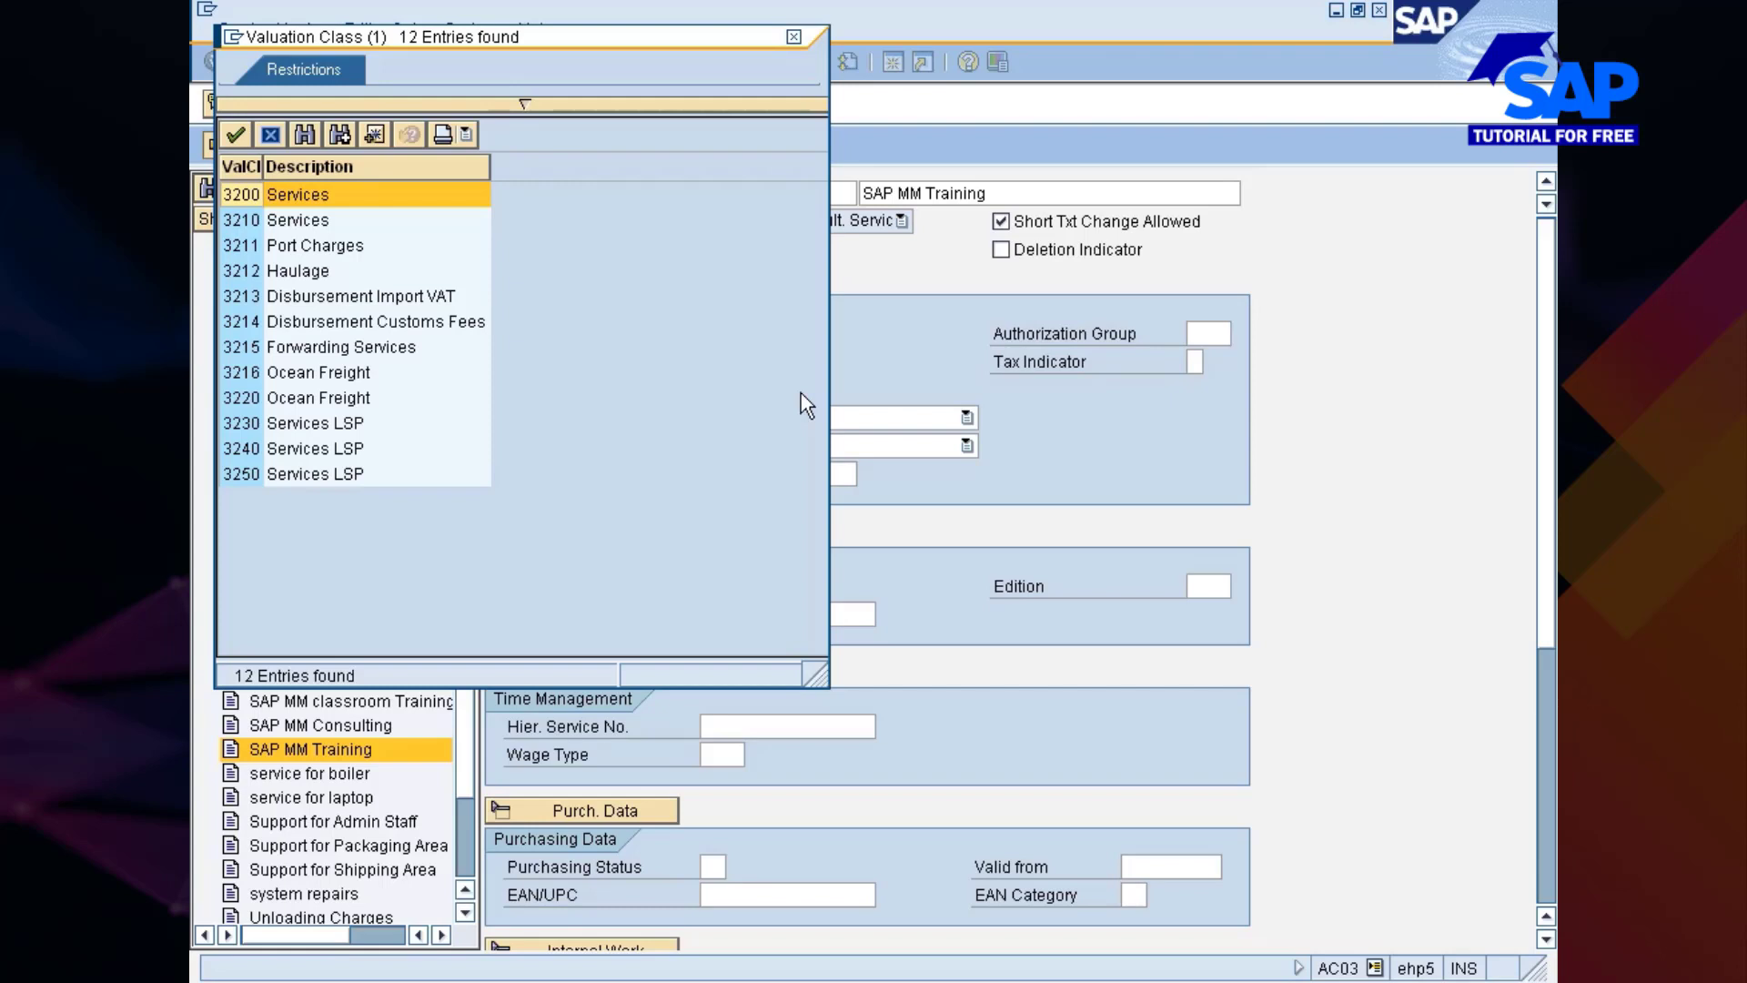
left_click(231, 197)
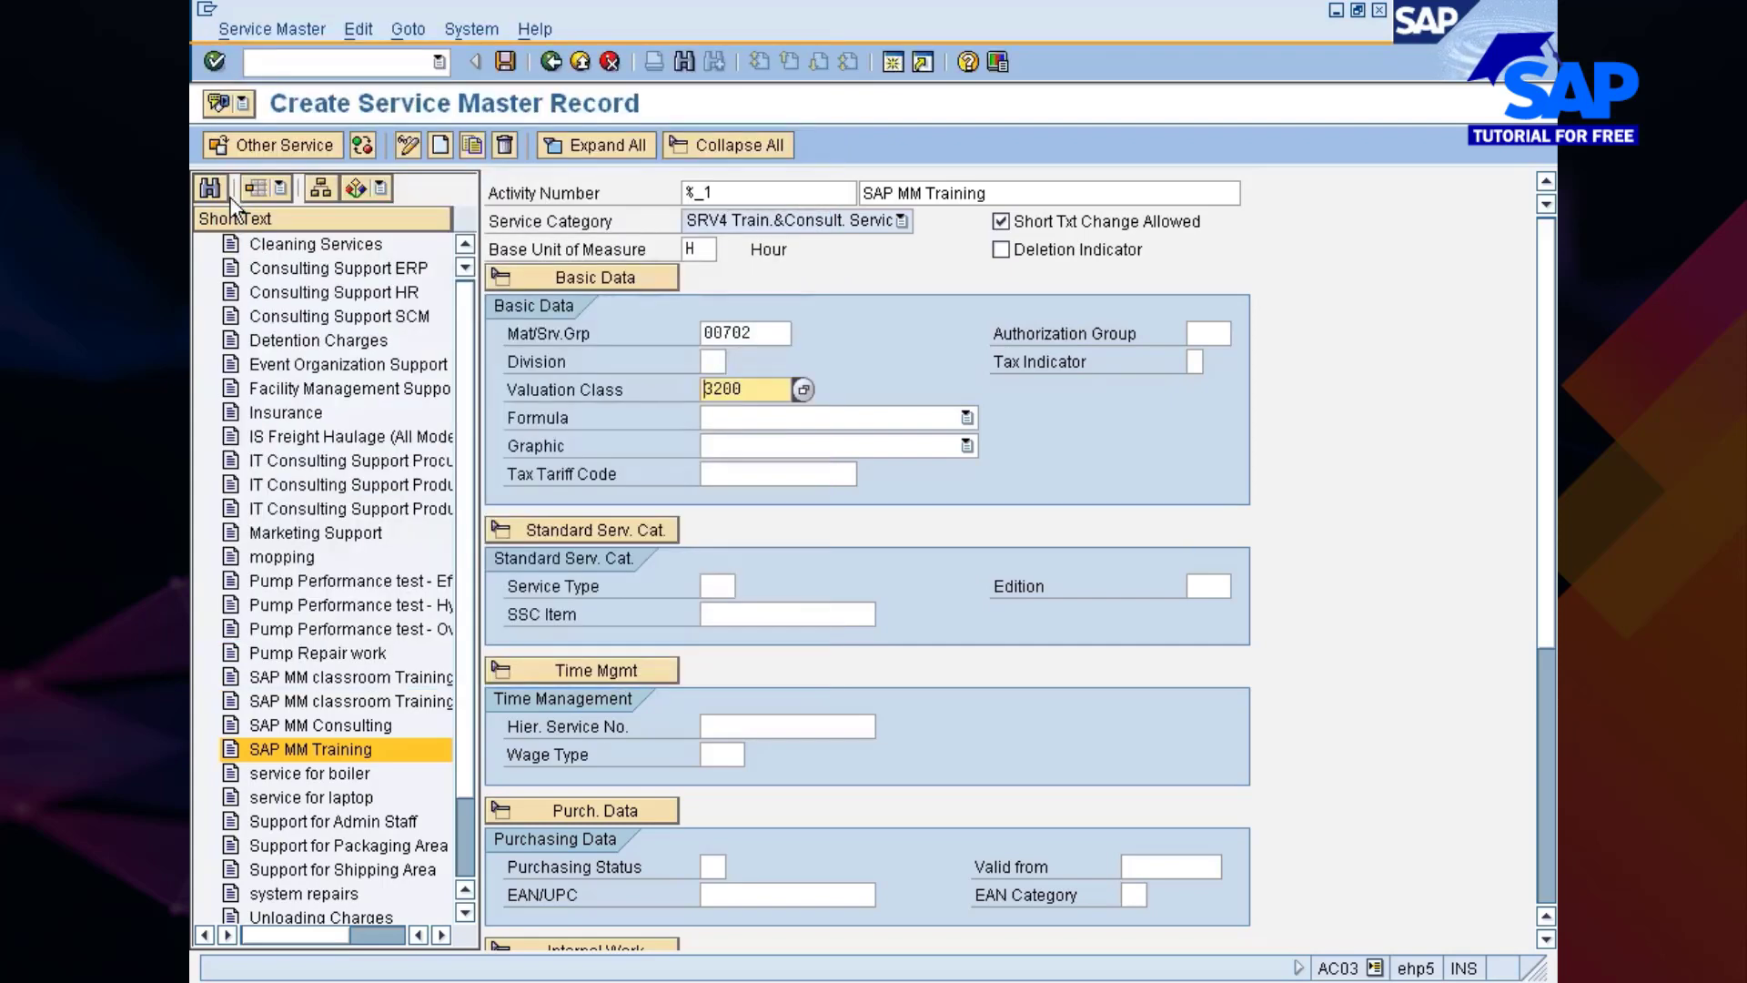
key("Return")
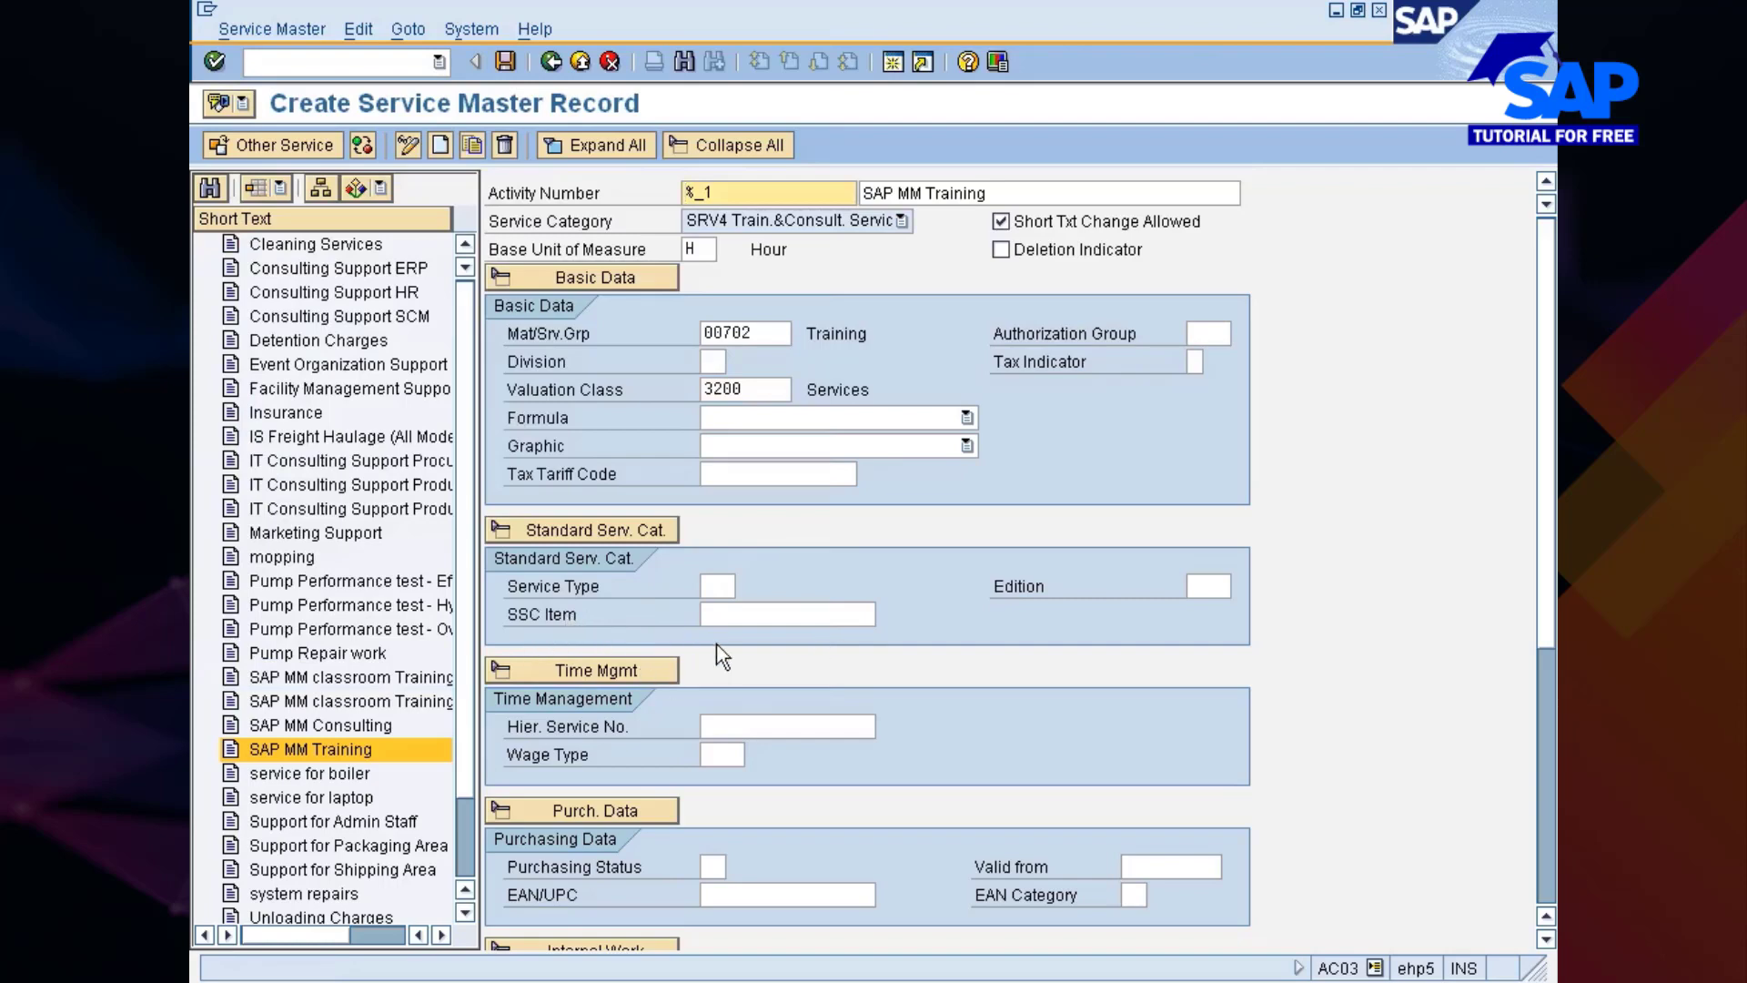
Examine the new record's remaining sections, from Standard Serv. Cat. to Long Txt, including the Internal Work conversion fields.
scroll(736, 690, "down", 4)
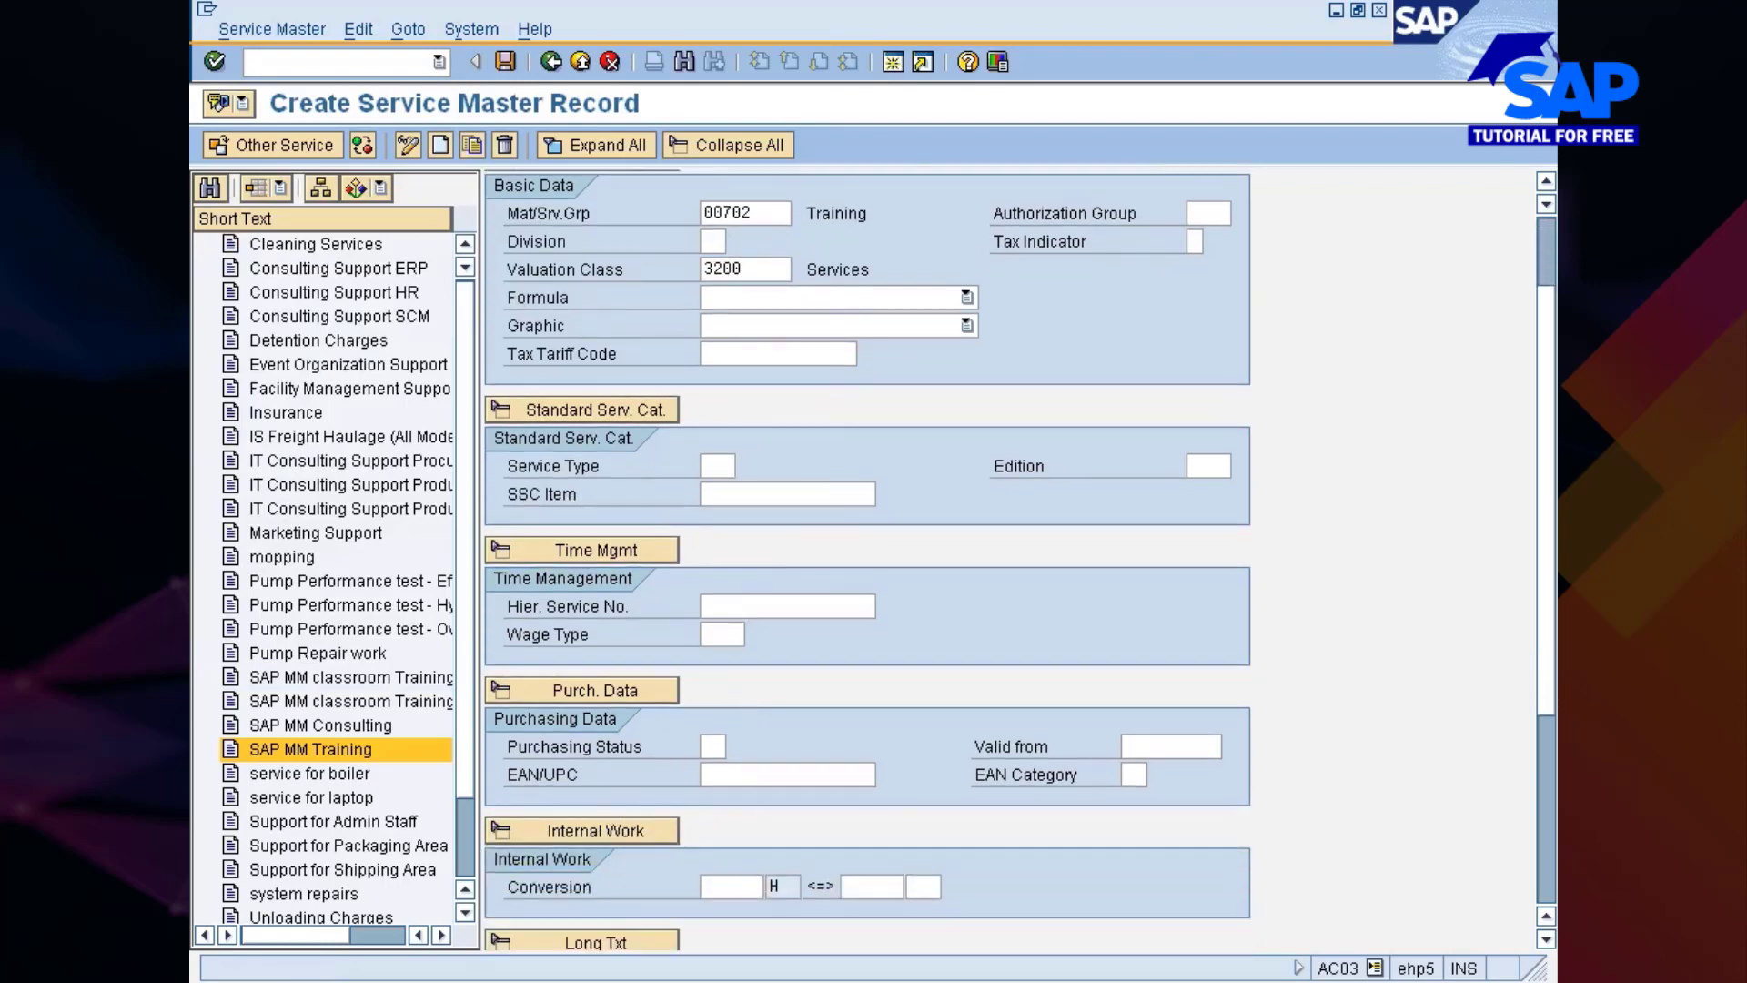
scroll(941, 723, "down", 6)
scroll(944, 728, "down", 2)
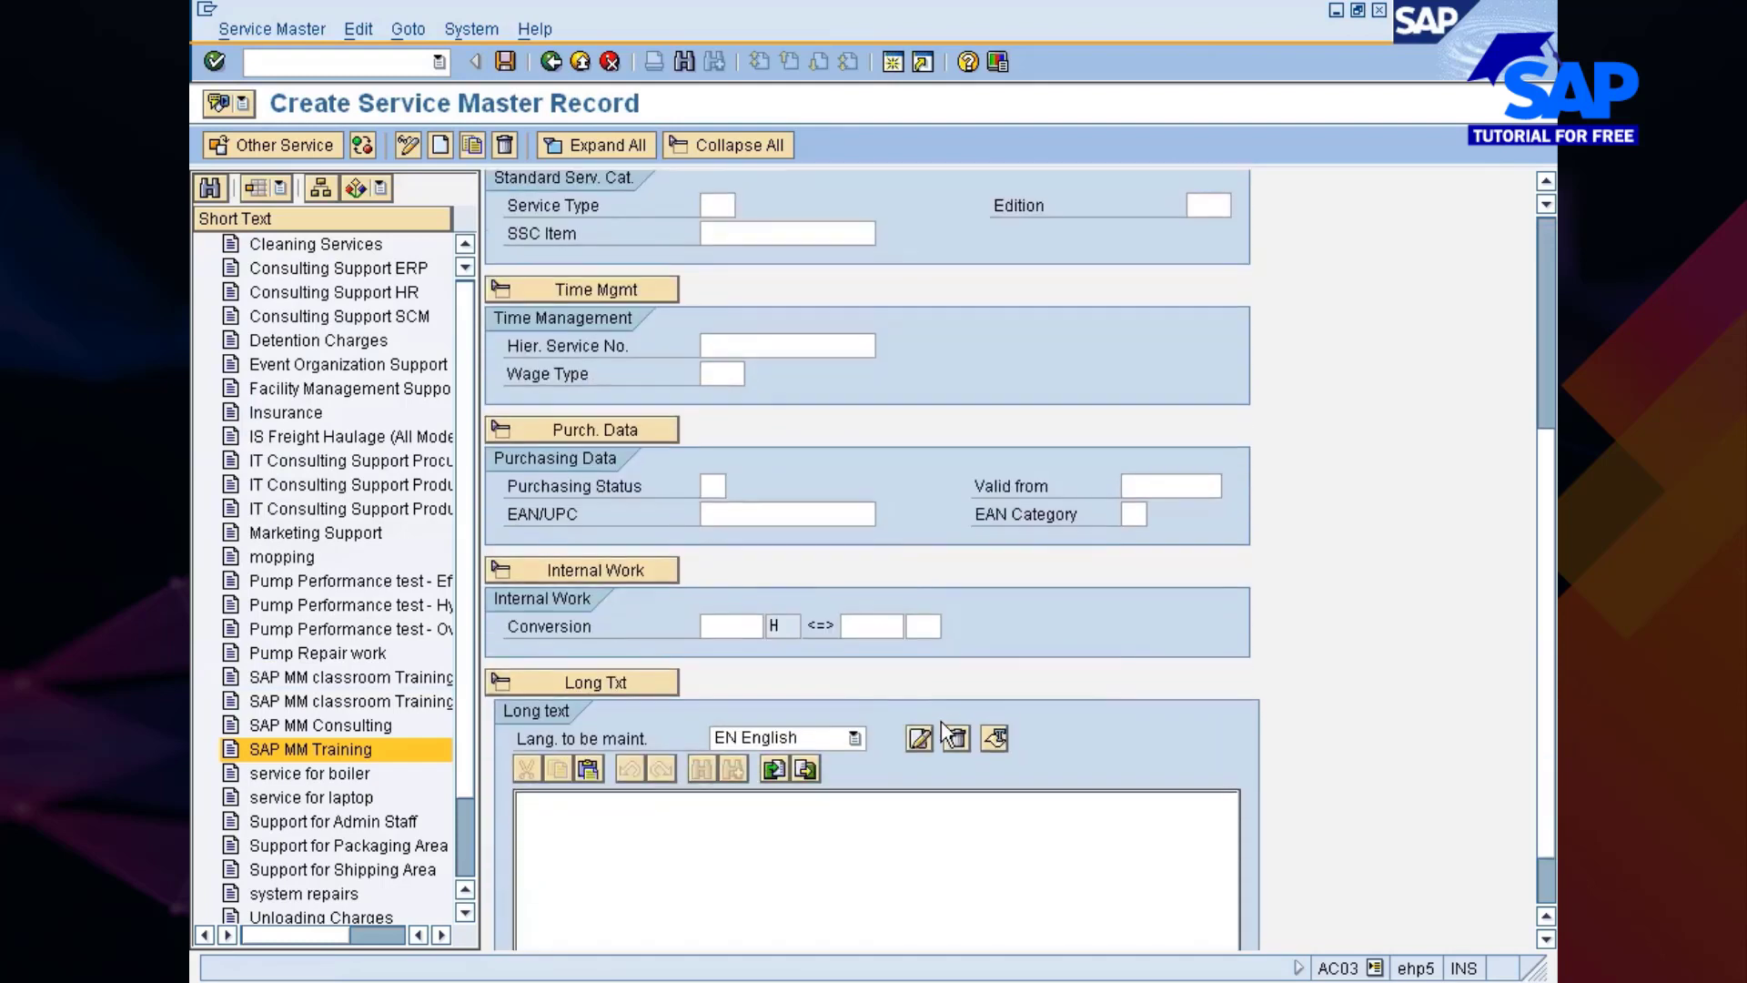
scroll(673, 710, "down", 2)
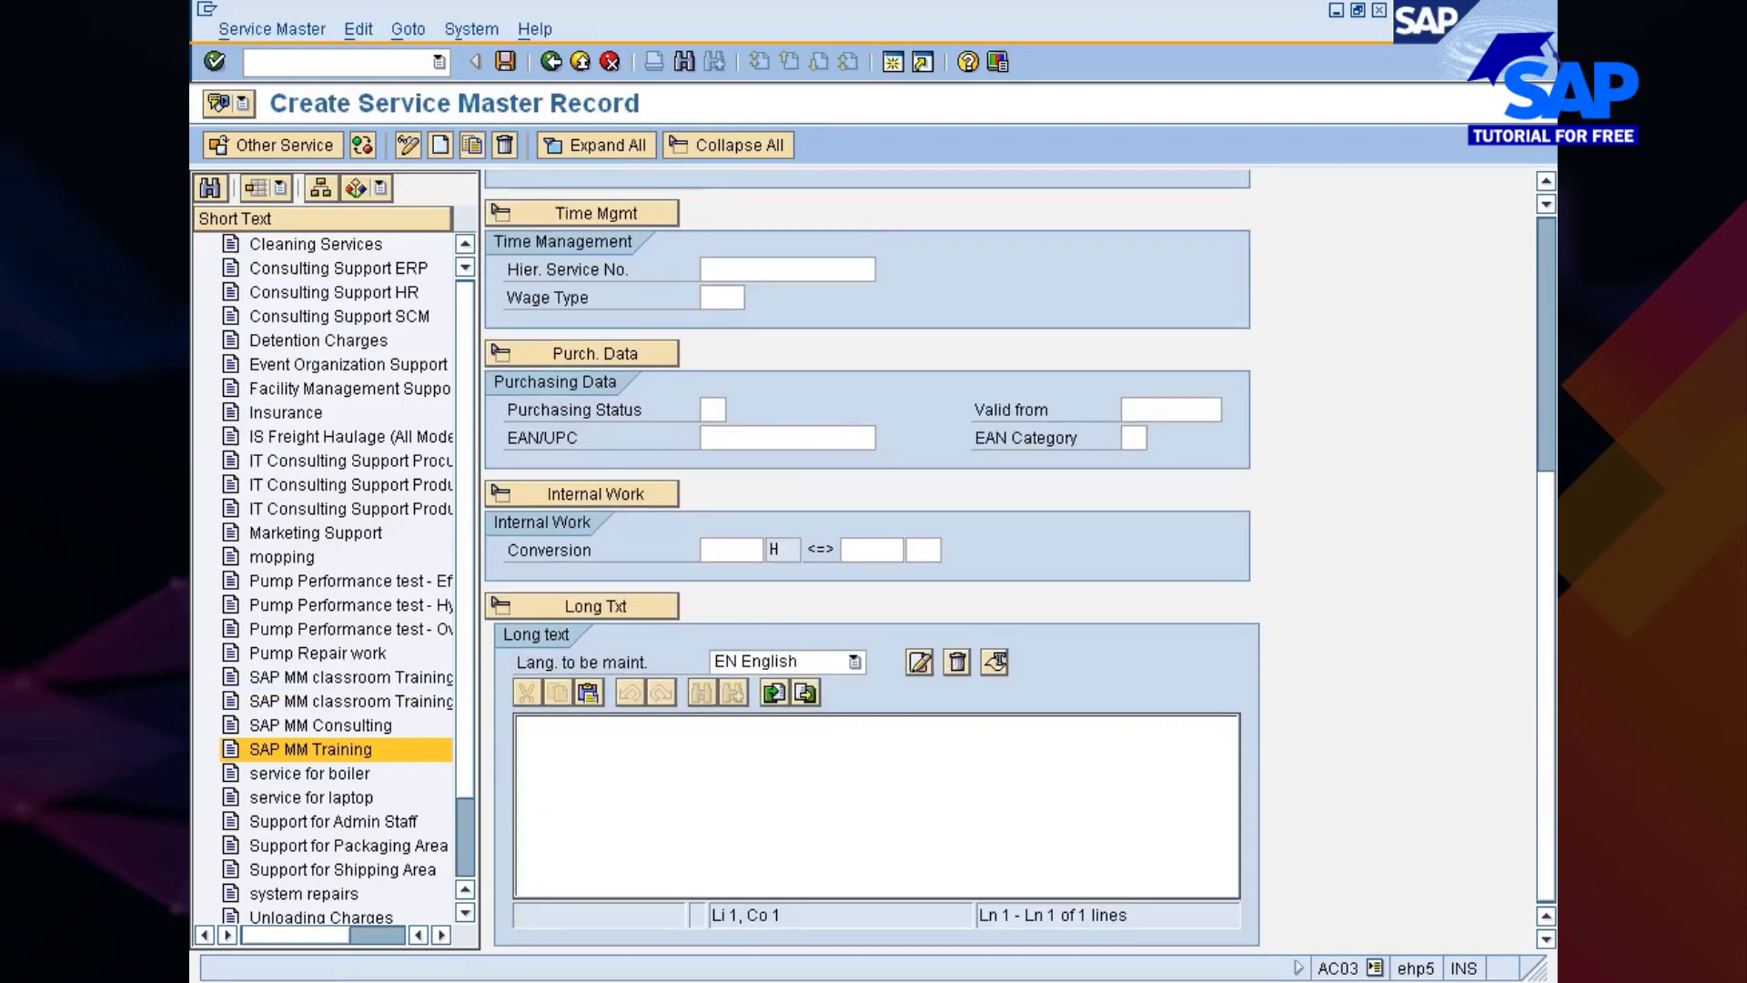
scroll(800, 492, "up", 2)
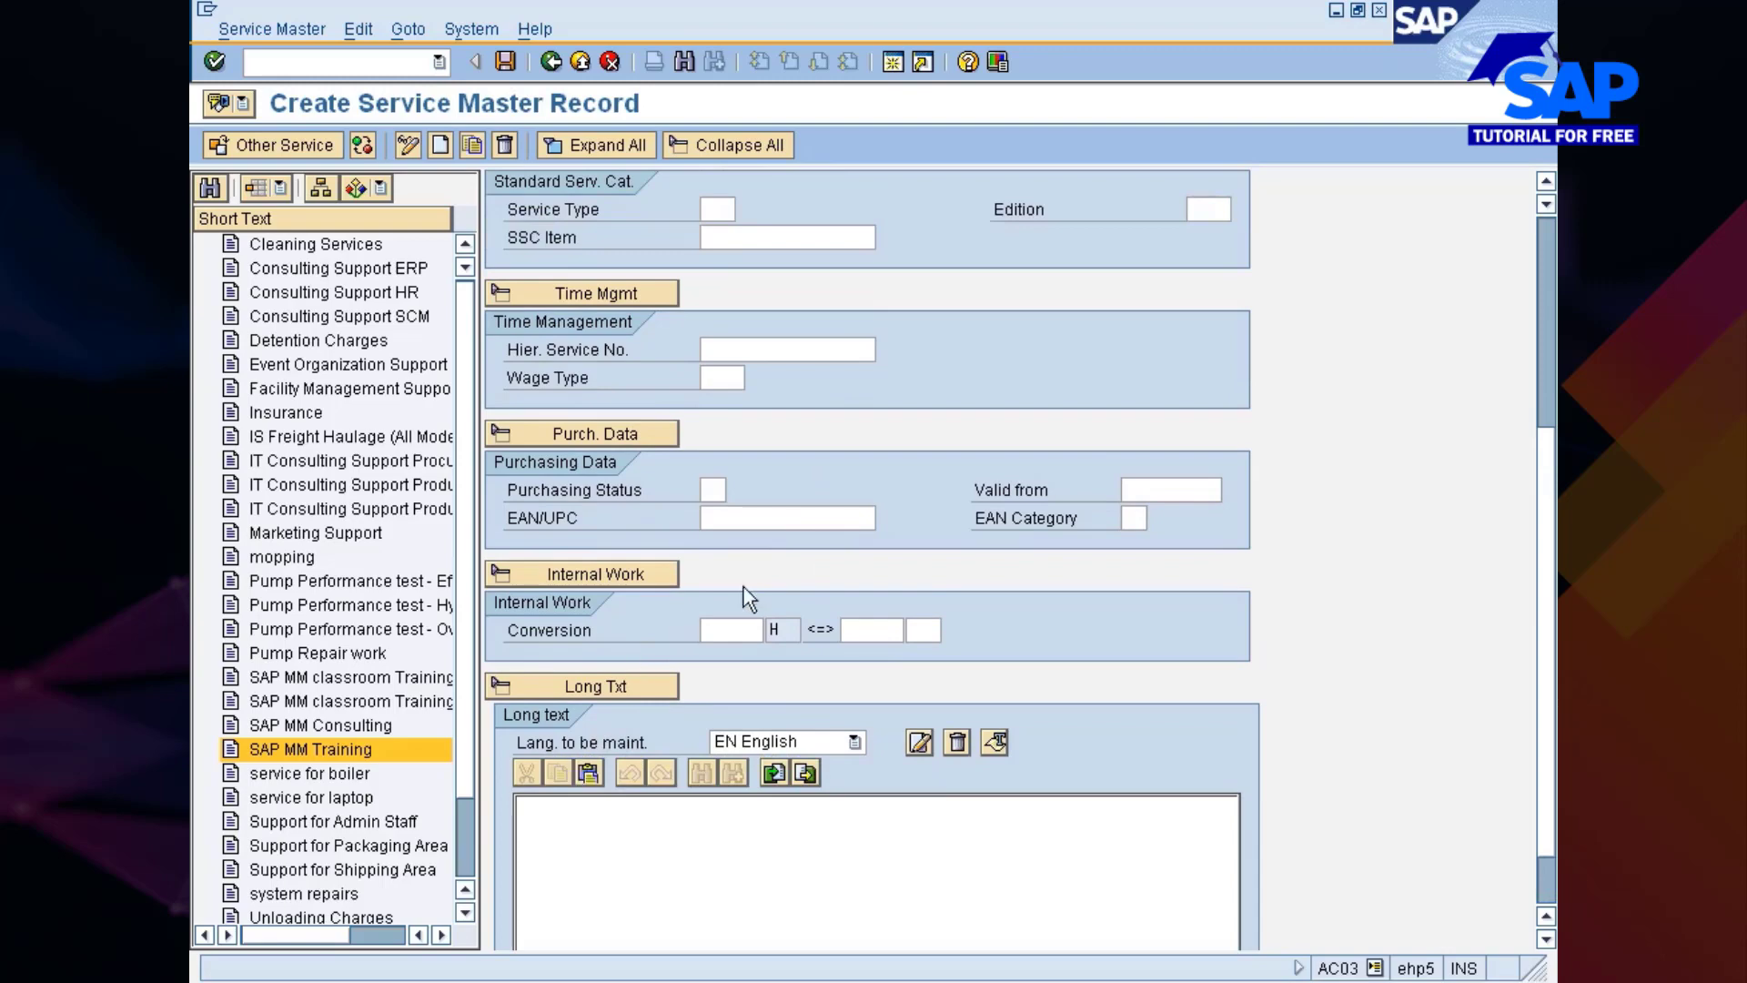
left_click(728, 631)
left_click(872, 630)
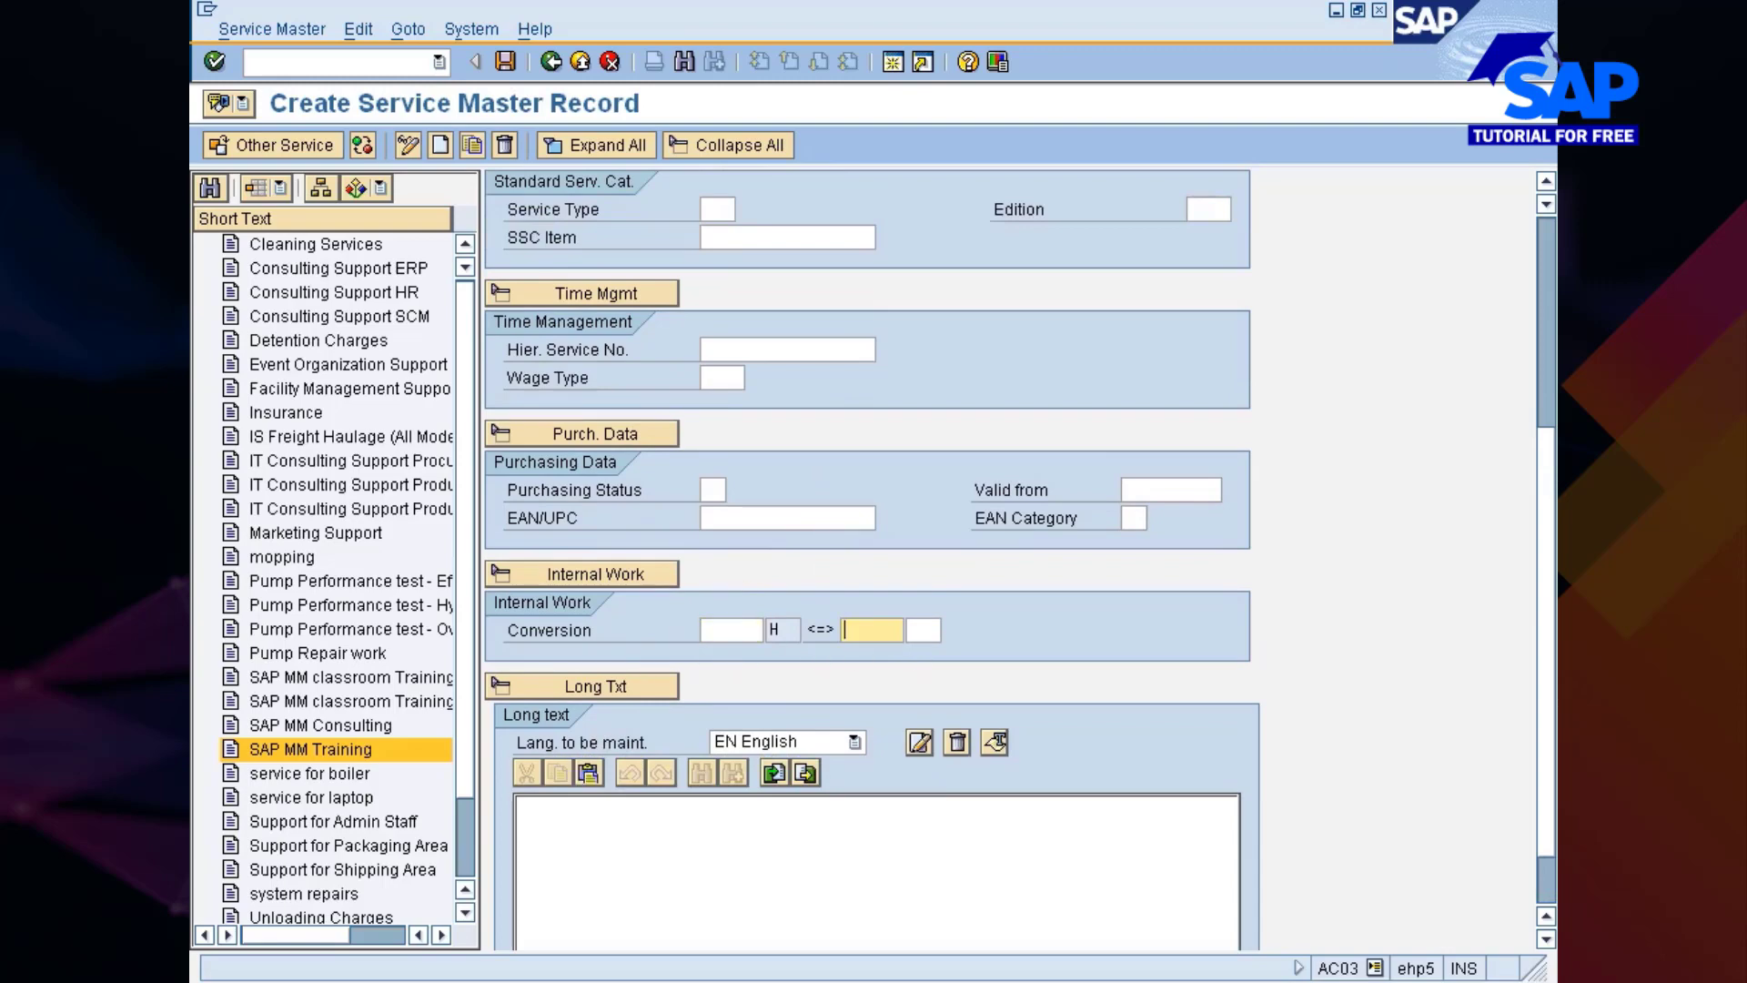
scroll(915, 534, "up", 2)
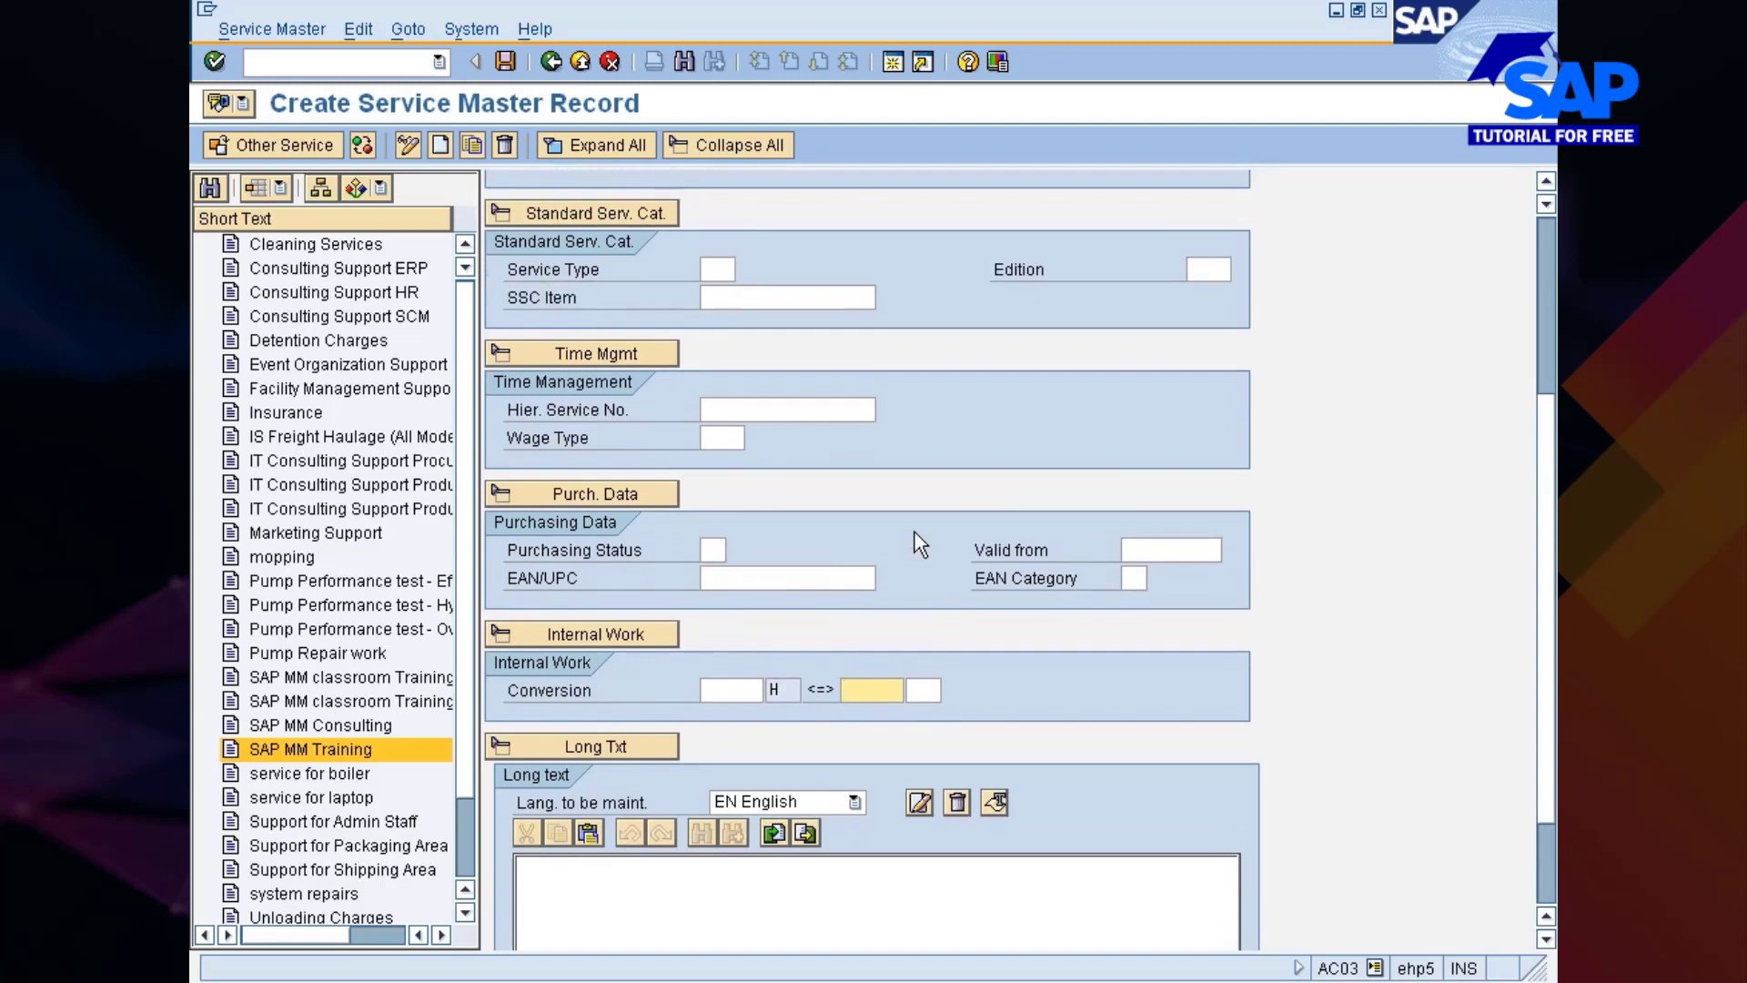
scroll(919, 544, "up", 5)
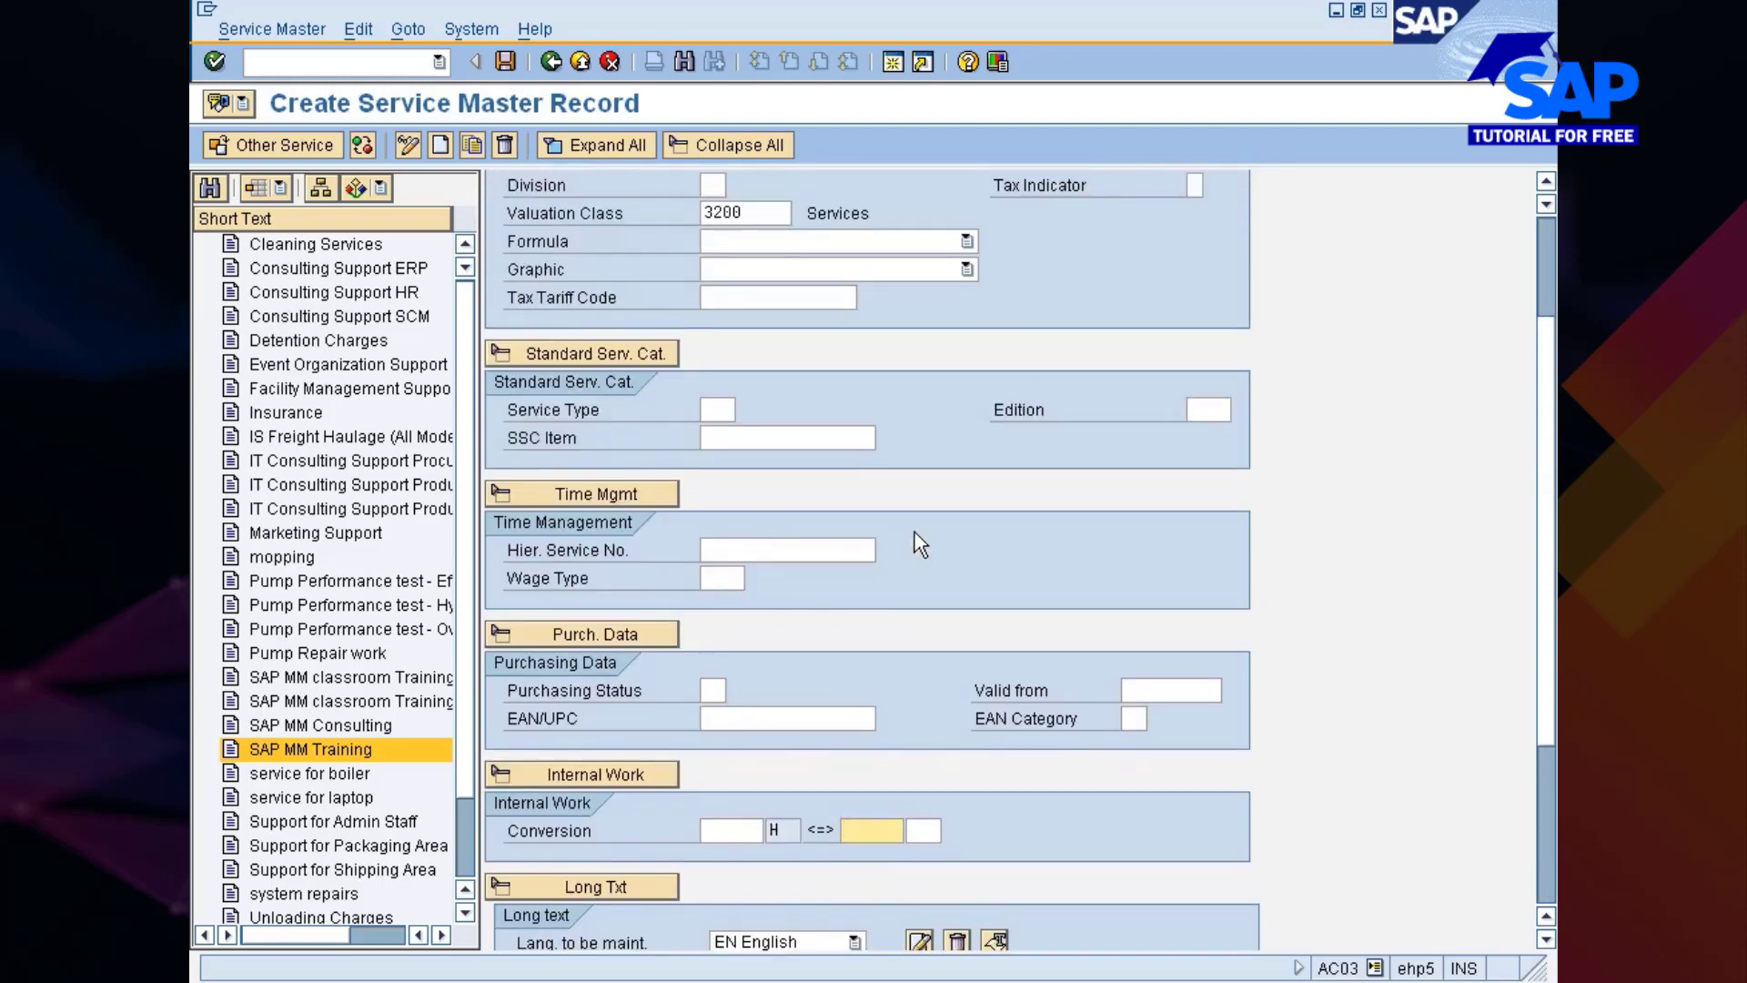
scroll(914, 533, "down", 4)
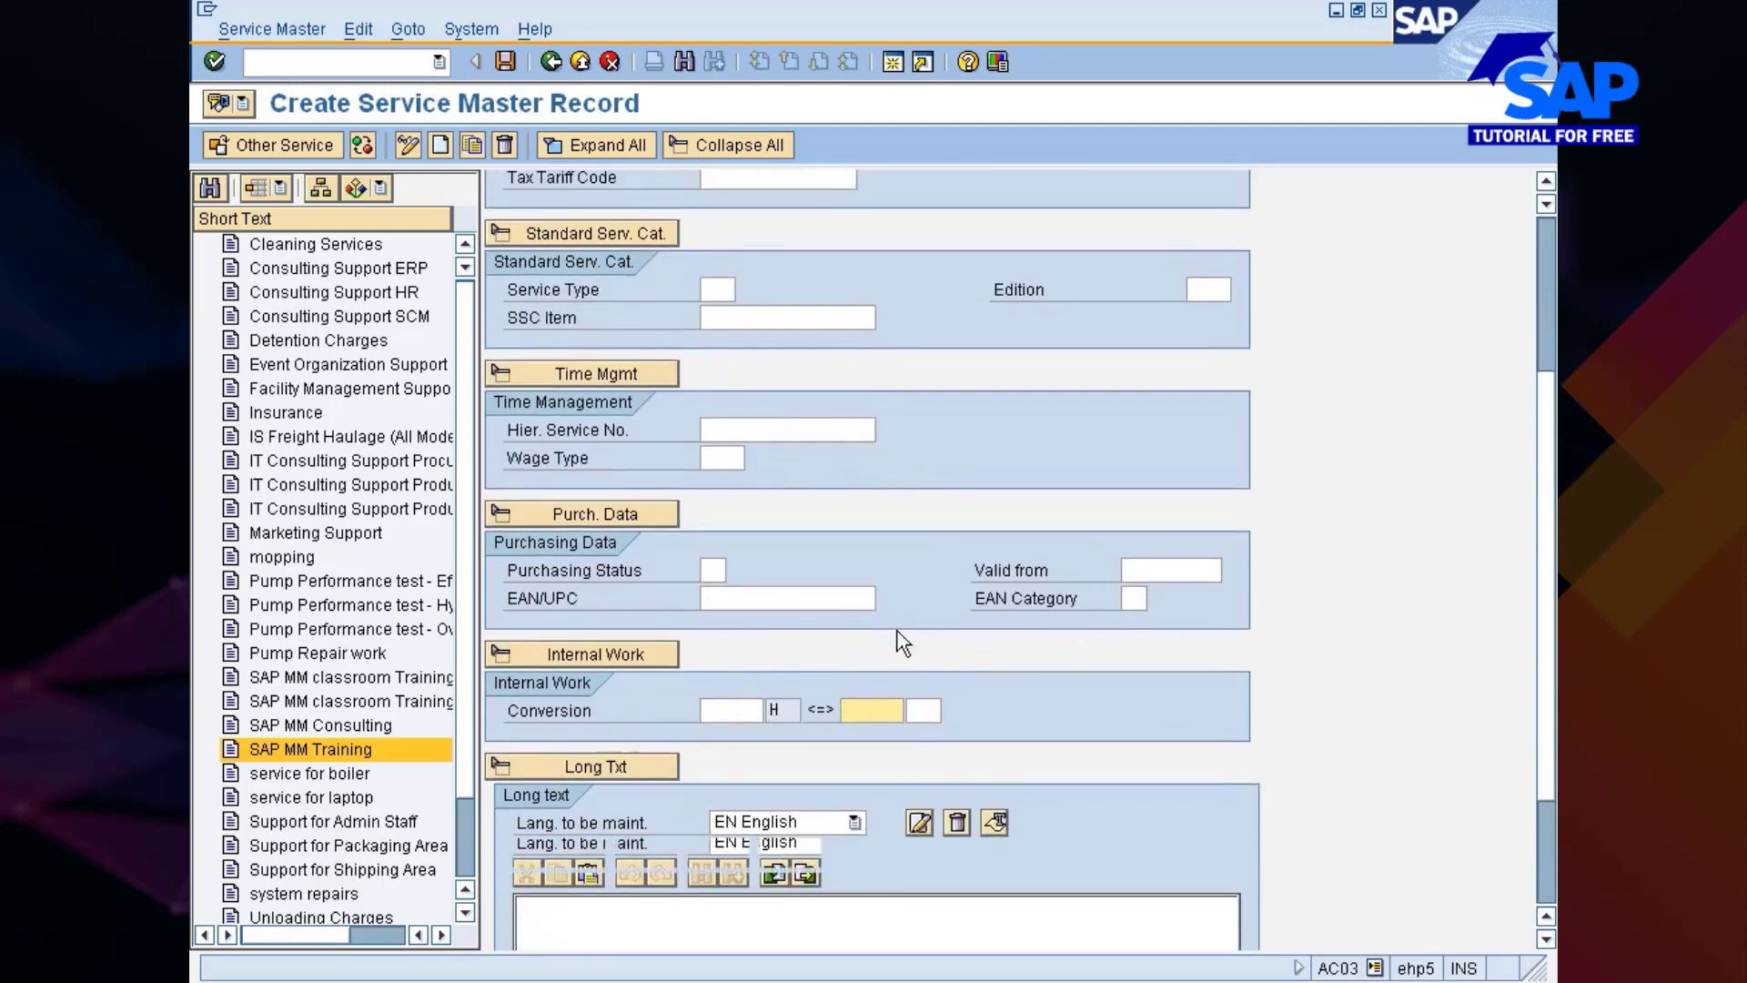
scroll(897, 633, "down", 3)
Save the new SAP MM Training service master record.
scroll(895, 631, "up", 7)
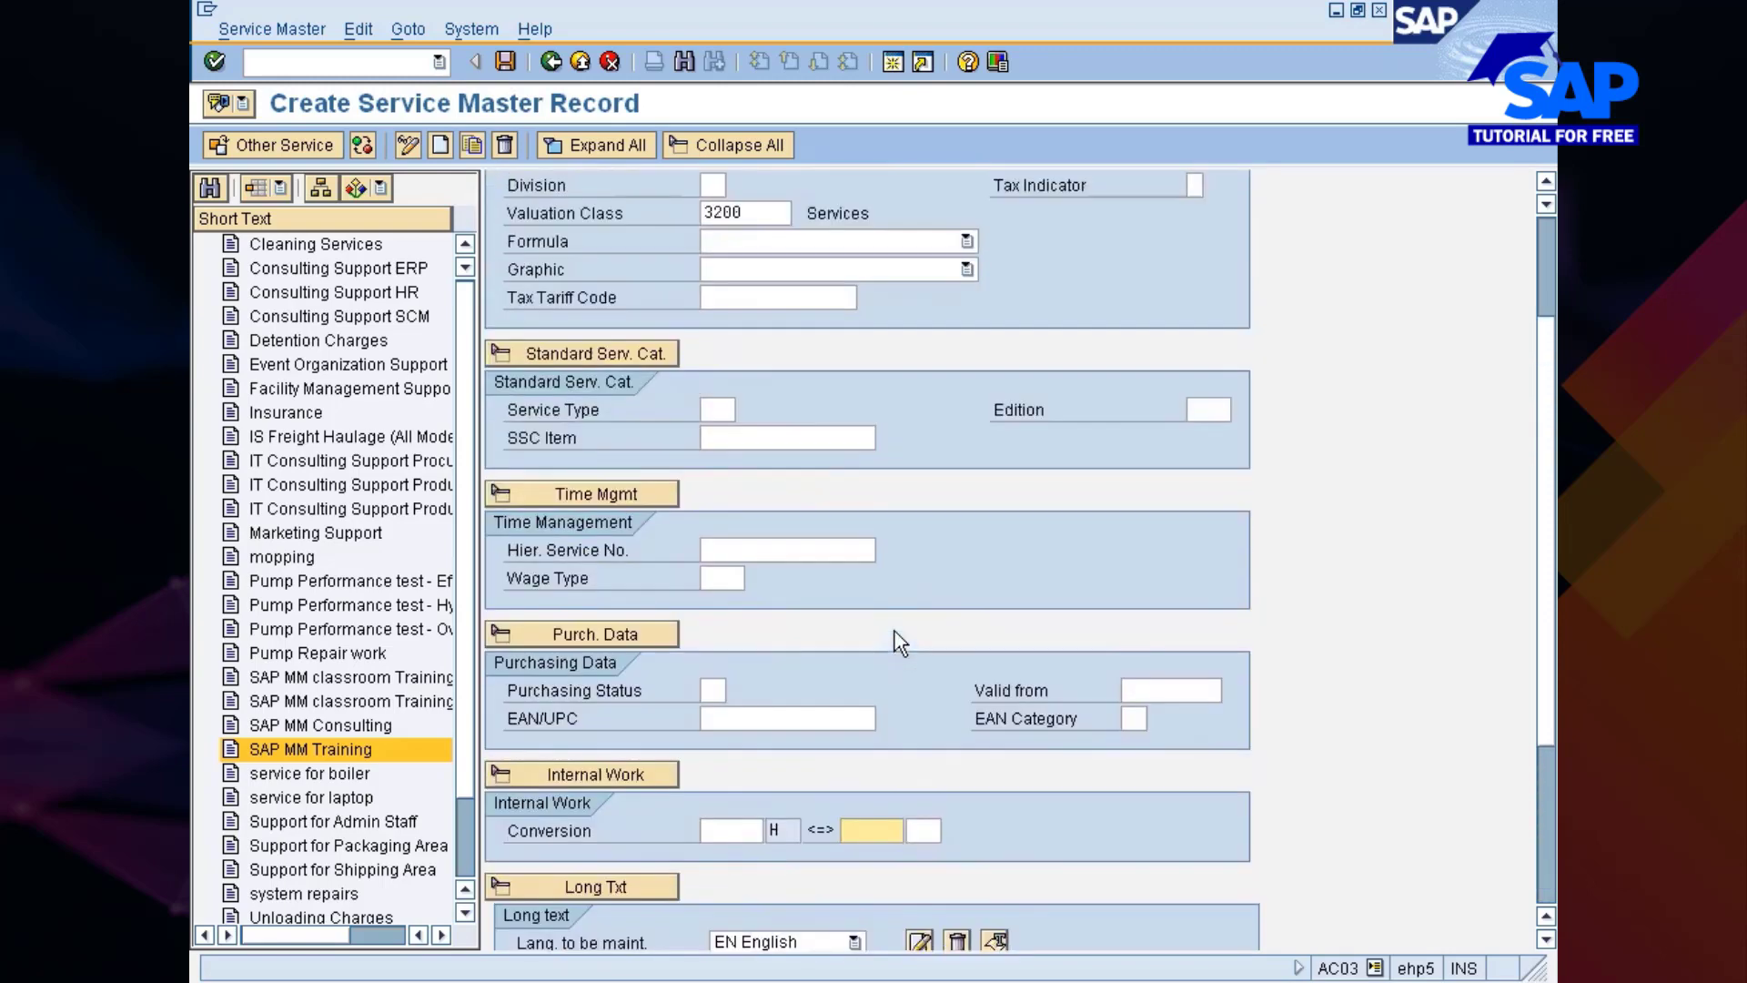
scroll(900, 643, "up", 6)
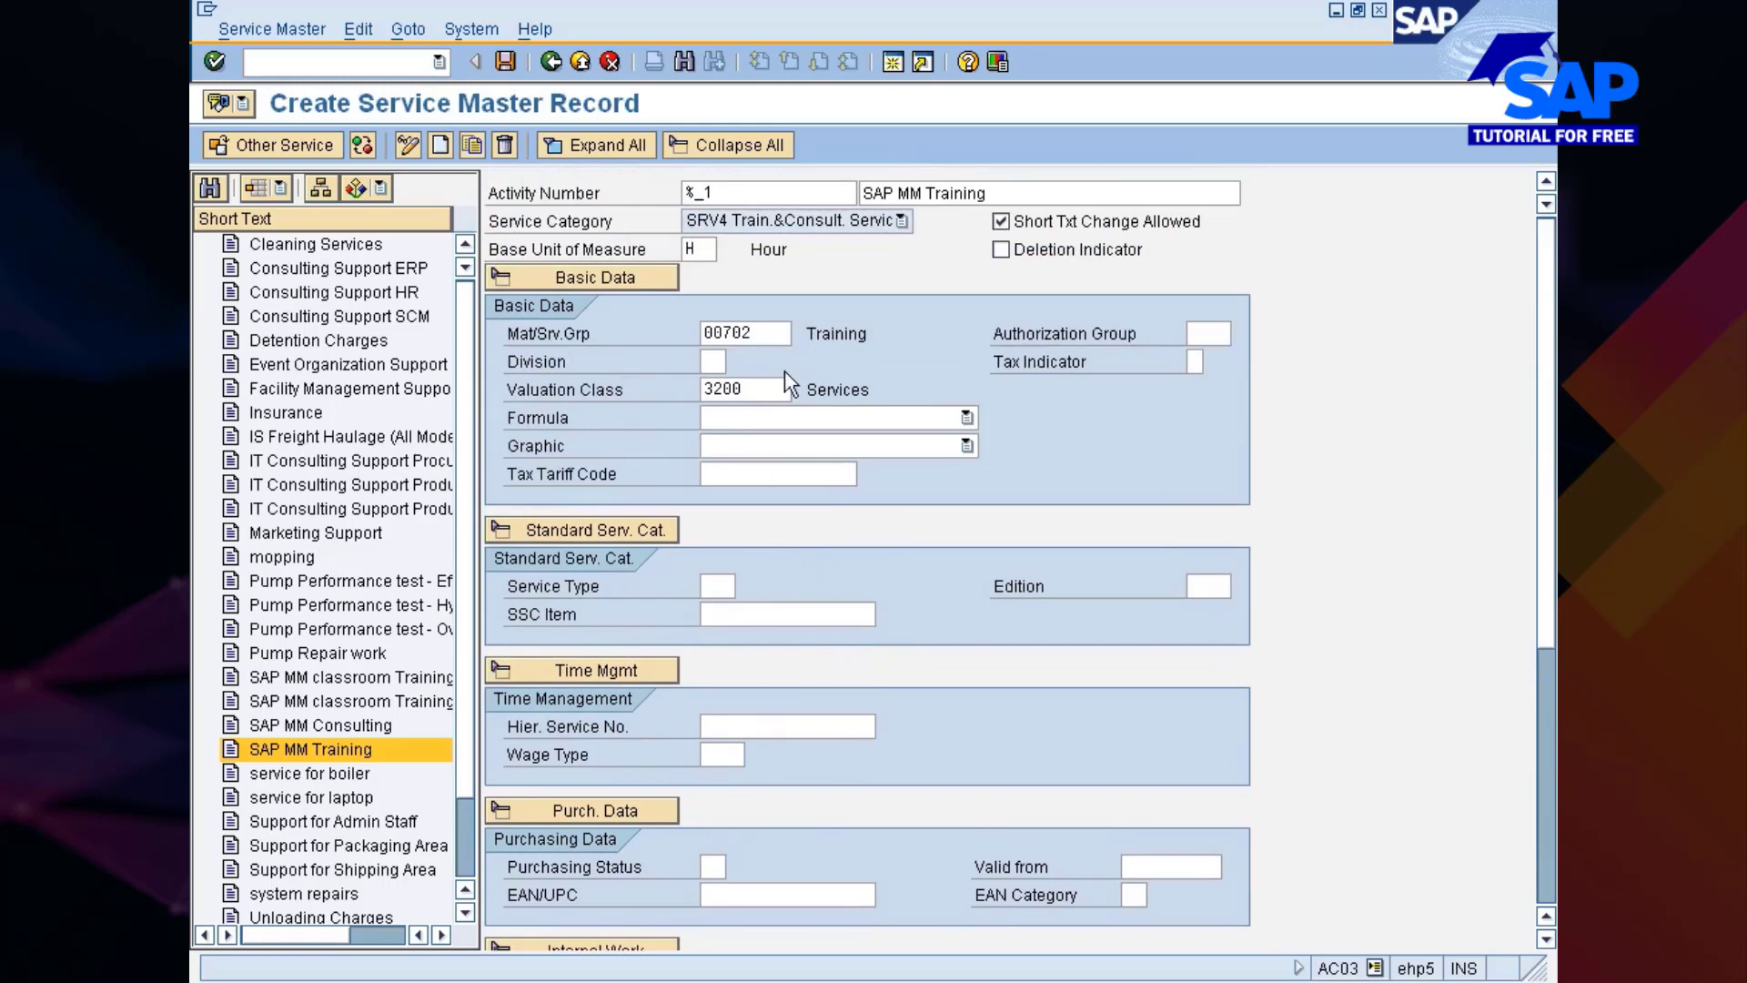
left_click(979, 193)
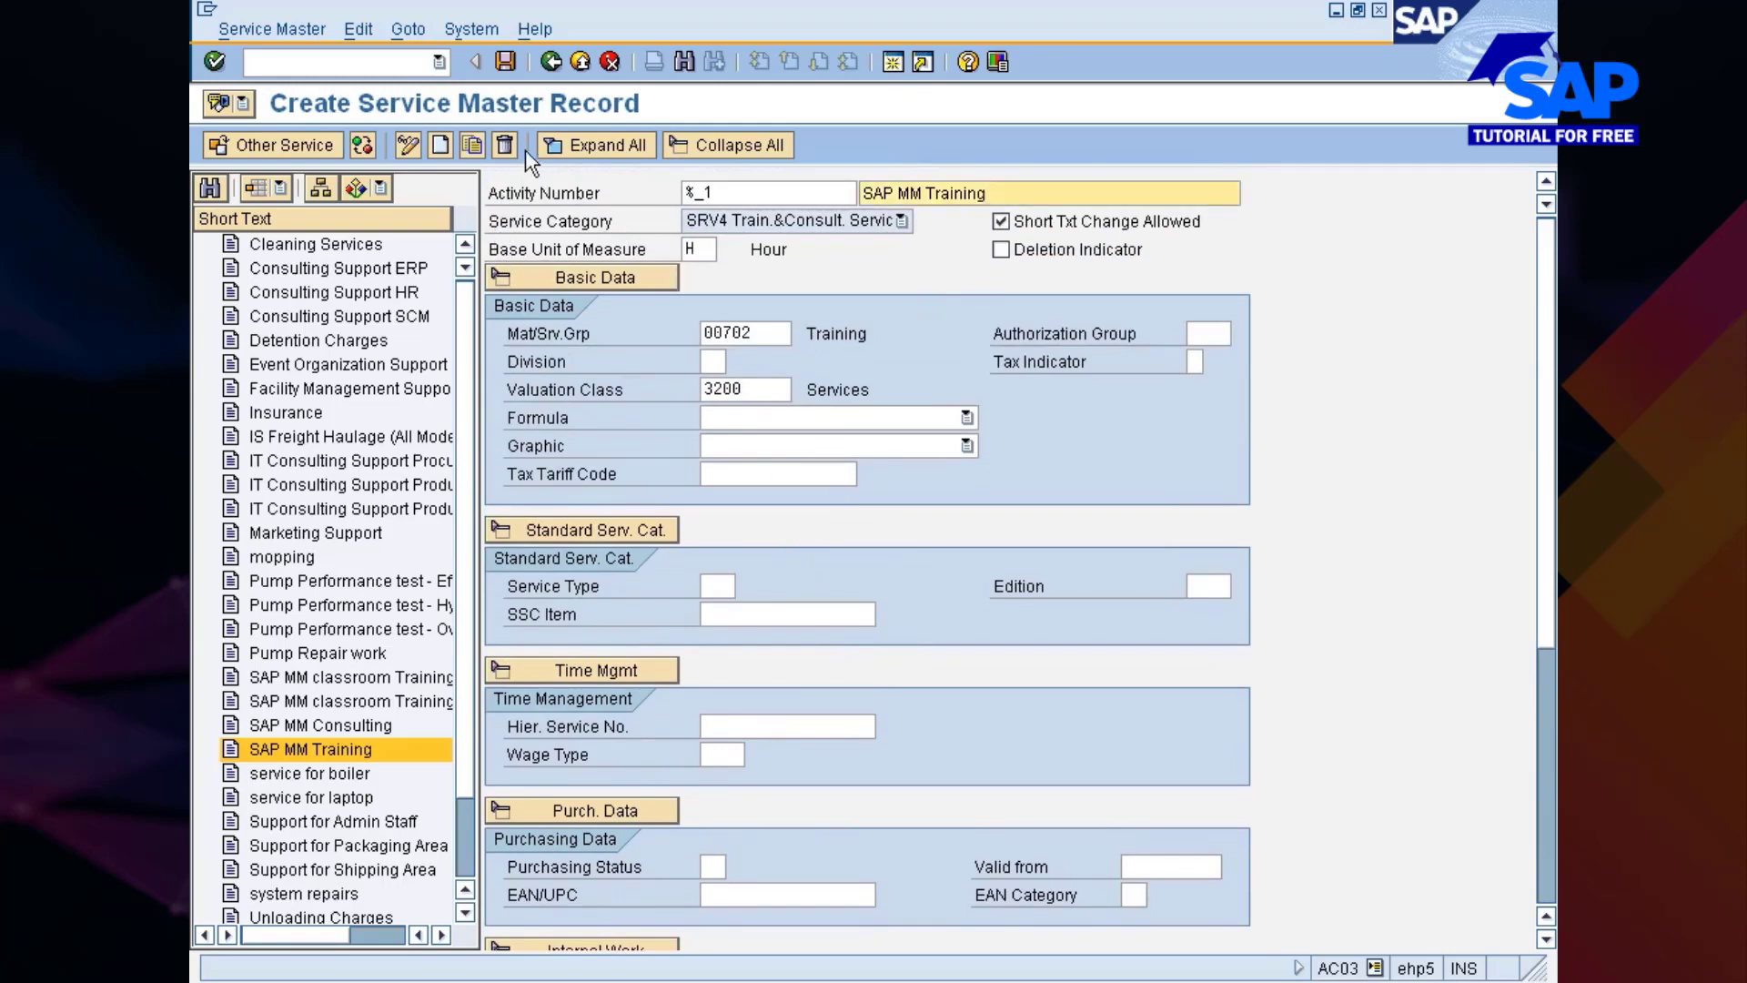
left_click(505, 60)
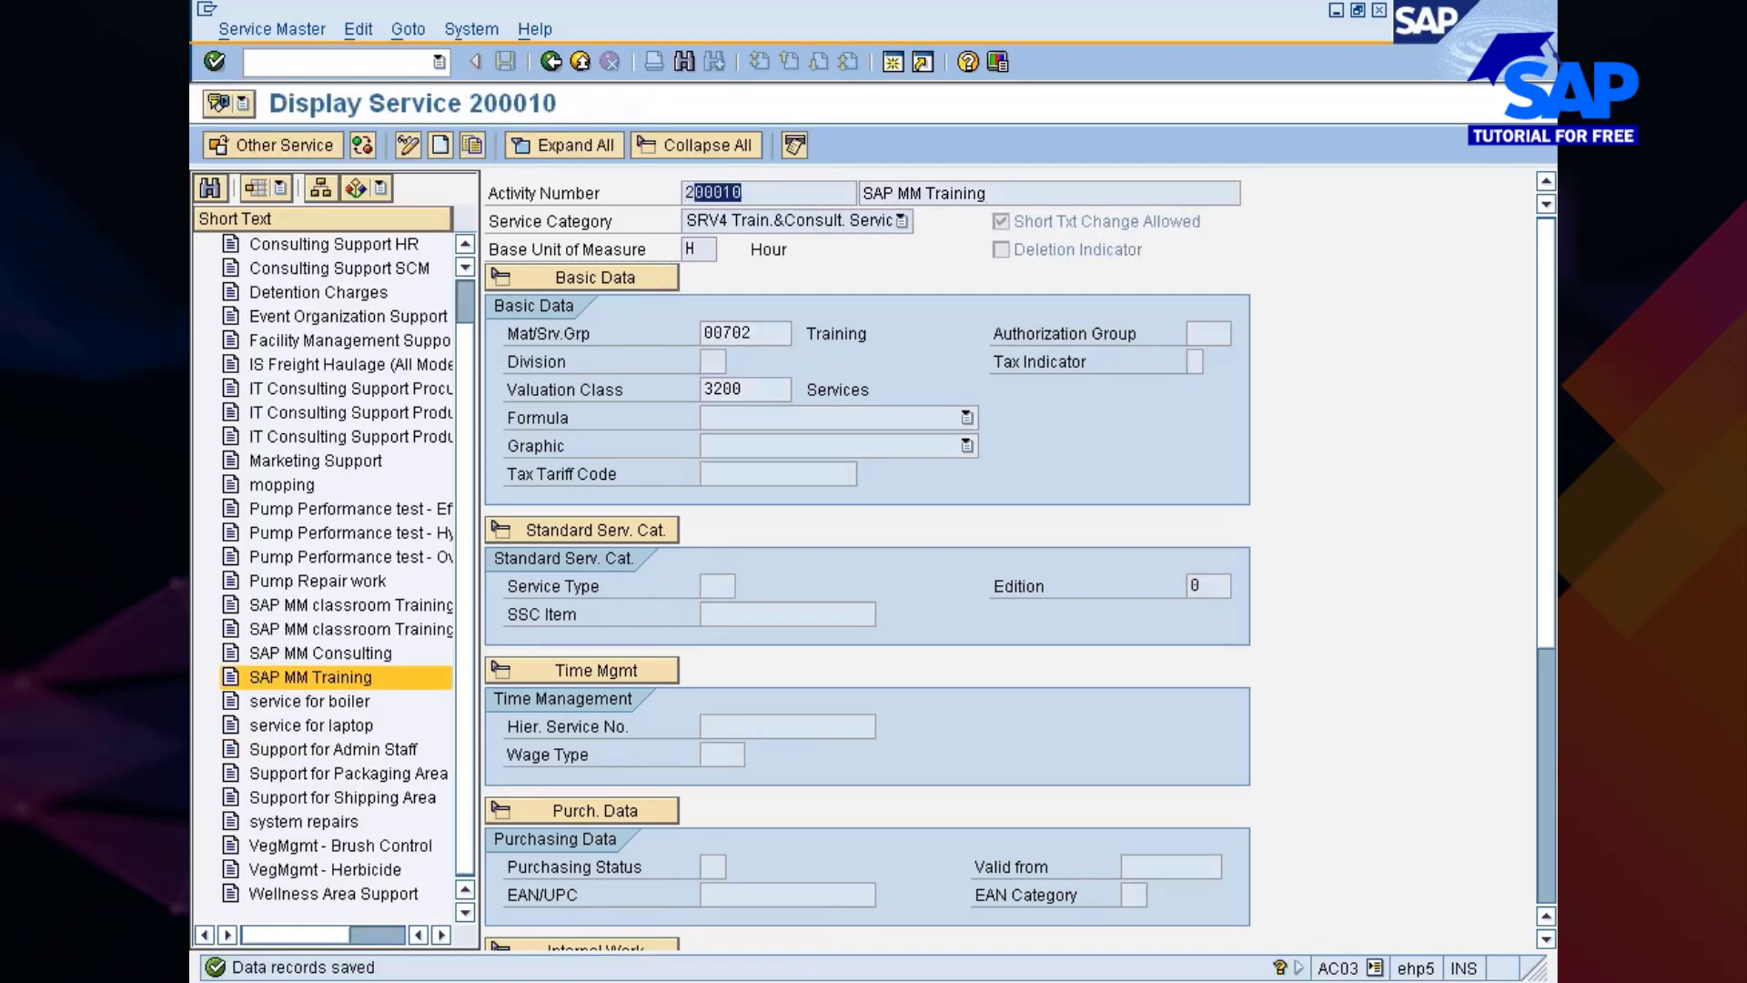
key("super")
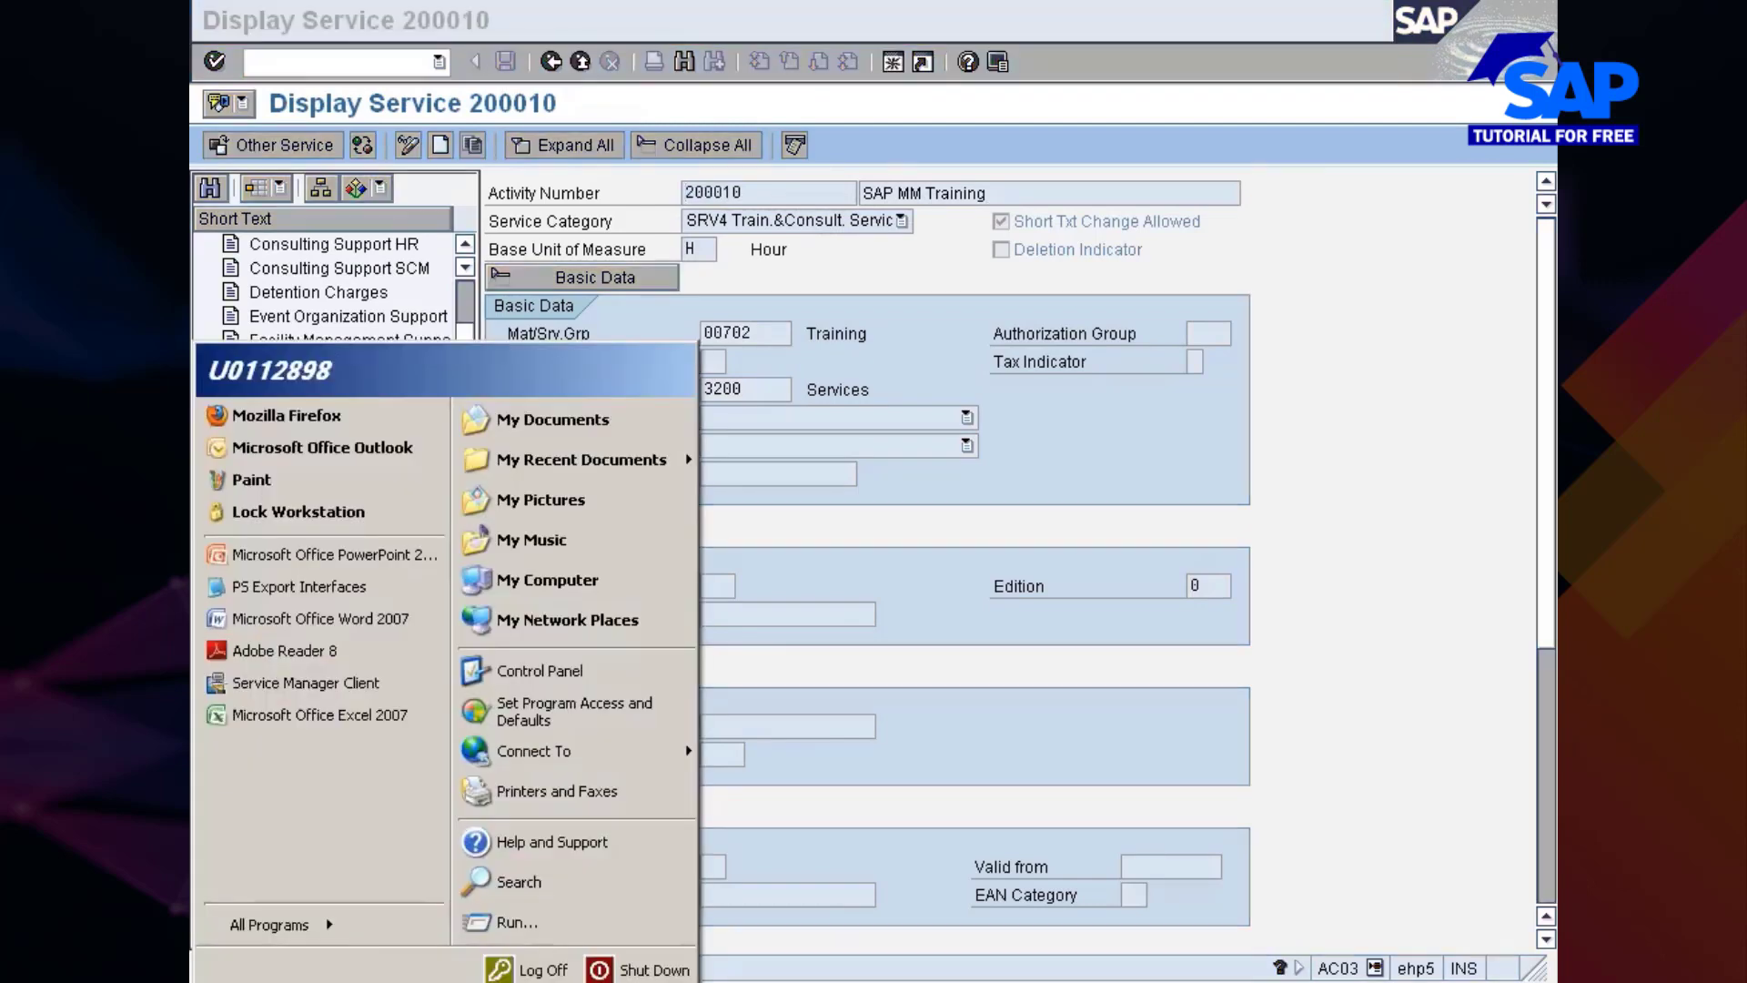
left_click(505, 921)
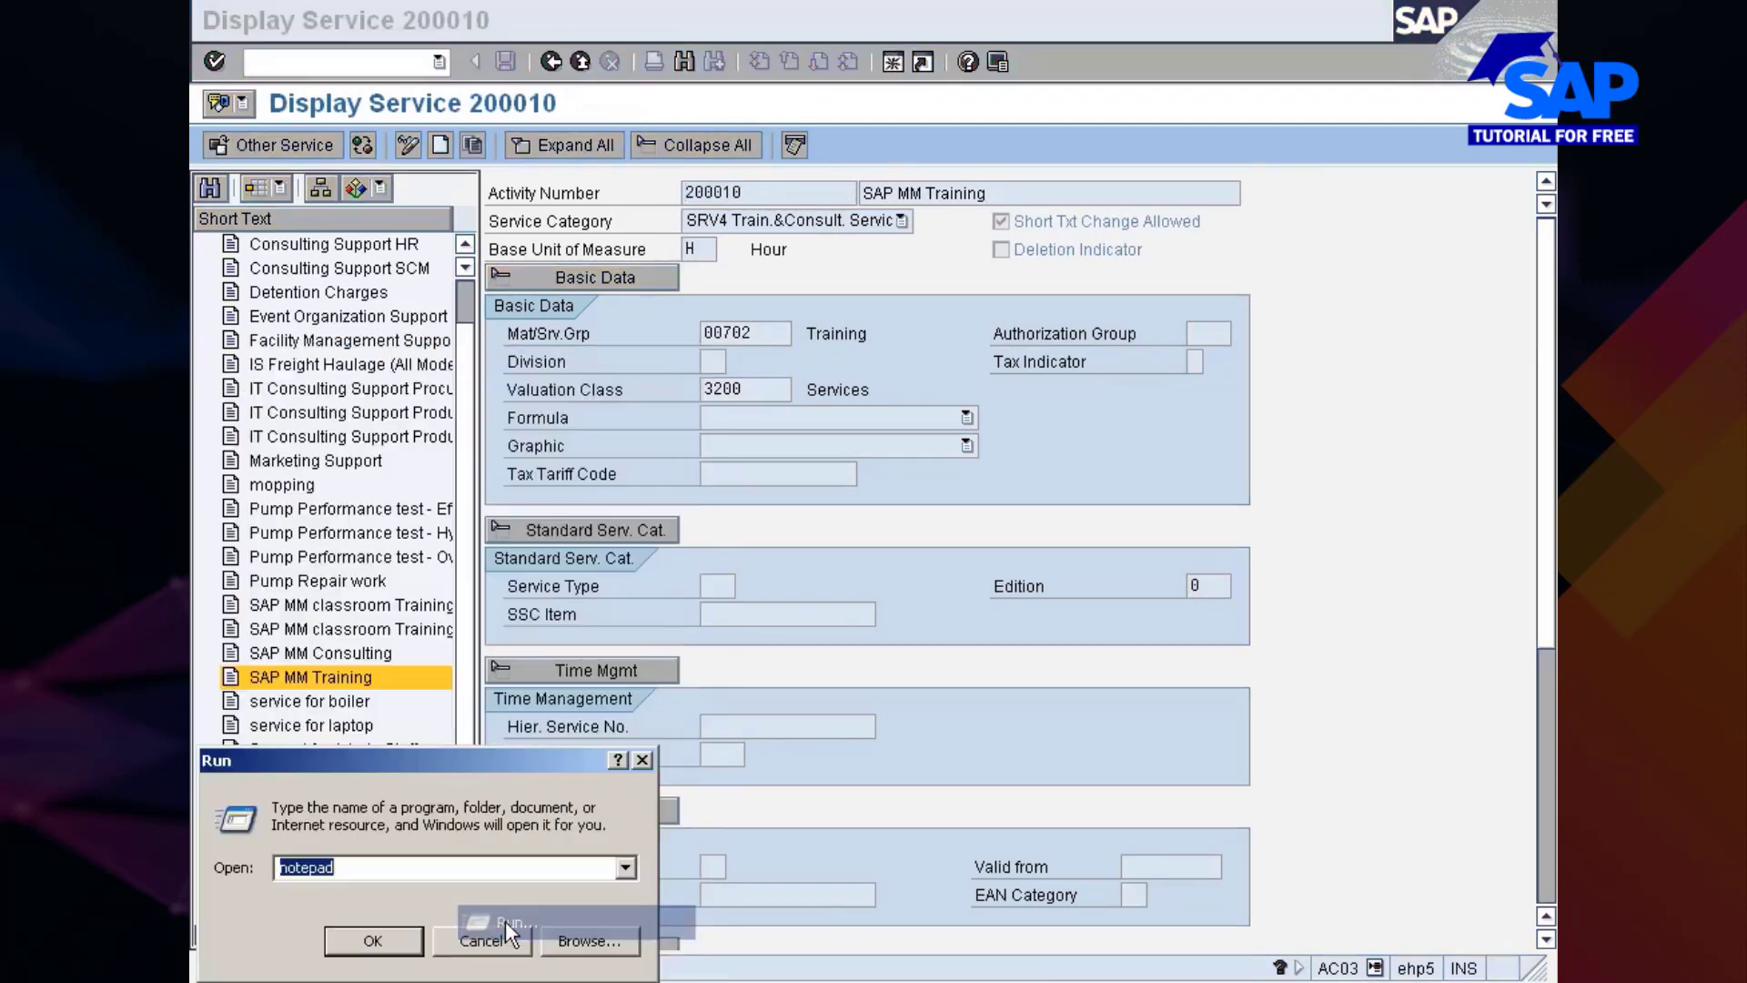
left_click(373, 940)
right_click(897, 444)
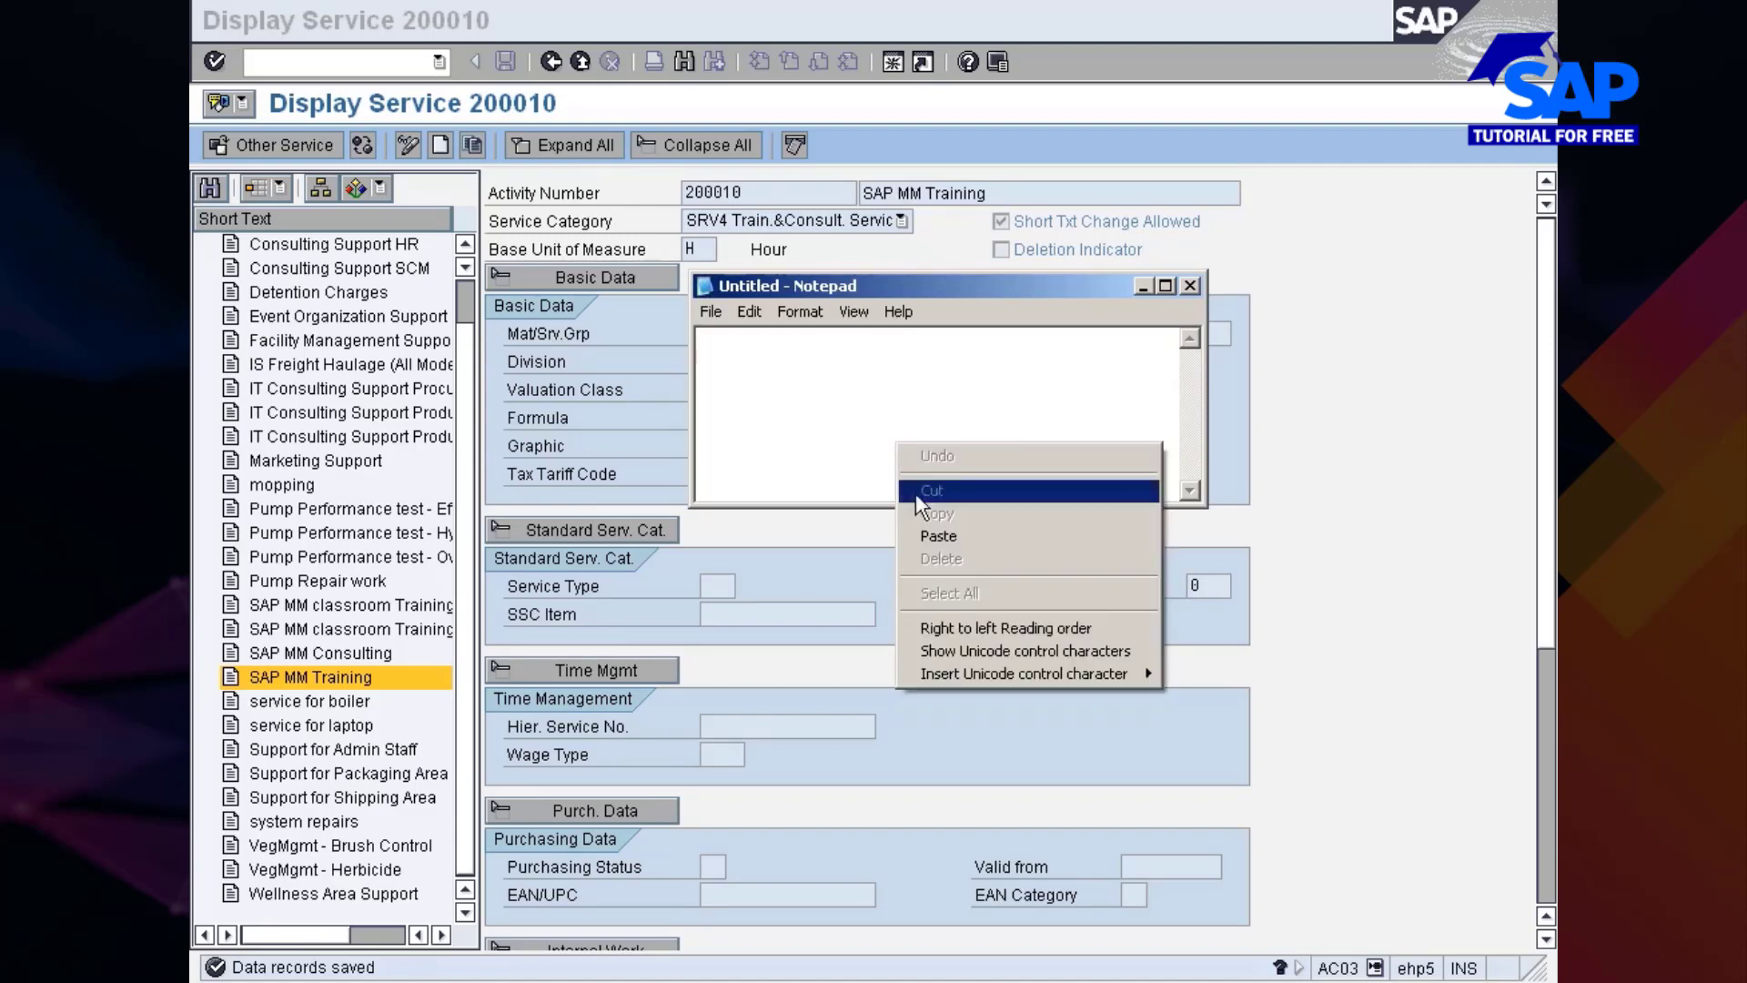
left_click(1101, 413)
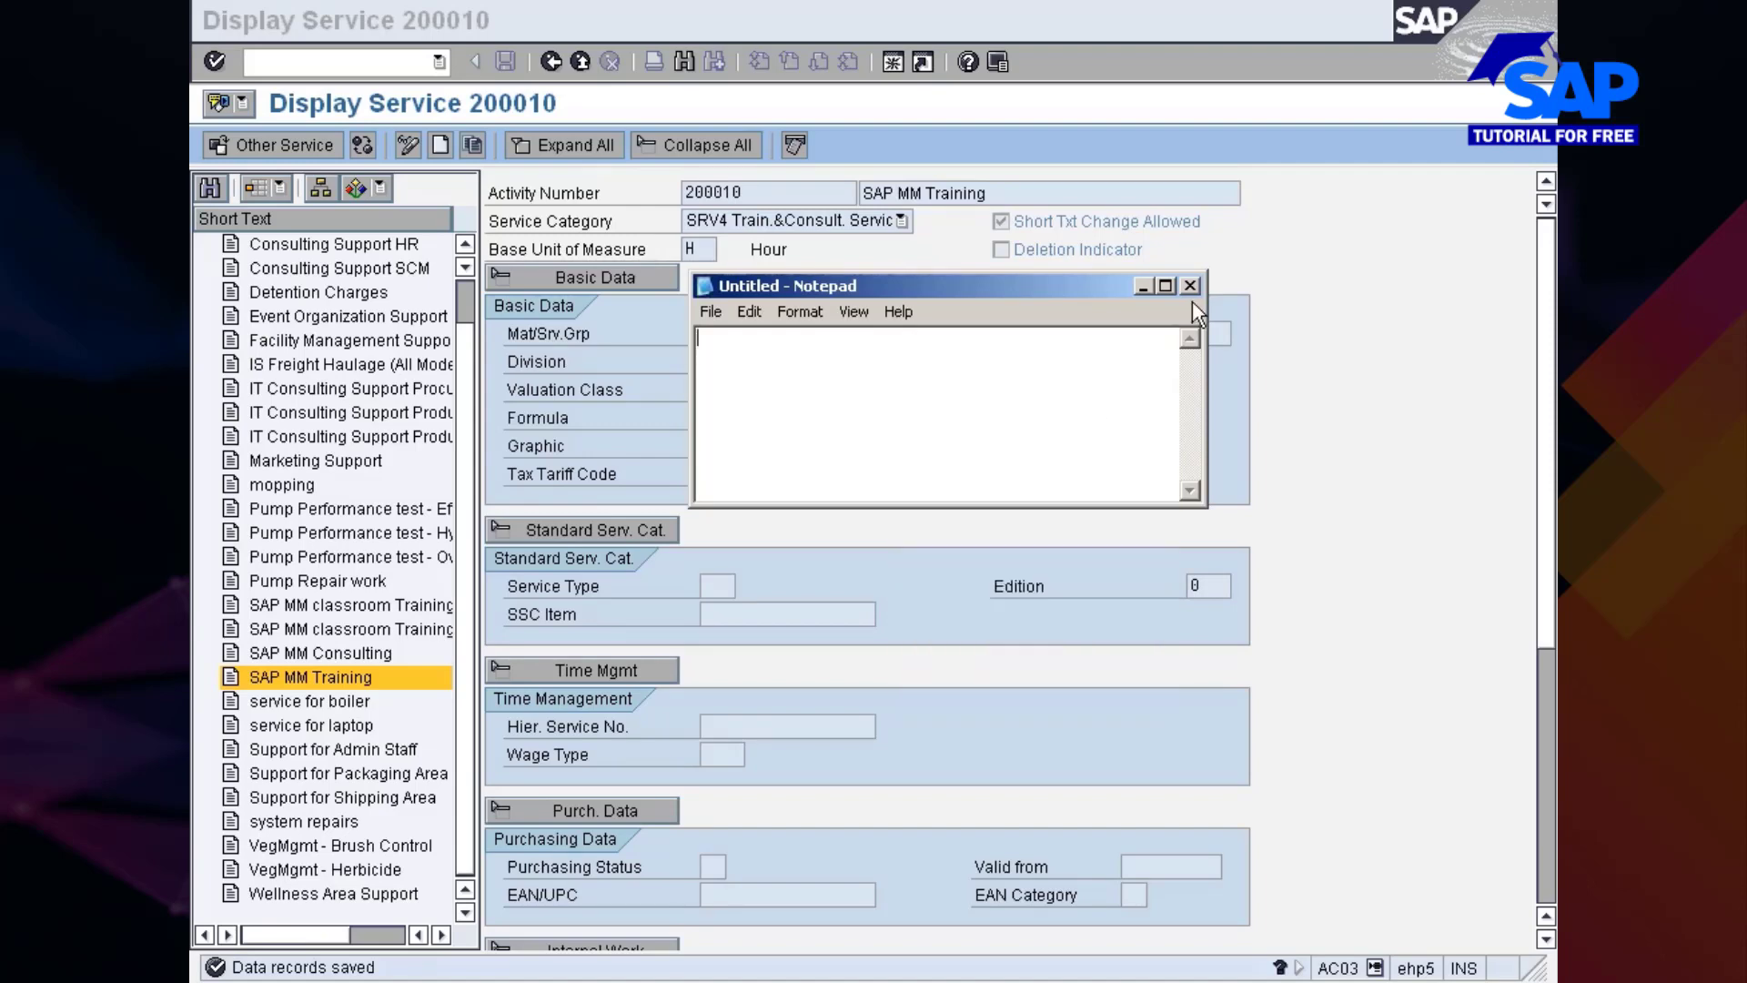
left_click(1190, 288)
Switch to the SAP MM 10AM Class workbook in Excel and enter "Servc# 200010" in cell A497 of Sheet1.
key("alt+Tab")
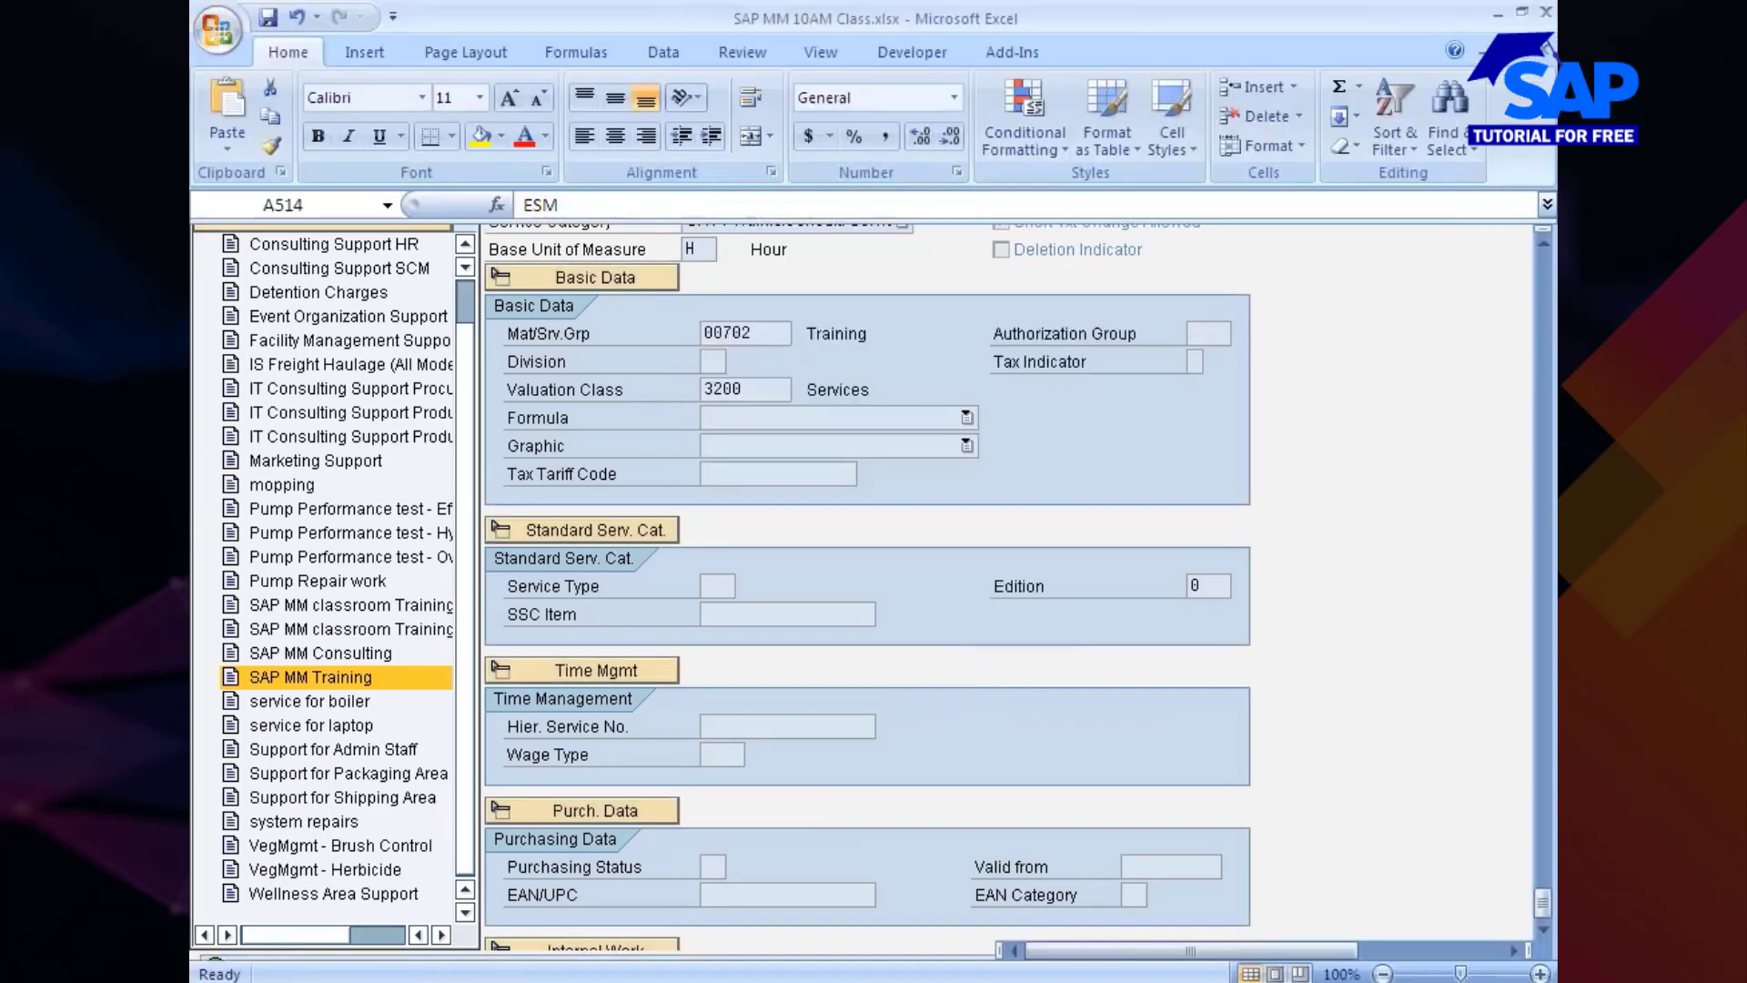
scroll(372, 710, "up", 5)
scroll(372, 709, "up", 1)
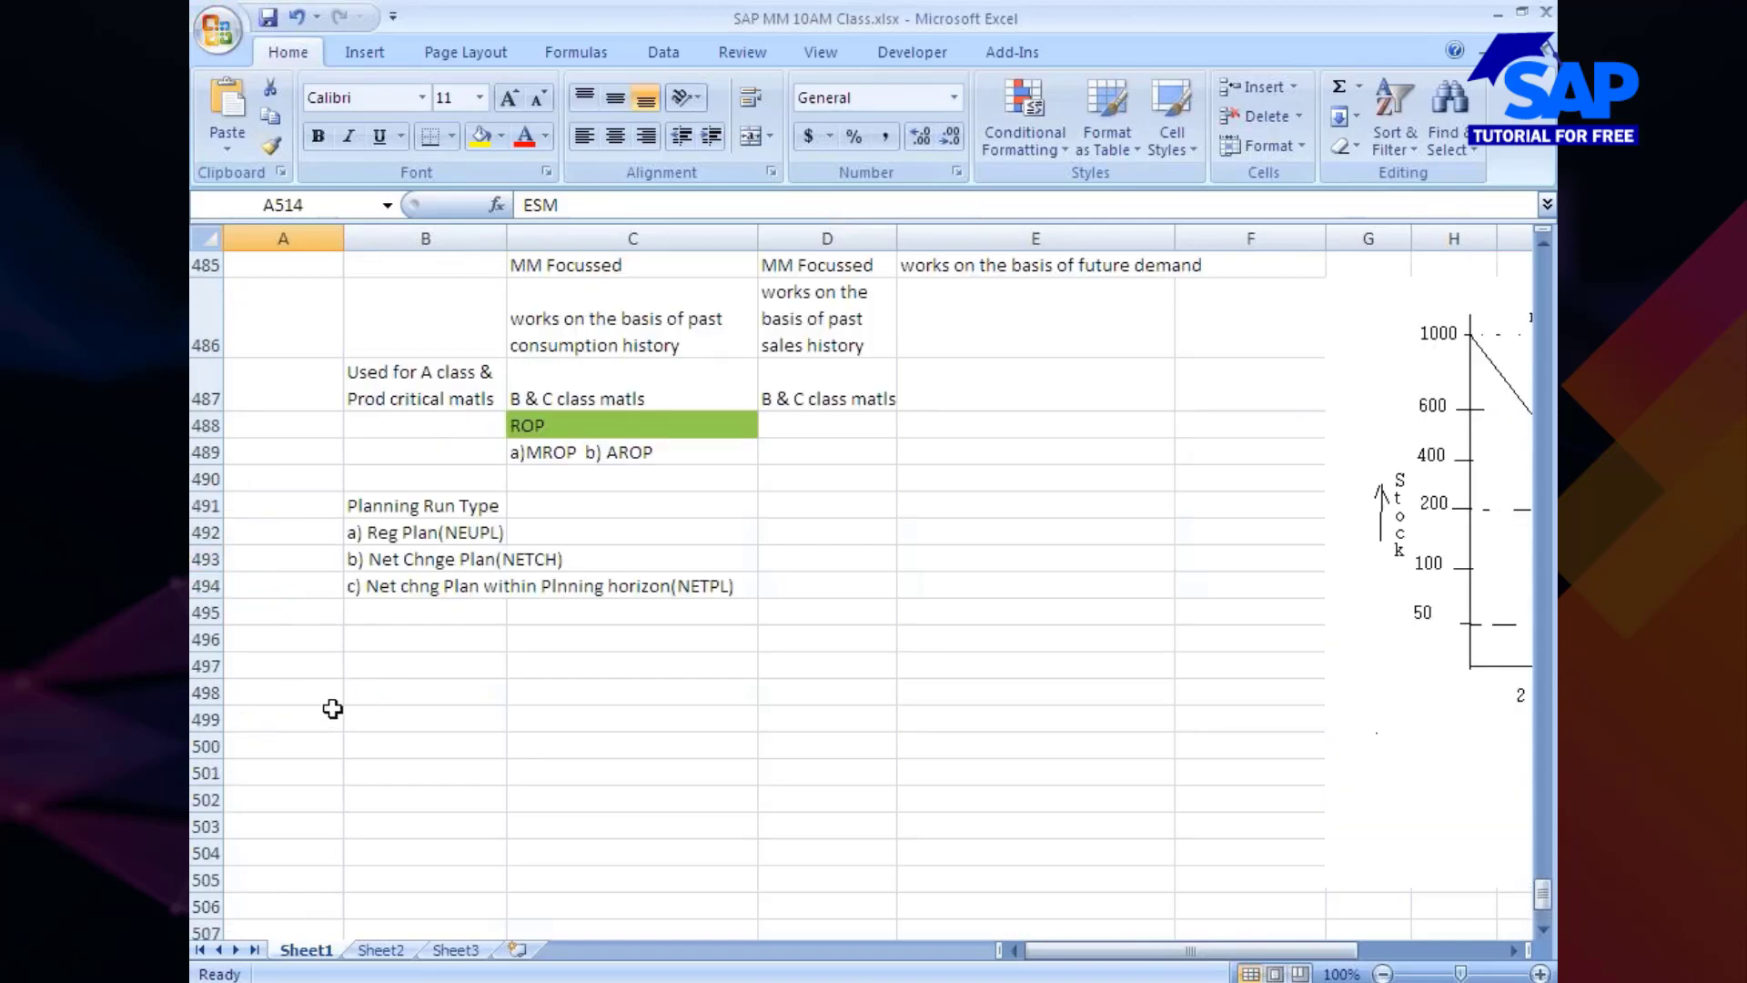
left_click(285, 674)
type("Servc")
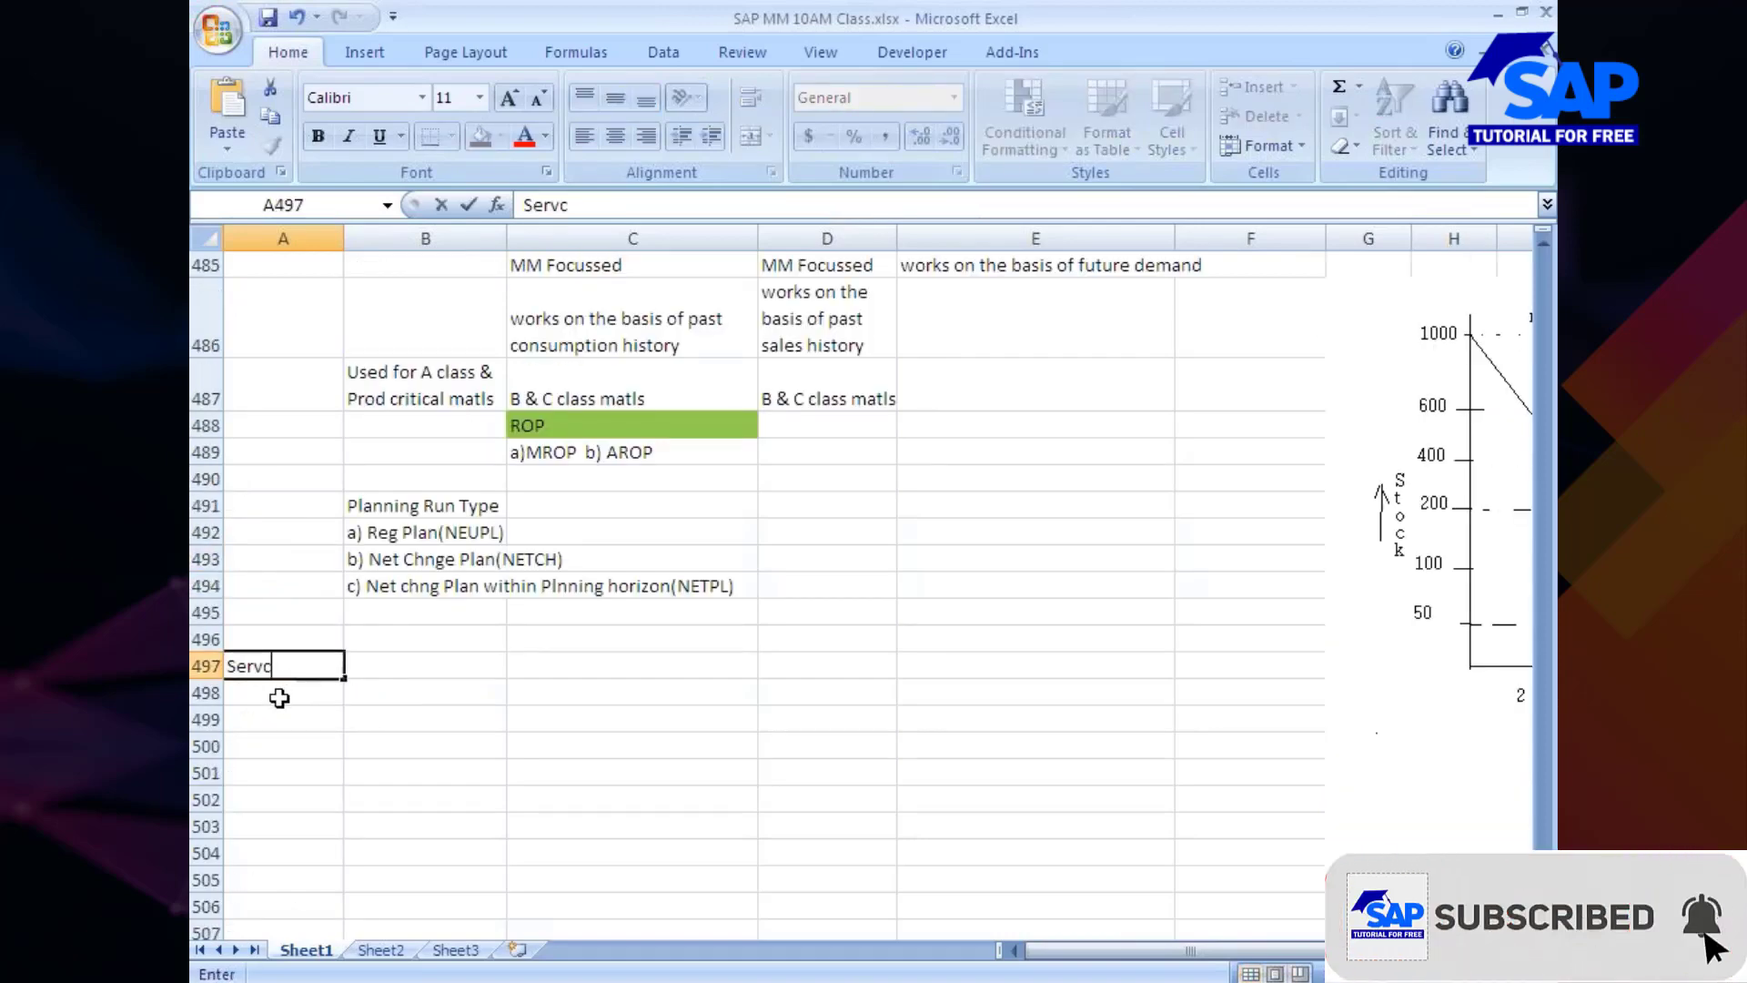
type("#")
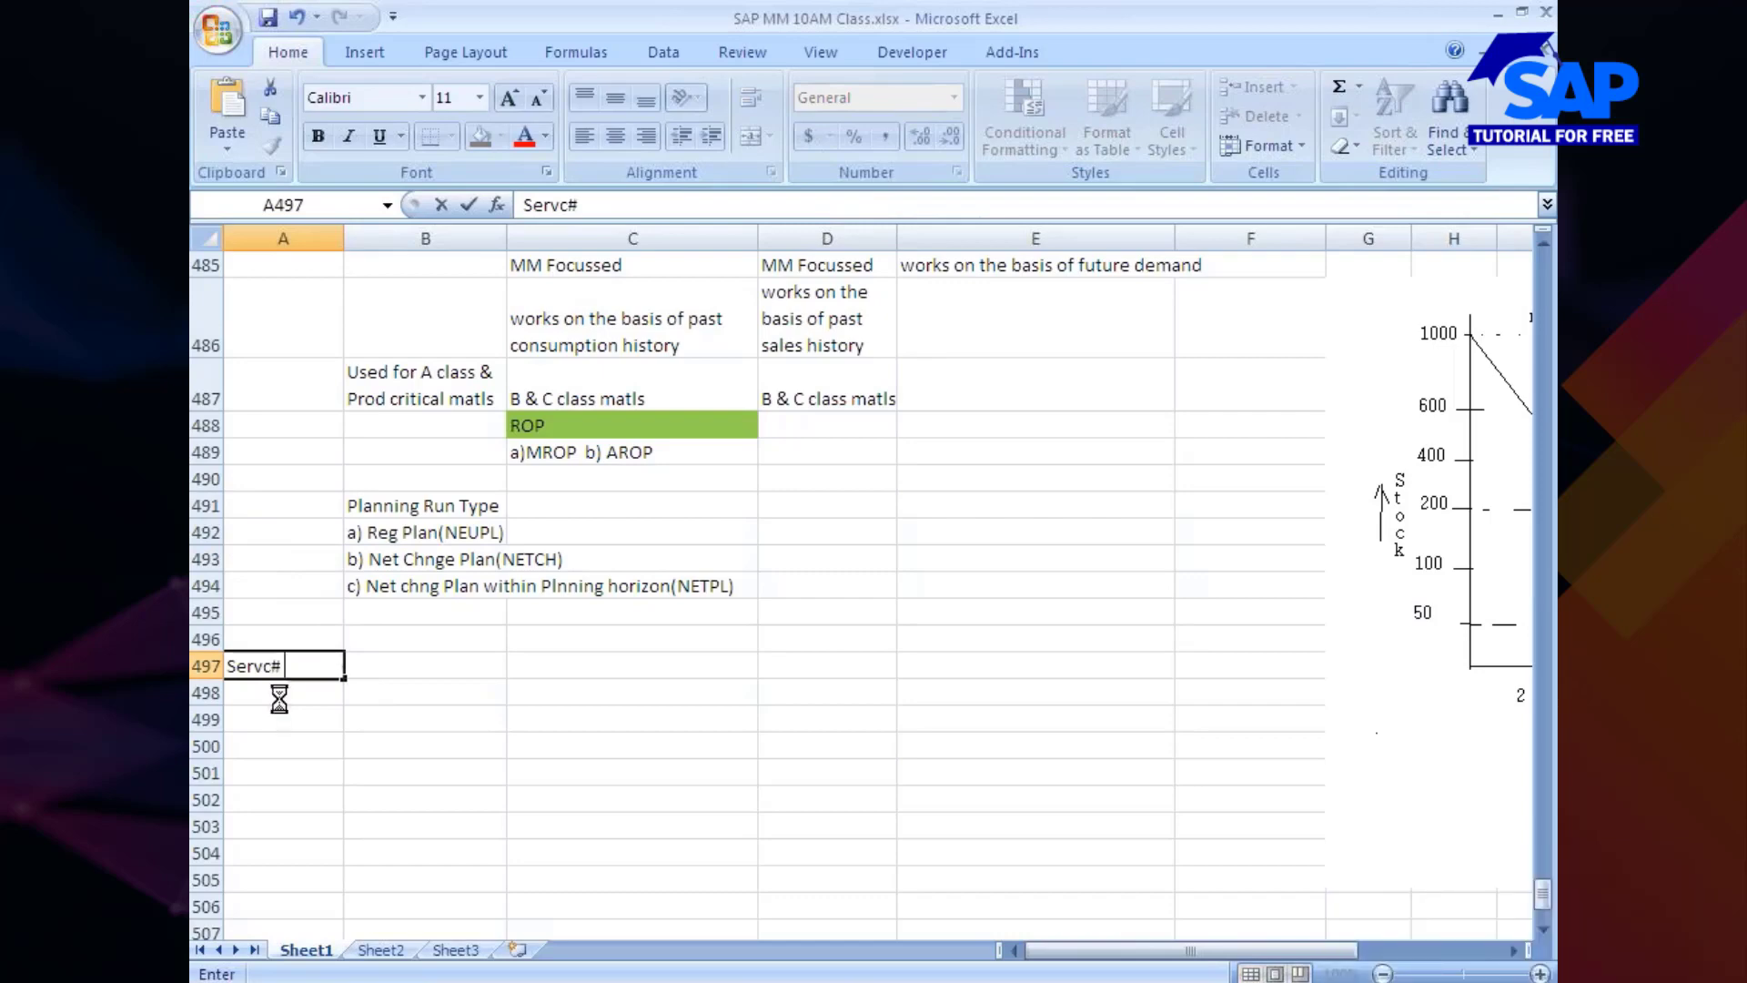
type(" 200010")
key("Return")
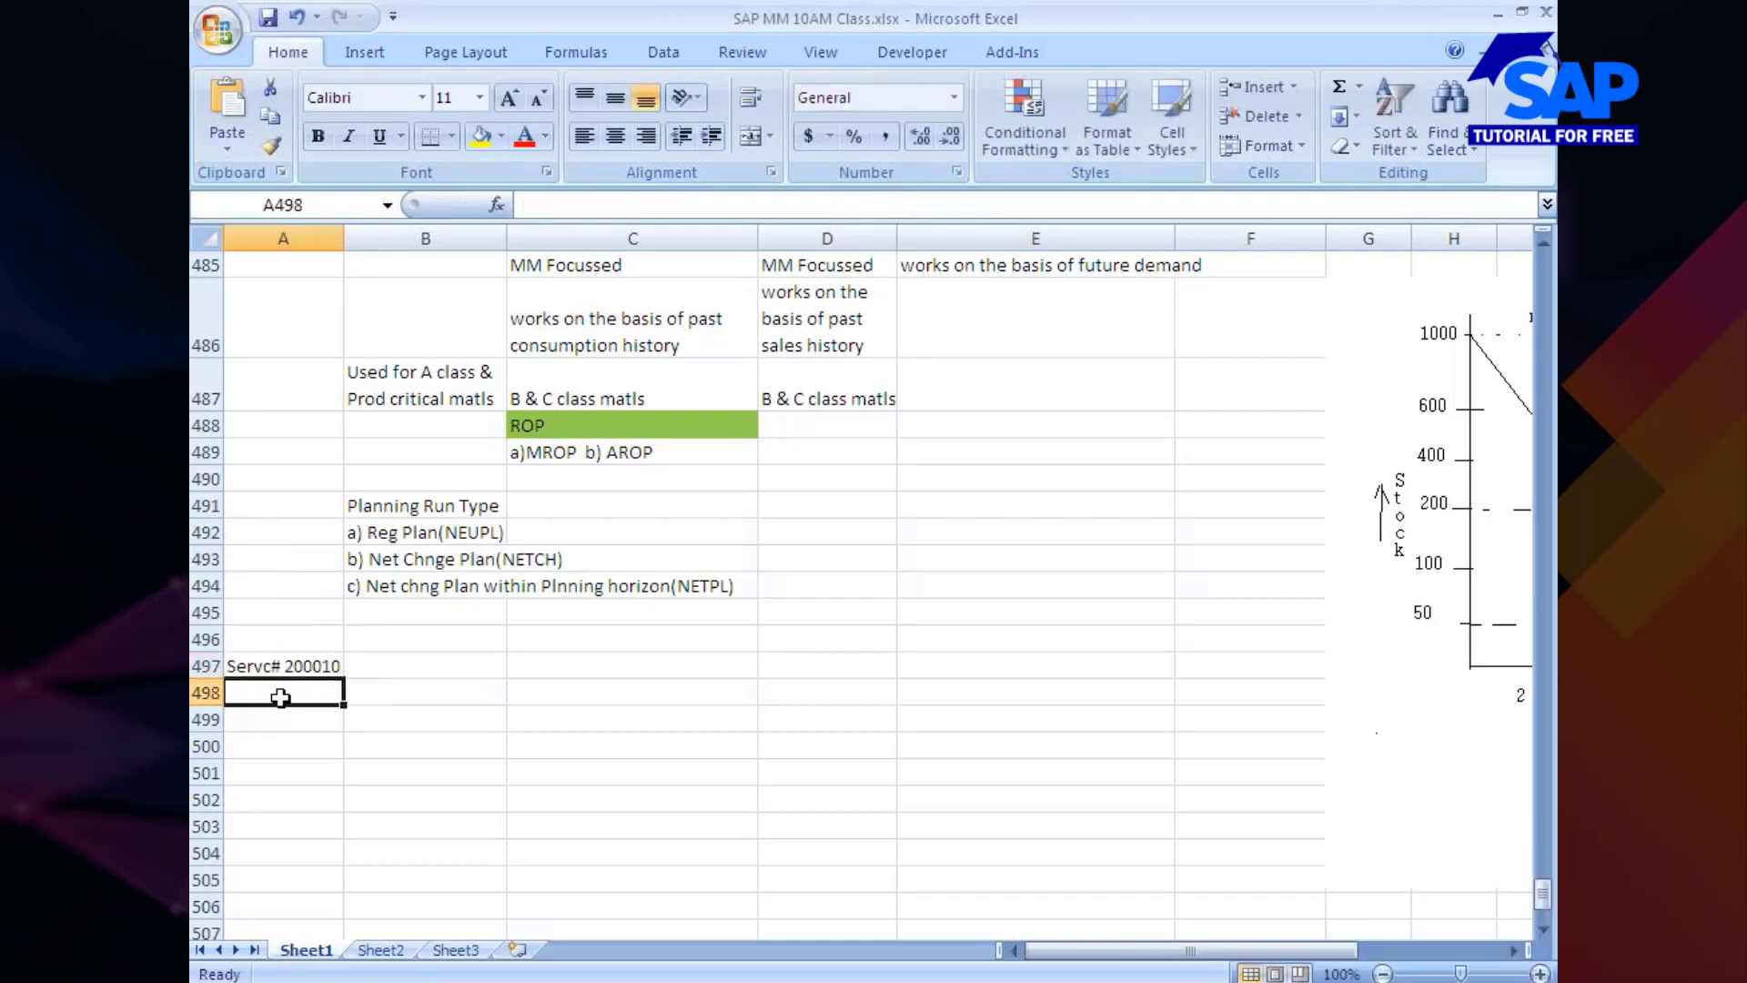
Switch back to SAP and copy the SAP MM Training service into a new record with the short text SAP SRM Training.
key("alt+Tab")
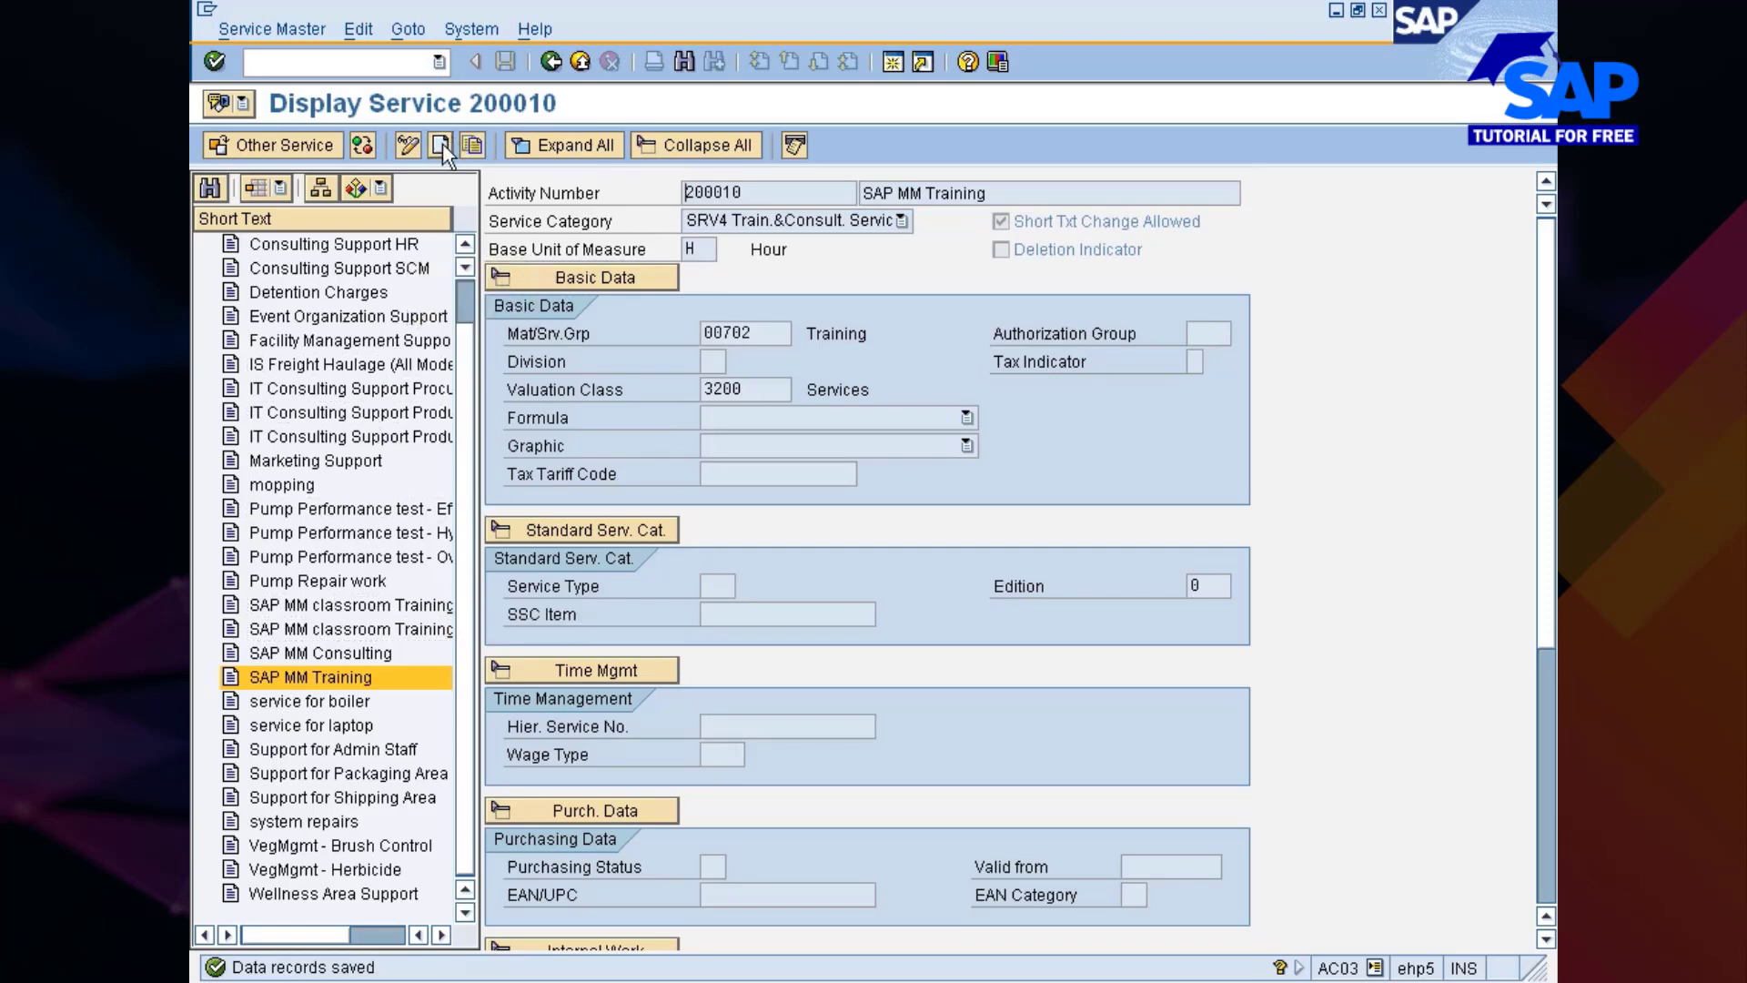
left_click(480, 148)
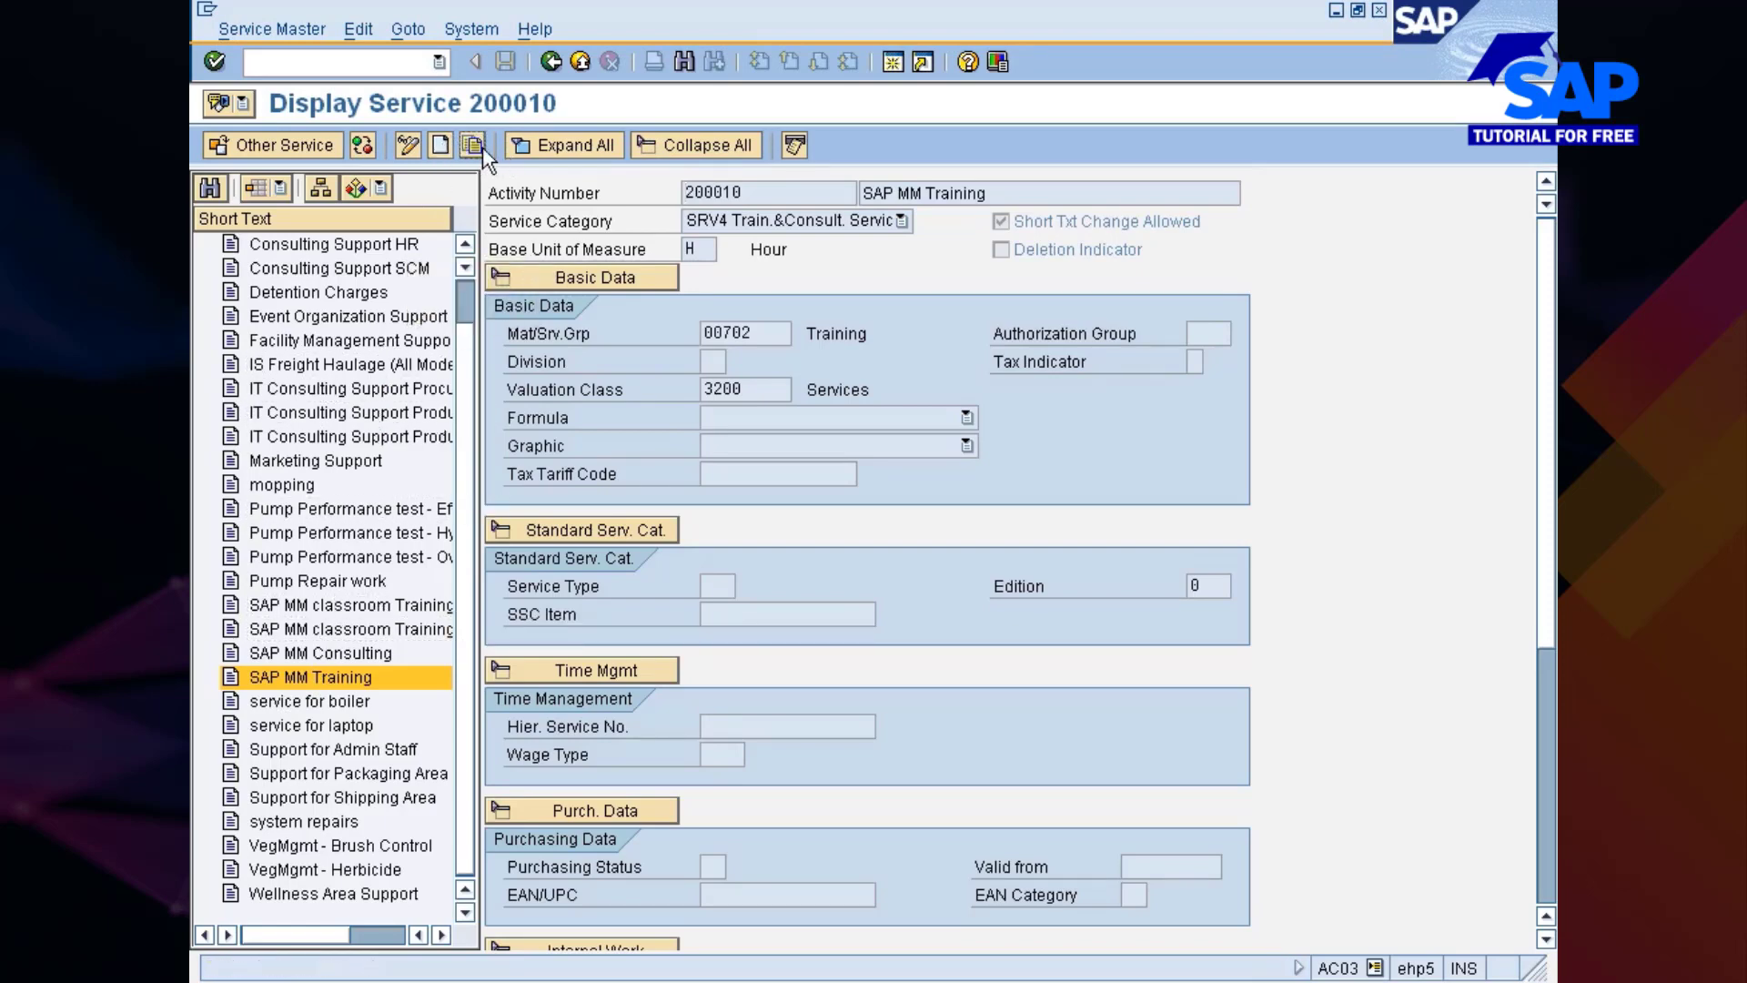
left_click(899, 193)
key("Delete")
type("SRM")
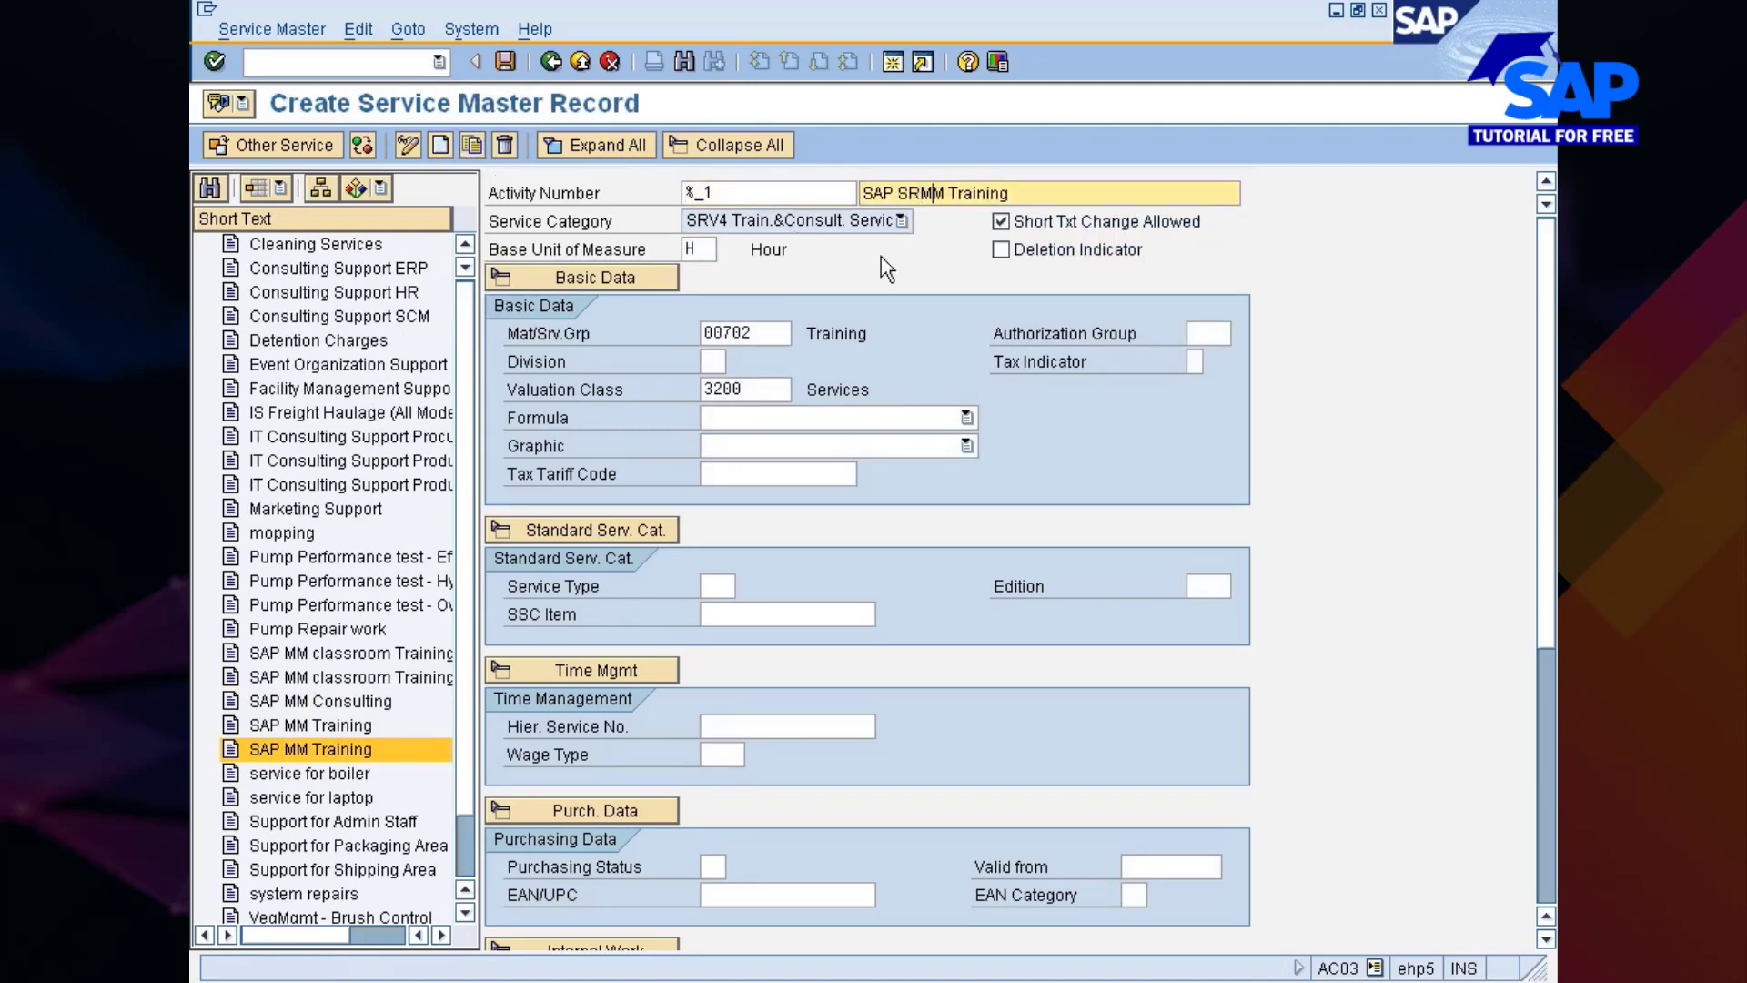
key("Delete")
Look over the copied record's remaining sections, then confirm and save the SAP SRM Training service master record.
scroll(1543, 441, "down", 4)
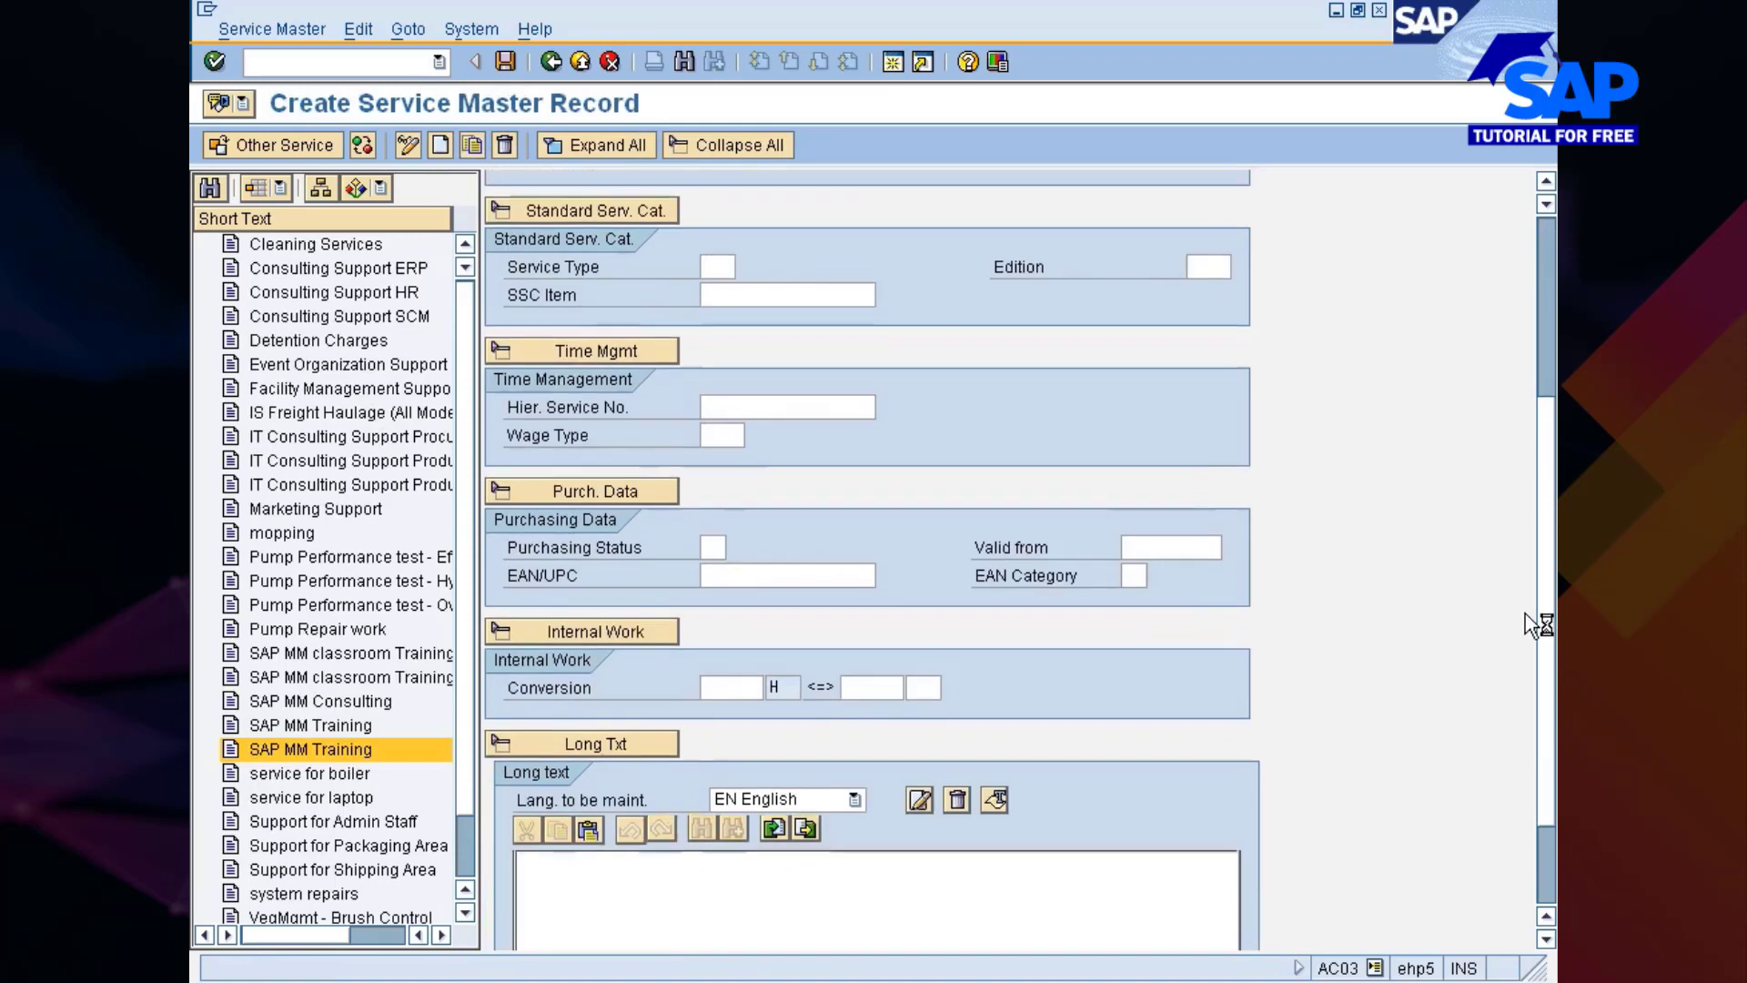
scroll(1525, 614, "up", 4)
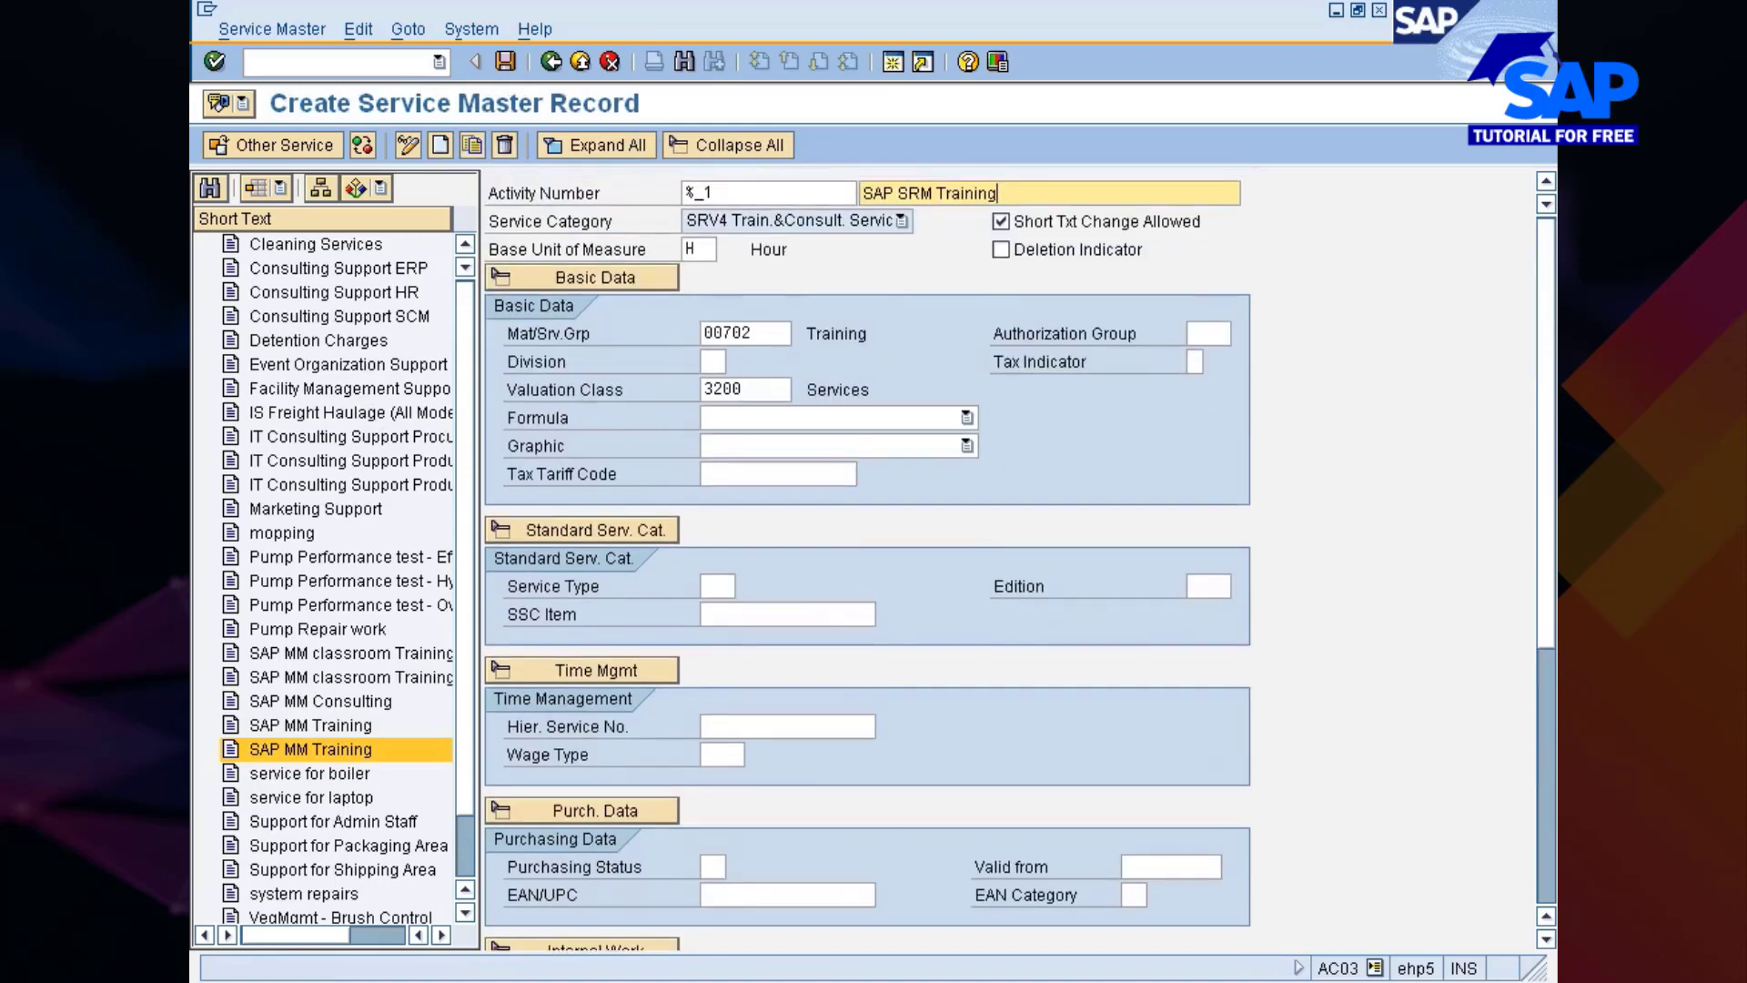
key("Return")
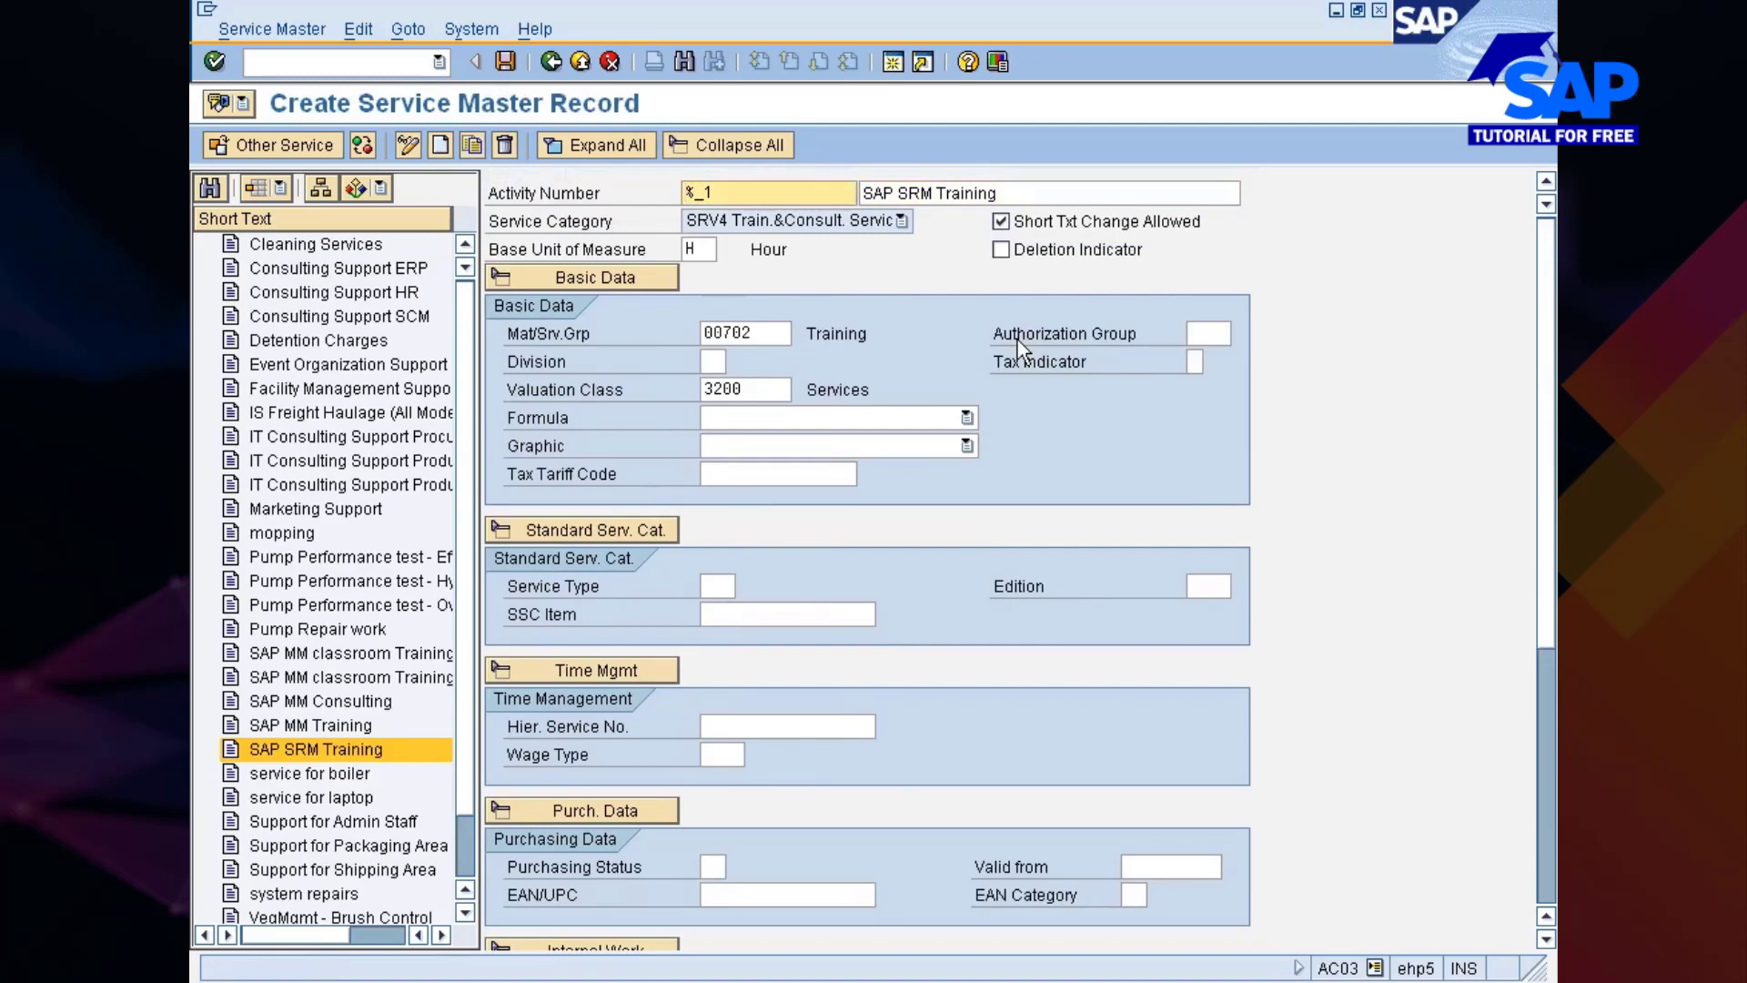
left_click(505, 62)
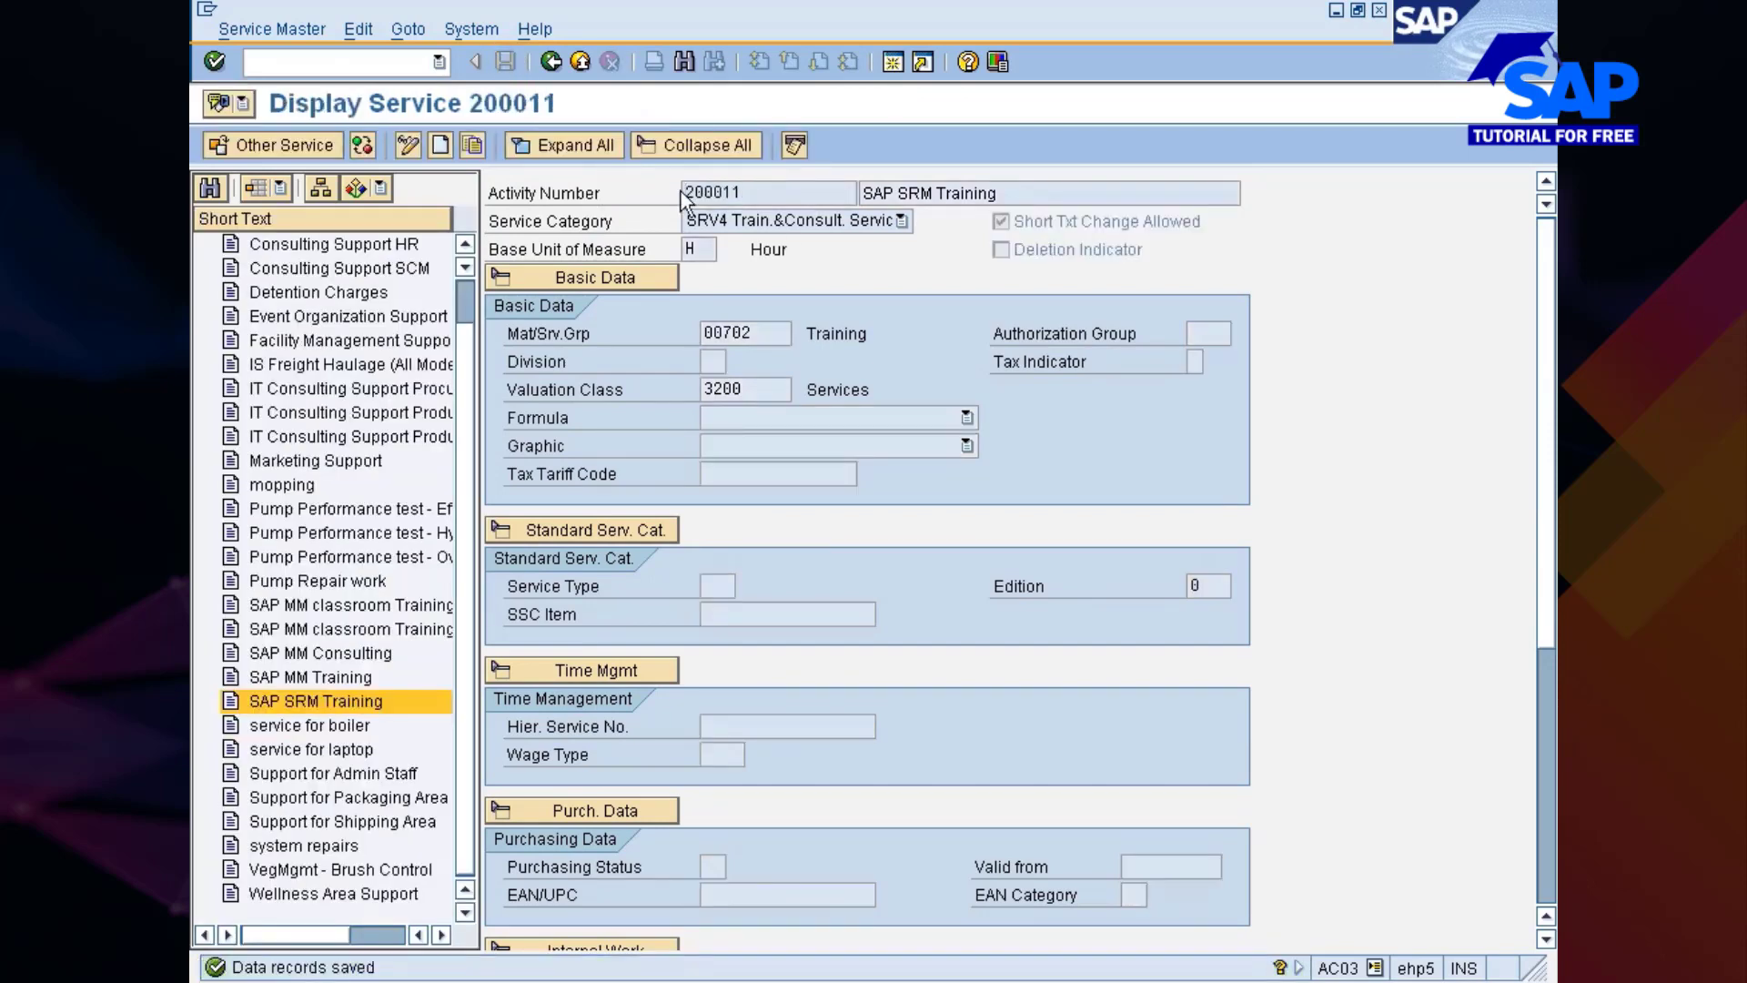
Switch to the Excel workbook and paste the SRM service's number 200011 into cell A498, under the Servc# entry.
key("alt+Tab")
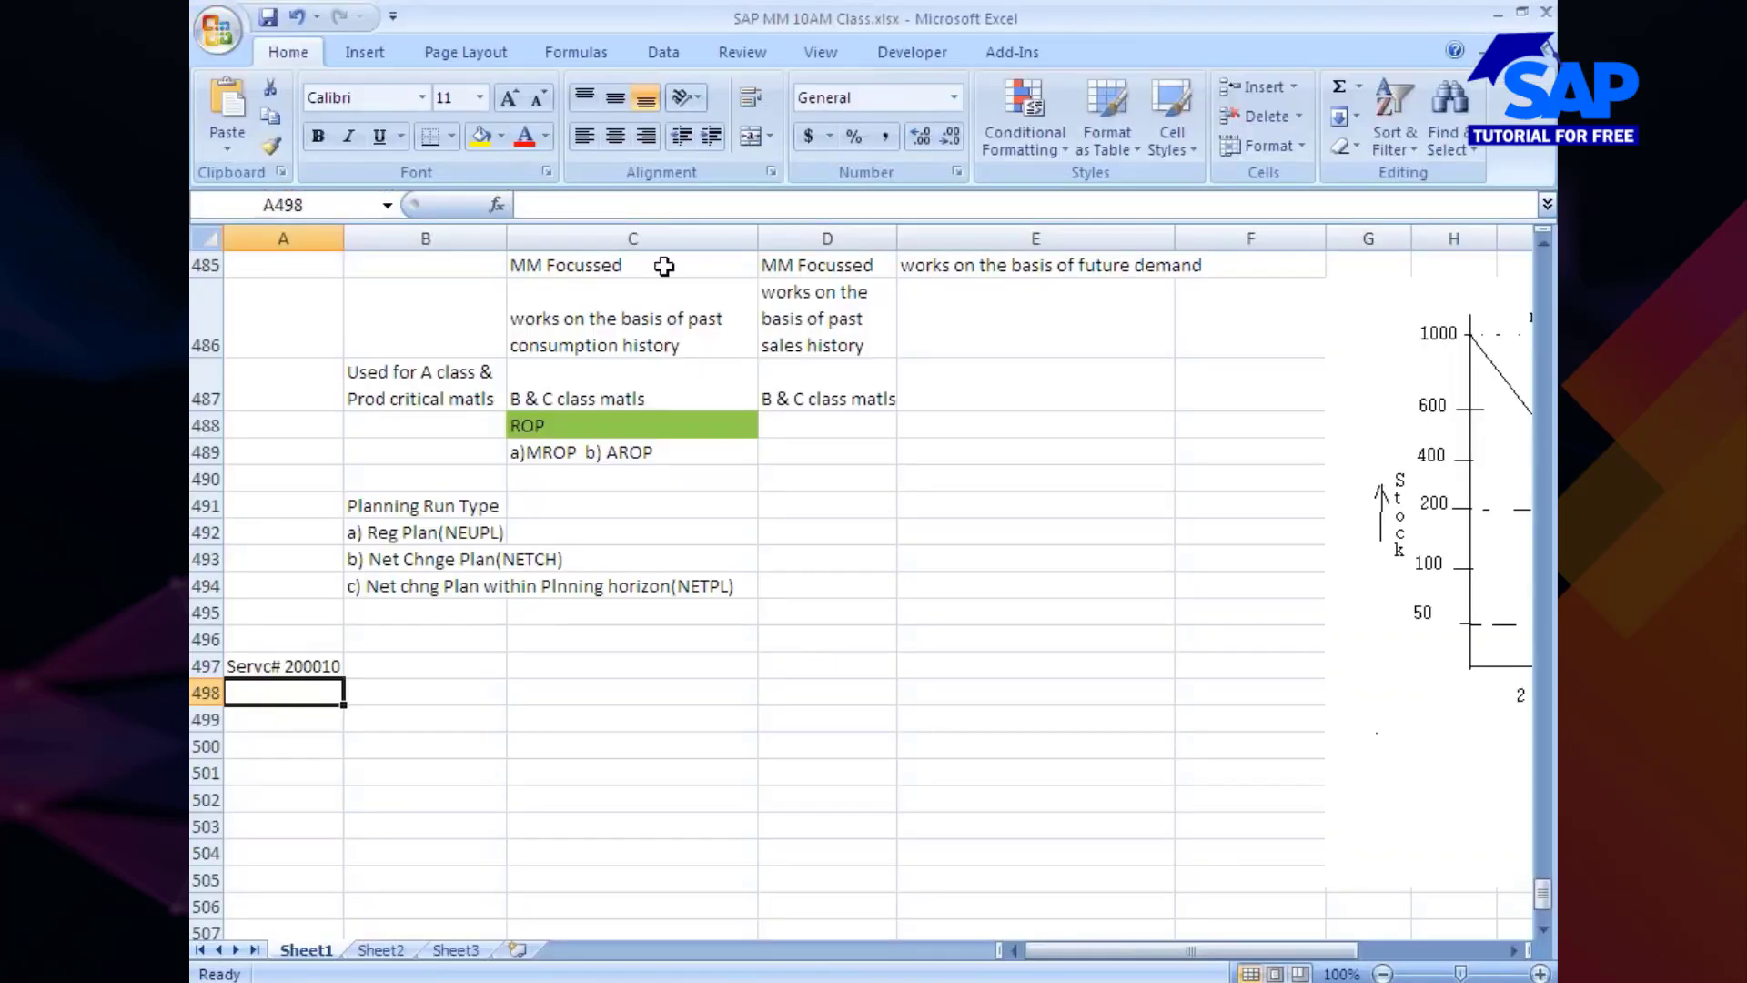
key("ctrl+v")
left_click(298, 717)
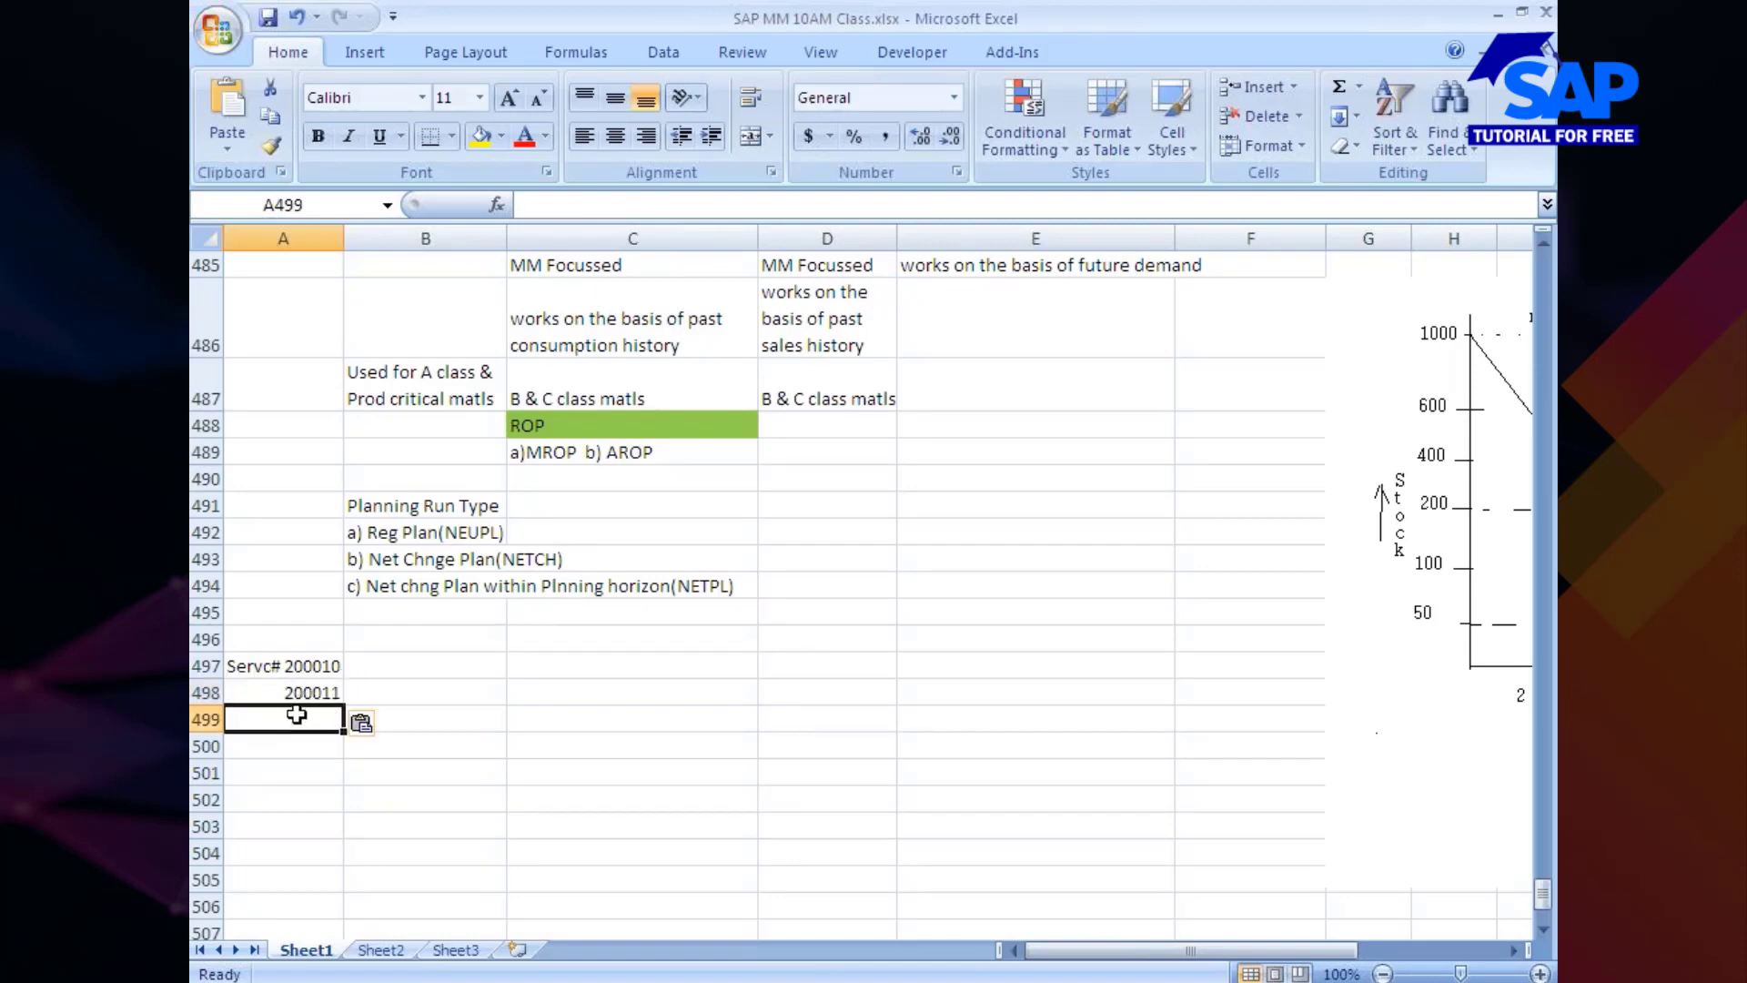
Switch to the MM320_02 presentation in PowerPoint at the Purchasing Services notes page comparing service master and vendor master.
key("alt+Tab")
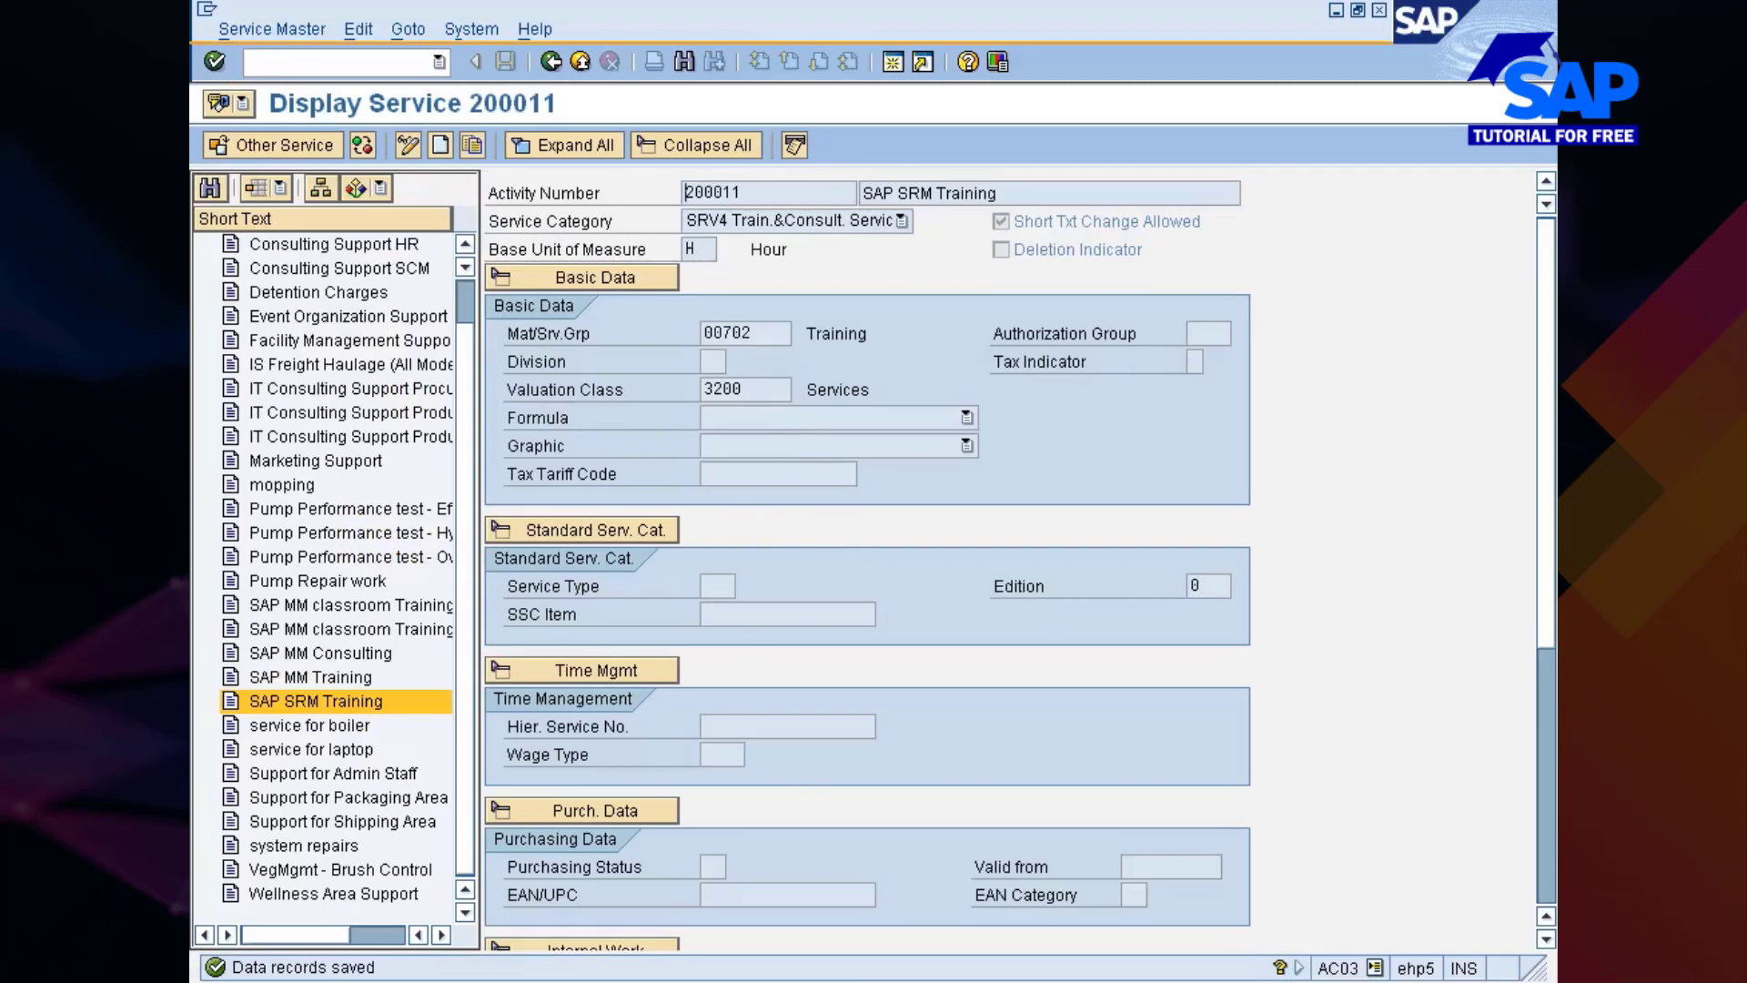
key("alt+Tab")
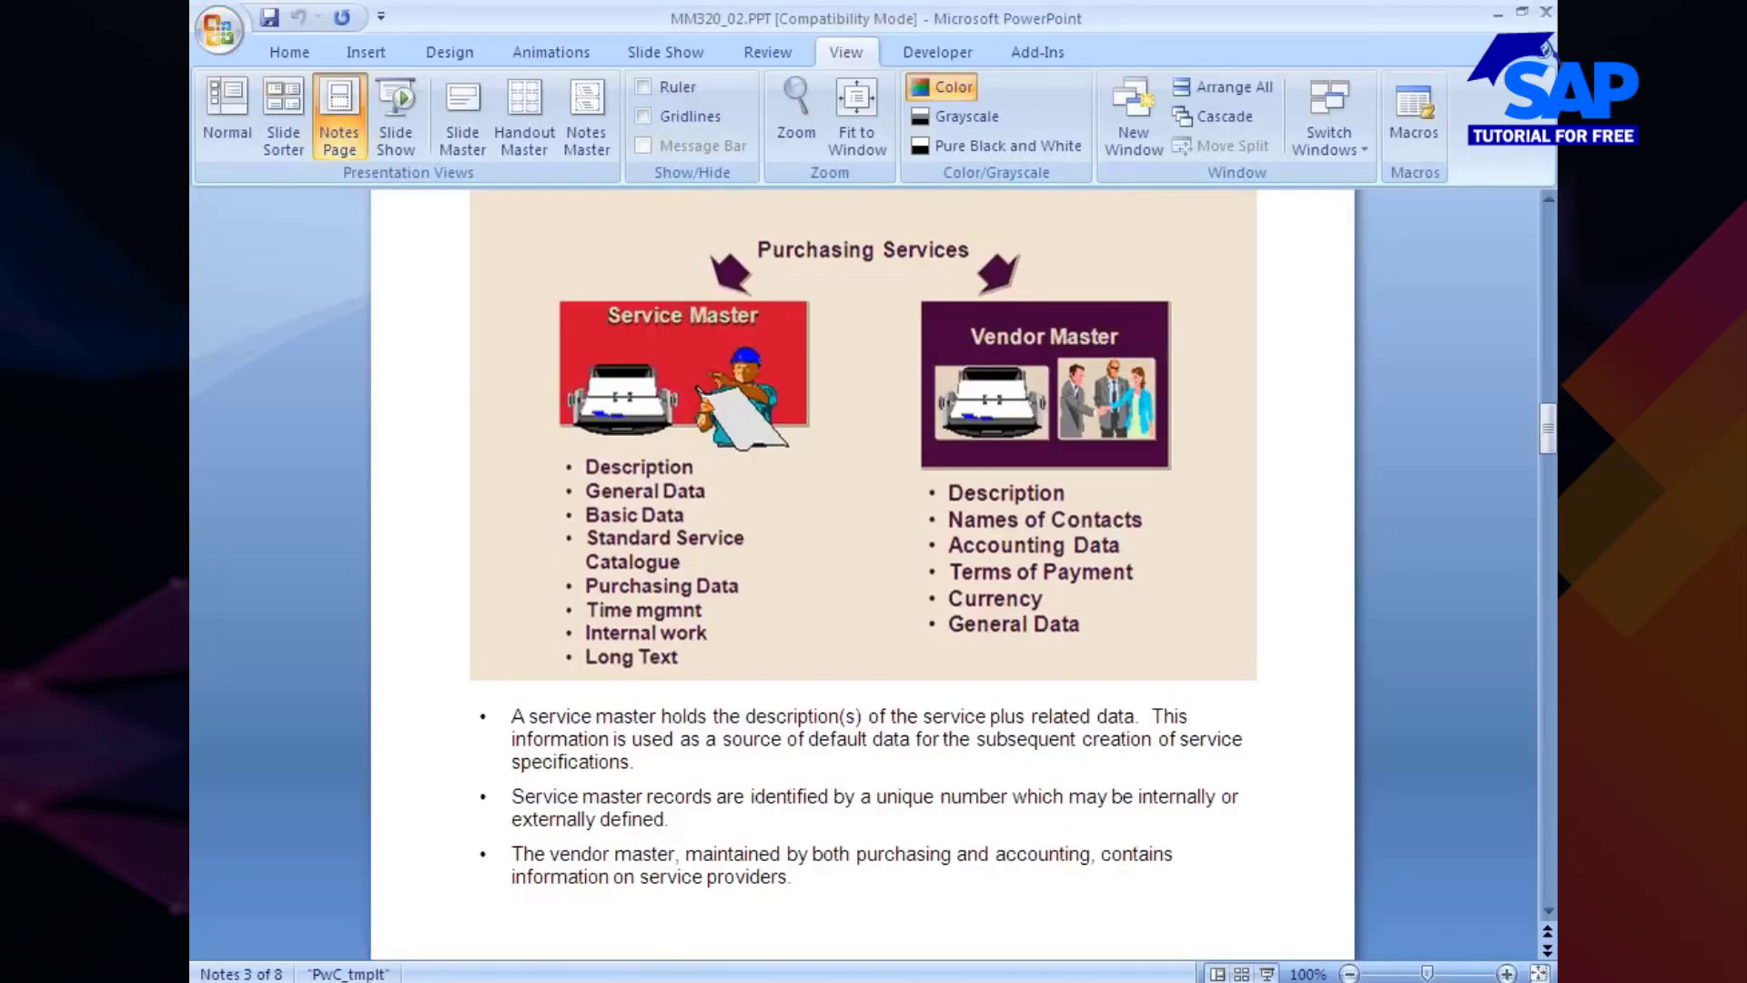